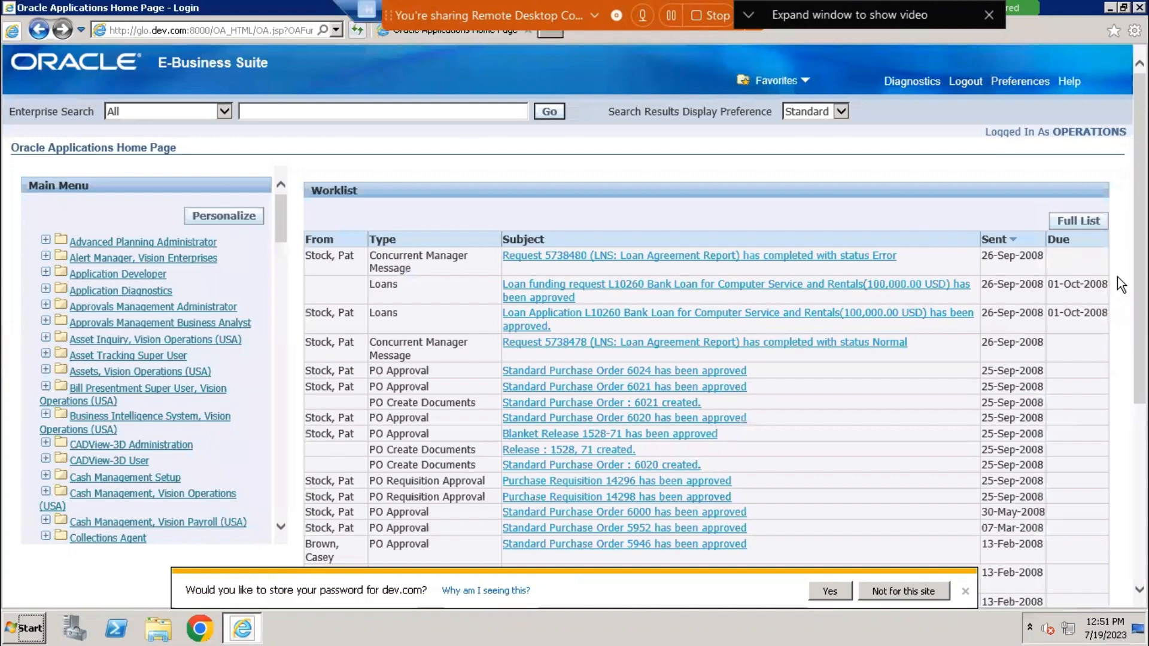
# Store the browser login and open the supplier Entry page under the Payables, Vision Operations (USA) responsibility
pyautogui.click(838, 595)
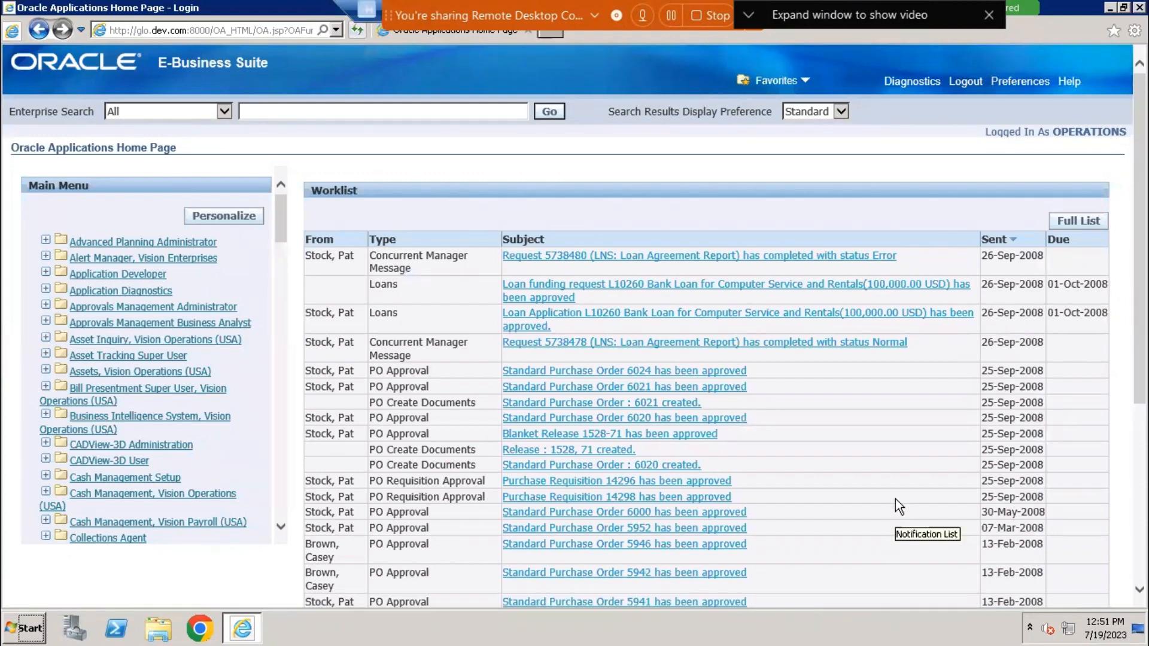
pyautogui.moveTo(282, 201); pyautogui.dragTo(283, 406)
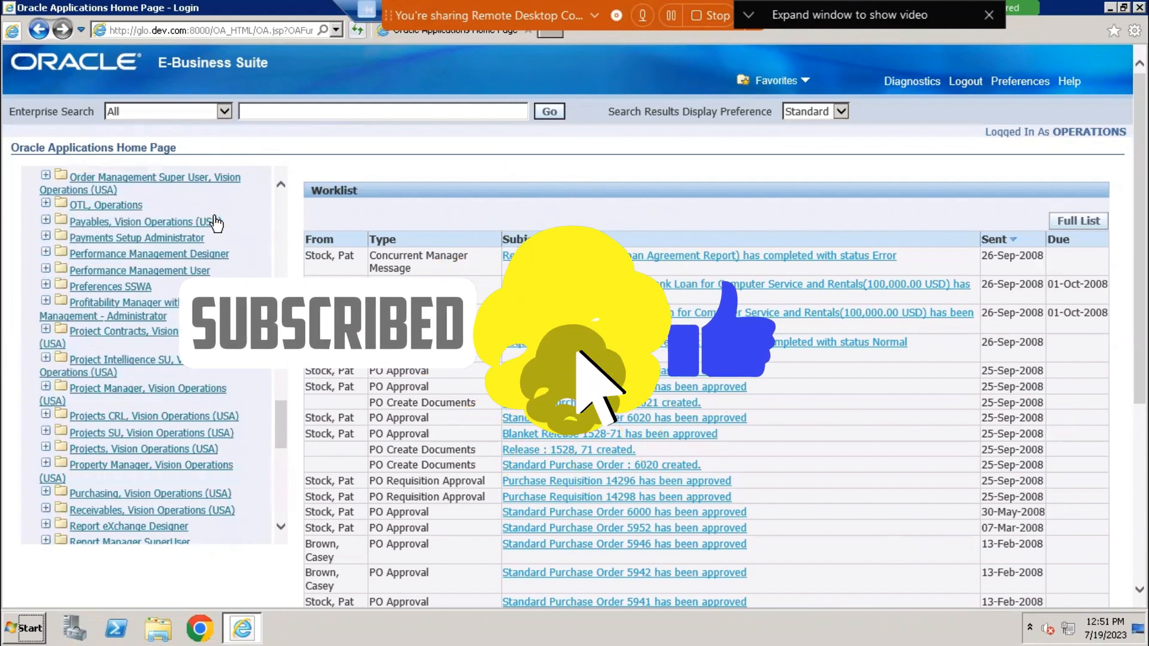
pyautogui.click(46, 220)
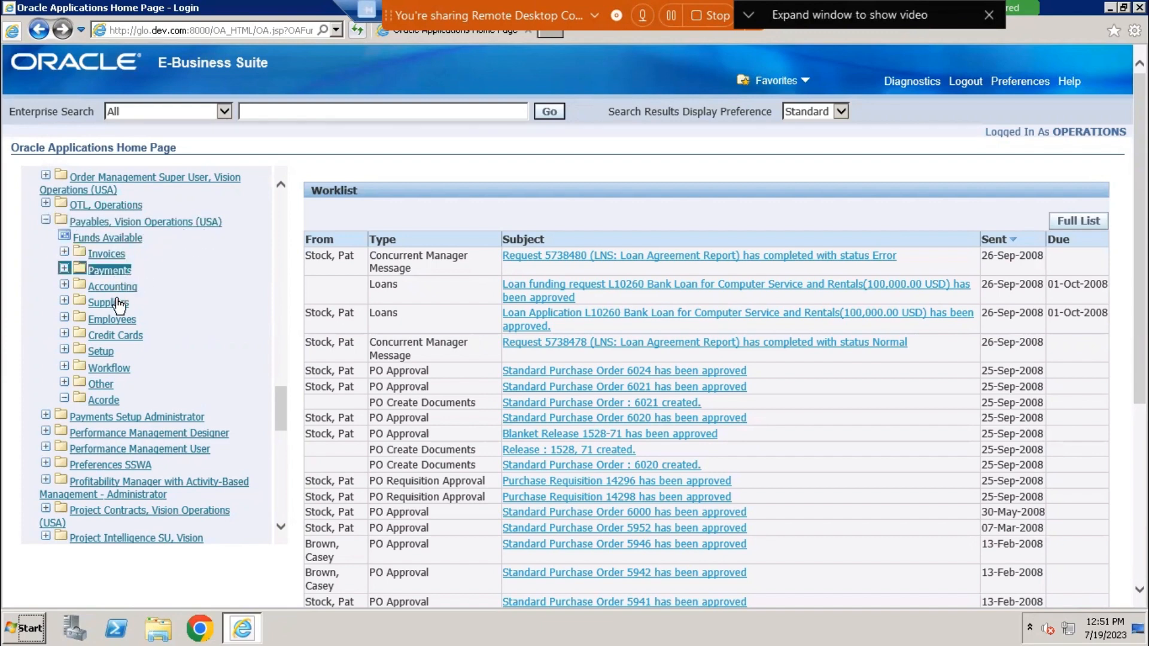
pyautogui.click(64, 301)
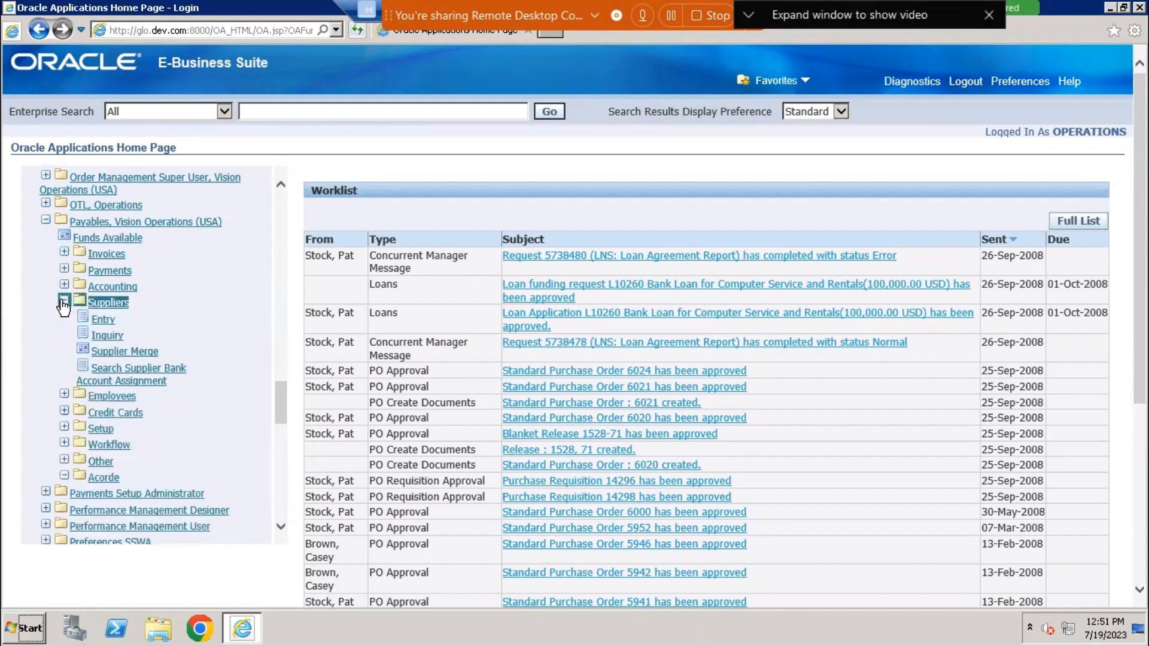
pyautogui.click(101, 323)
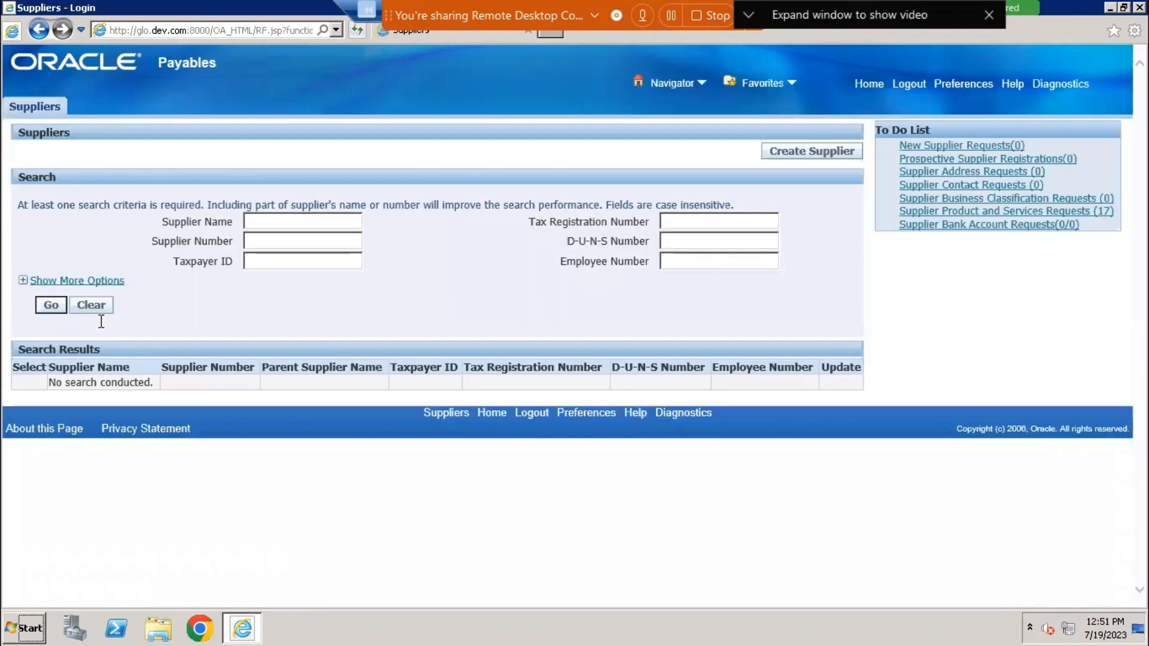
# Search for suppliers whose name begins with S
pyautogui.click(333, 224)
pyautogui.write('S')
pyautogui.press('Return')
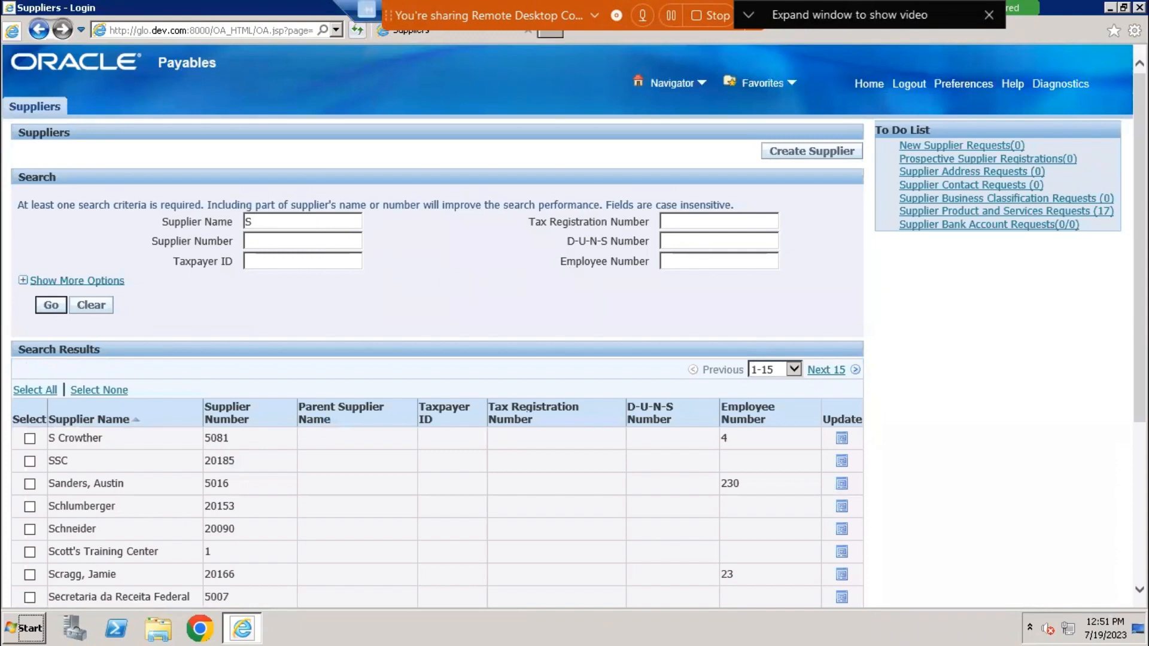
# Find Spectrum Chemicals & Laboratory Products in the second set of search results and open its record for update
pyautogui.scroll(-5, 574, 323)
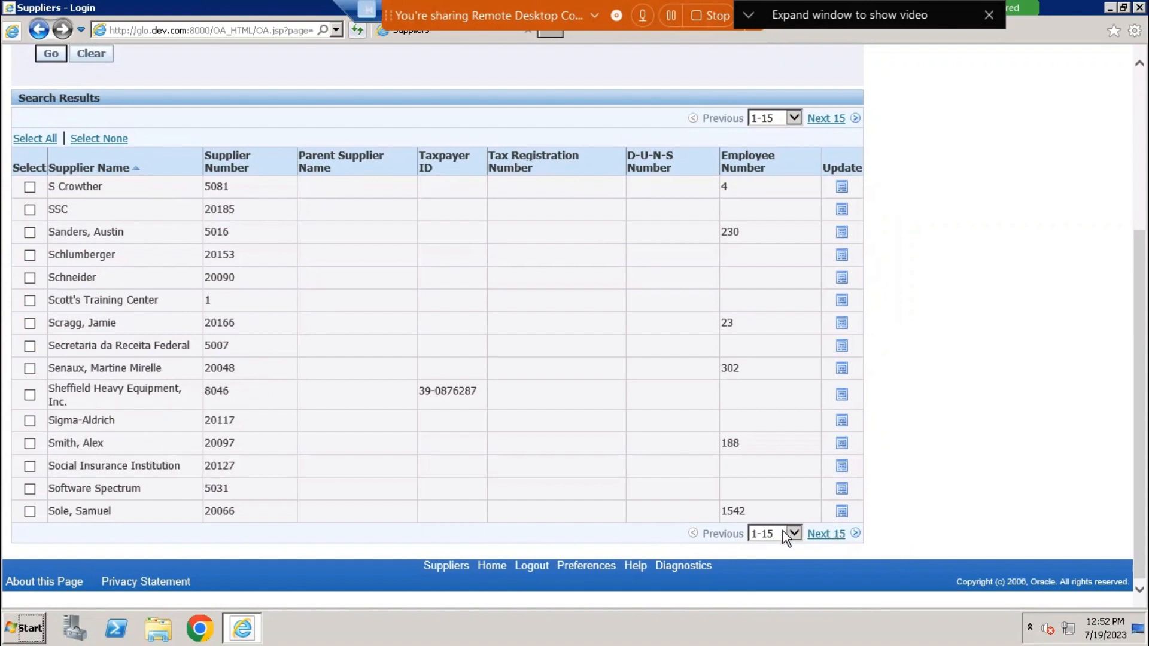
pyautogui.click(820, 533)
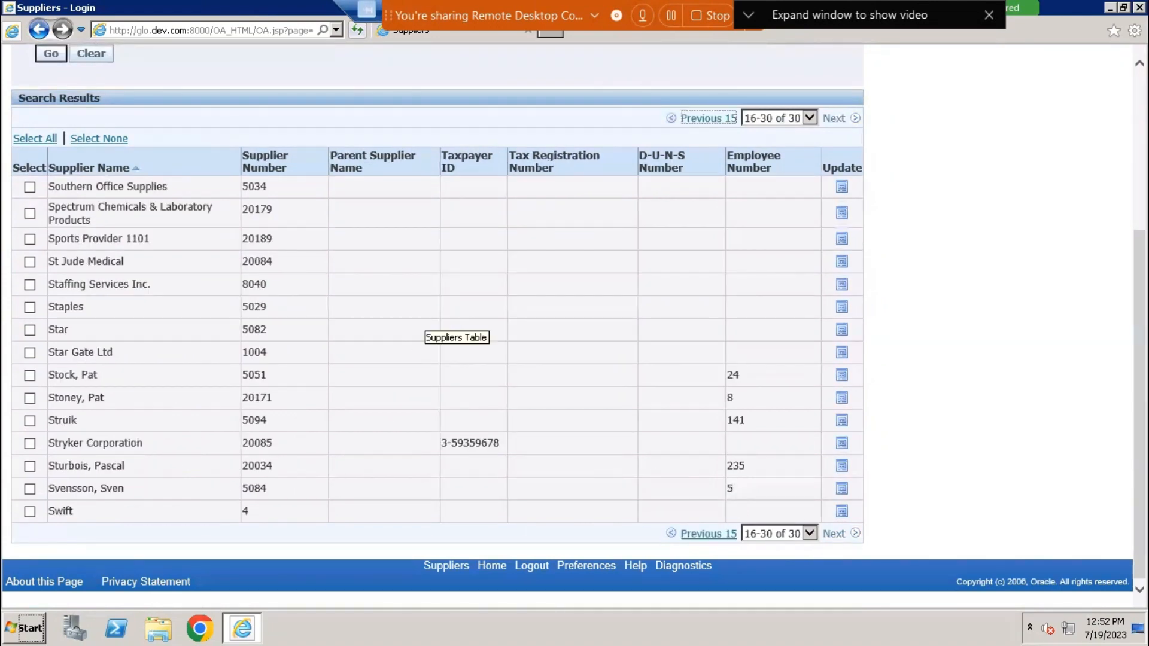
pyautogui.scroll(3, 1082, 249)
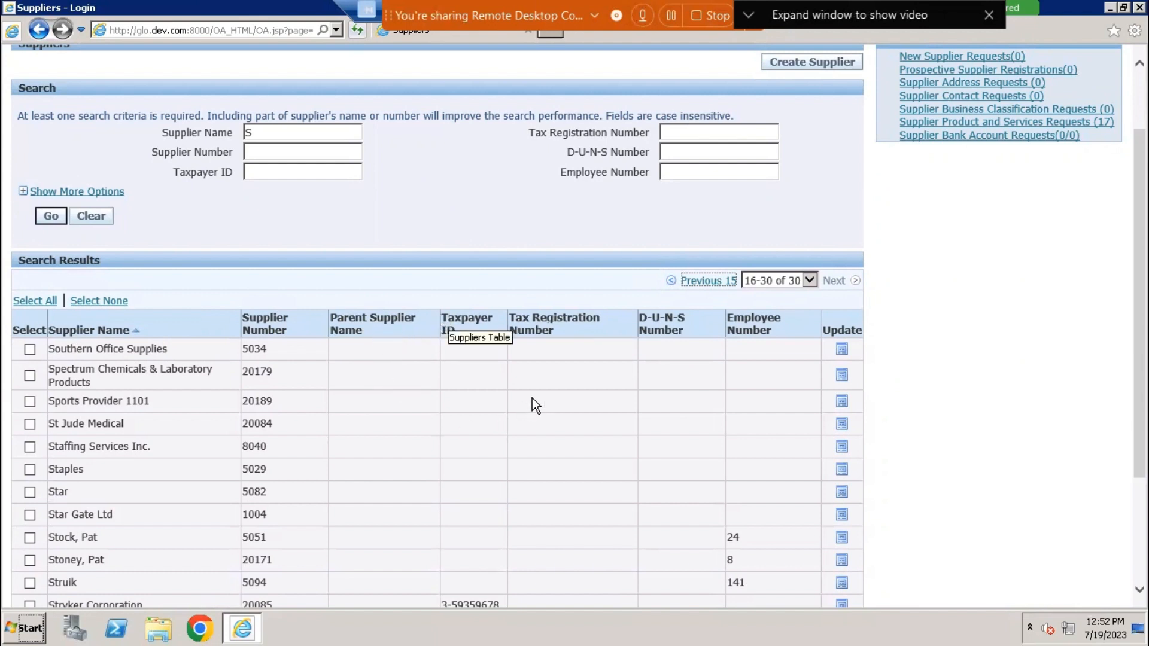
pyautogui.scroll(-3, 790, 386)
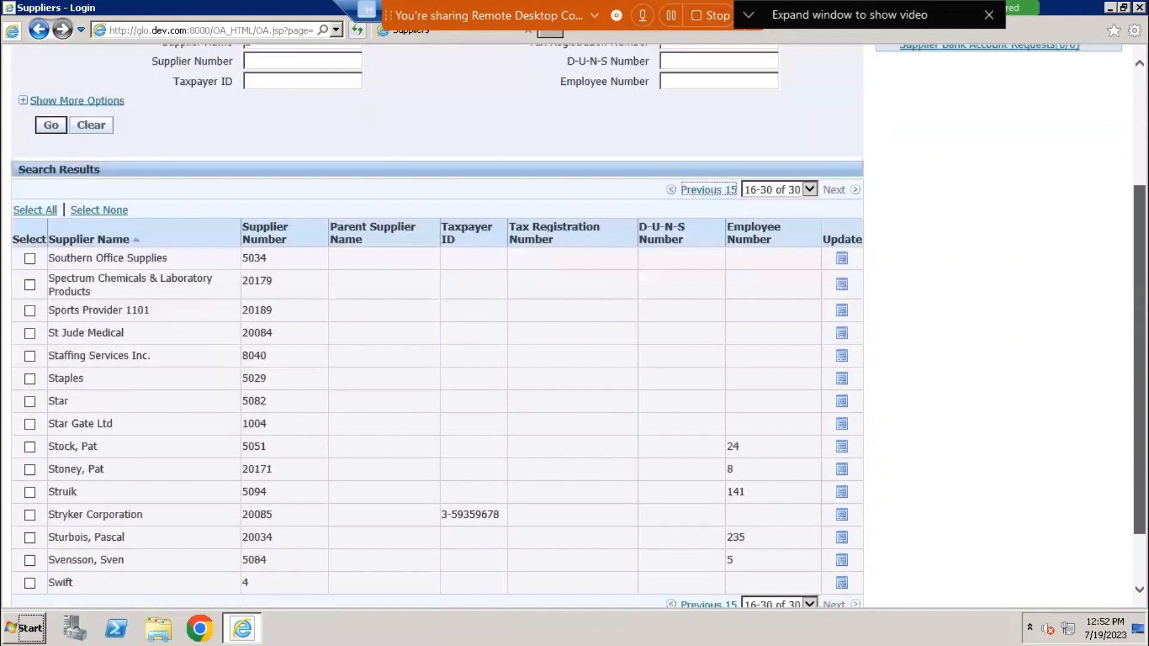
pyautogui.scroll(-2, 437, 359)
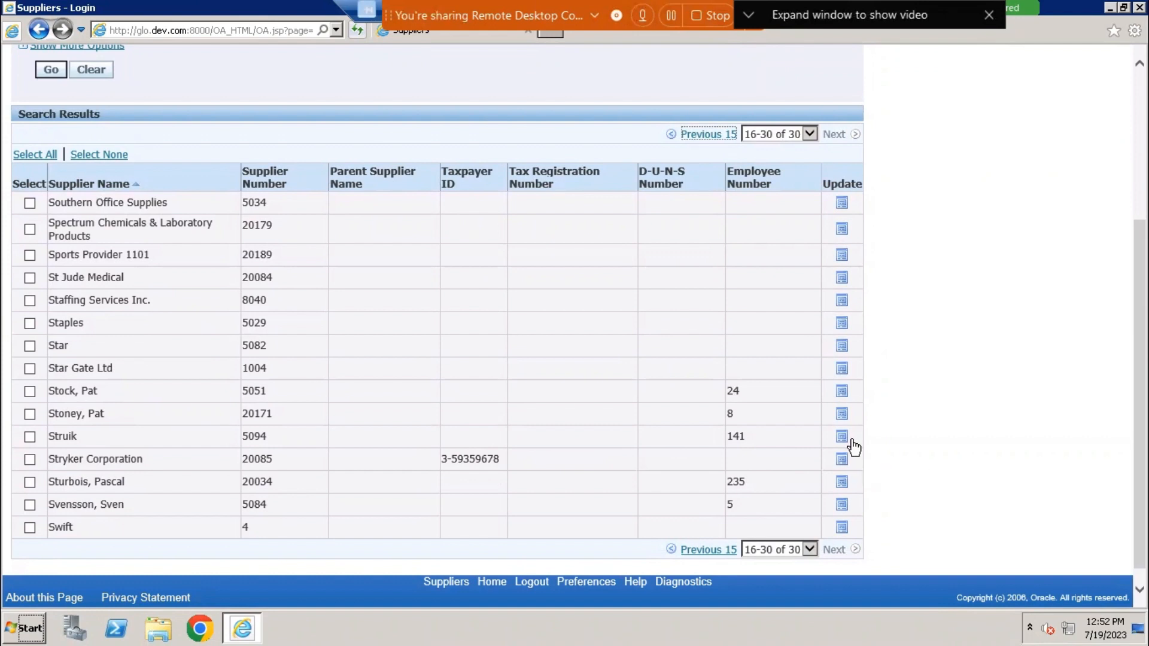
pyautogui.click(95, 246)
pyautogui.click(842, 231)
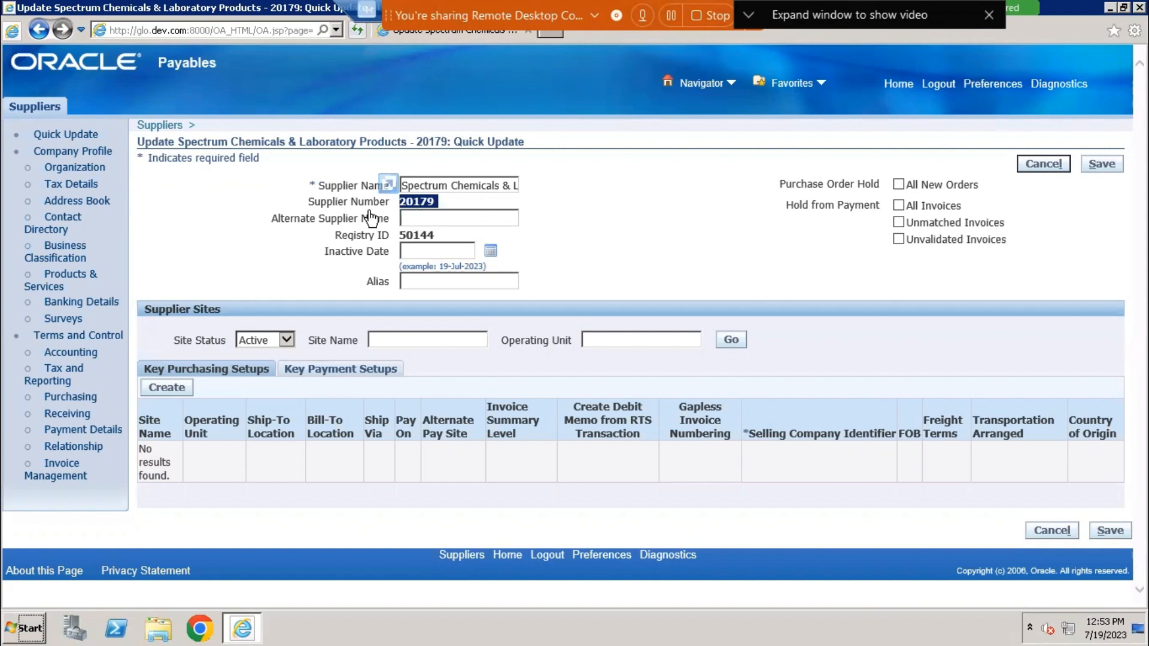
pyautogui.click(301, 222)
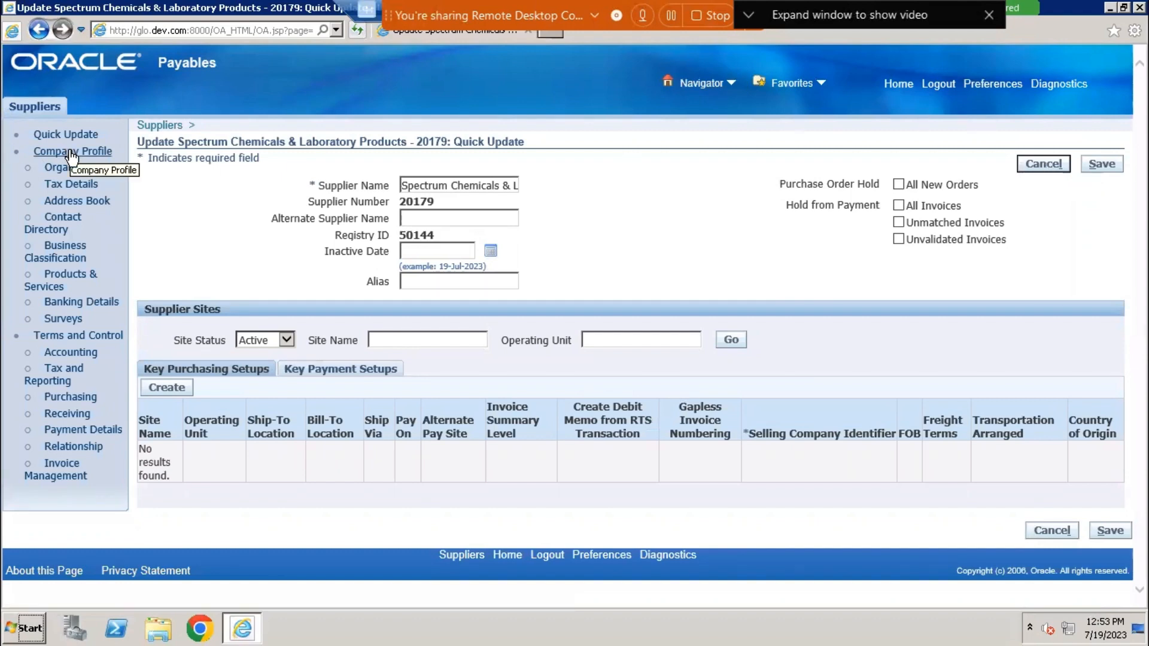
# Examine the VU SCLP entry in the supplier's address book, including its address, purpose and the sites using it
pyautogui.click(85, 202)
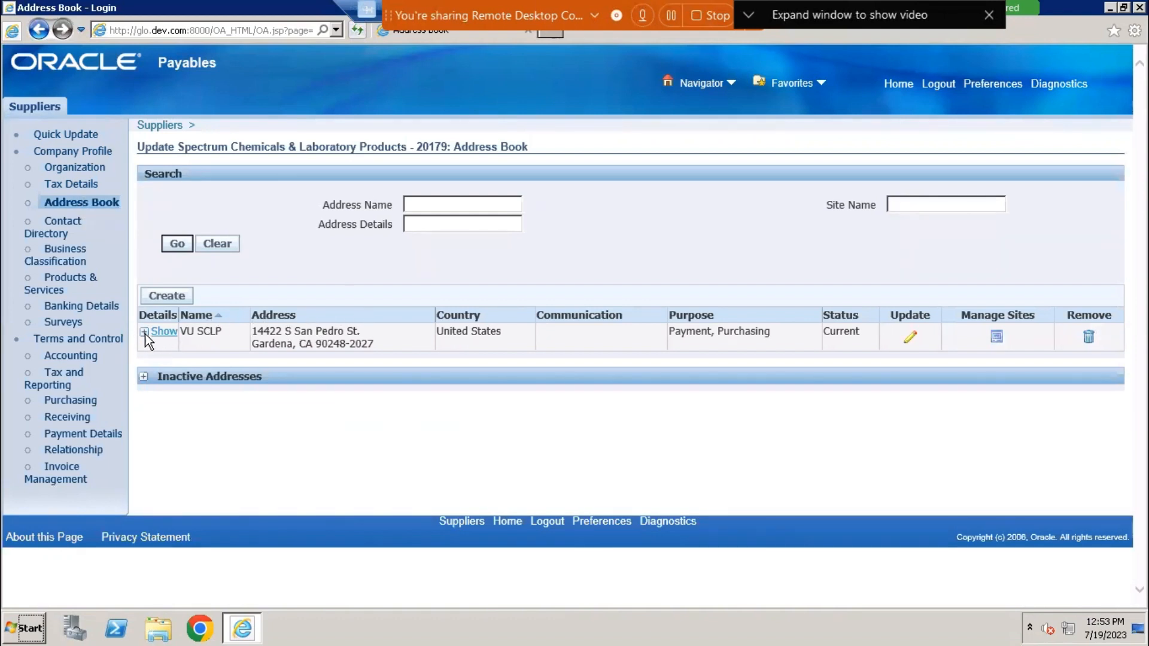
pyautogui.click(145, 339)
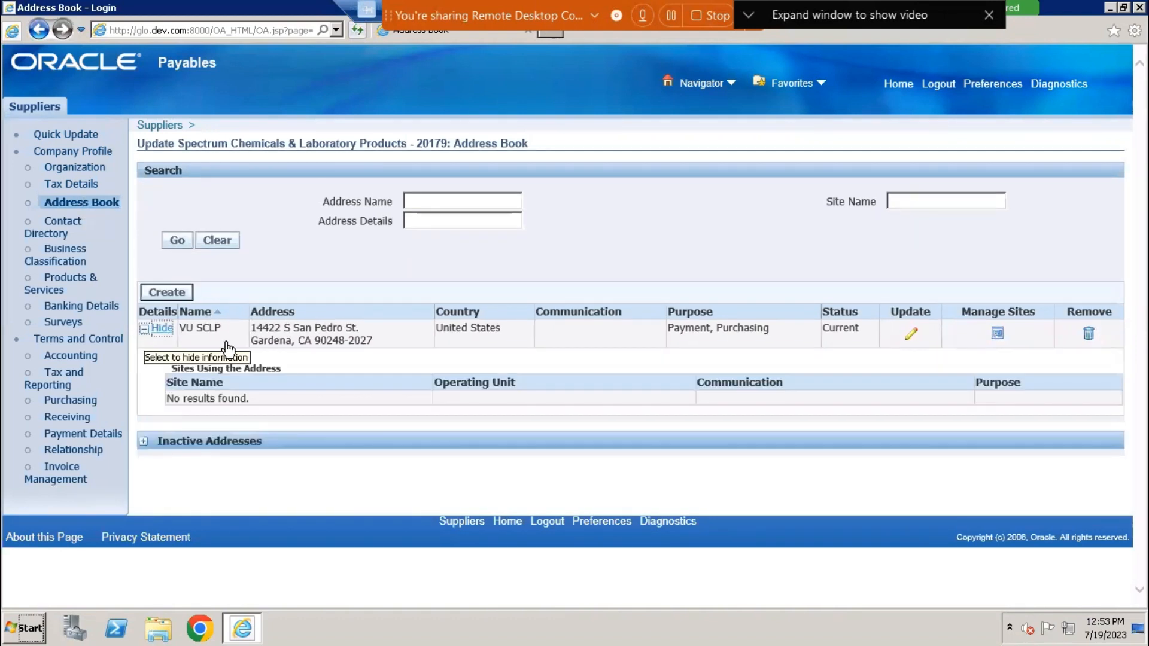
pyautogui.tripleClick(353, 341)
pyautogui.click(718, 333)
pyautogui.tripleClick(719, 333)
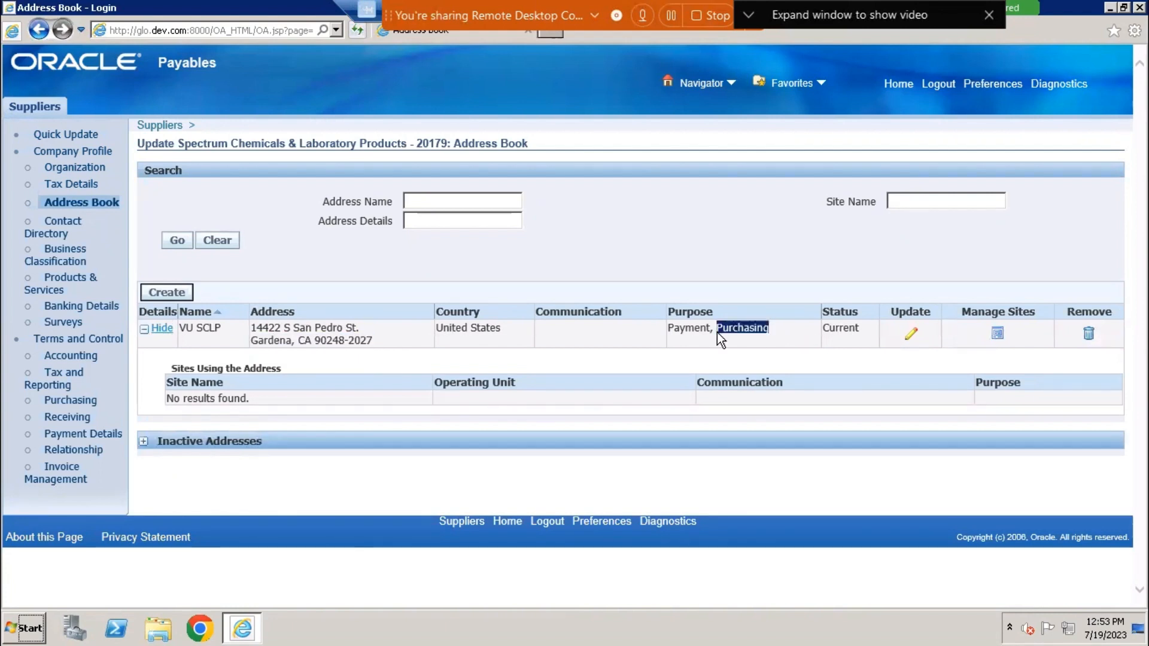
pyautogui.click(717, 332)
# Create a supplier site named VU SCLP for the Vision Operations operating unit from the VU SCLP address and apply it
pyautogui.click(997, 334)
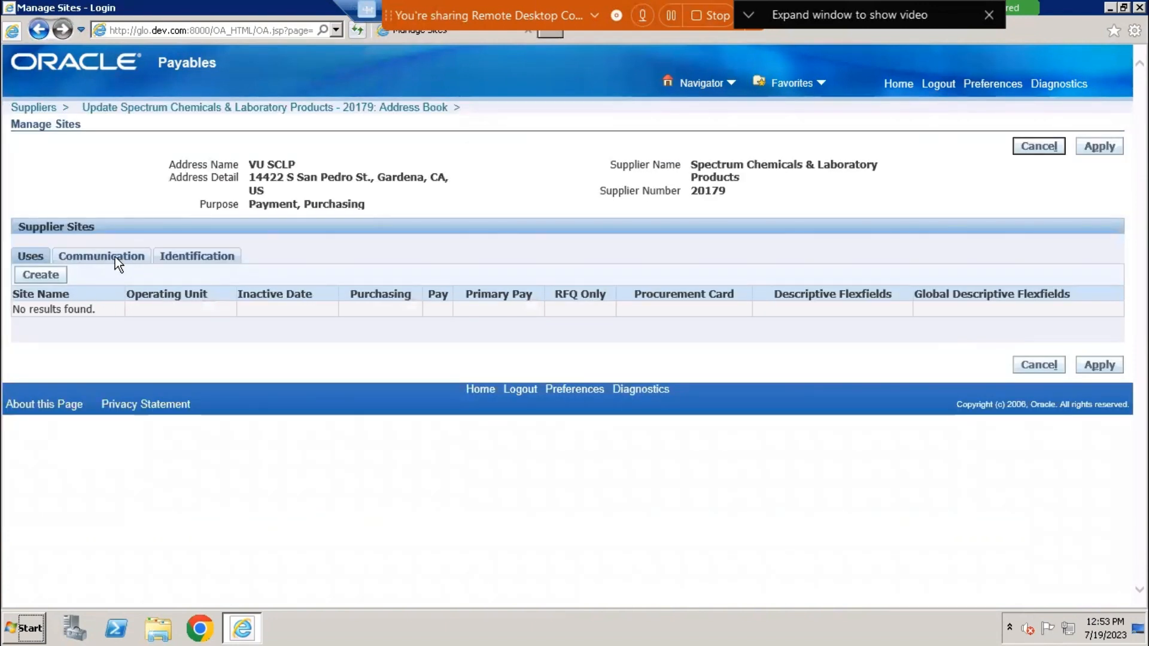
pyautogui.click(49, 276)
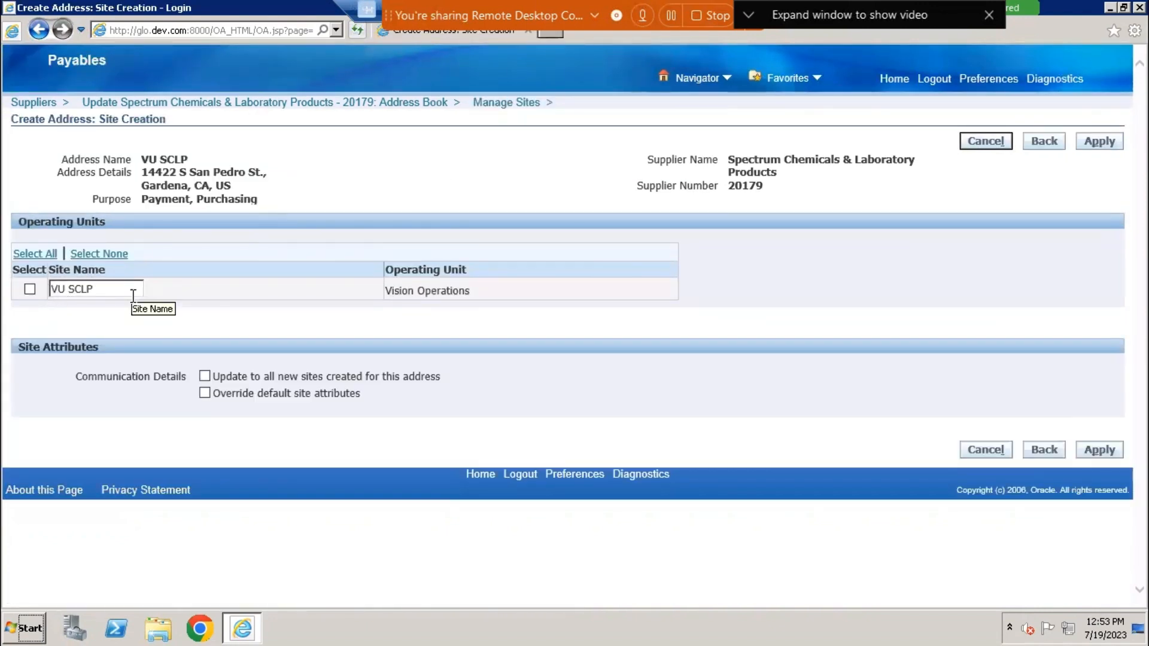
pyautogui.tripleClick(440, 292)
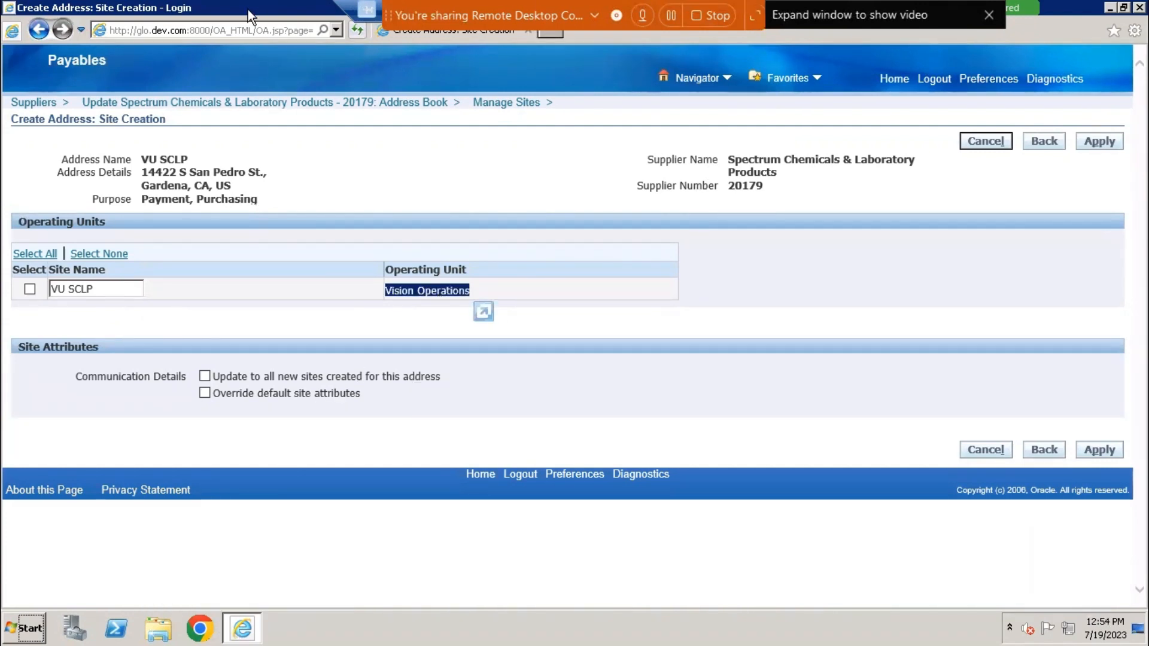
pyautogui.moveTo(248, 9); pyautogui.dragTo(242, 93)
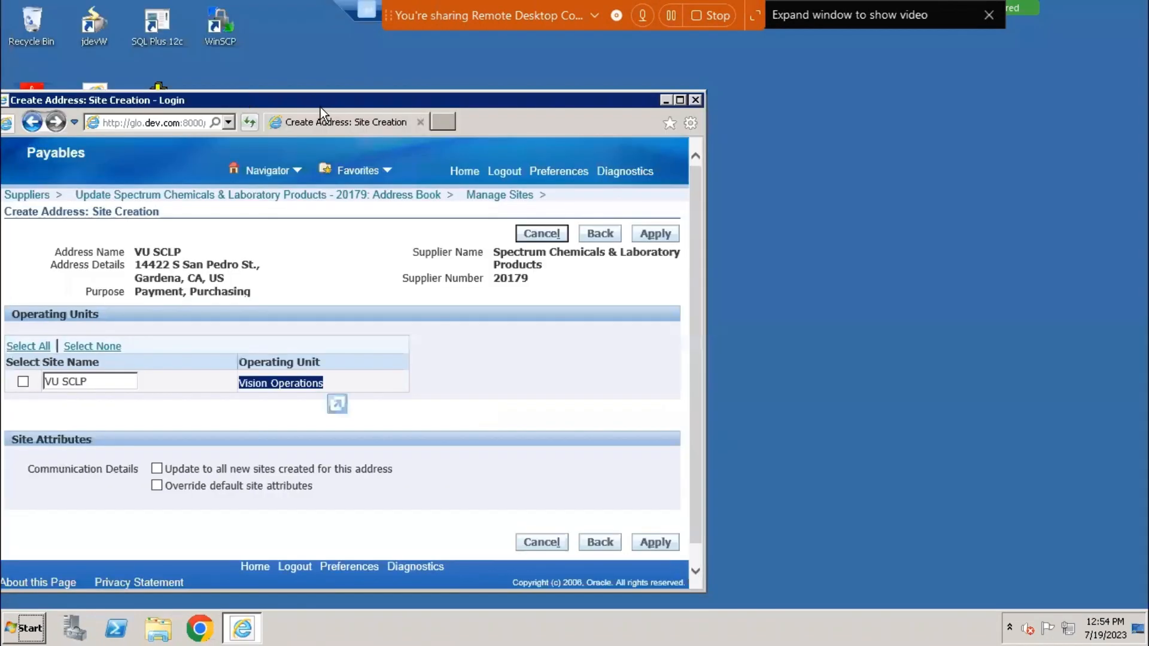
pyautogui.doubleClick(335, 96)
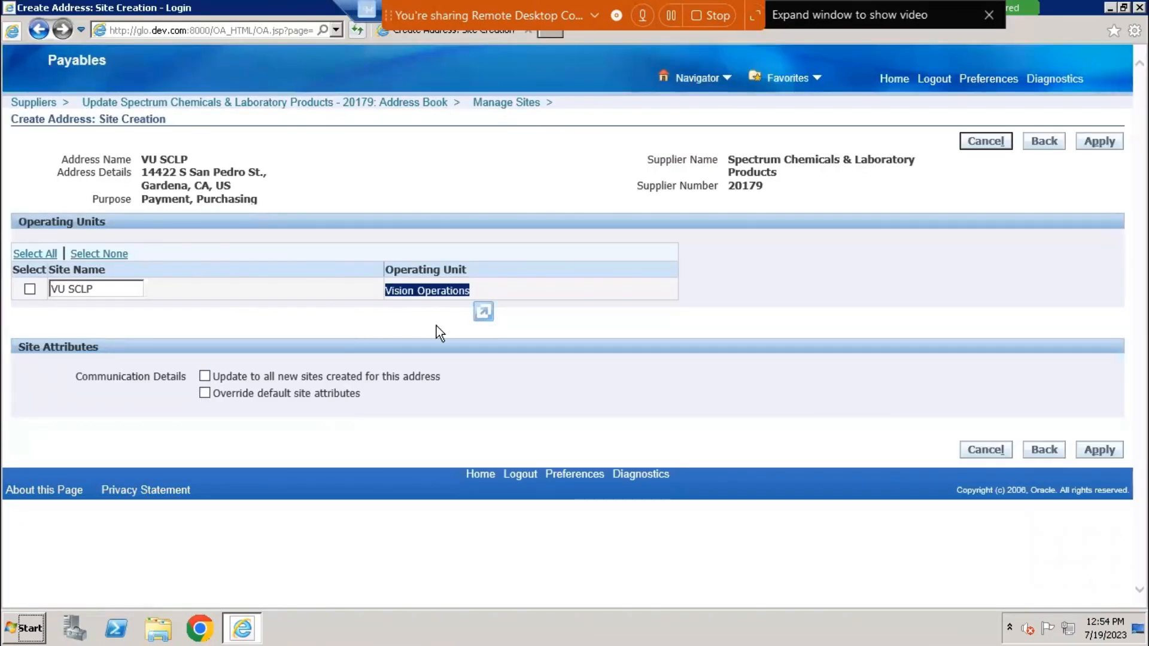
pyautogui.tripleClick(431, 291)
pyautogui.click(160, 162)
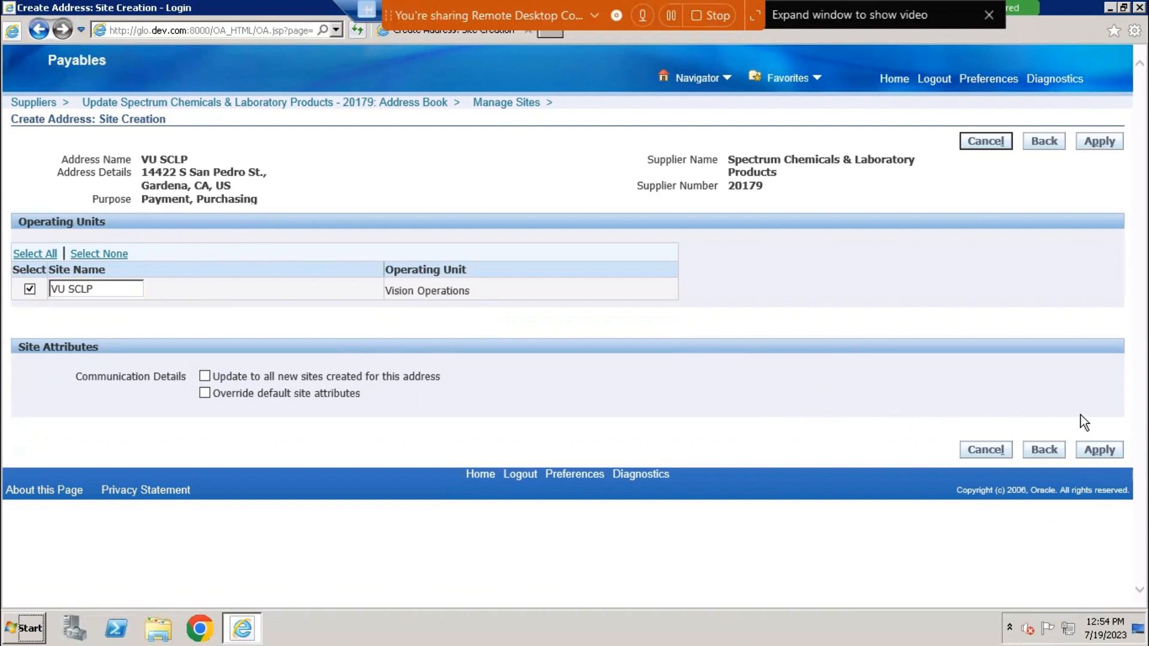
pyautogui.click(1100, 454)
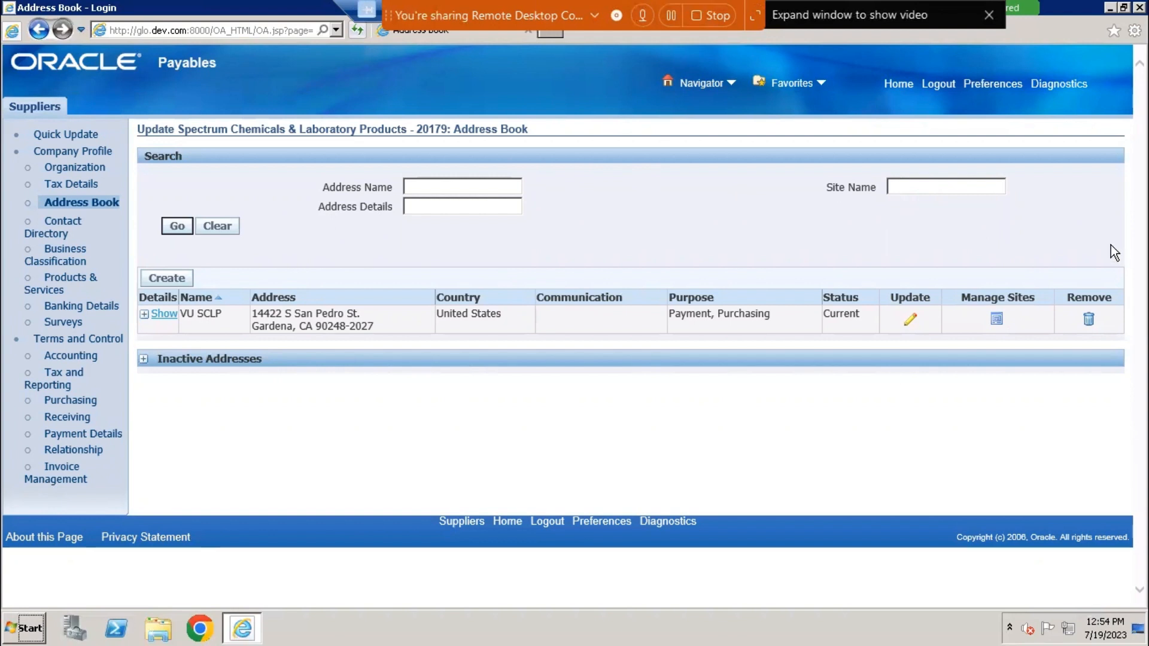
# Review the VU SCLP site's uses, communication and identification settings, then apply them to return to the address book
pyautogui.click(996, 320)
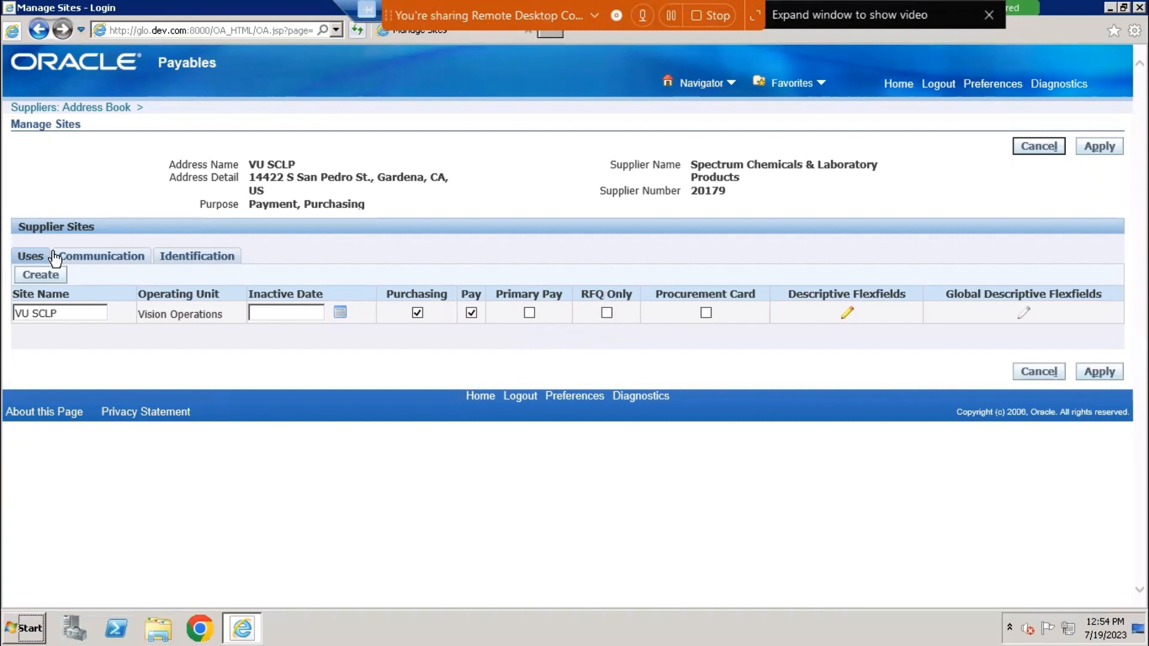
pyautogui.click(97, 256)
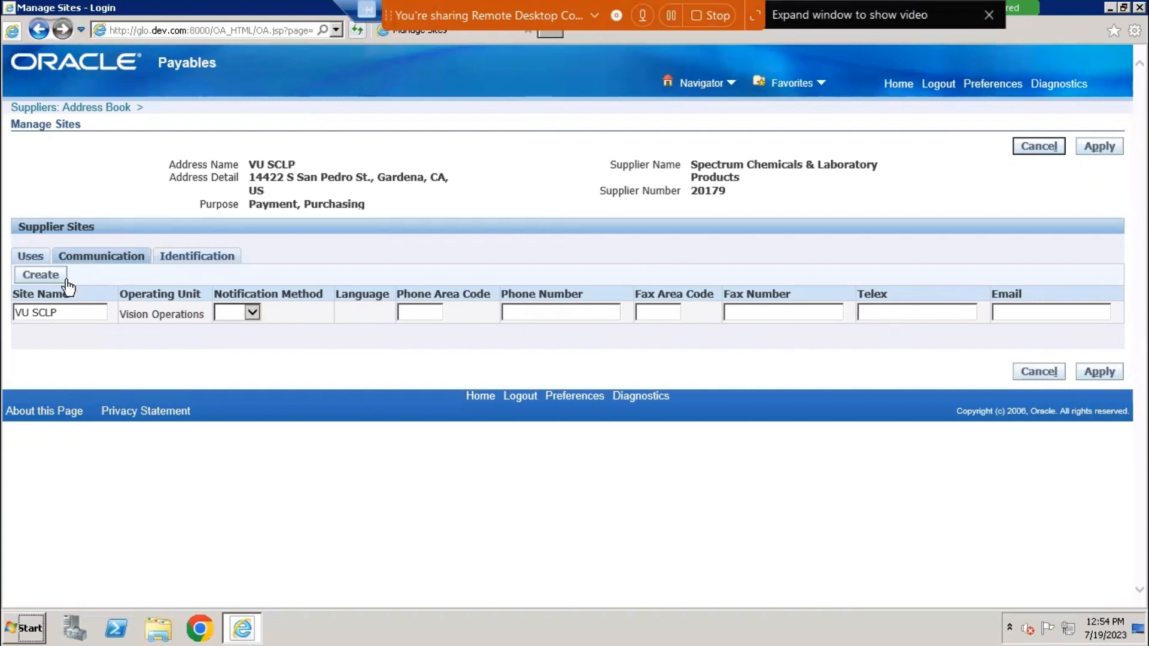
pyautogui.click(218, 256)
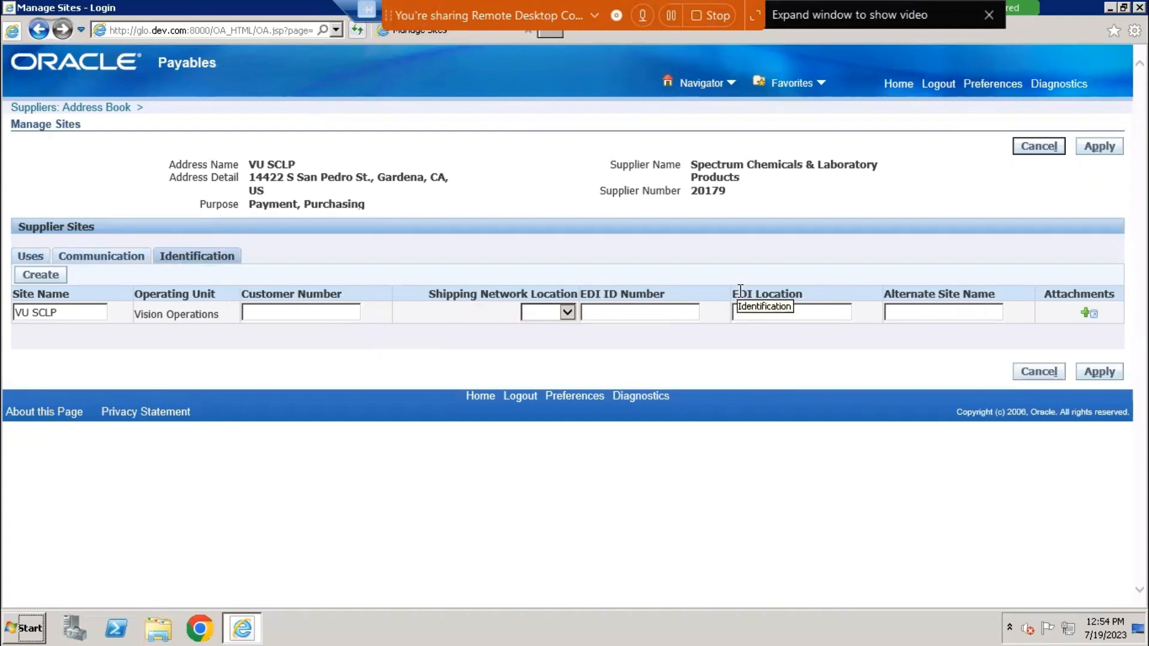
pyautogui.click(1116, 372)
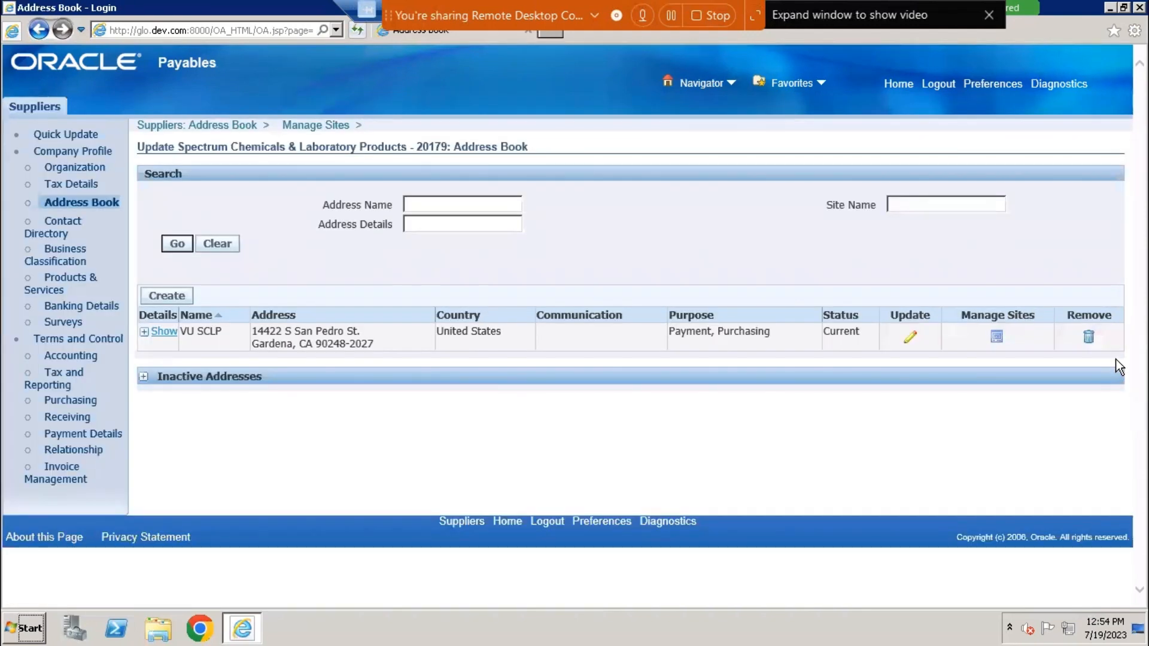
# Review the supplier's contact directory, business classification, products and services, and banking details
pyautogui.click(62, 224)
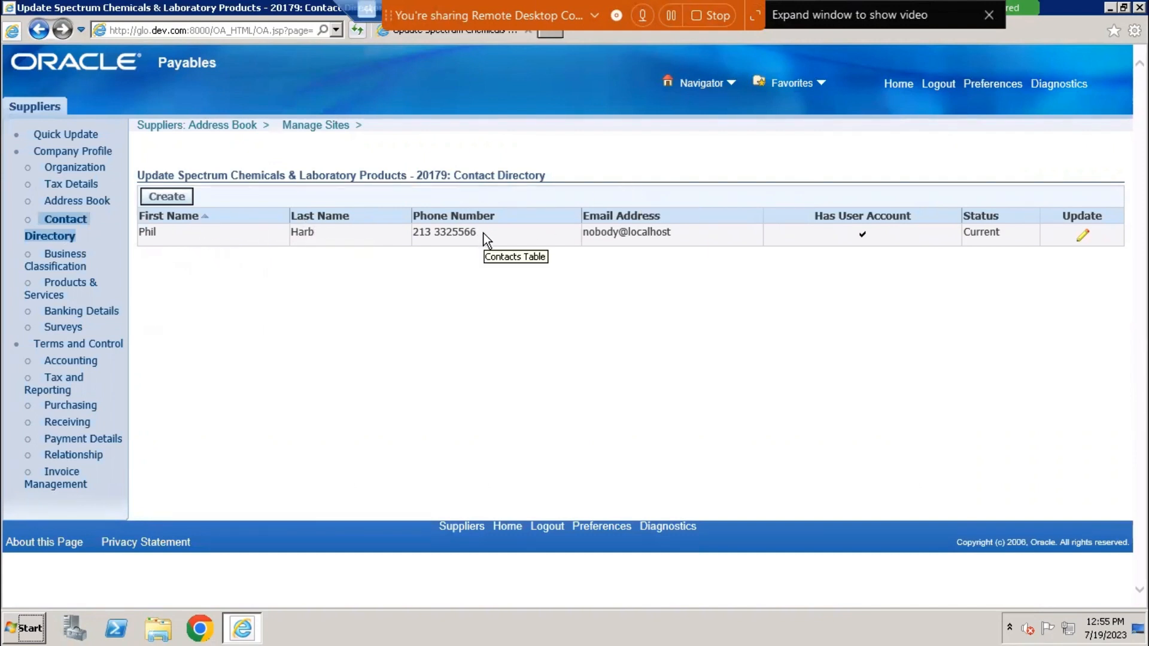
pyautogui.click(70, 254)
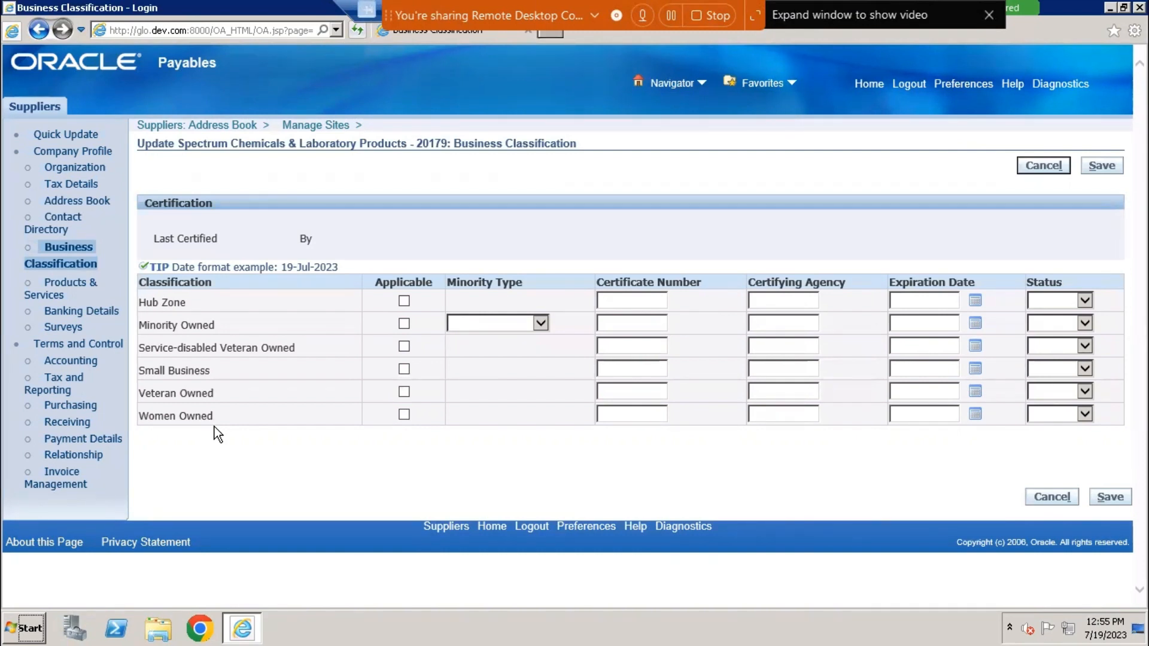
pyautogui.click(76, 288)
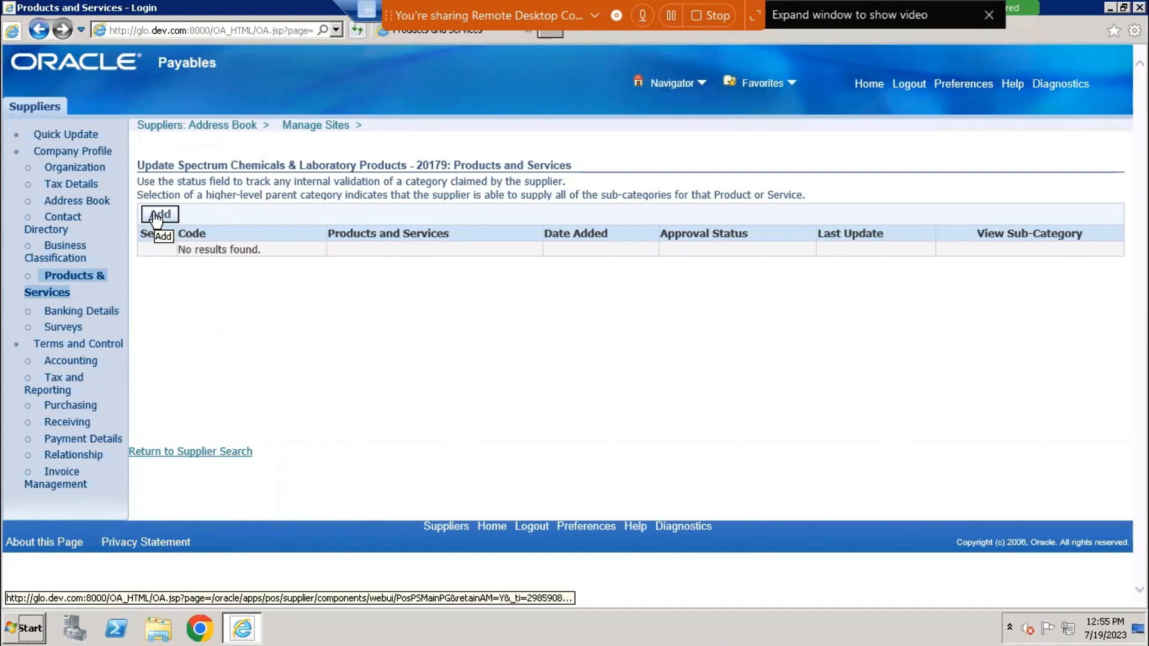
pyautogui.click(91, 310)
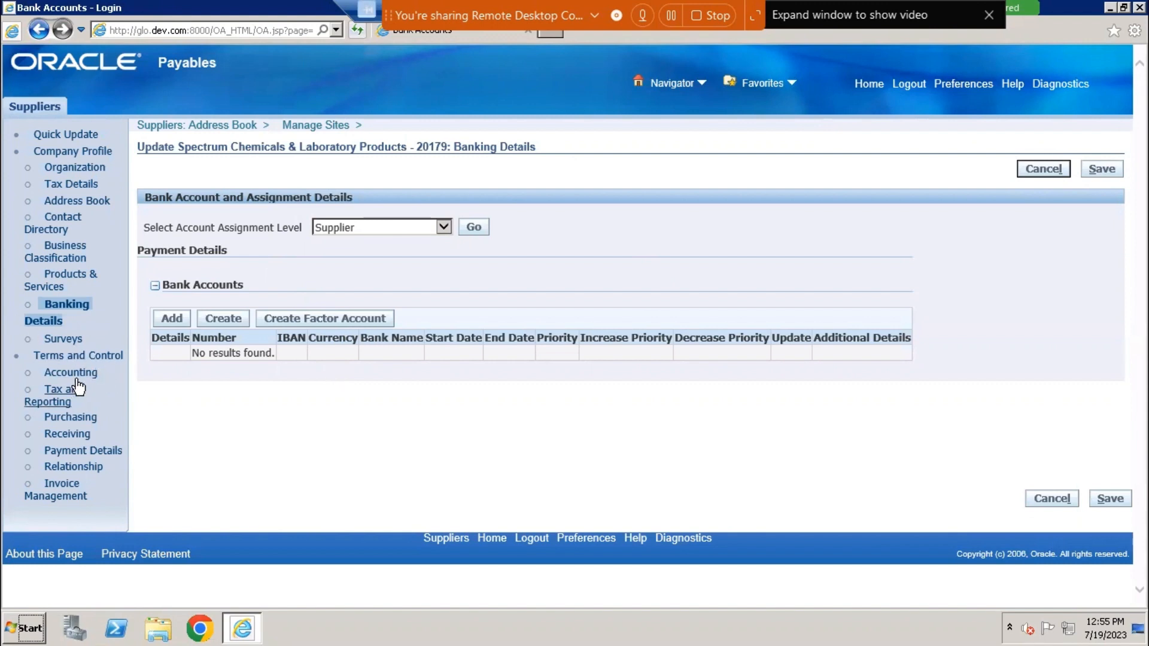
# Review the VU SCLP site's liability accounting, including the liability account's segments, the legal entity and the operating unit
pyautogui.click(78, 374)
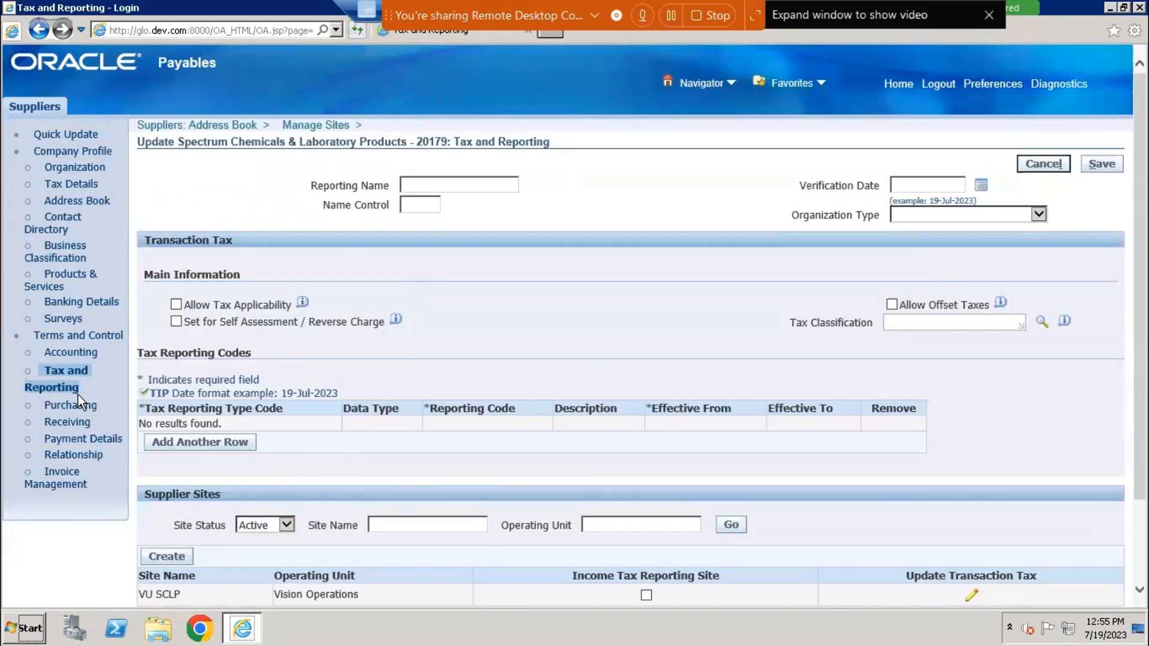
pyautogui.click(71, 353)
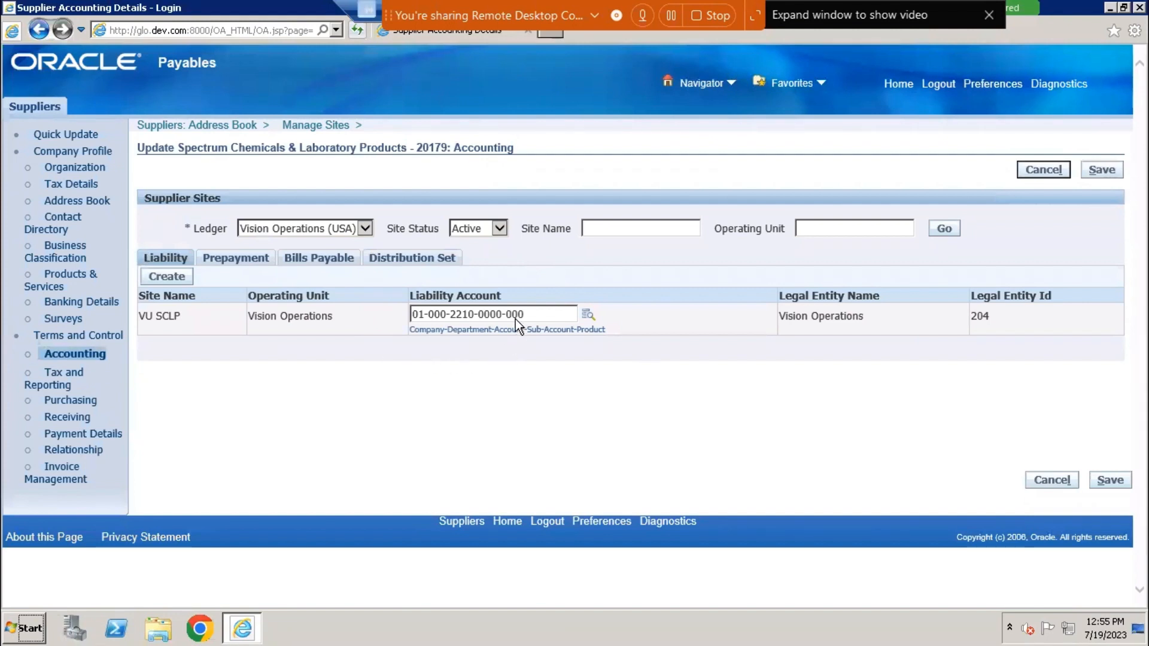
pyautogui.click(586, 314)
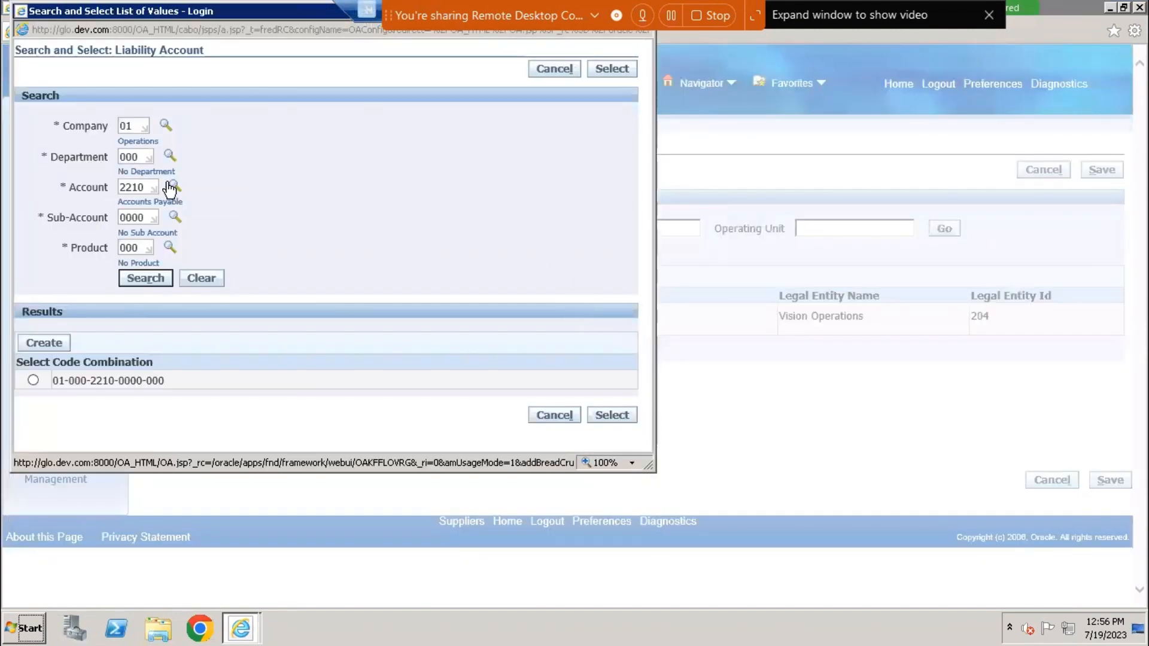
pyautogui.moveTo(154, 187); pyautogui.dragTo(106, 182)
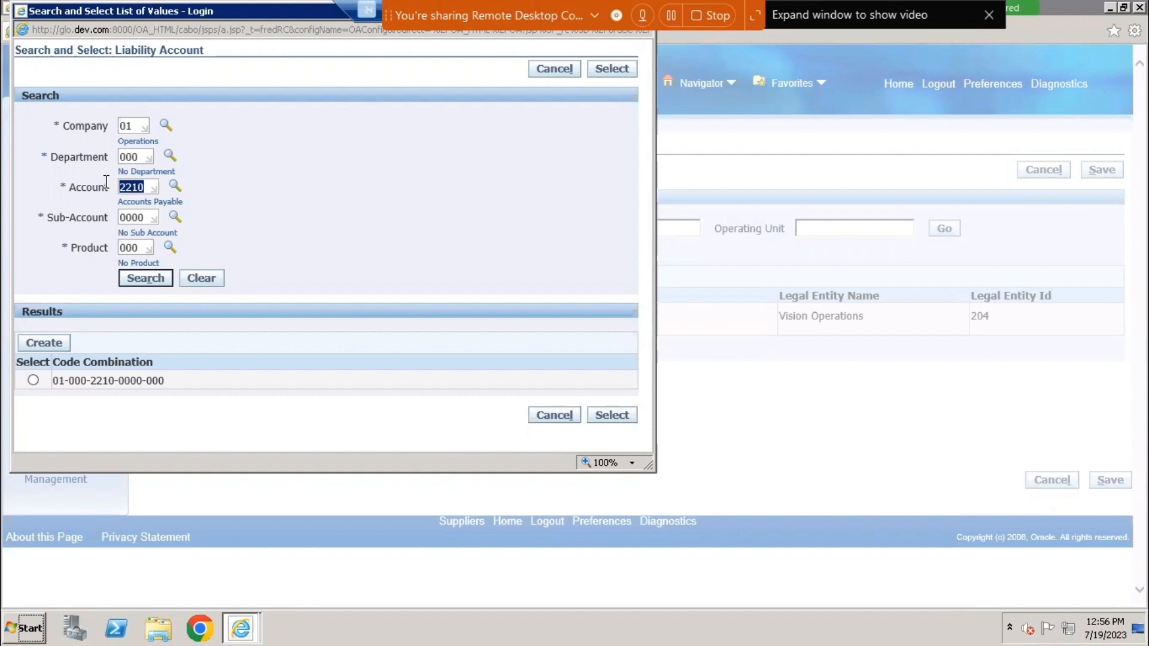
pyautogui.click(540, 69)
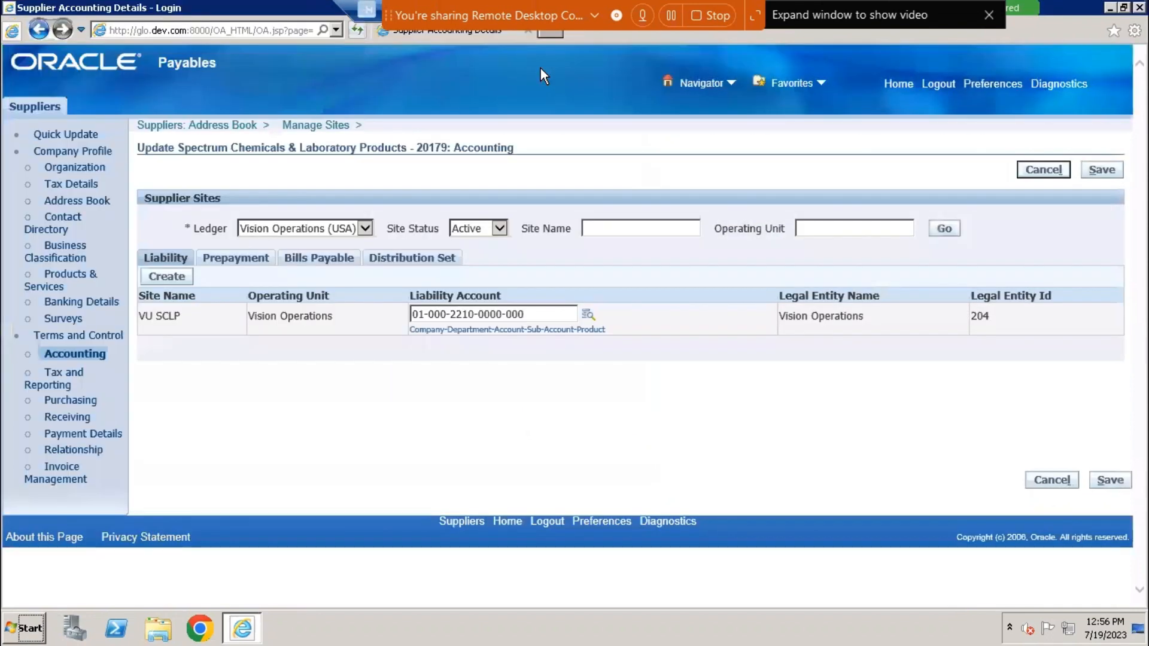
pyautogui.tripleClick(845, 319)
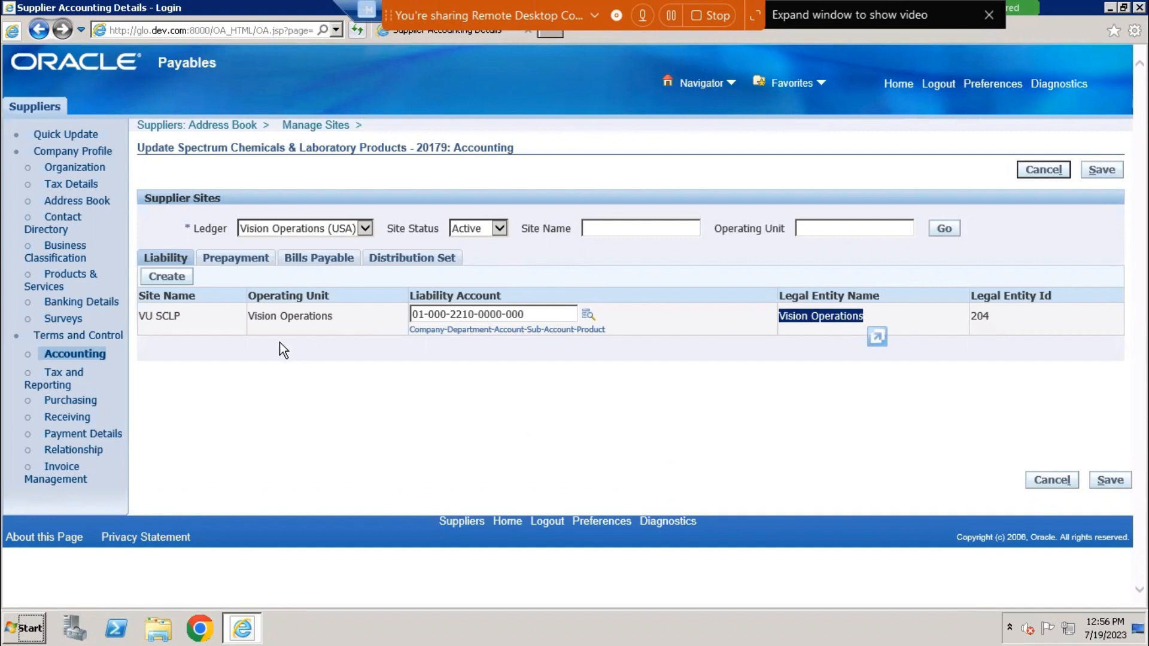
pyautogui.click(295, 318)
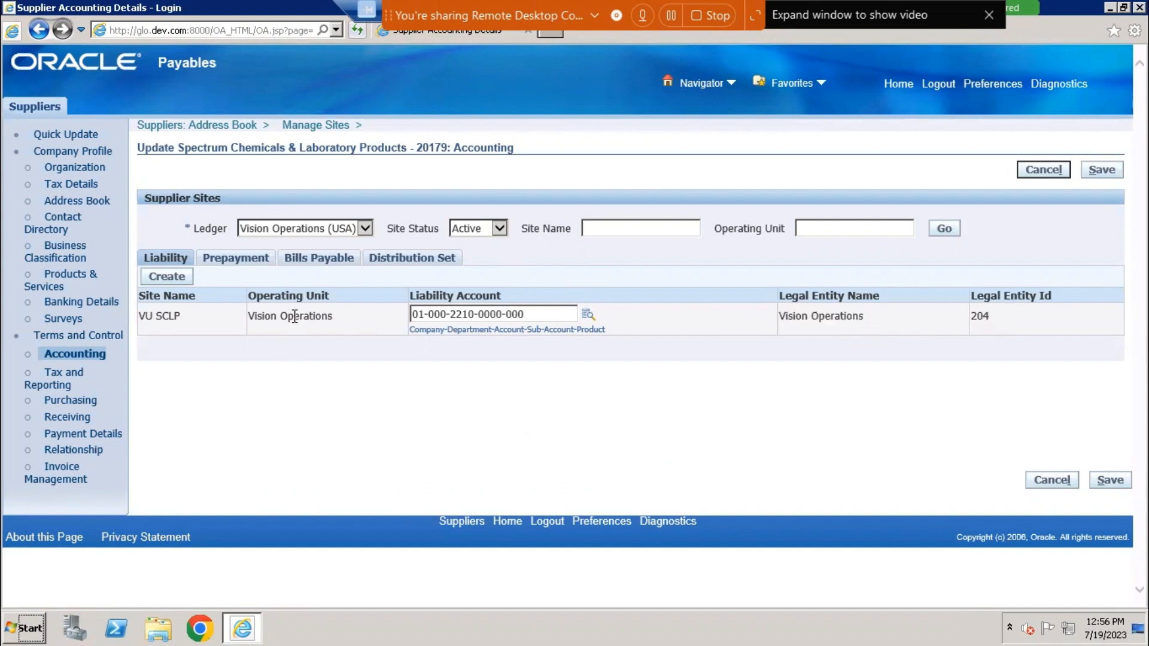
# Review the VU SCLP site's prepayment account segments, bills payable accounting and distribution set
pyautogui.click(236, 261)
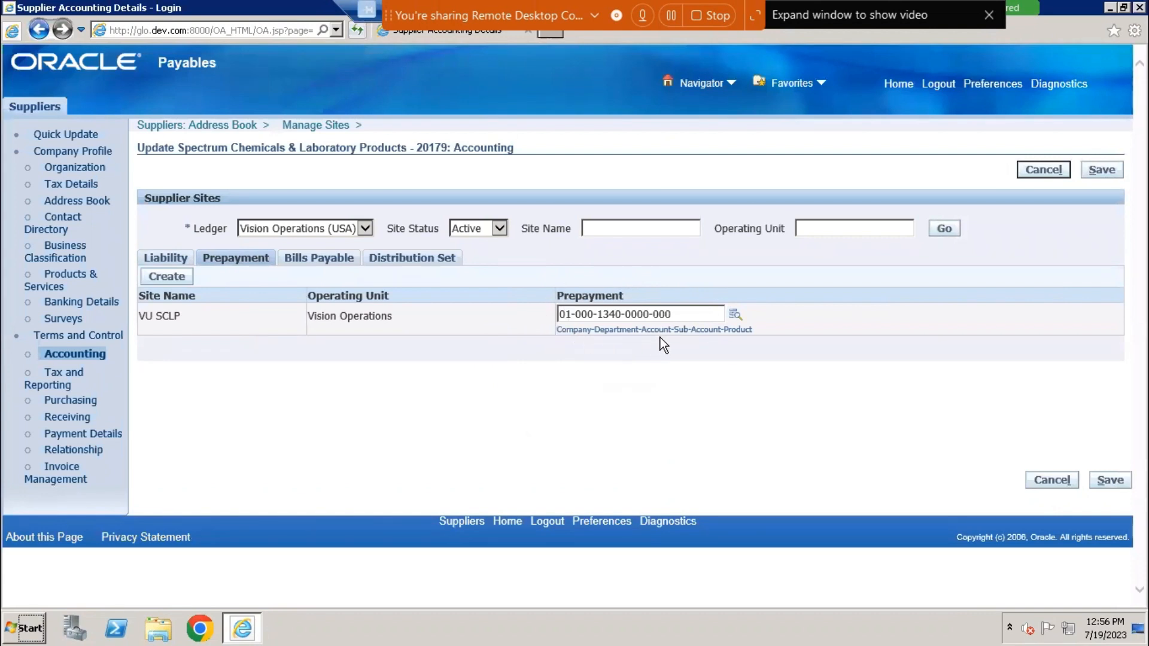
pyautogui.click(736, 315)
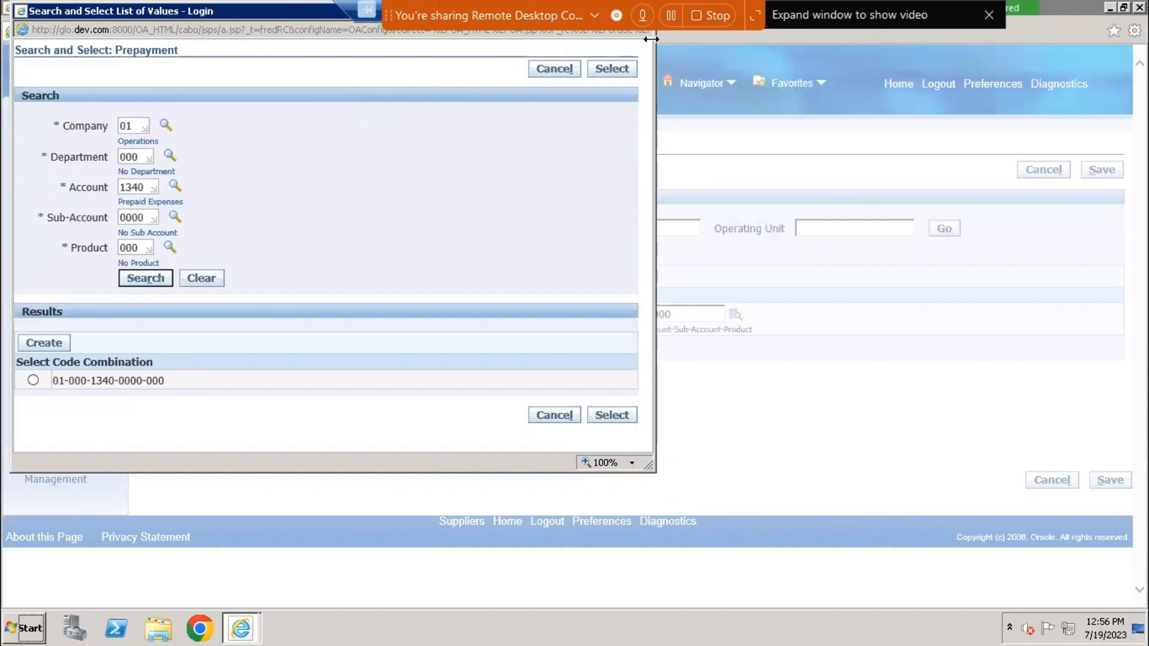
pyautogui.click(558, 69)
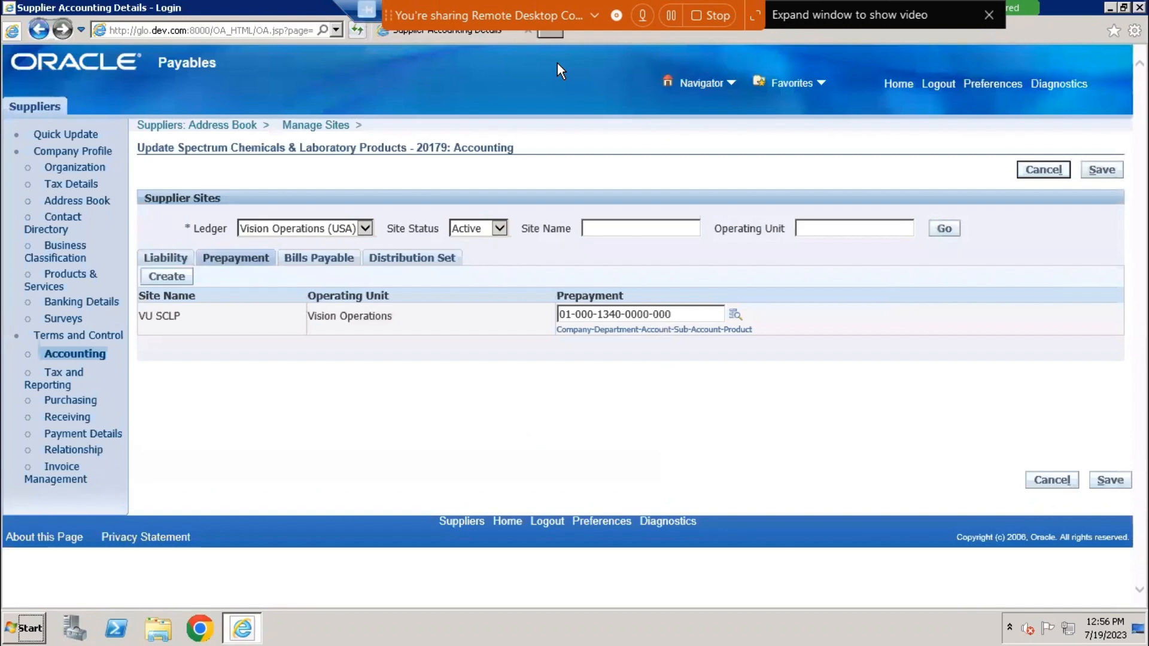
pyautogui.click(309, 259)
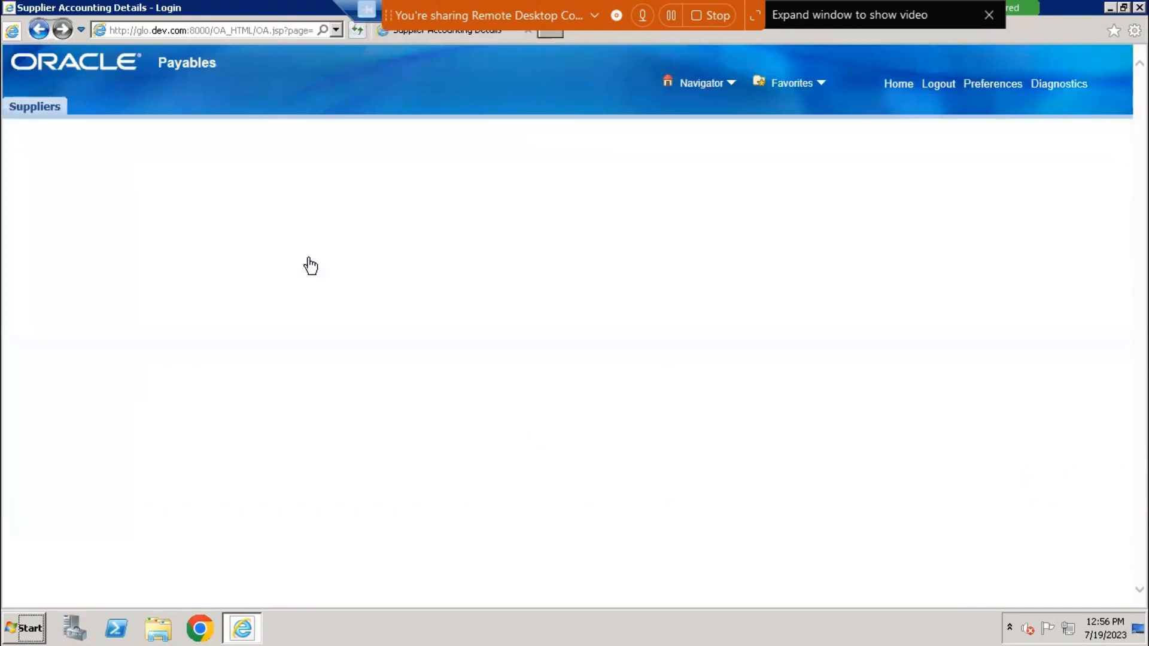
pyautogui.click(417, 260)
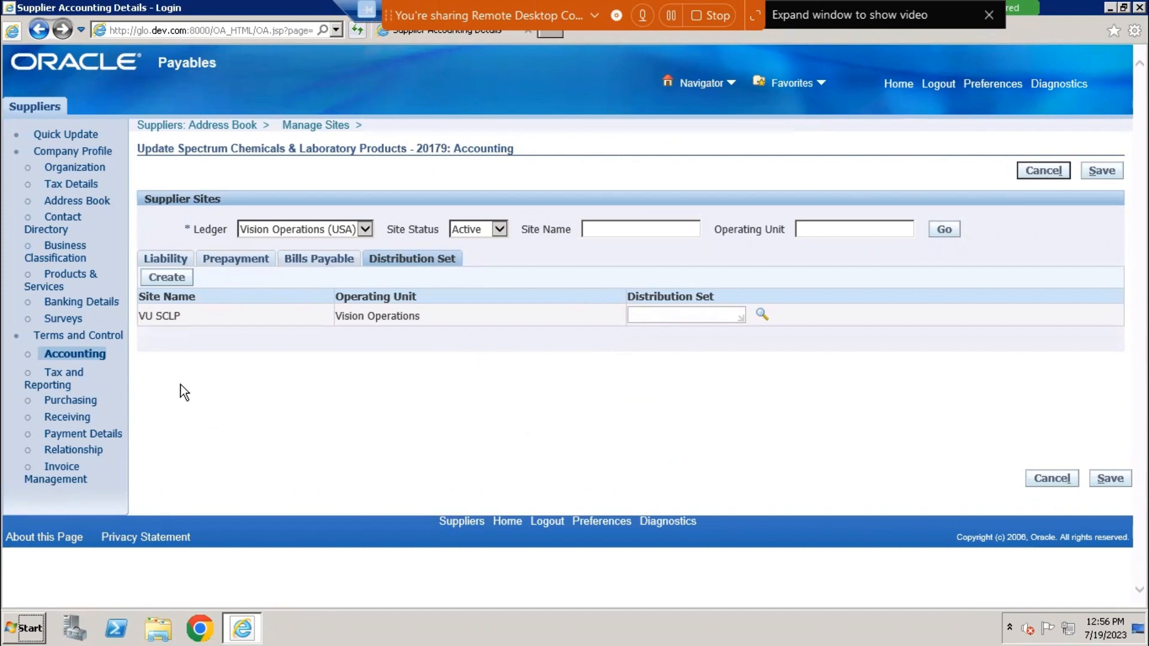
# Review the supplier's tax and reporting settings, including transaction tax, reporting codes and the site's income tax reporting
pyautogui.click(63, 376)
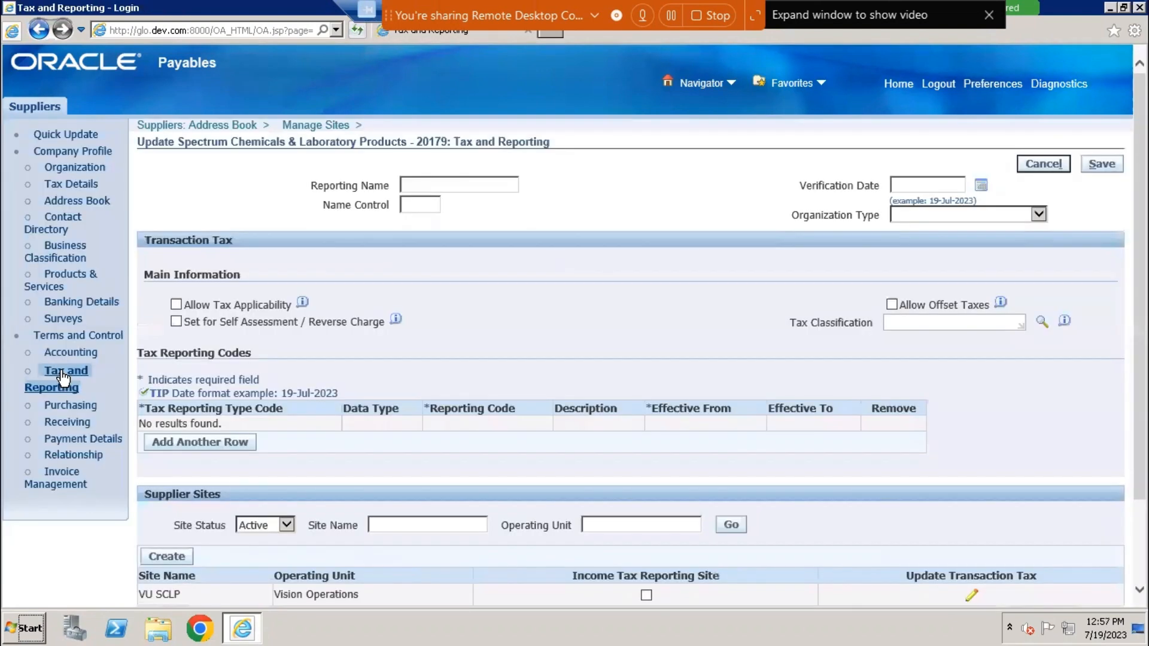
pyautogui.scroll(-2, 575, 323)
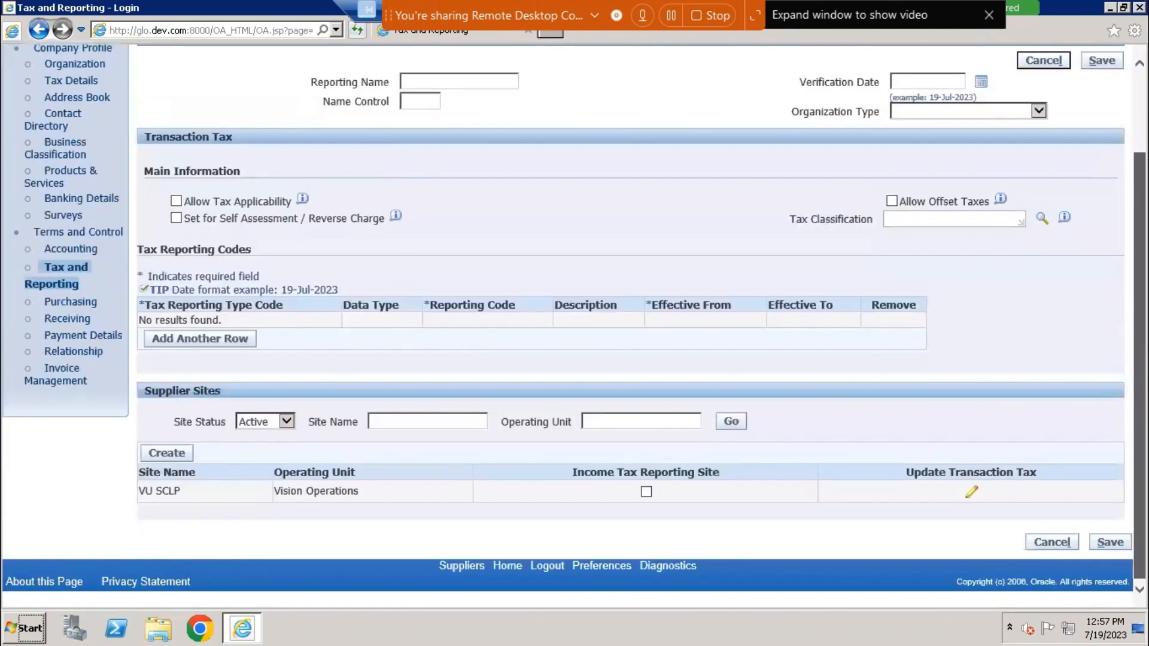
pyautogui.scroll(2, 1118, 232)
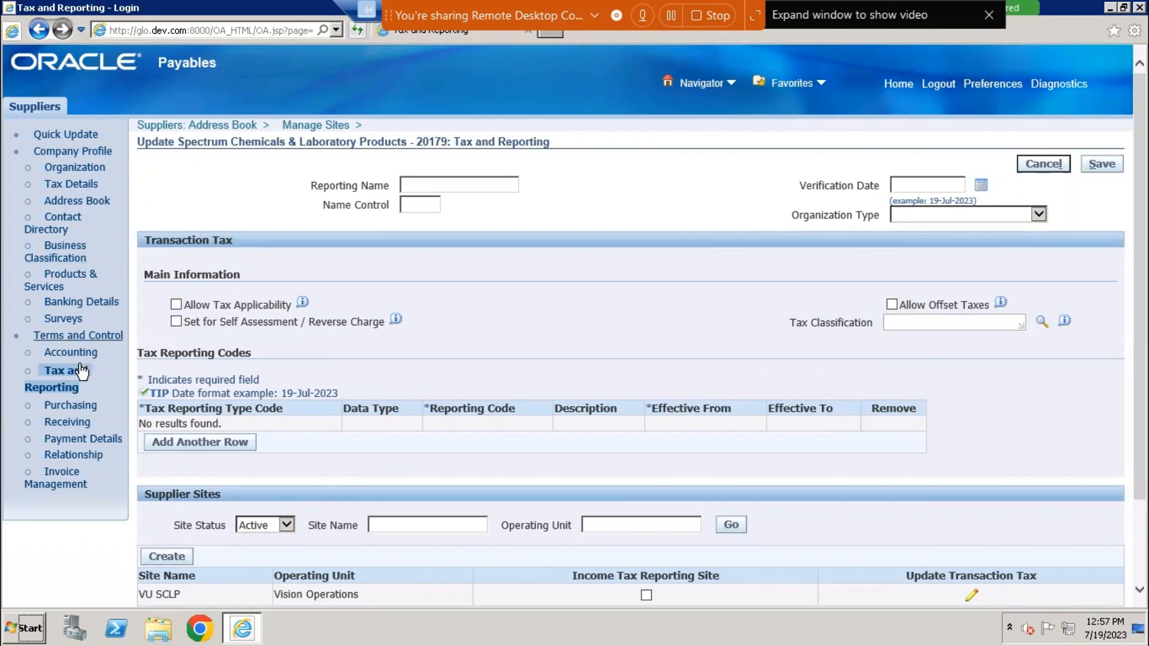
# Review the VU SCLP site's purchasing locations, self-billing options and freight terms
pyautogui.click(59, 406)
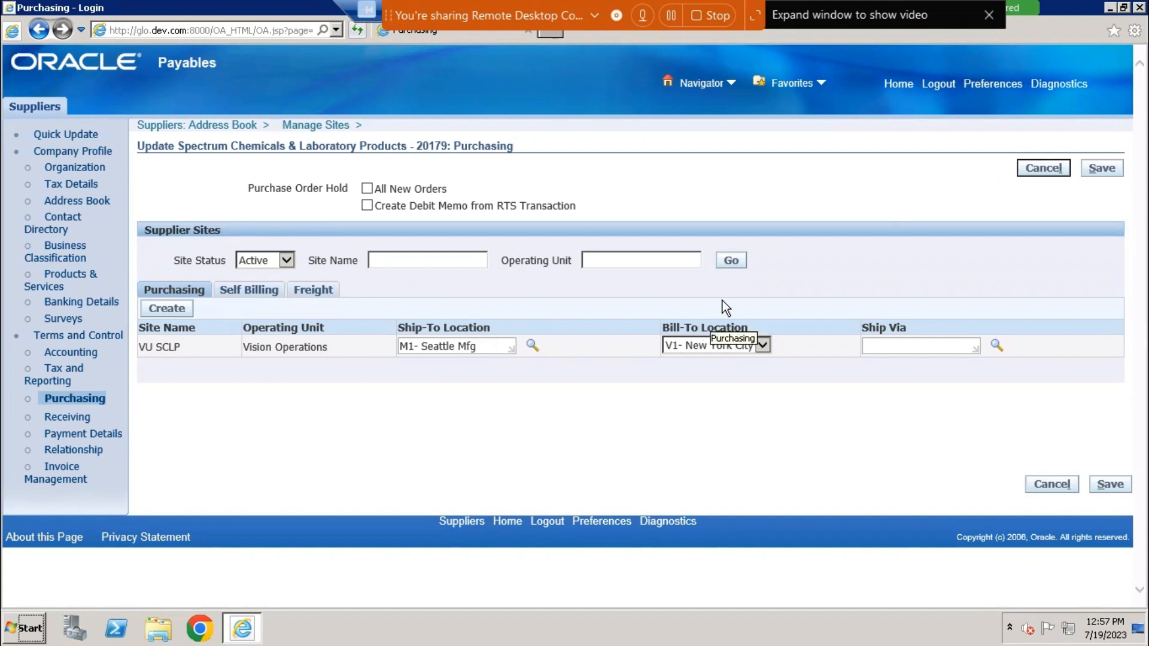
pyautogui.click(252, 293)
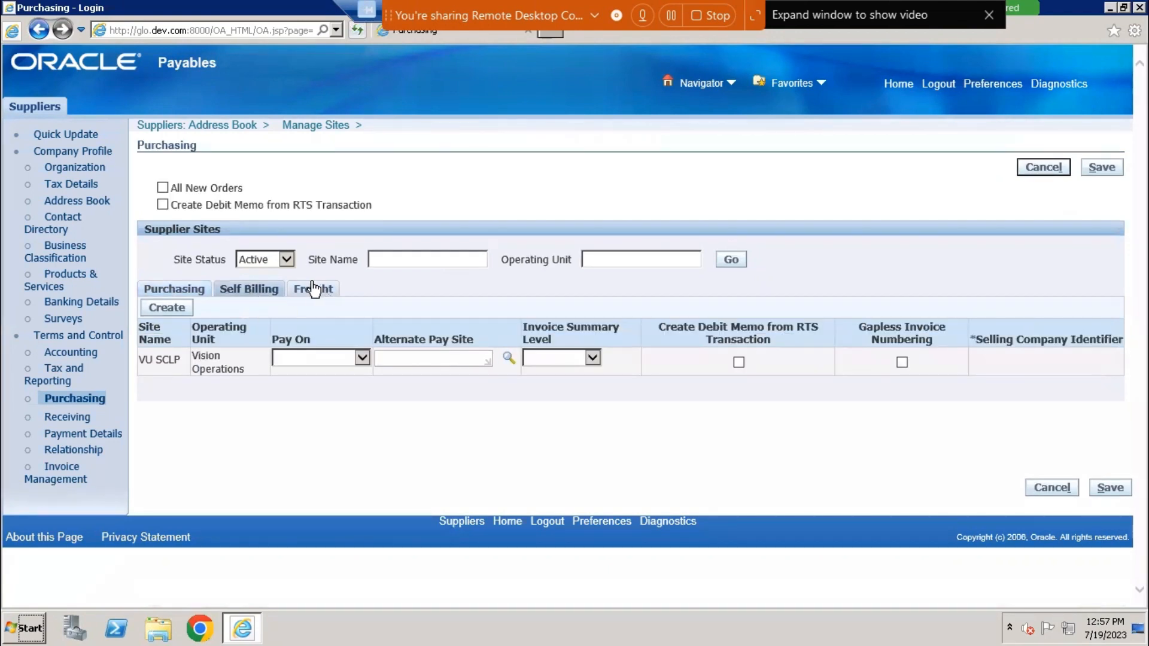
pyautogui.click(313, 289)
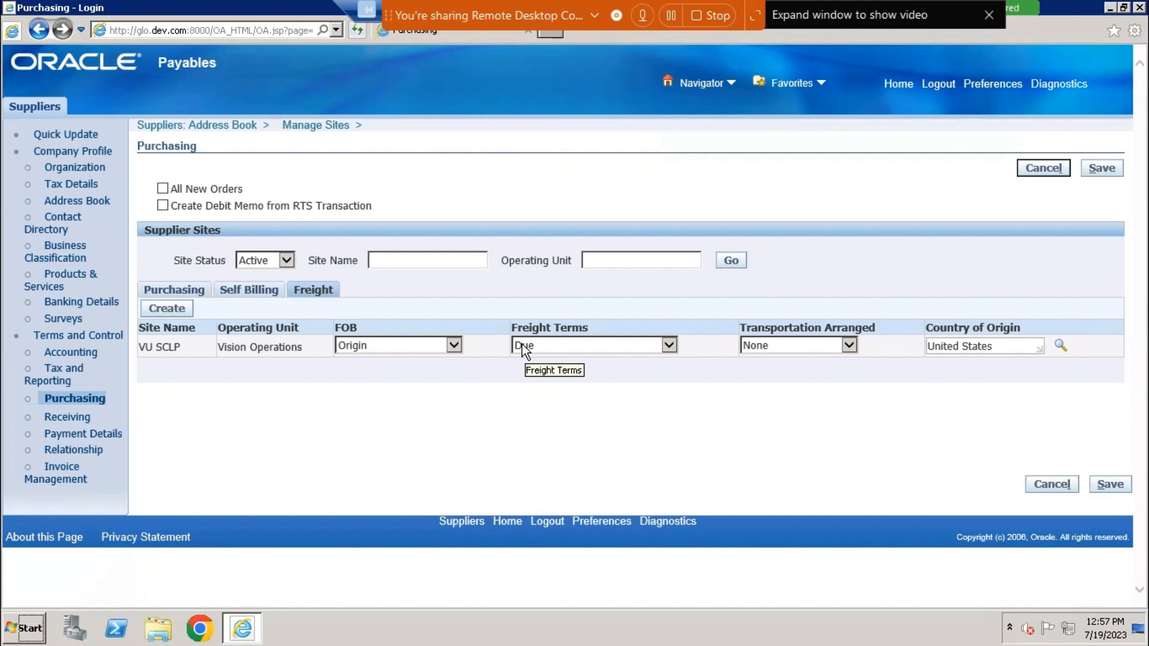
# Review the supplier's receiving controls, payment methods and attributes, and relationship details
pyautogui.click(75, 417)
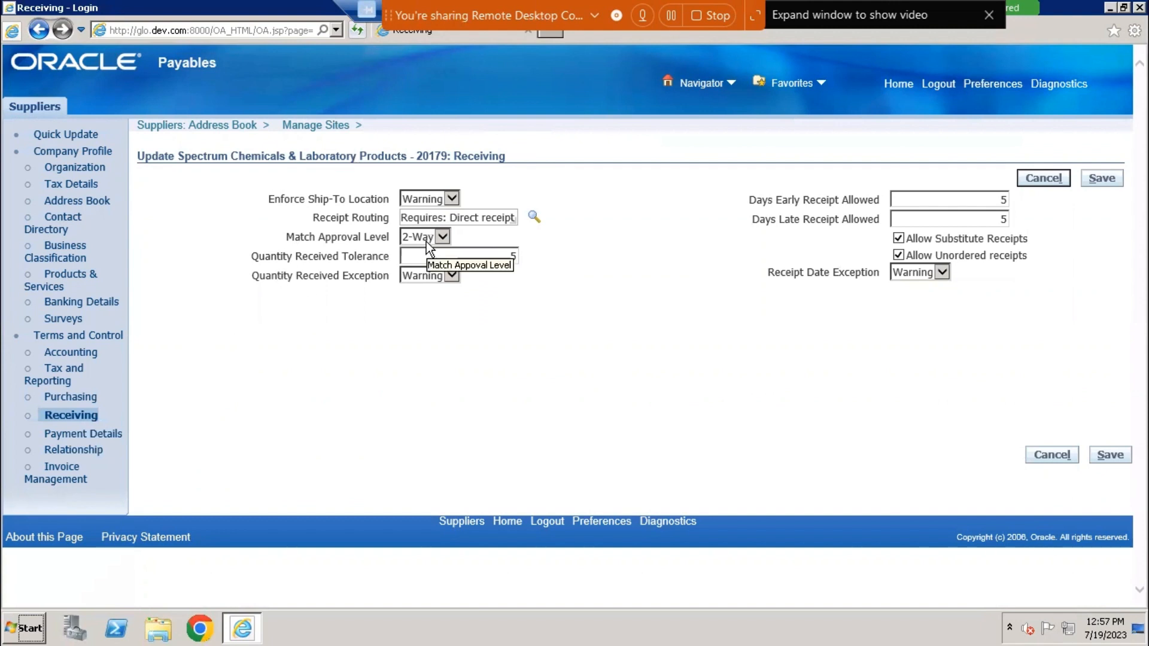
pyautogui.click(83, 434)
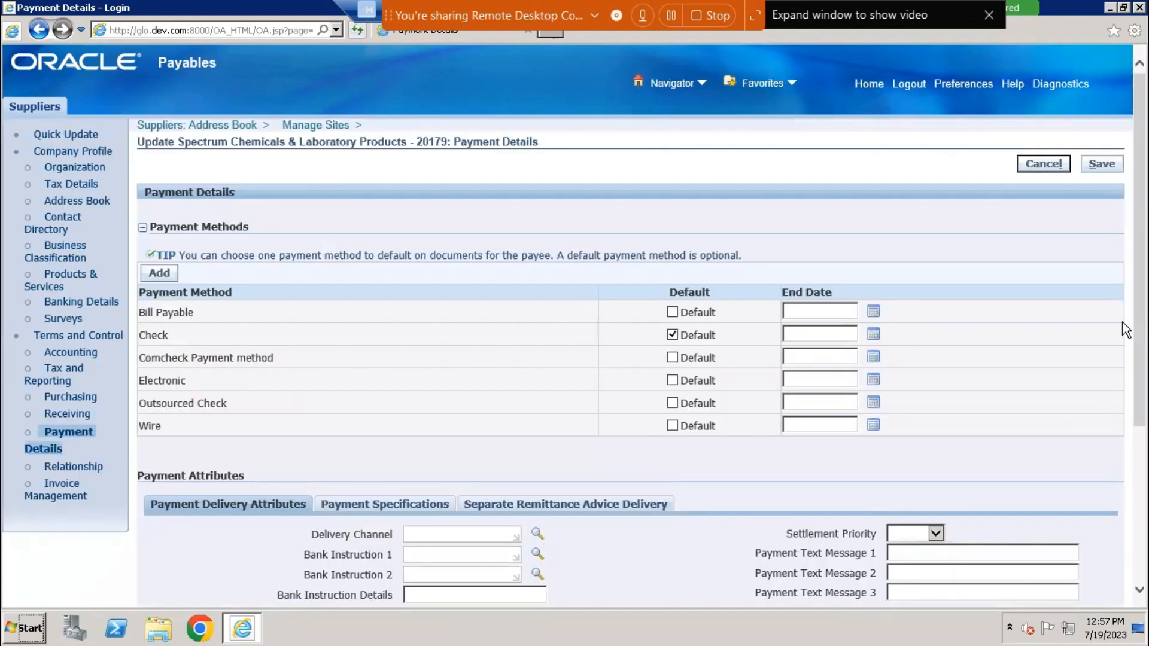
pyautogui.scroll(-3, 1125, 329)
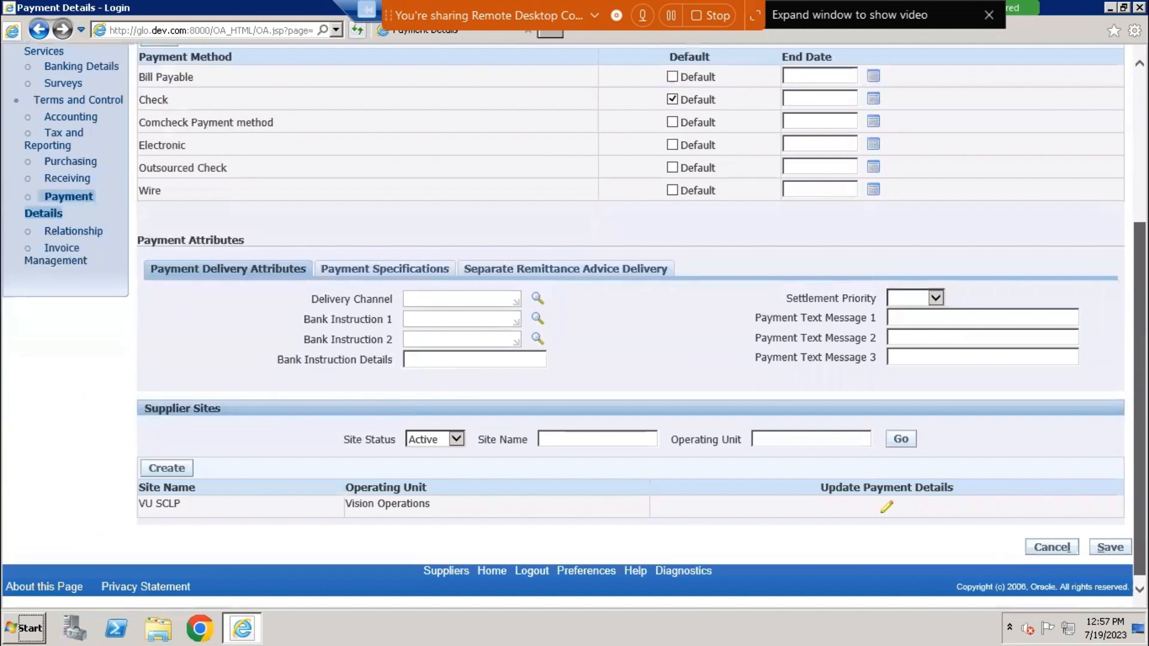
pyautogui.scroll(-1, 305, 317)
pyautogui.click(90, 228)
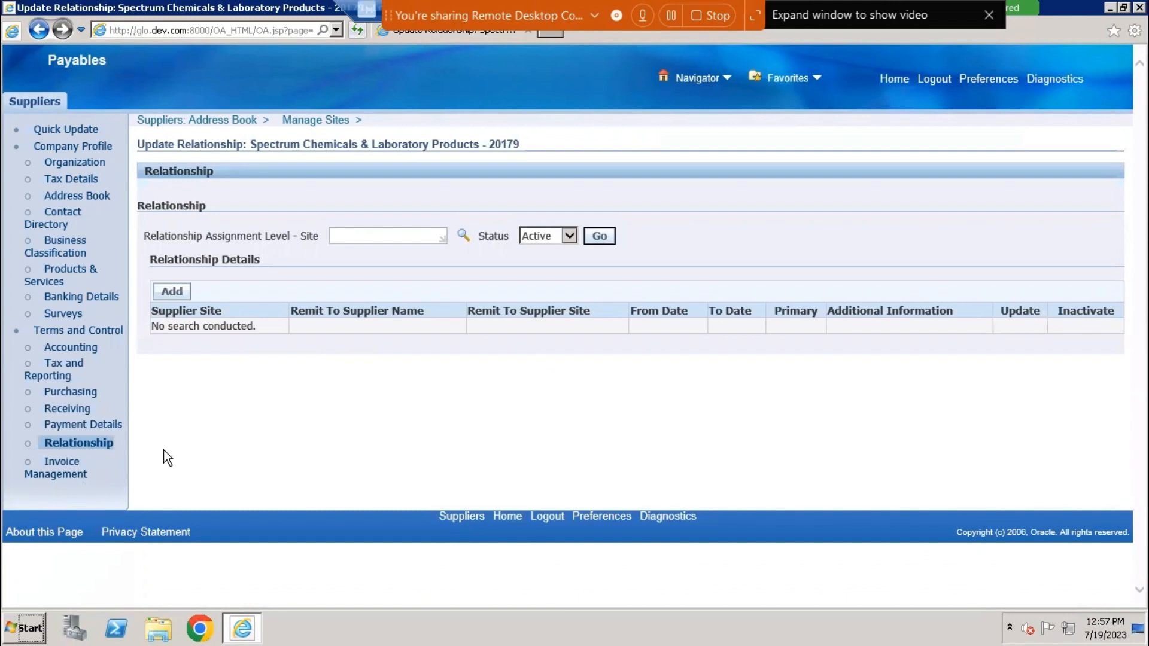
# Review the supplier's invoice management settings for invoicing, payment, terms and supplier preferences, and leave them without saving
pyautogui.click(47, 473)
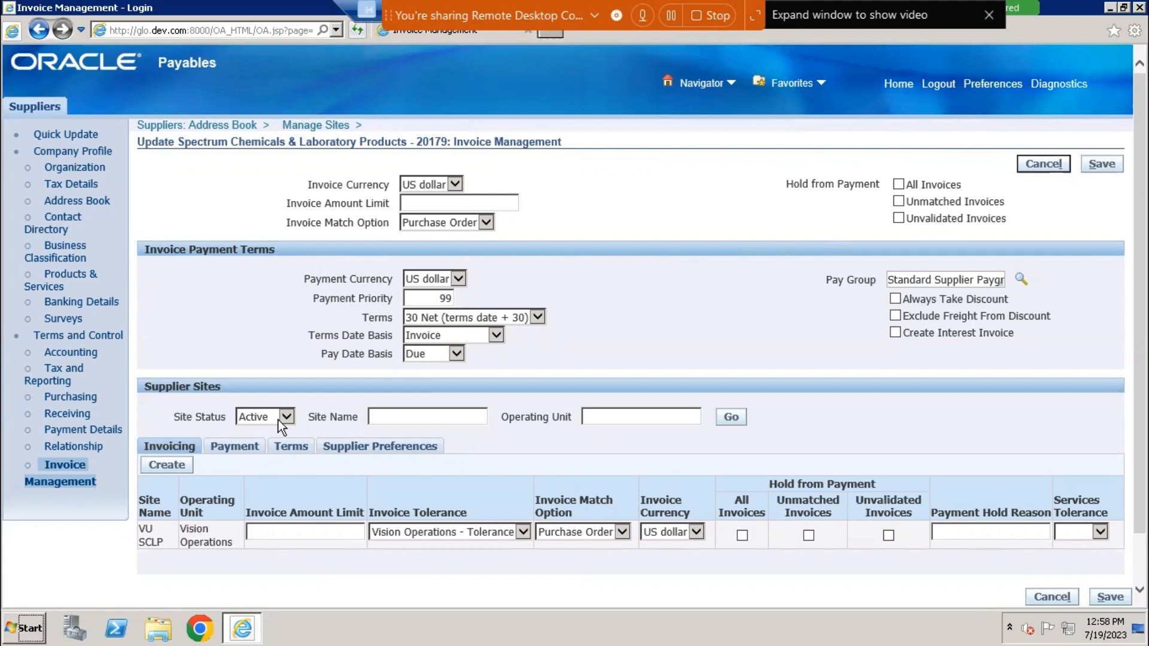
pyautogui.click(232, 450)
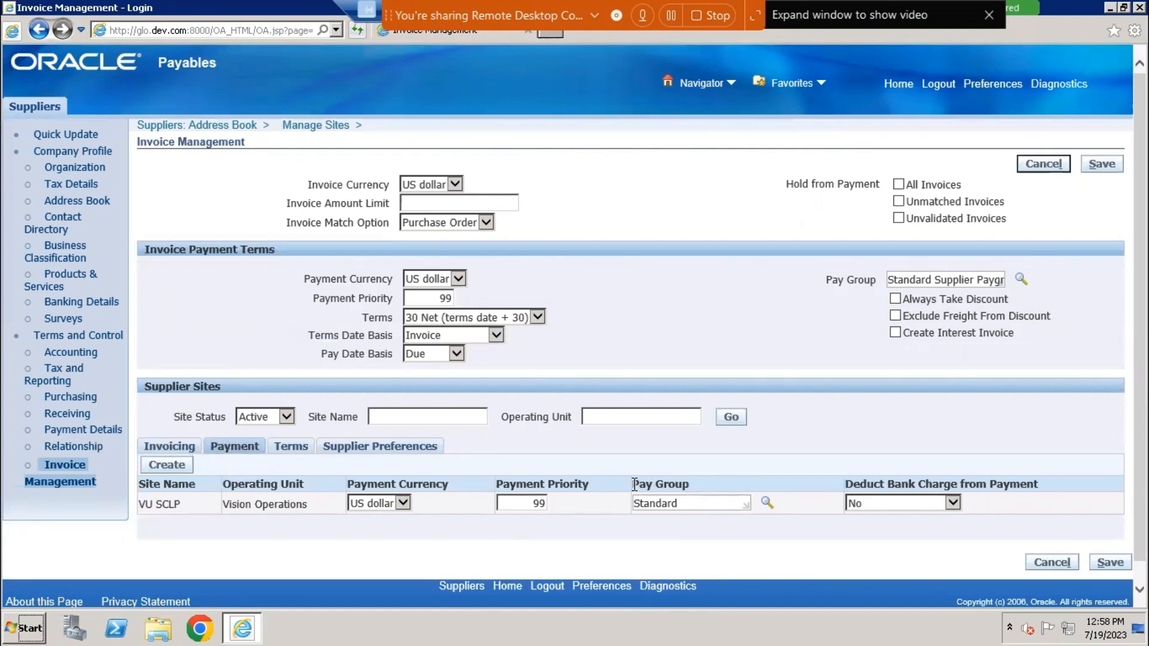
pyautogui.click(289, 446)
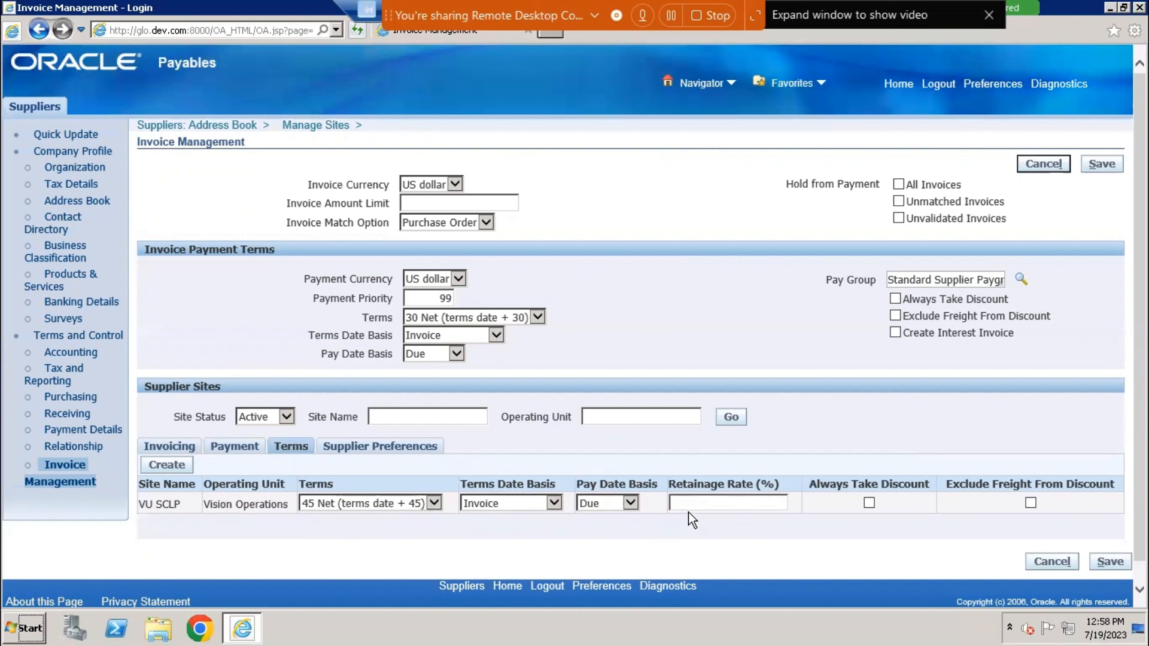
pyautogui.click(370, 446)
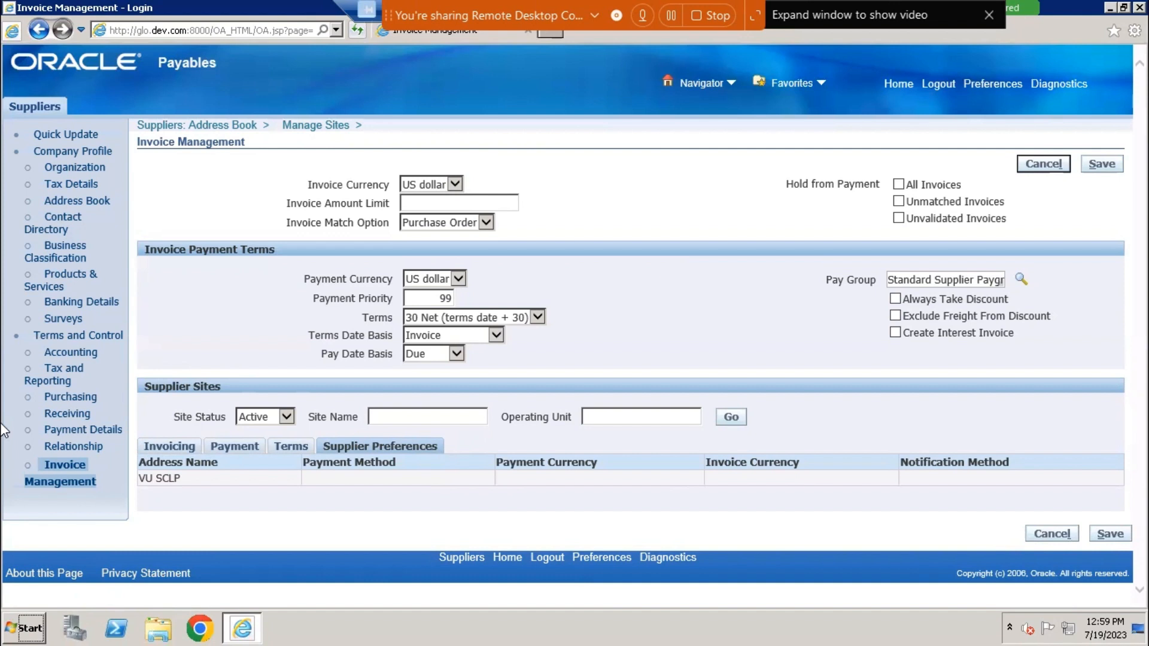
pyautogui.moveTo(4, 628)
pyautogui.click(1035, 161)
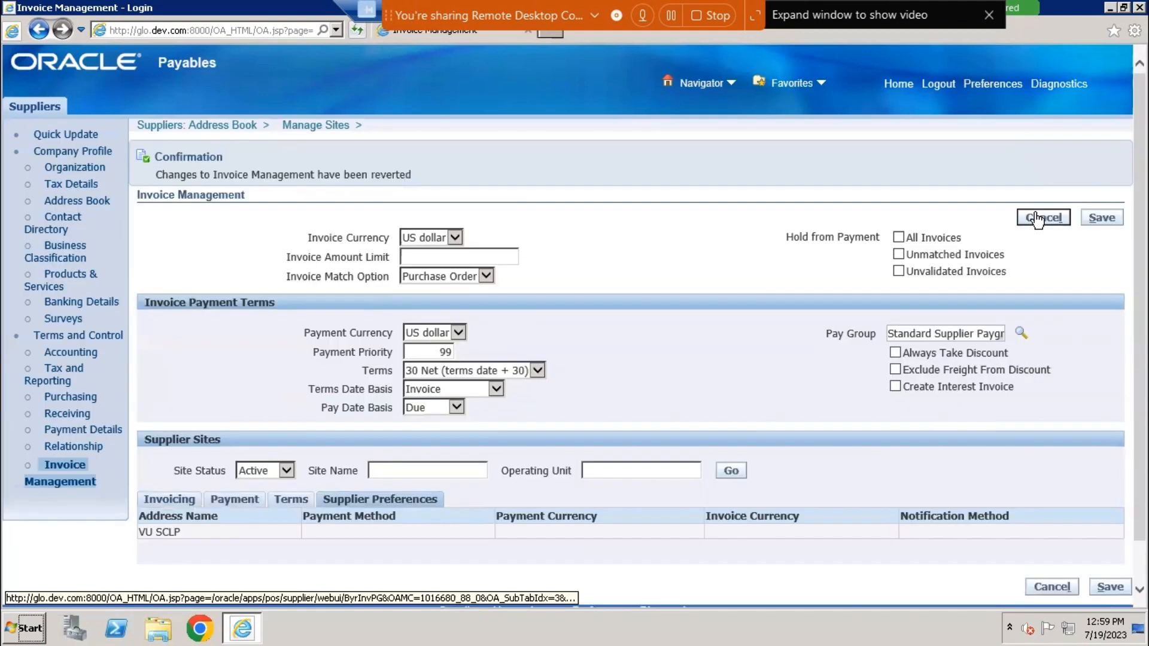
# Review the supplier's quick update summary and address book, checking the supplier name and key purchasing setups
pyautogui.click(43, 134)
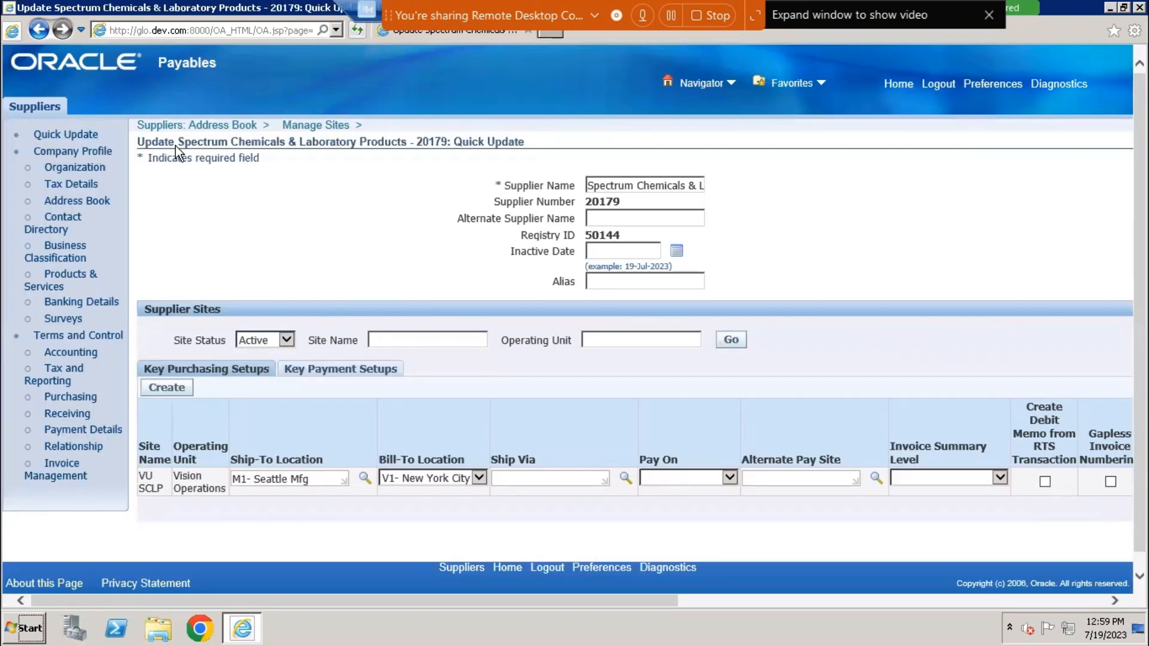
pyautogui.click(189, 124)
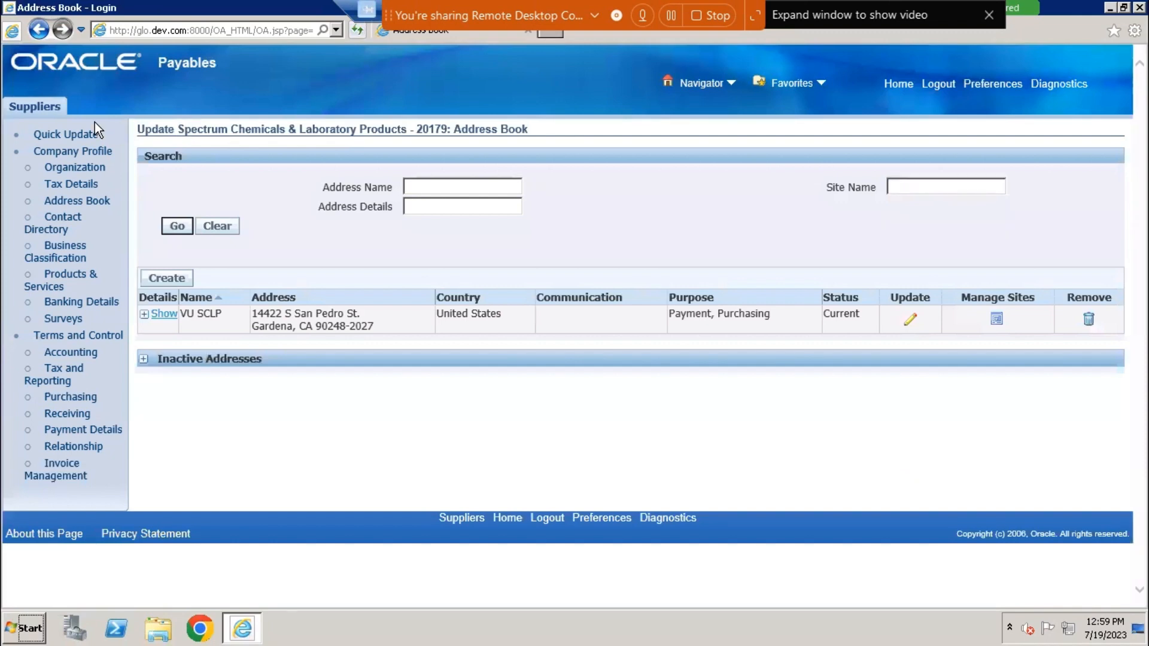
pyautogui.click(80, 135)
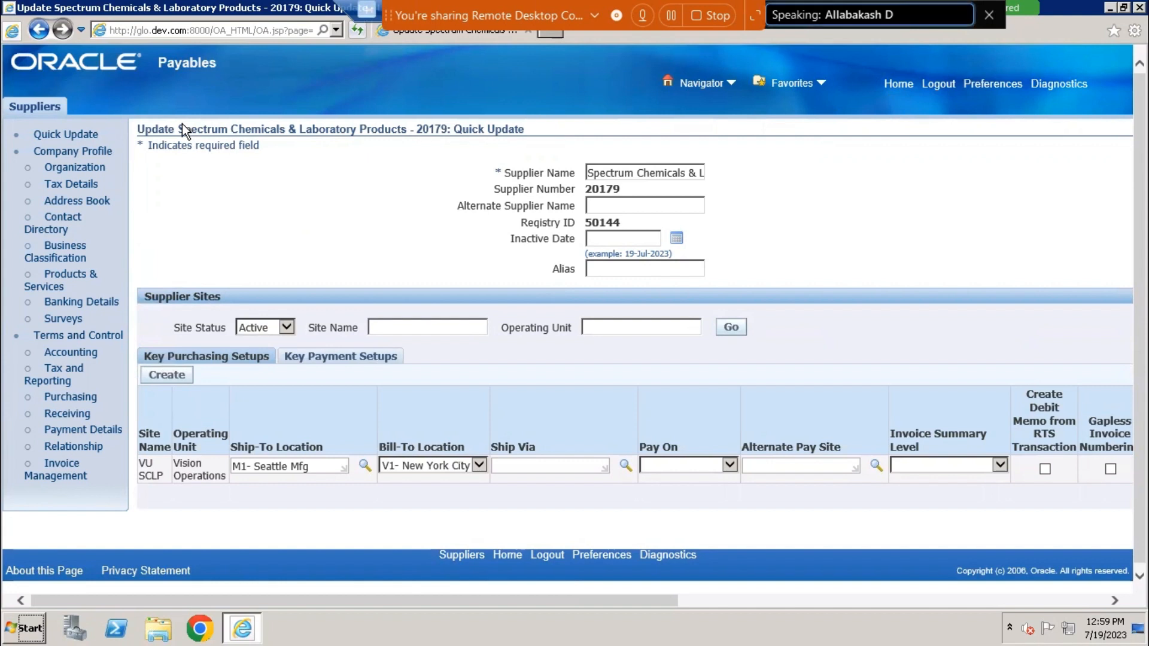
pyautogui.moveTo(184, 123); pyautogui.dragTo(372, 123)
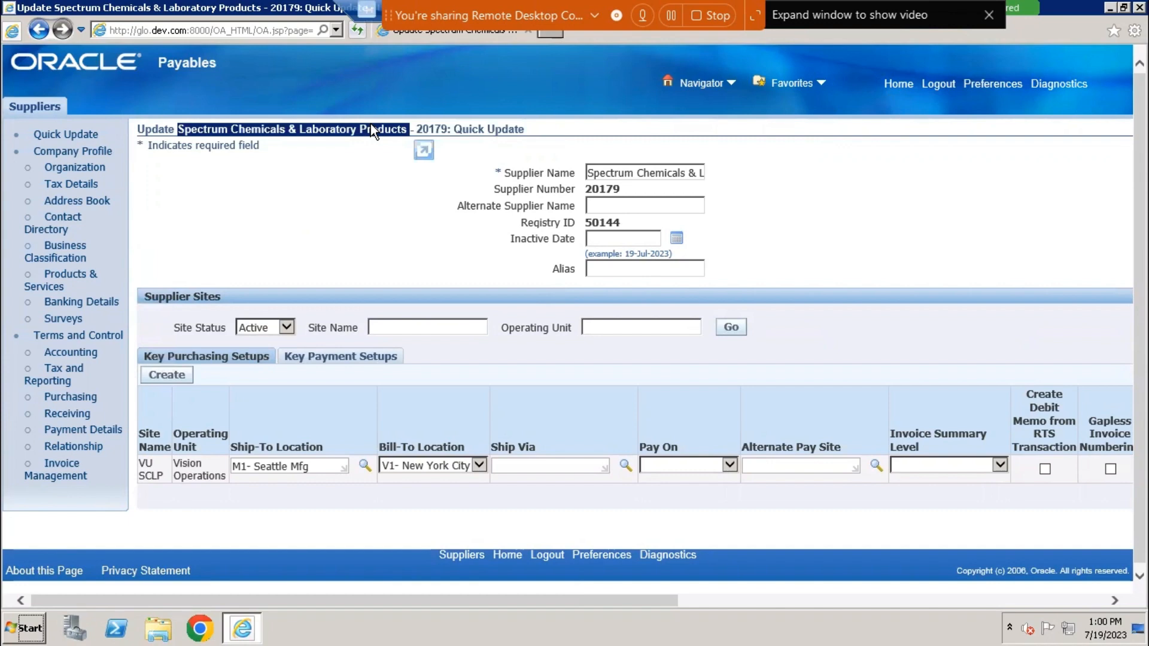
# Open supplier entry for Payables, Vision Operations (USA) and start creating a new supplier
pyautogui.click(899, 85)
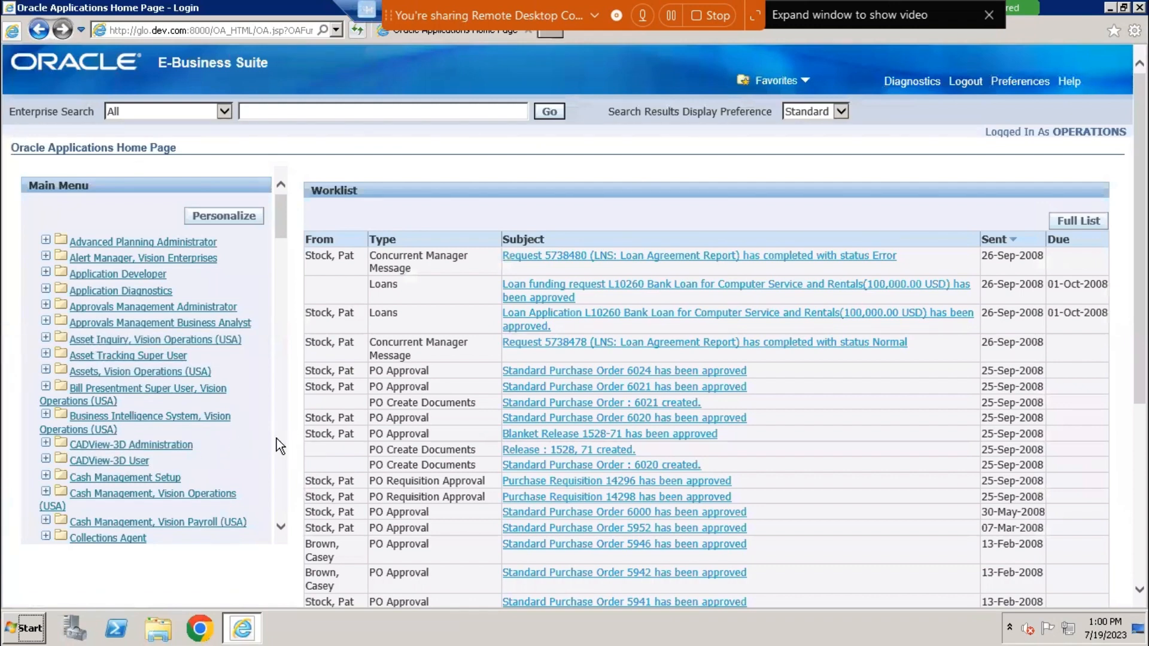
pyautogui.scroll(-15, 276, 439)
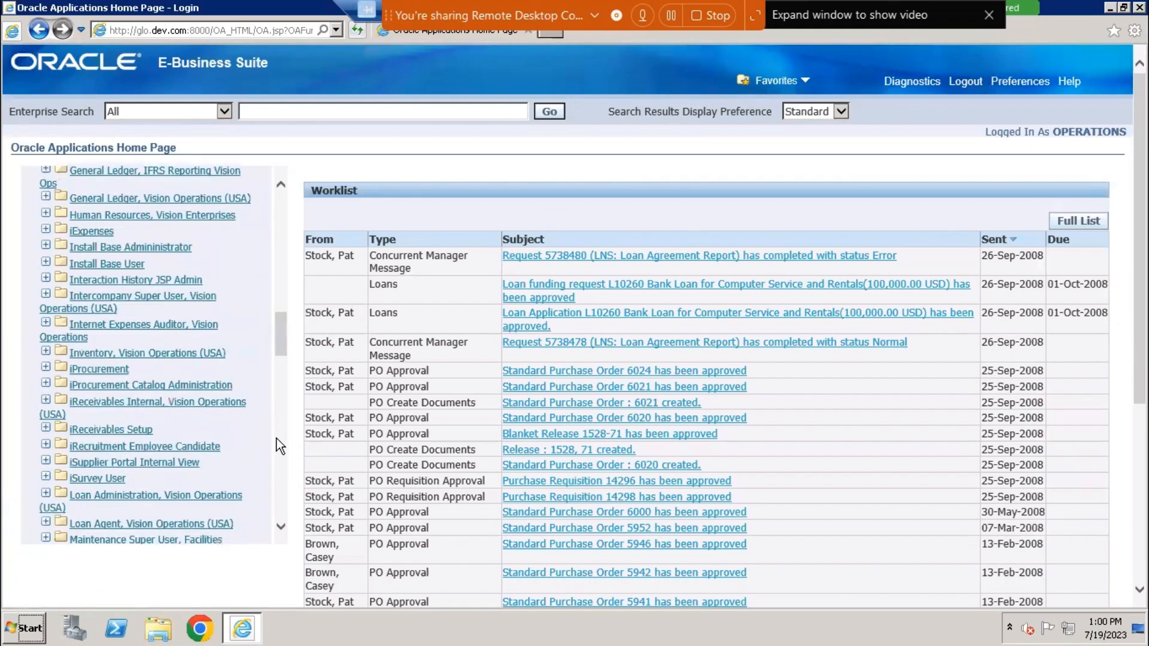
pyautogui.scroll(-5, 276, 439)
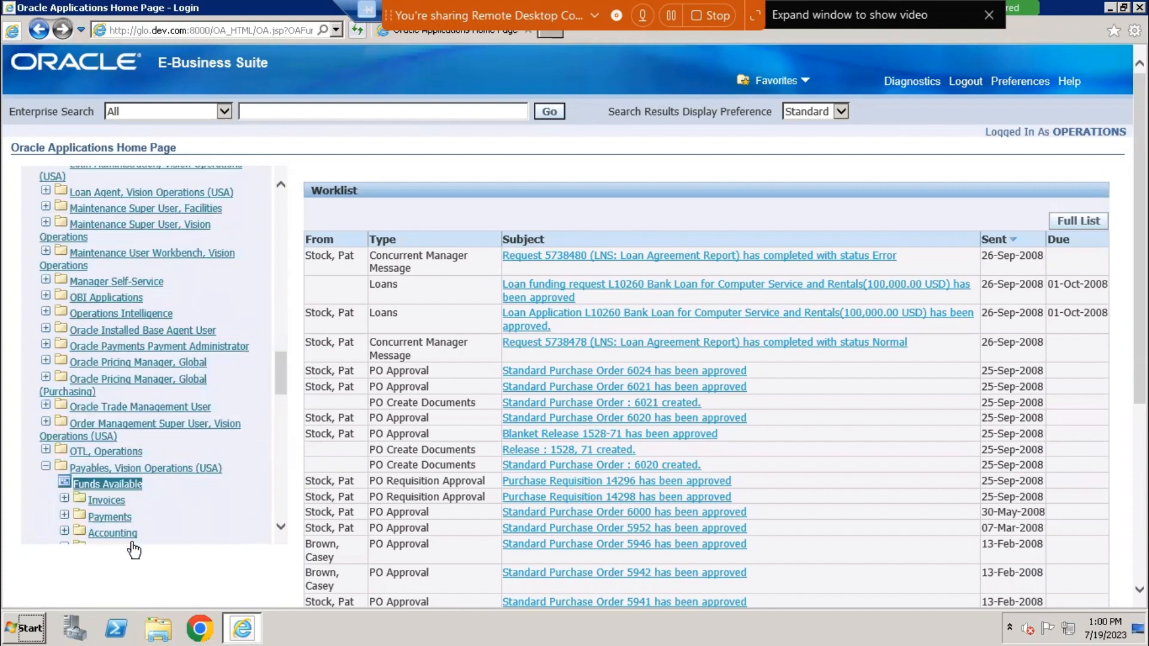
pyautogui.scroll(-5, 282, 530)
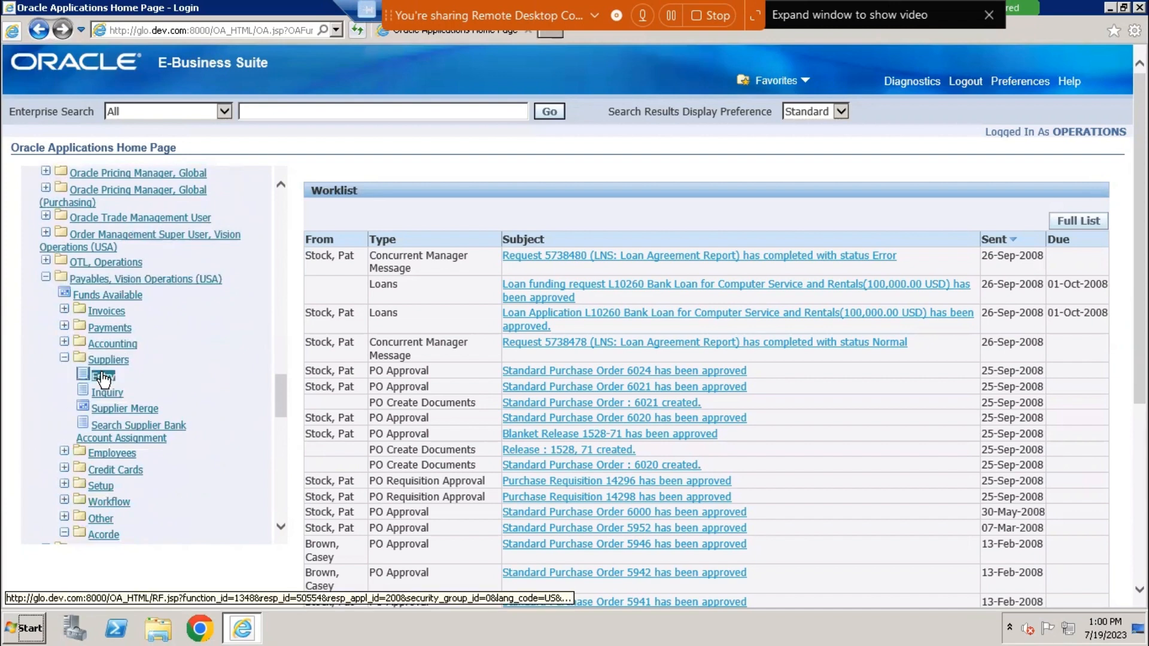
pyautogui.click(103, 379)
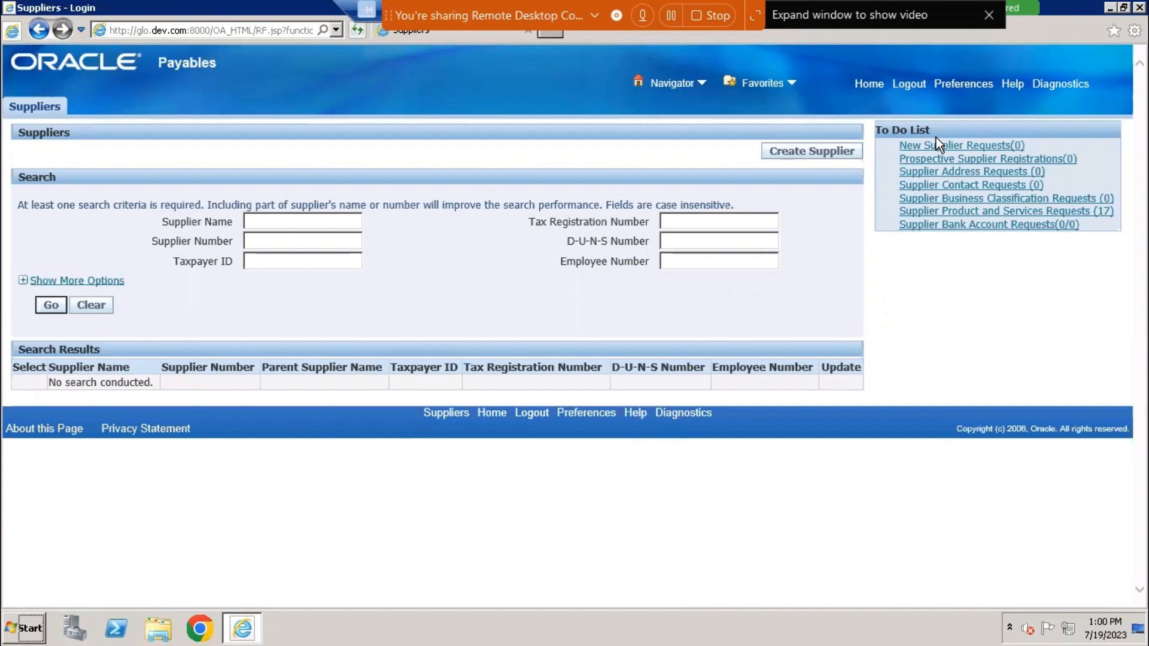
pyautogui.click(784, 153)
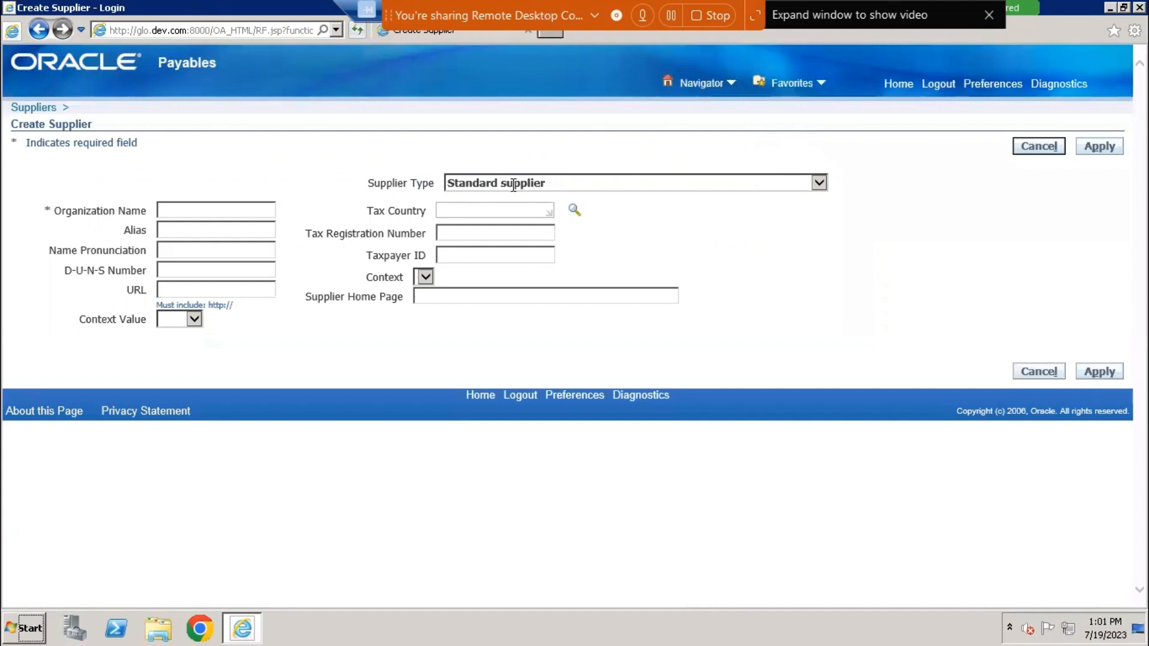
# Examine the fields of the supplier type for internal employee expense payments, and set the type back to Standard supplier
pyautogui.click(603, 182)
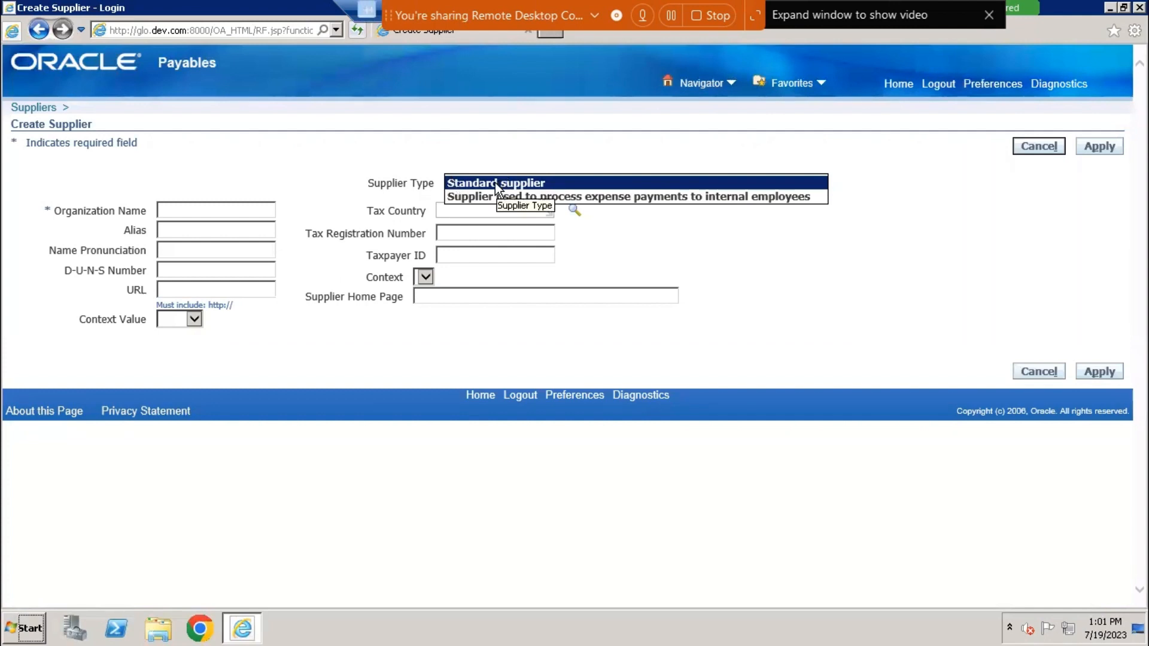
pyautogui.click(608, 196)
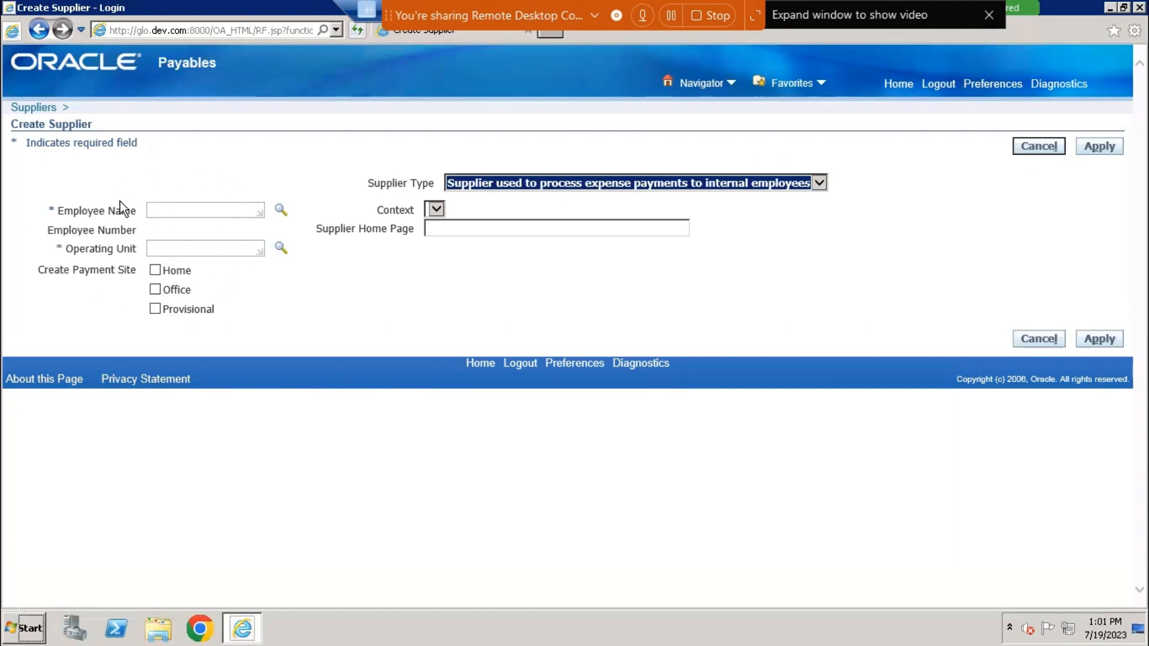
pyautogui.click(490, 180)
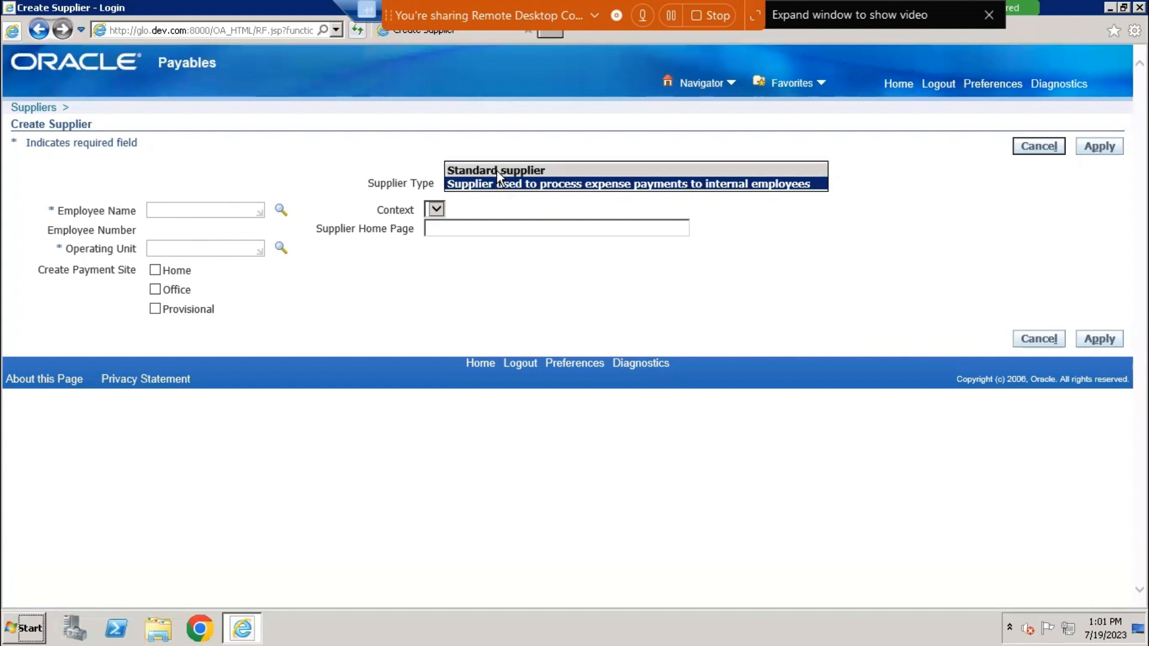
pyautogui.click(496, 170)
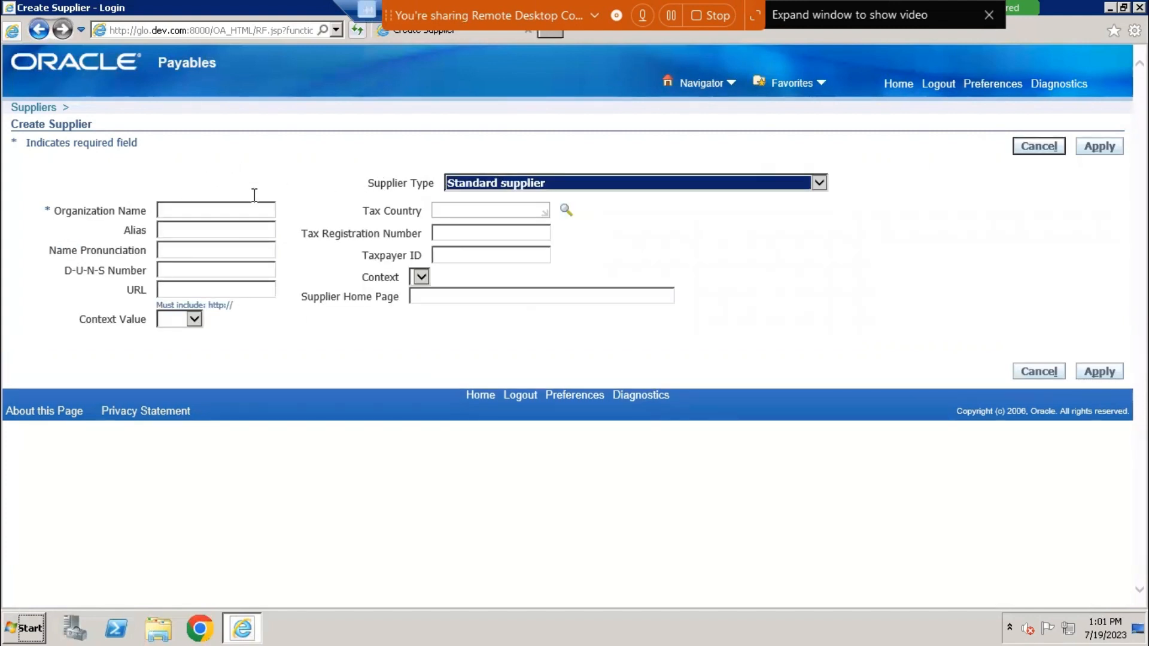
# Create the standard supplier with organization name Palium Skills and tax country India
pyautogui.click(244, 208)
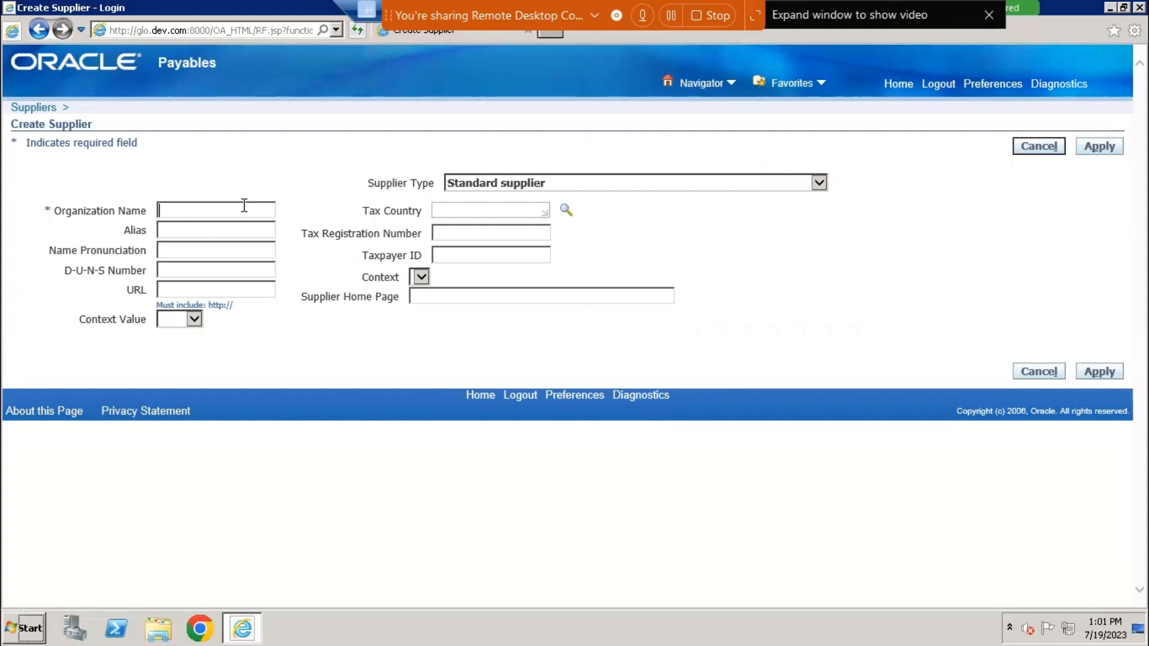
pyautogui.write('ABC')
pyautogui.press('BackSpace')
pyautogui.press('BackSpace')
pyautogui.press('BackSpace')
pyautogui.write('Palium Skills')
pyautogui.press('Tab')
pyautogui.click(489, 209)
pyautogui.write('India')
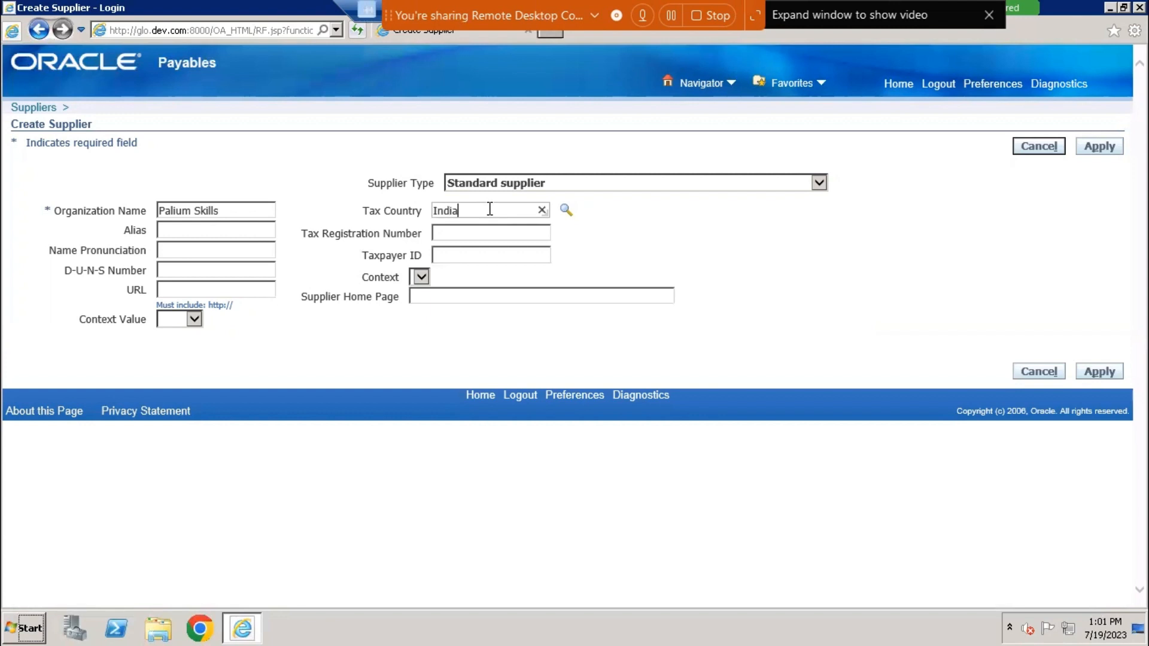
pyautogui.press('Tab')
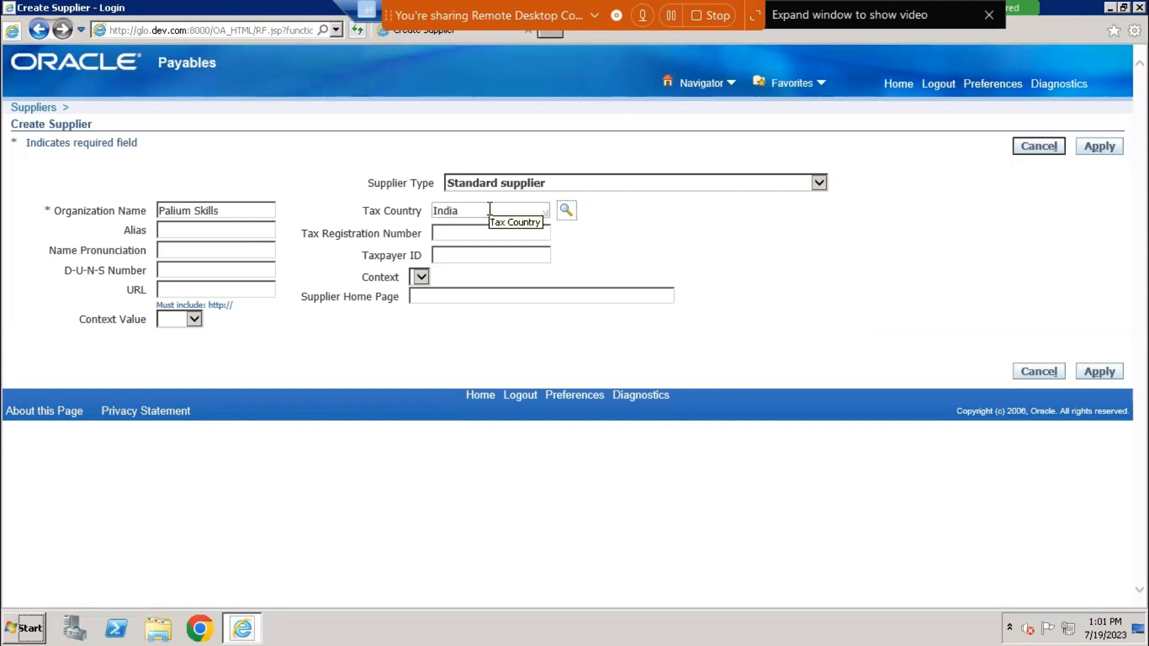
pyautogui.click(483, 231)
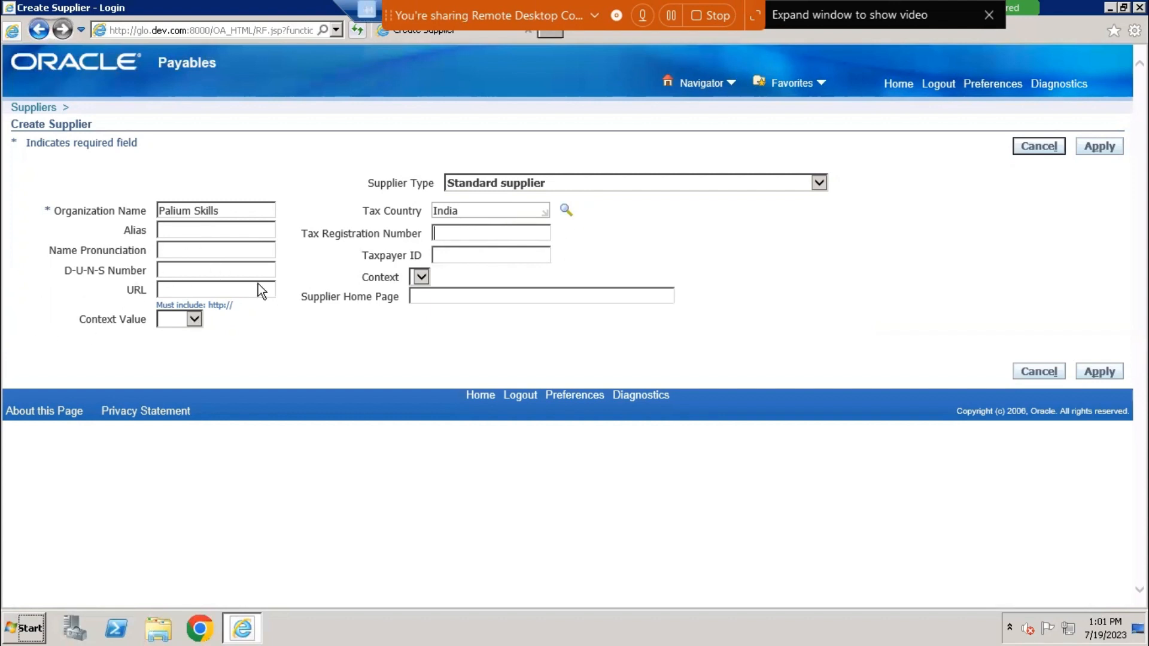
pyautogui.click(1112, 154)
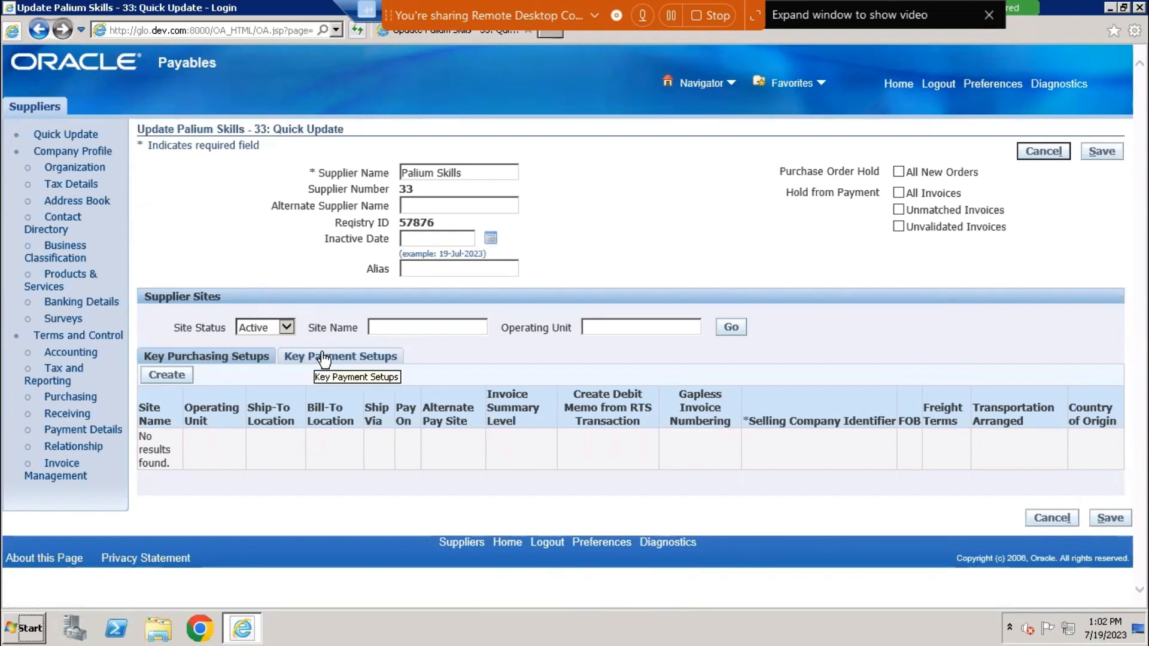
# Try to create a site for Palium Skills by searching for an existing address name, and cancel the site creation
pyautogui.click(158, 375)
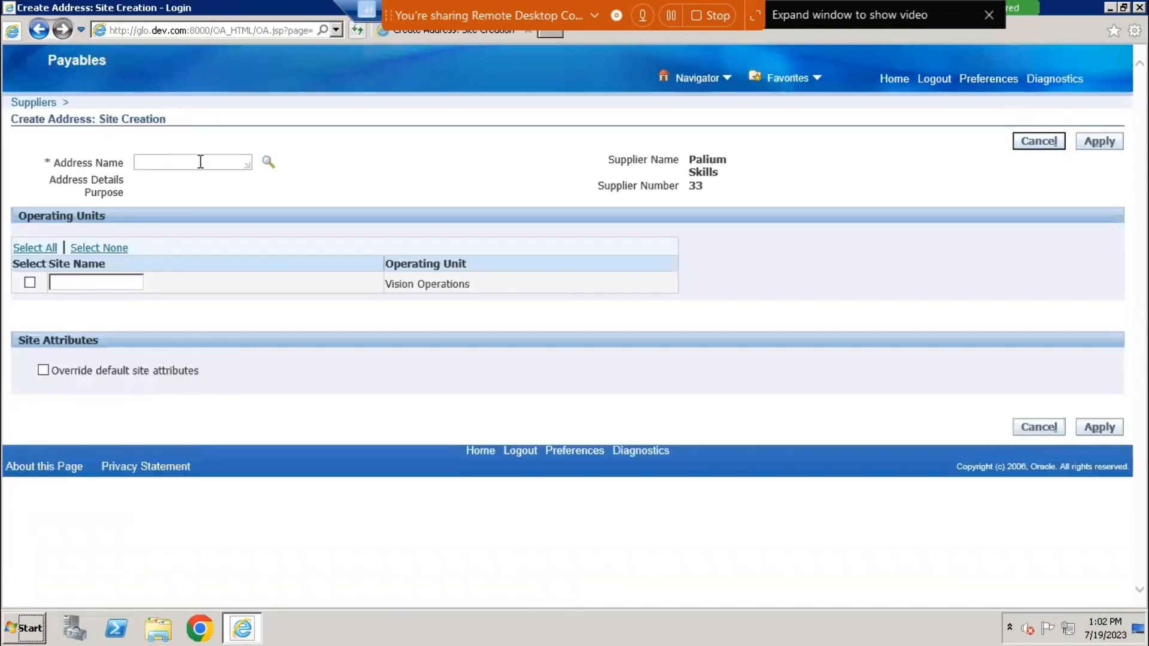
pyautogui.click(121, 282)
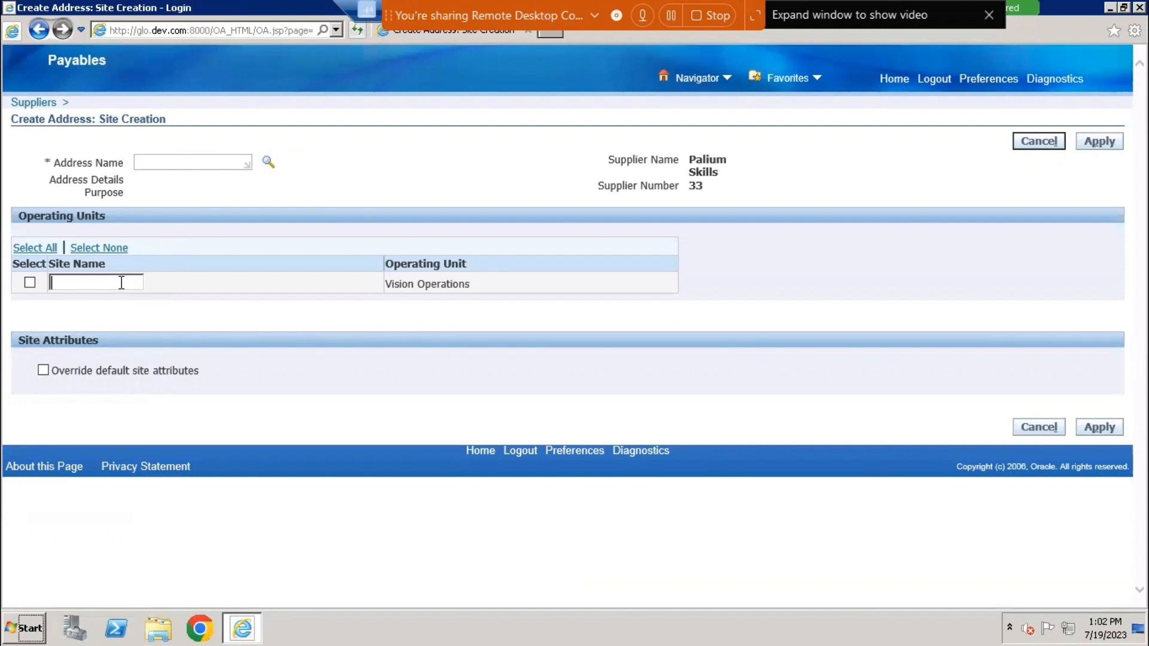
pyautogui.click(267, 164)
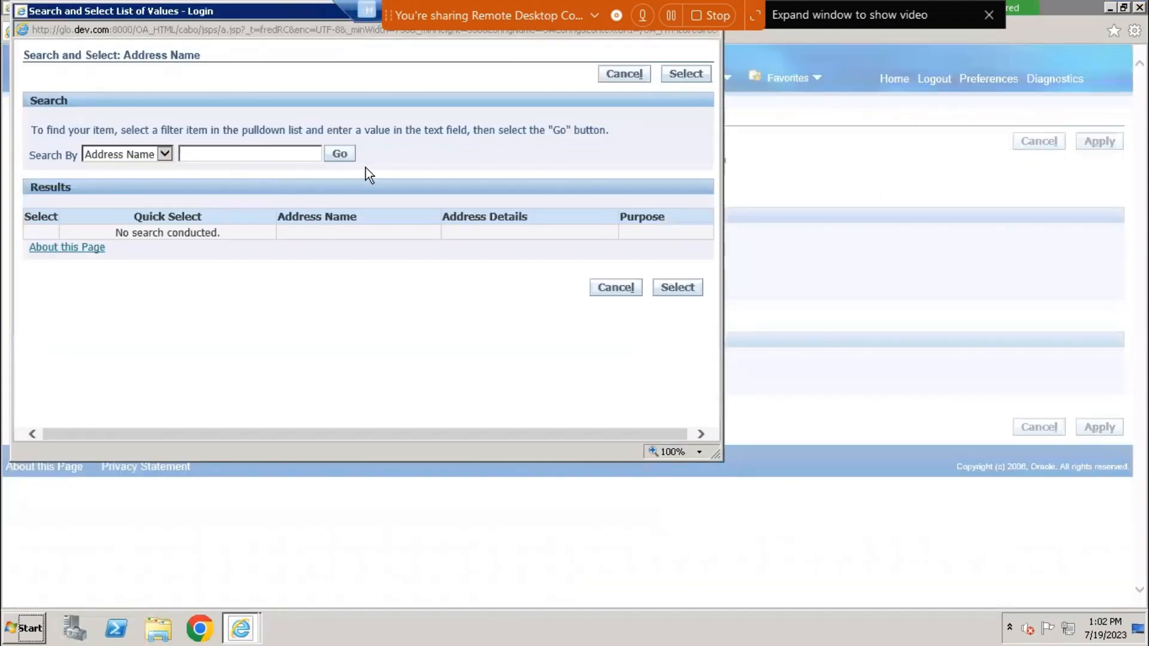
pyautogui.click(334, 155)
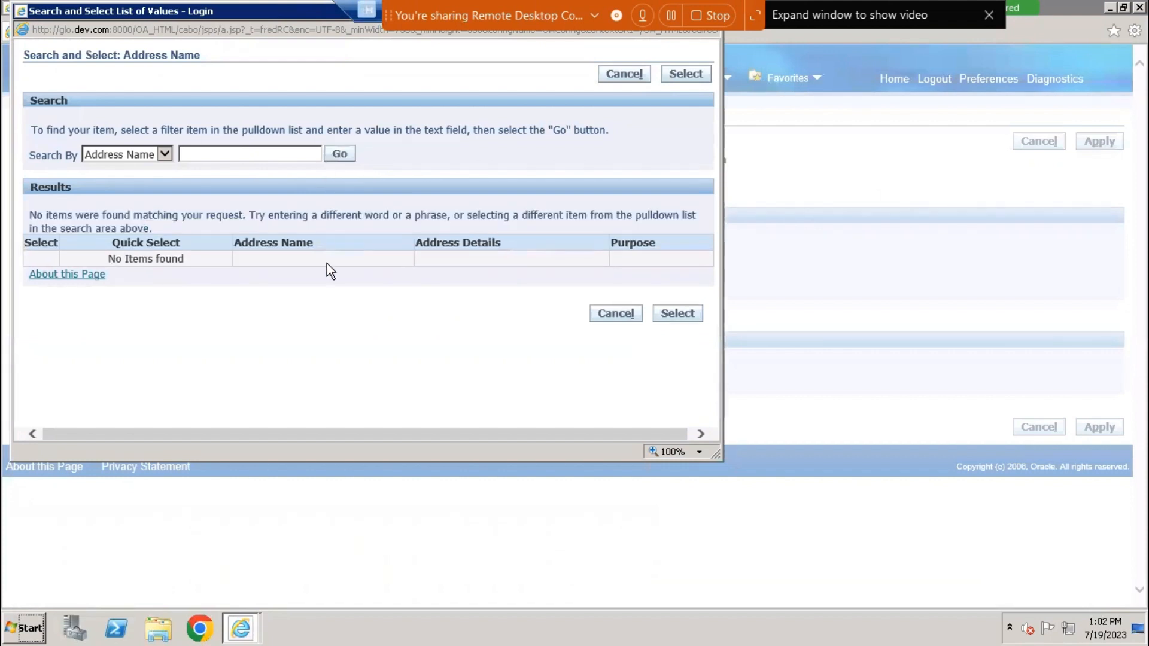
pyautogui.click(615, 321)
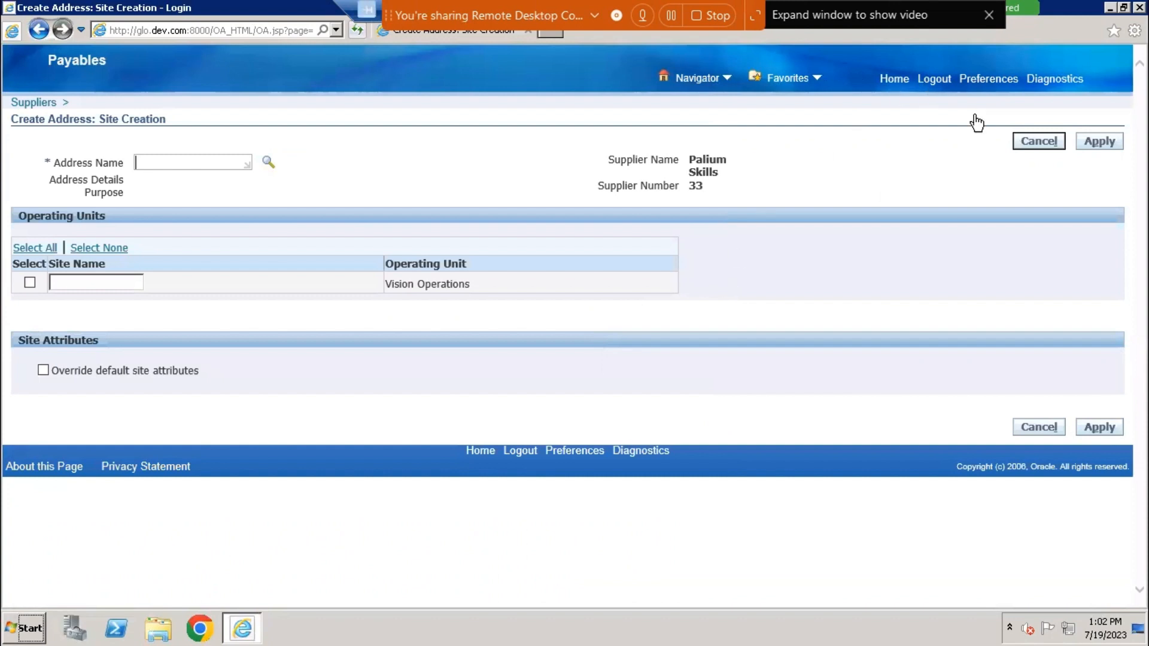
pyautogui.click(1057, 140)
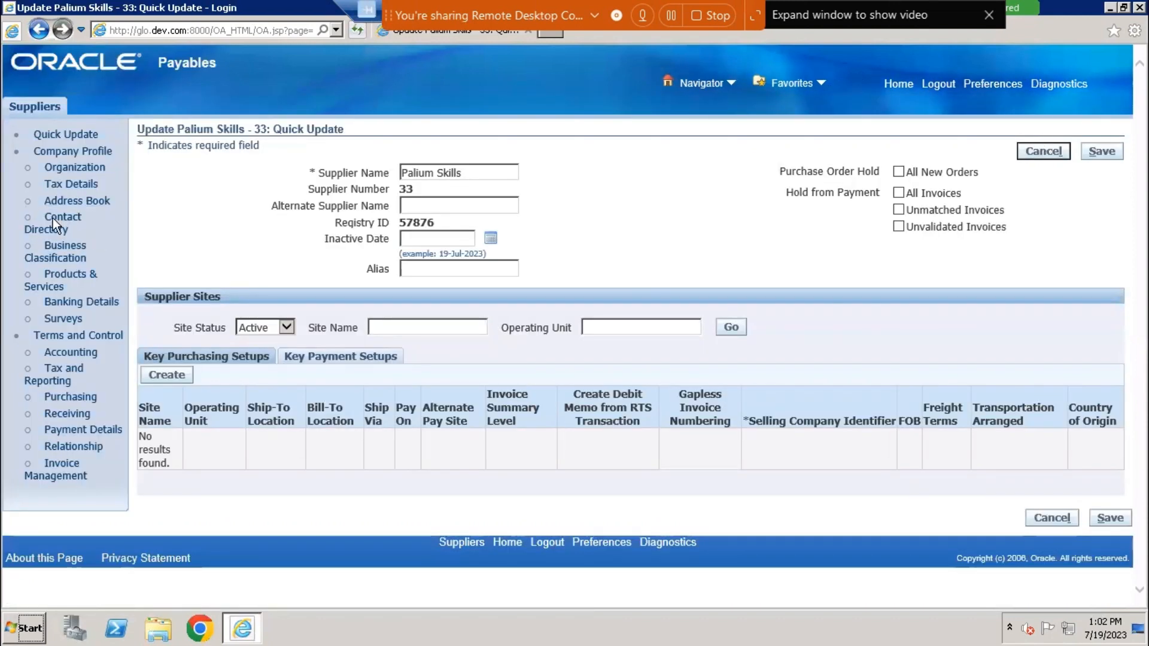
# Start a new address in the Palium Skills address book and enter its street in address line 1 and its city
pyautogui.click(89, 203)
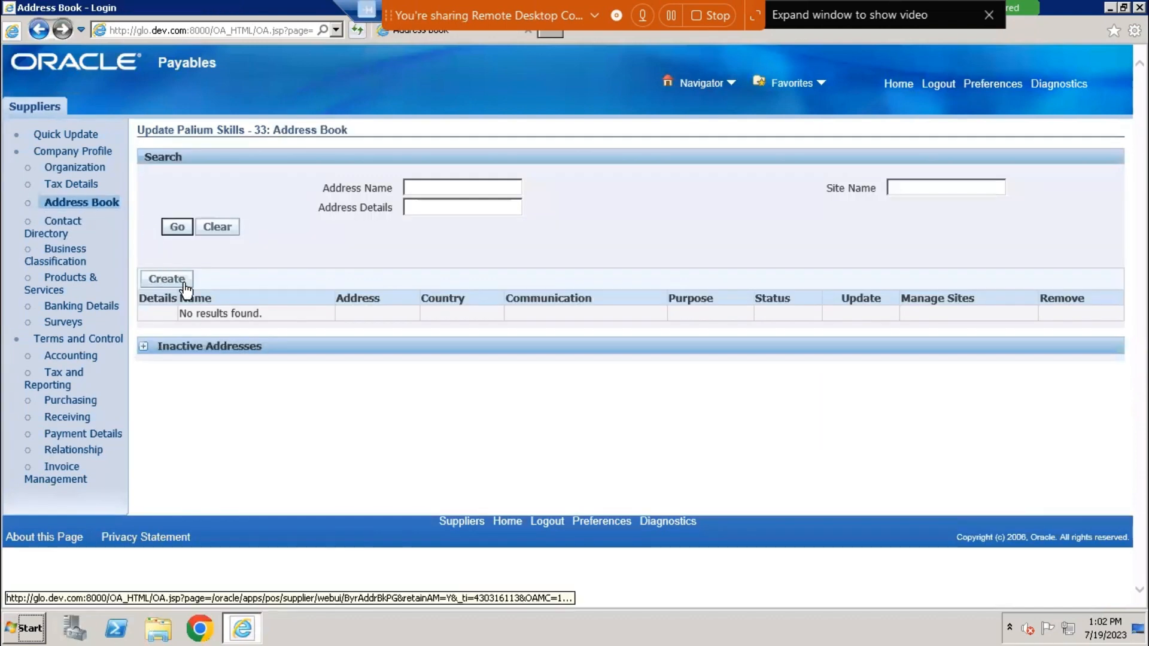
pyautogui.click(160, 280)
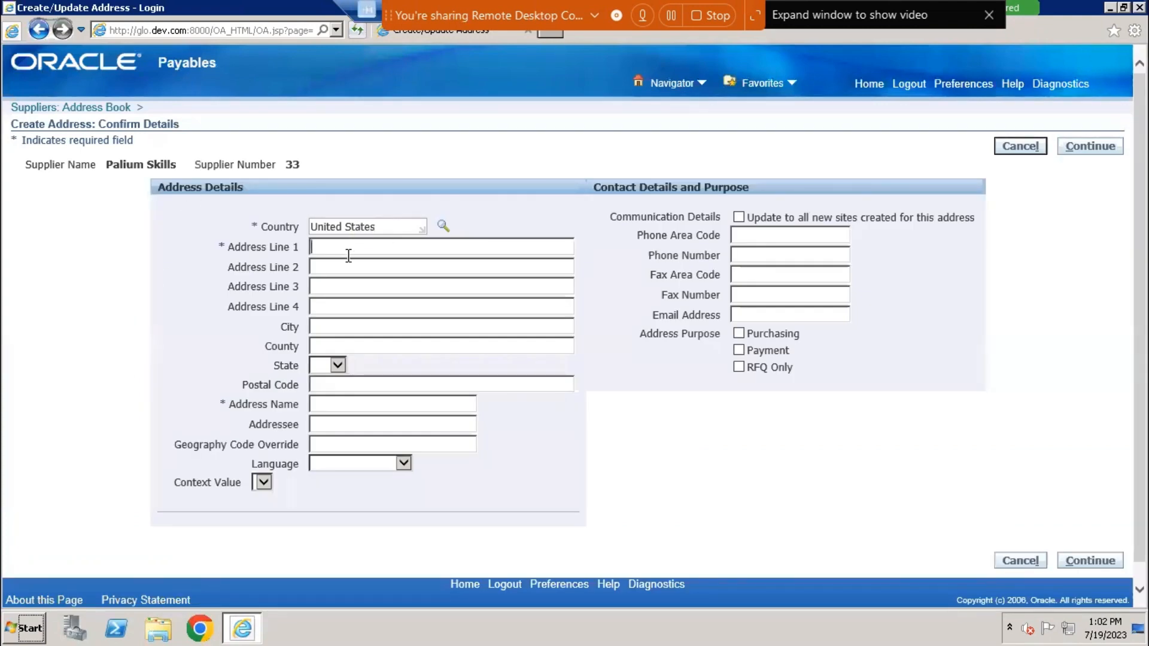
pyautogui.write('Lick Mill Blvd')
pyautogui.press('Tab')
pyautogui.write('Santa ')
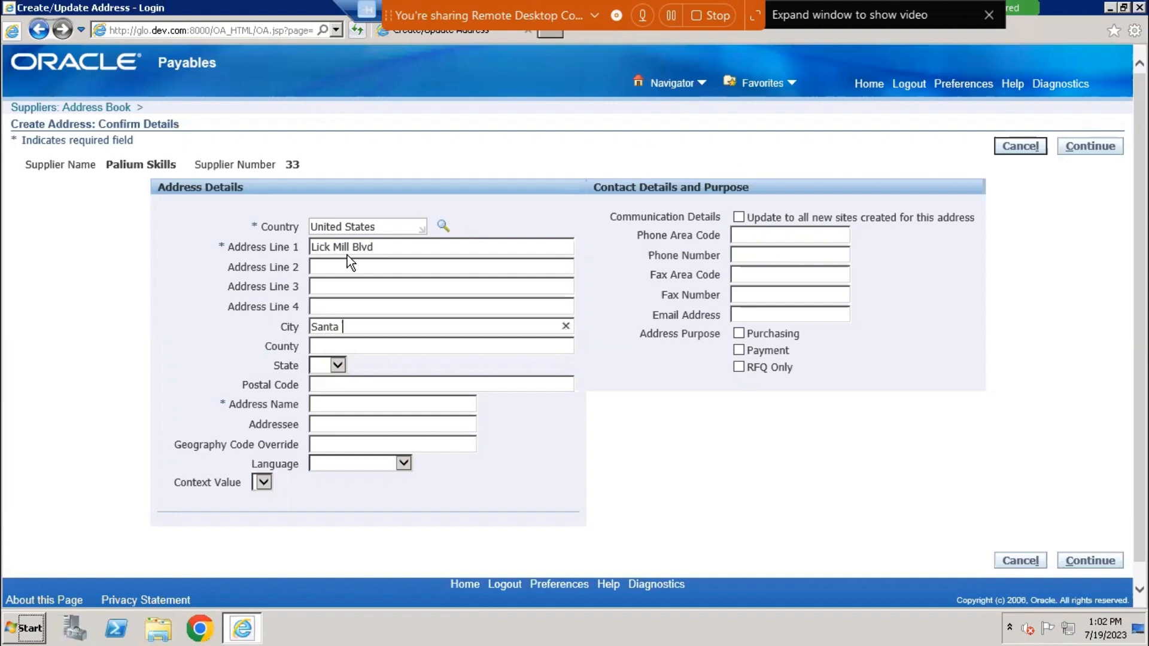
pyautogui.write('Clara')
pyautogui.press('Tab')
pyautogui.write('santa Cal')
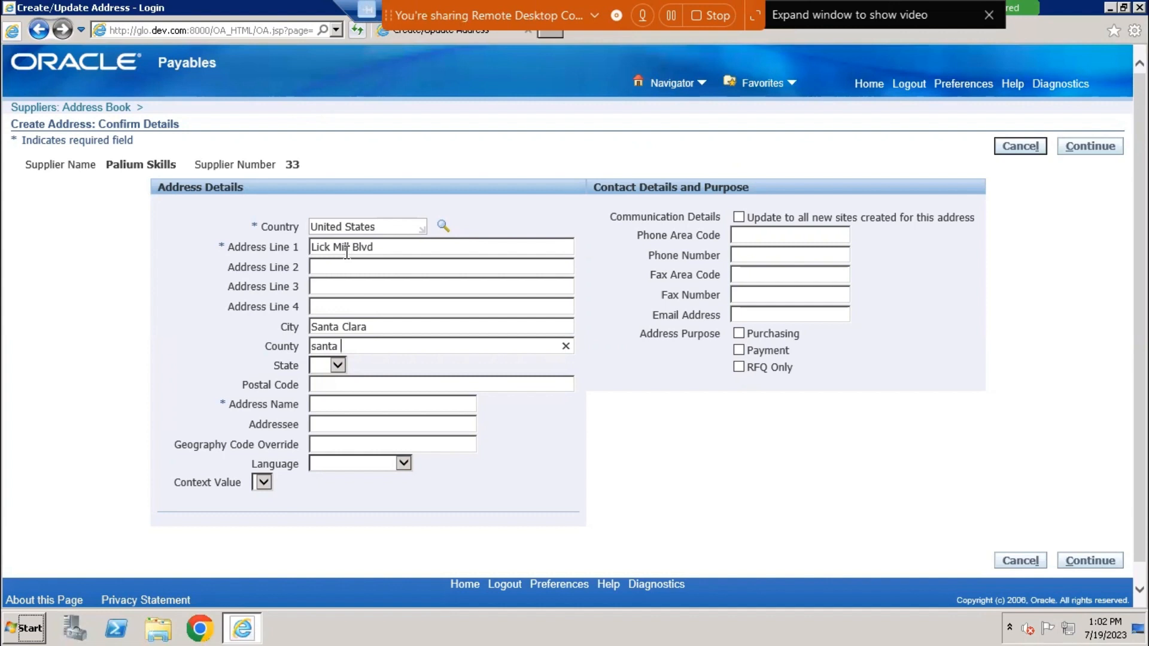
pyautogui.write('a')
pyautogui.press('BackSpace')
pyautogui.press('BackSpace')
pyautogui.press('BackSpace')
pyautogui.press('BackSpace')
pyautogui.press('BackSpace')
pyautogui.press('BackSpace')
pyautogui.press('BackSpace')
pyautogui.press('BackSpace')
pyautogui.press('BackSpace')
pyautogui.press('BackSpace')
# Enter the postal code, name the address HO, and try to continue to site creation
pyautogui.write('95054')
pyautogui.press('Tab')
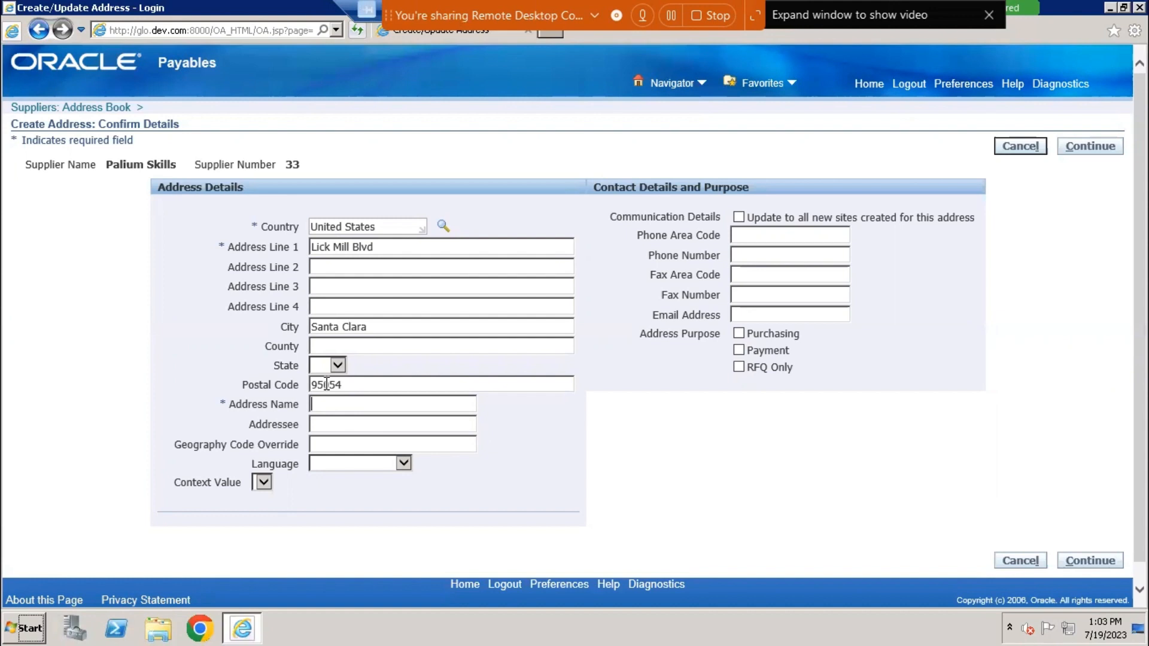
pyautogui.write('HO')
pyautogui.click(1095, 147)
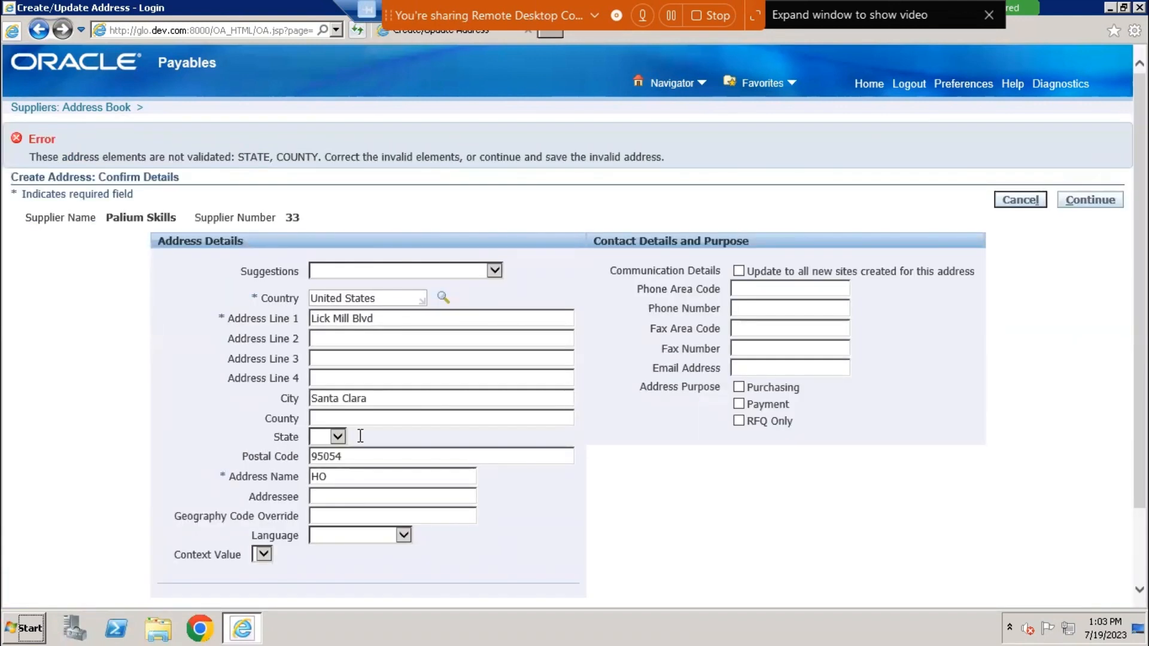
# Set the HO address's state to CA, enter the county, and continue to site creation
pyautogui.click(336, 437)
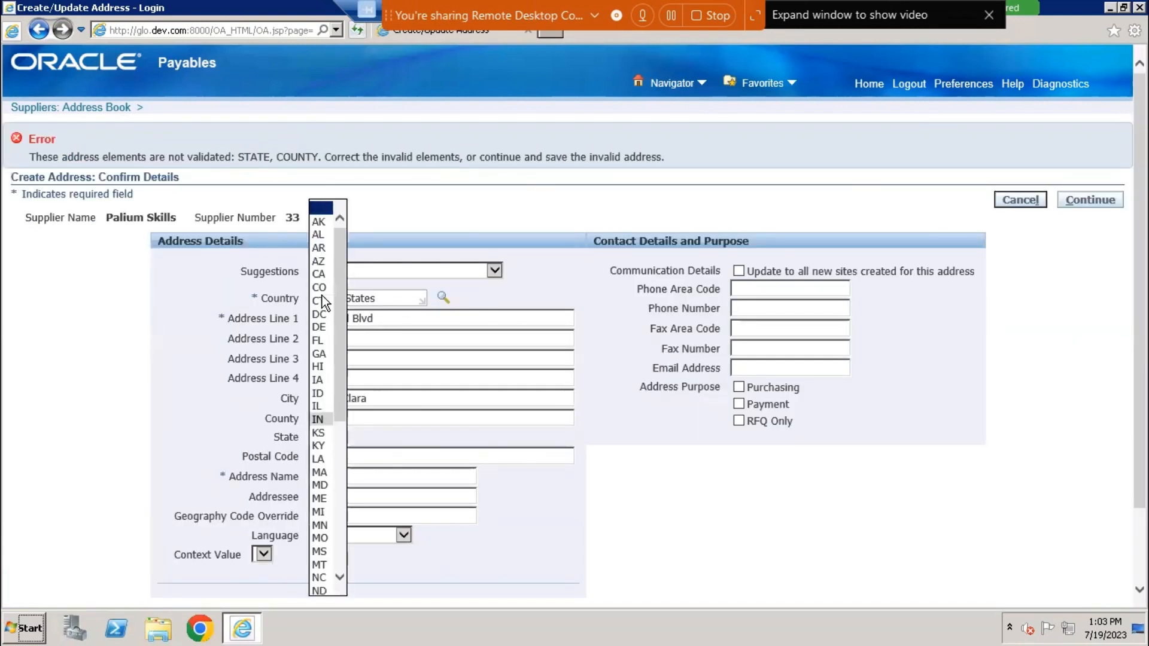
pyautogui.click(318, 274)
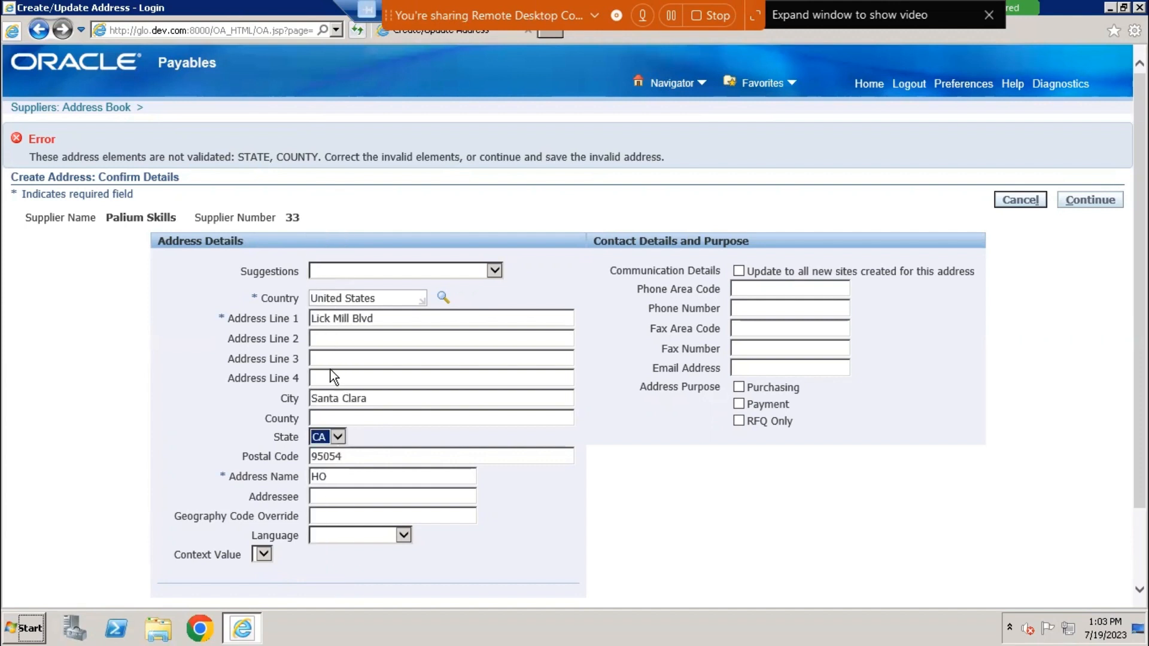
pyautogui.click(351, 417)
pyautogui.write('Santa Clara')
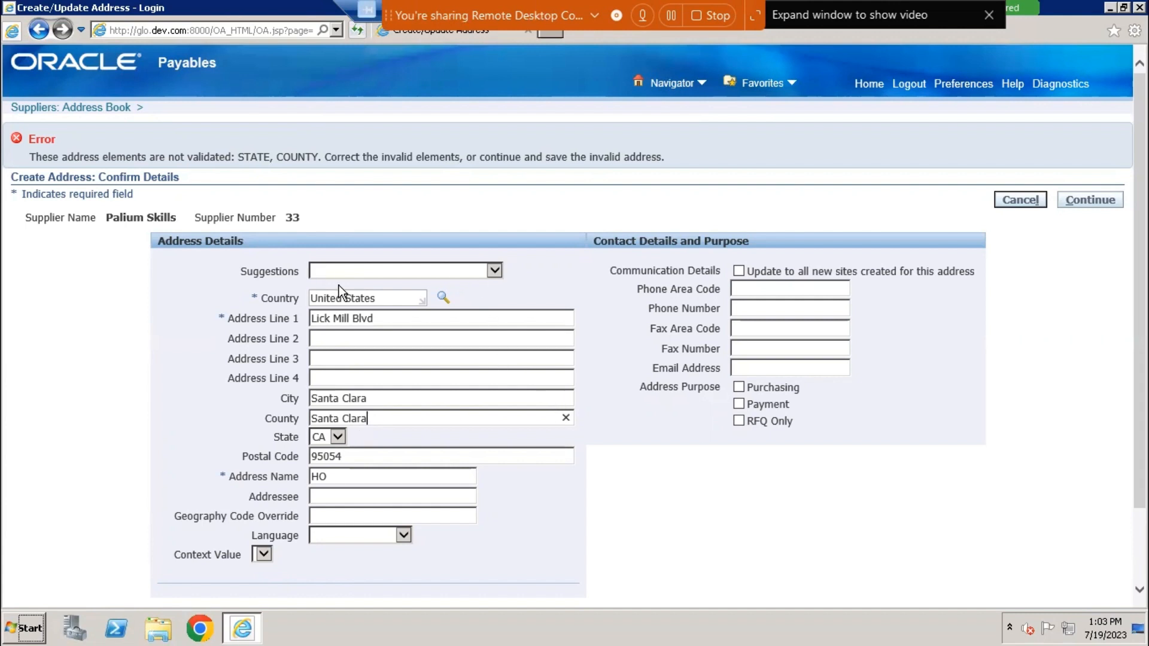
pyautogui.click(1090, 200)
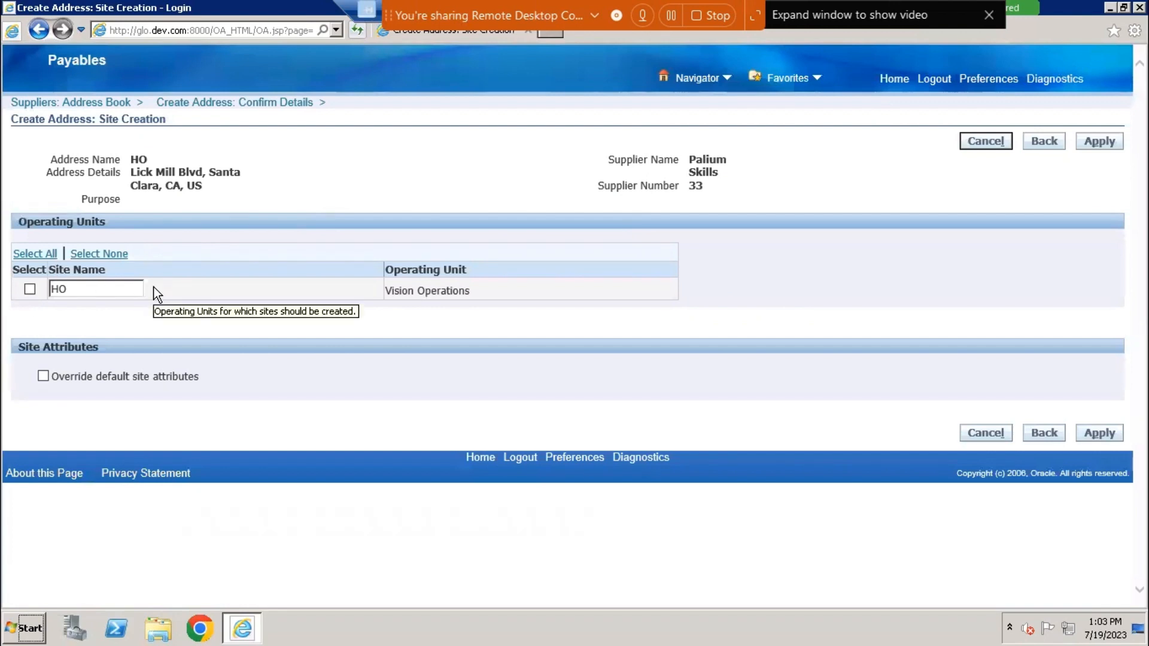
# Create the HO site for the Vision Operations operating unit and apply the new address
pyautogui.click(1100, 144)
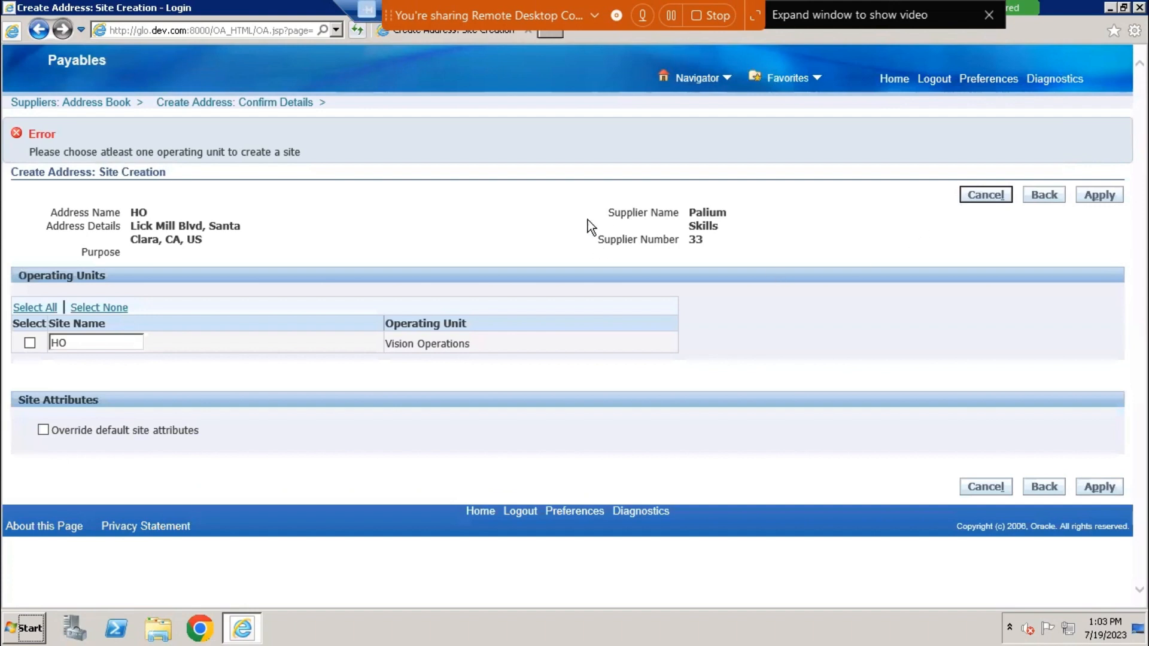
pyautogui.click(30, 343)
pyautogui.click(1094, 195)
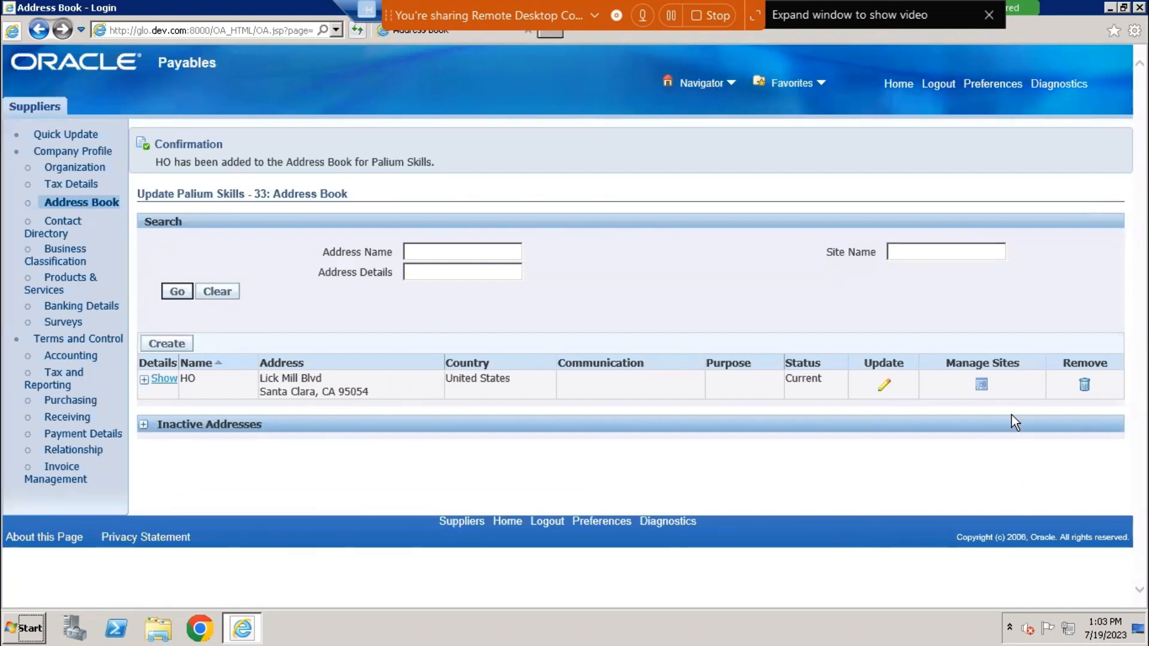
# Open the site management for the HO address, enable RFQ Only for the HO site, and apply the changes
pyautogui.click(982, 384)
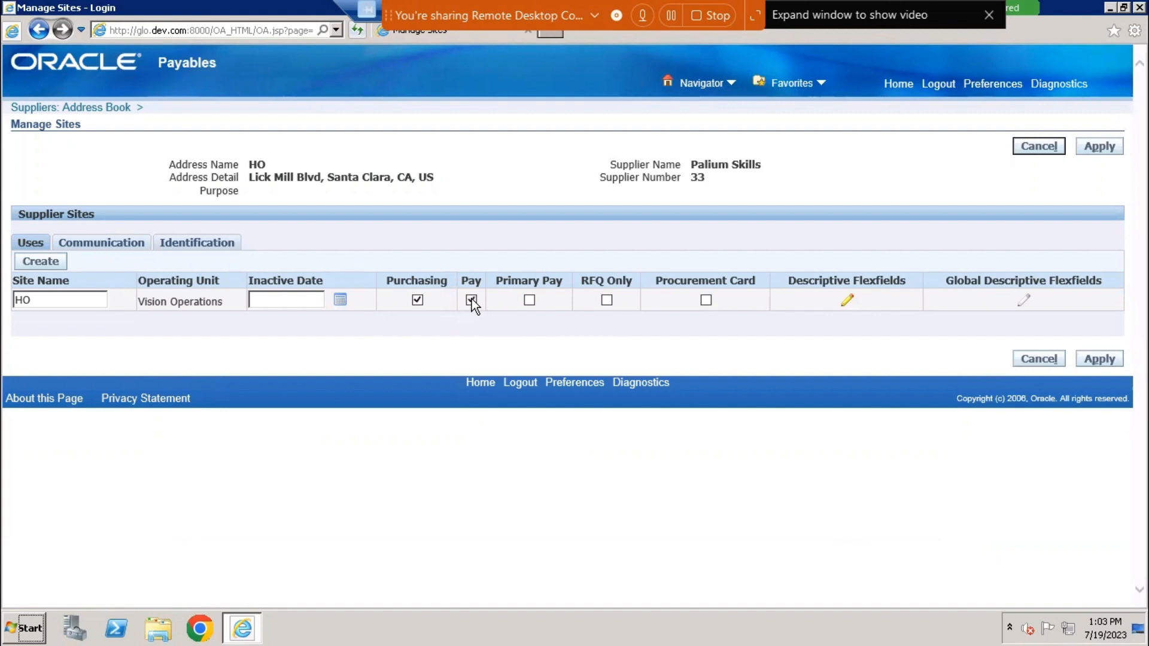
pyautogui.click(605, 300)
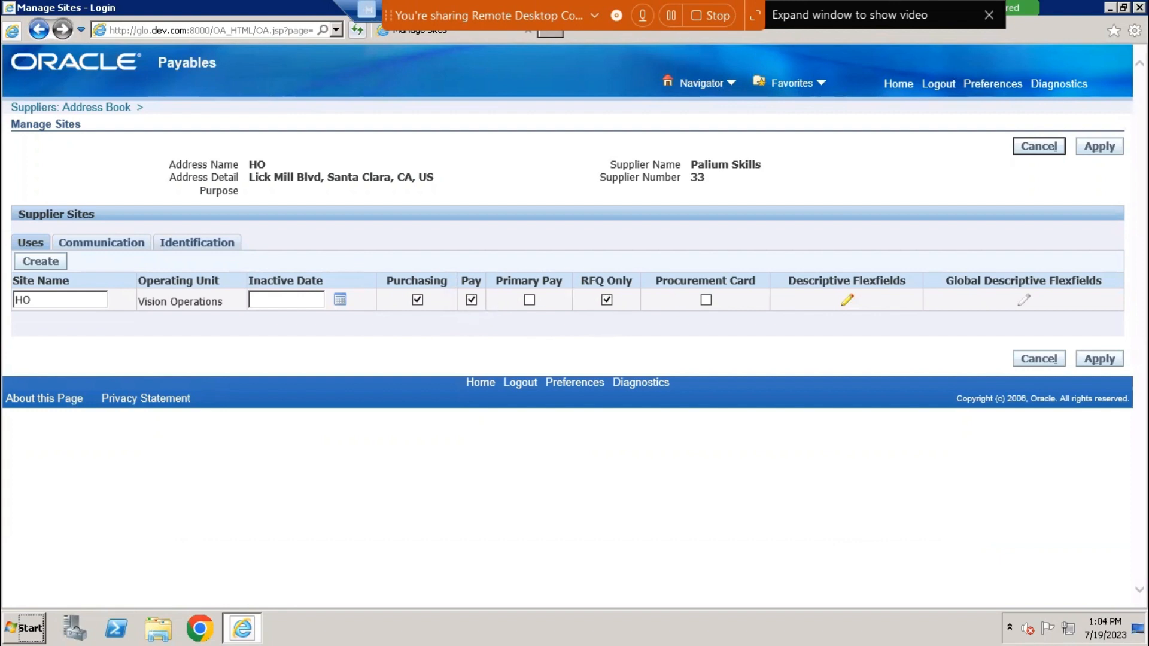
pyautogui.click(1101, 359)
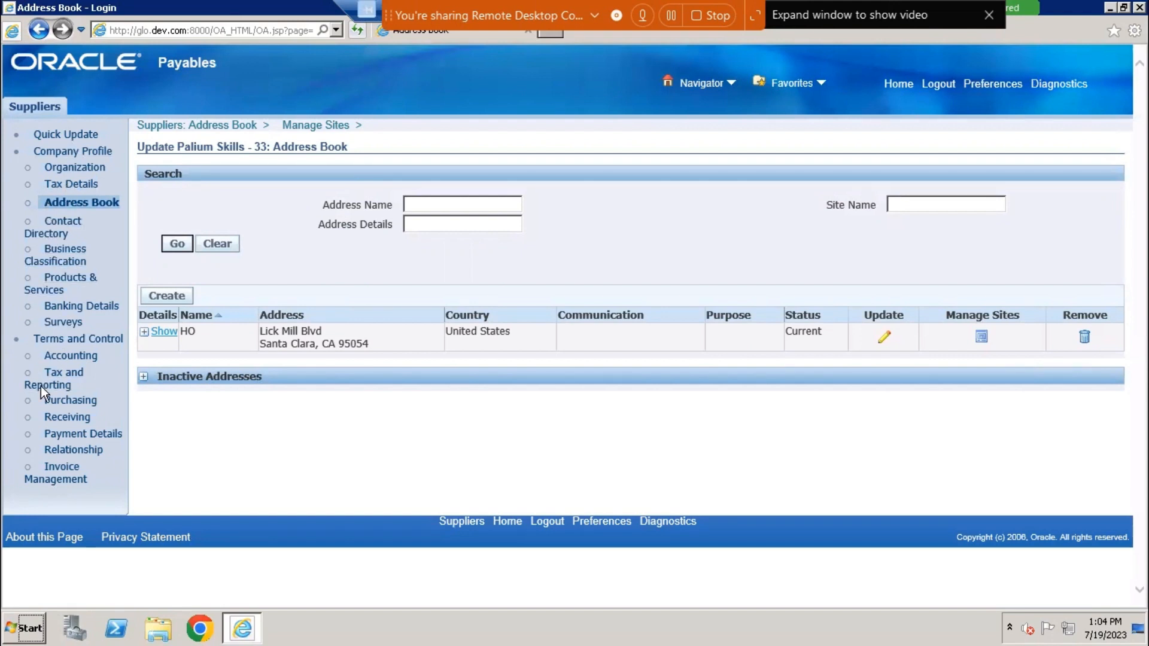
# Examine the HO site's liability and prepayment accounts and their segment breakdowns in the supplier's Accounting settings
pyautogui.click(65, 359)
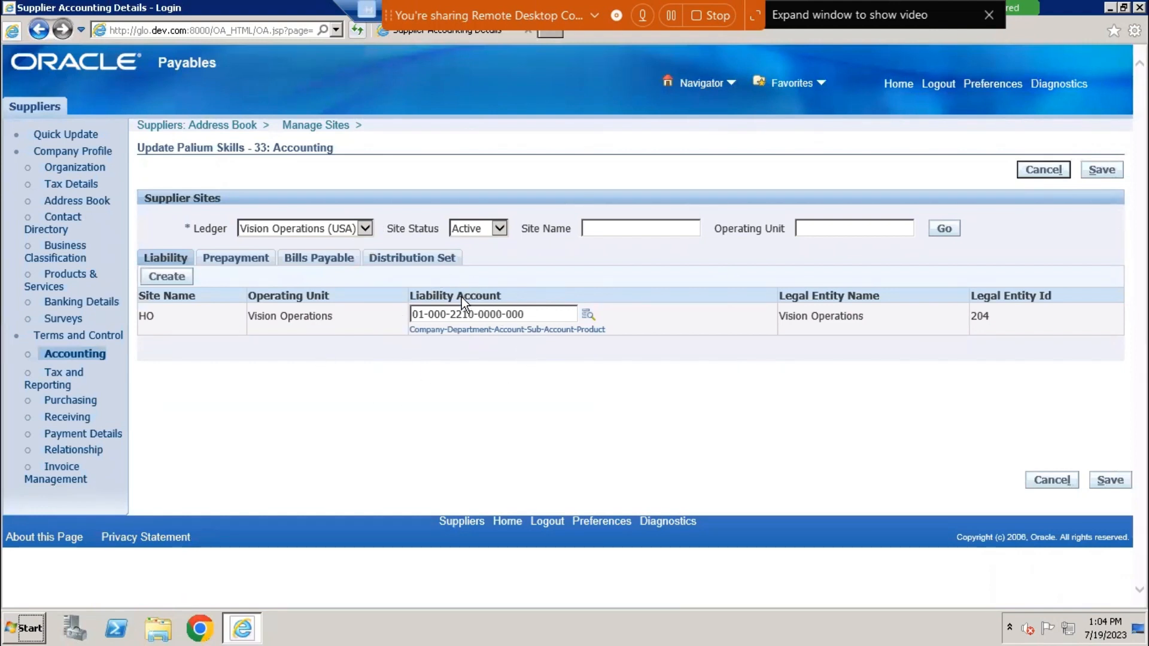
pyautogui.click(590, 314)
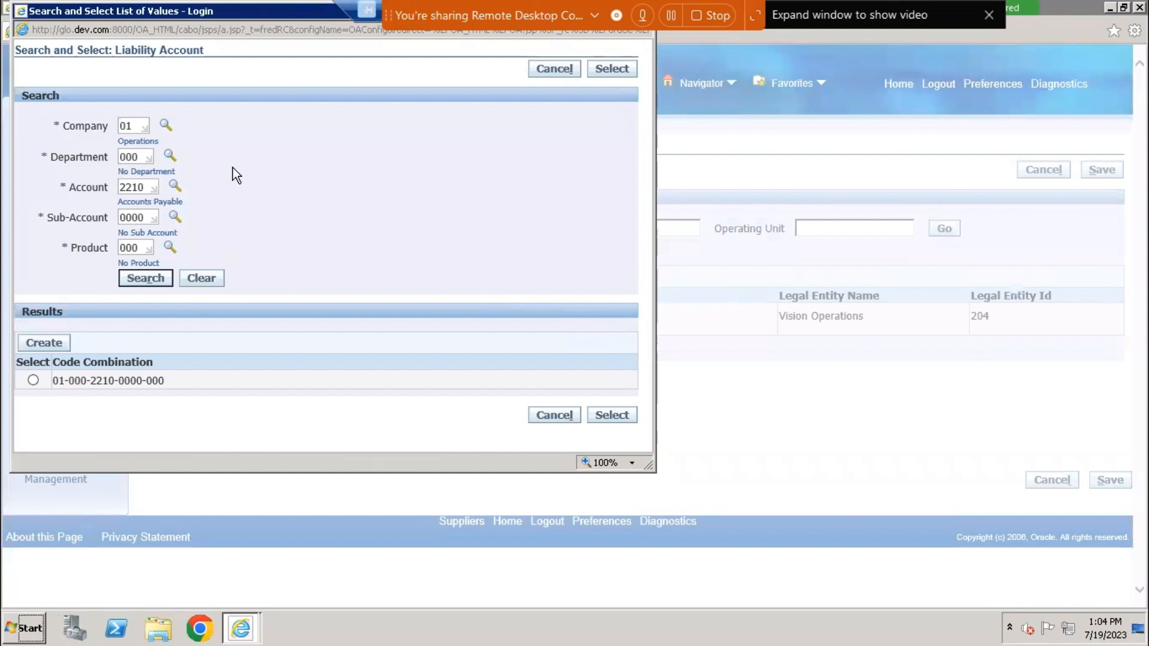
pyautogui.click(568, 69)
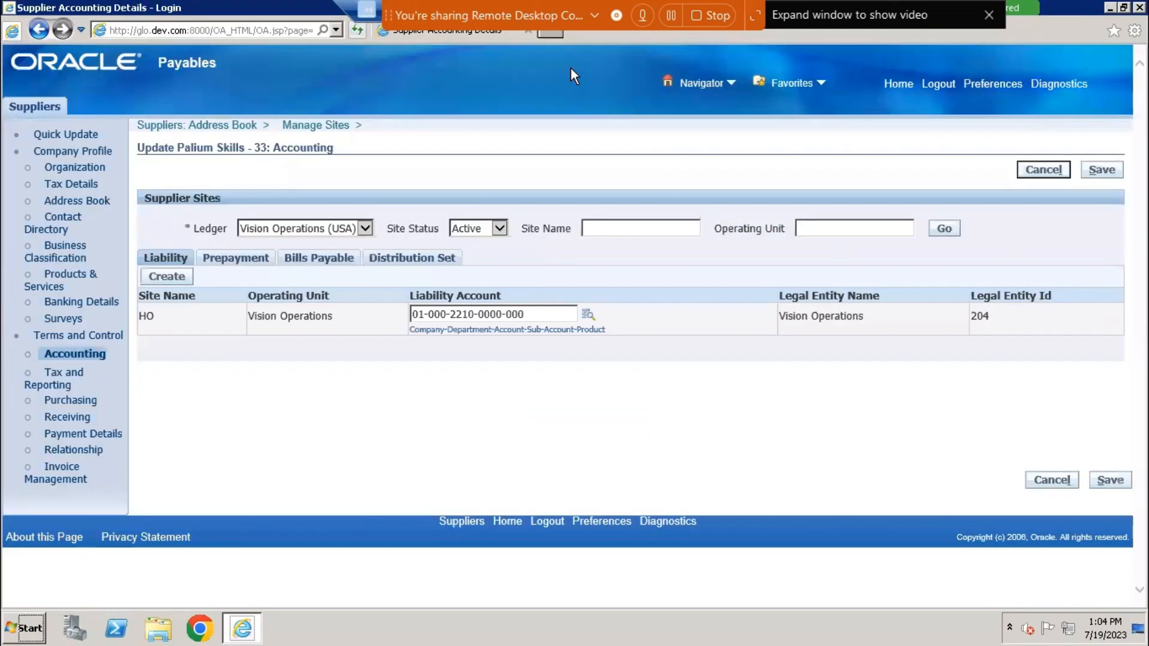
pyautogui.click(231, 261)
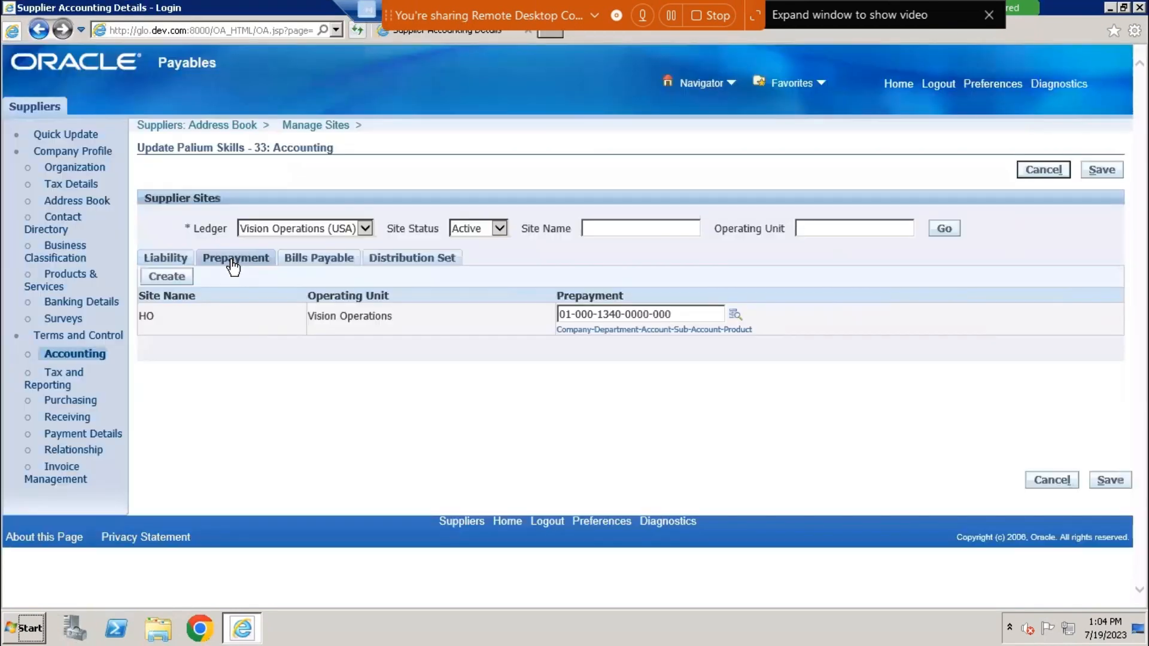
pyautogui.click(676, 315)
pyautogui.click(734, 314)
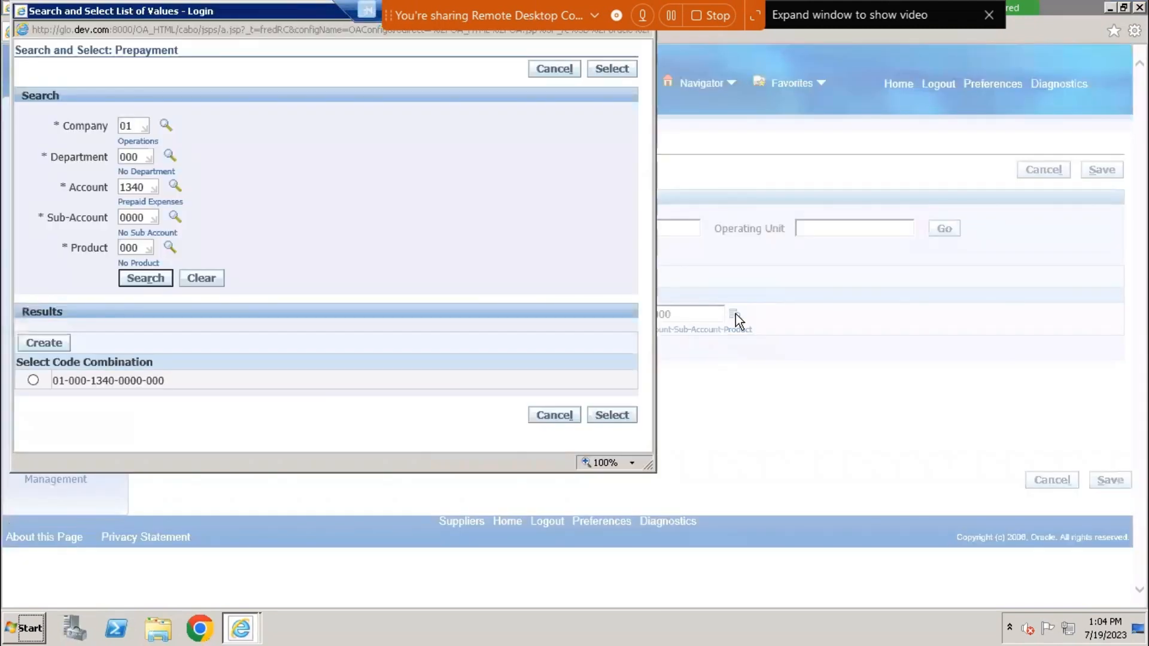
pyautogui.click(554, 68)
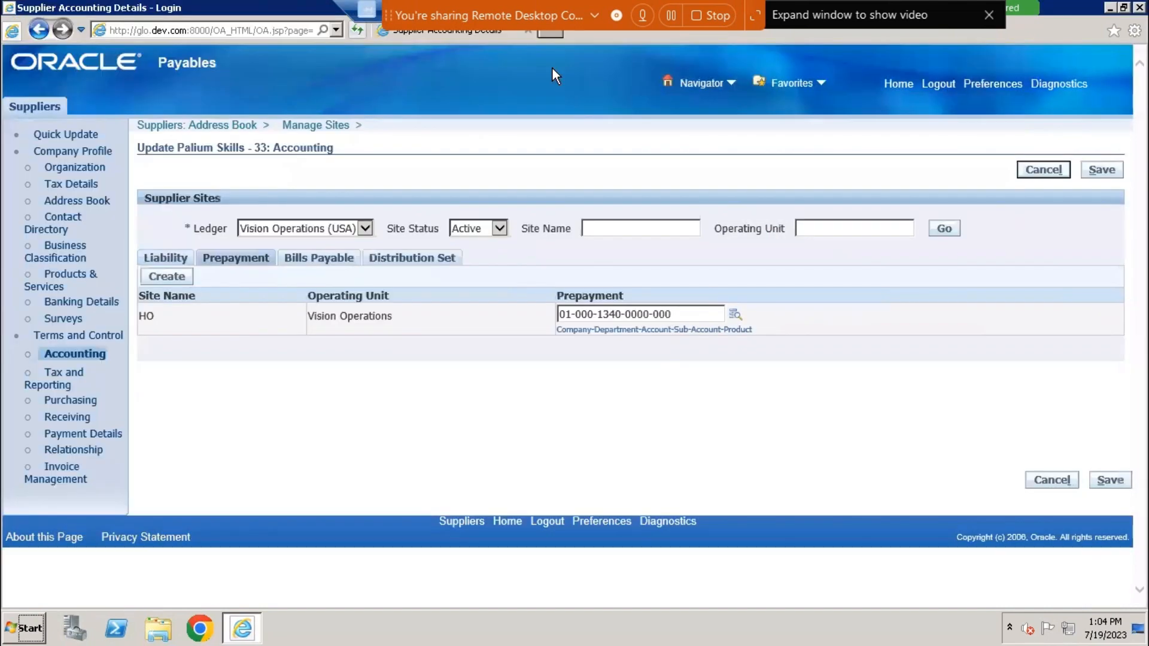
# Check the HO site's bills payable and distribution set settings and save the supplier's accounting
pyautogui.click(332, 262)
pyautogui.click(406, 258)
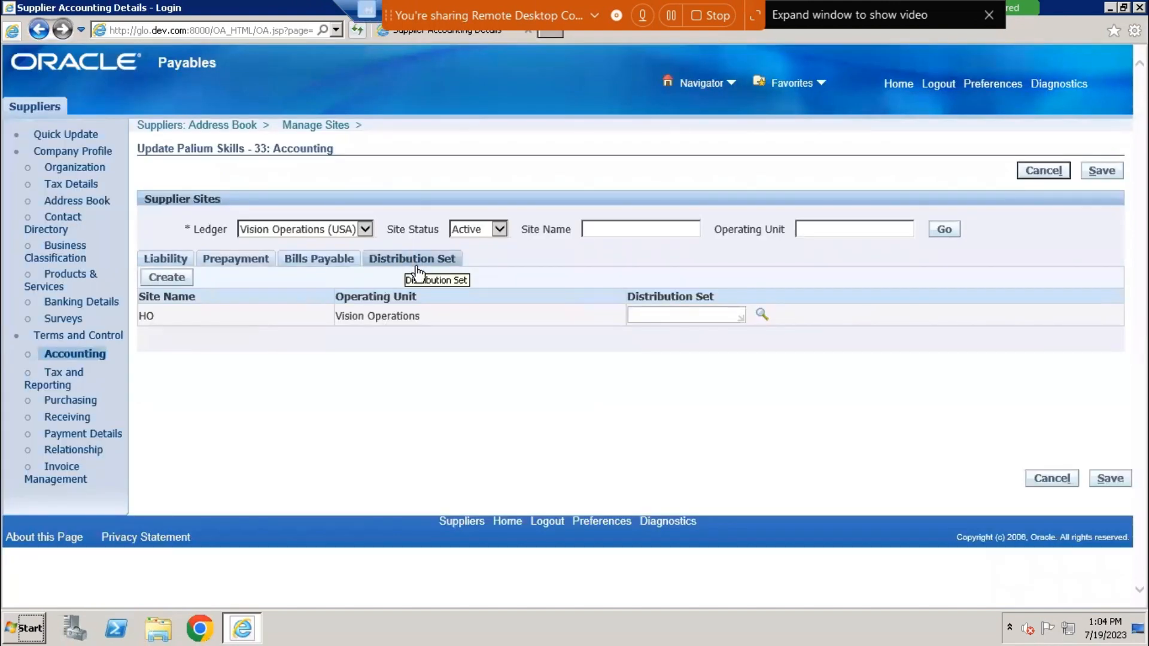
pyautogui.click(1106, 479)
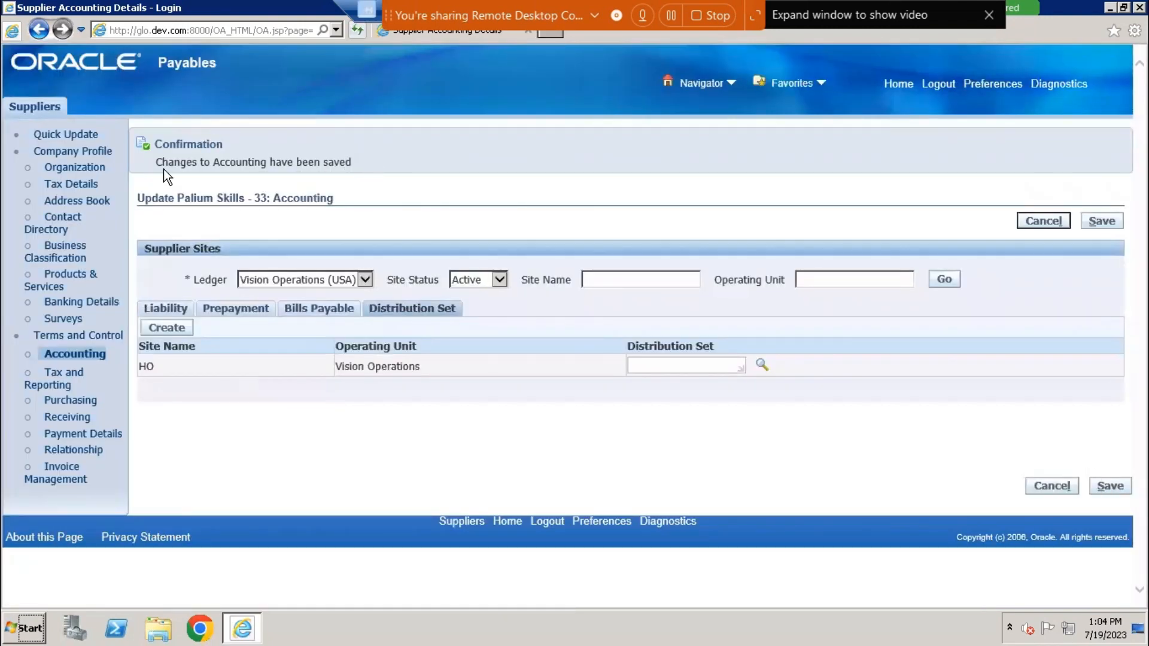
# Show the Quick Update page for Palium Skills, and minimize the browser window to reach the remote desktop
pyautogui.click(75, 139)
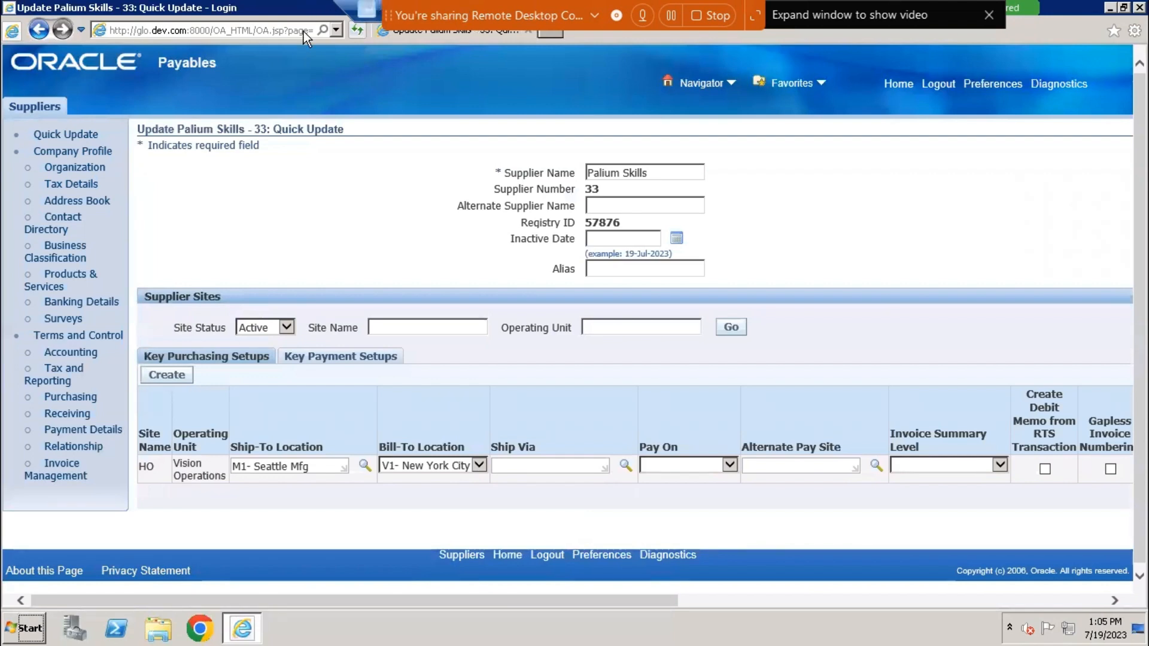
pyautogui.moveTo(302, 7); pyautogui.dragTo(300, 116)
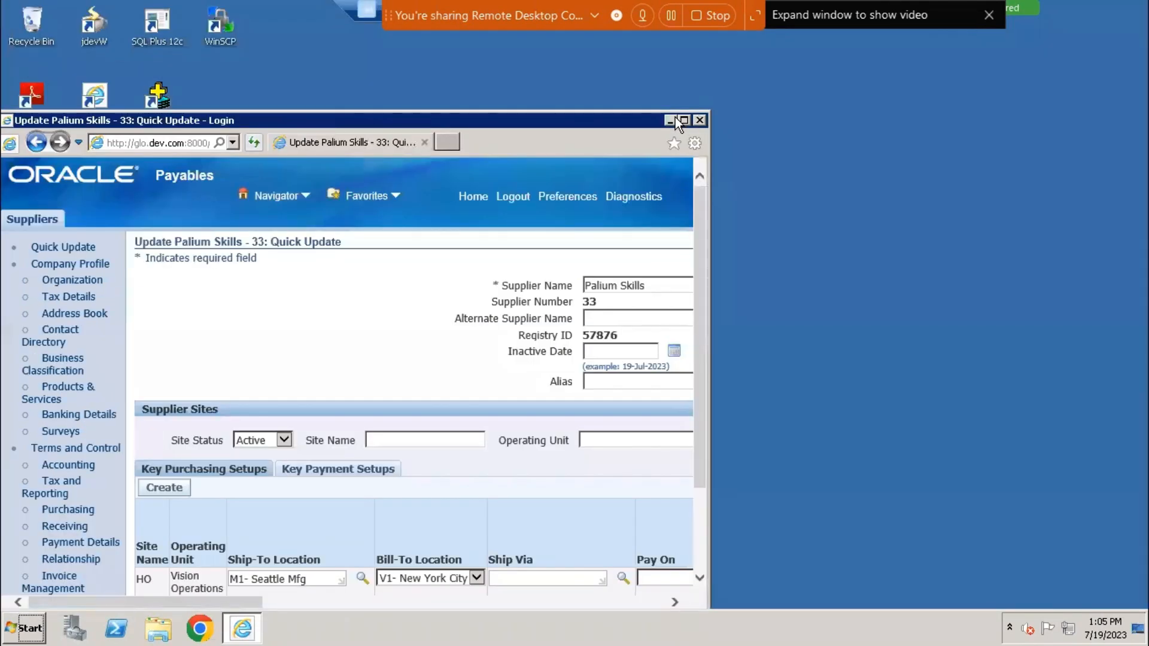
pyautogui.click(672, 119)
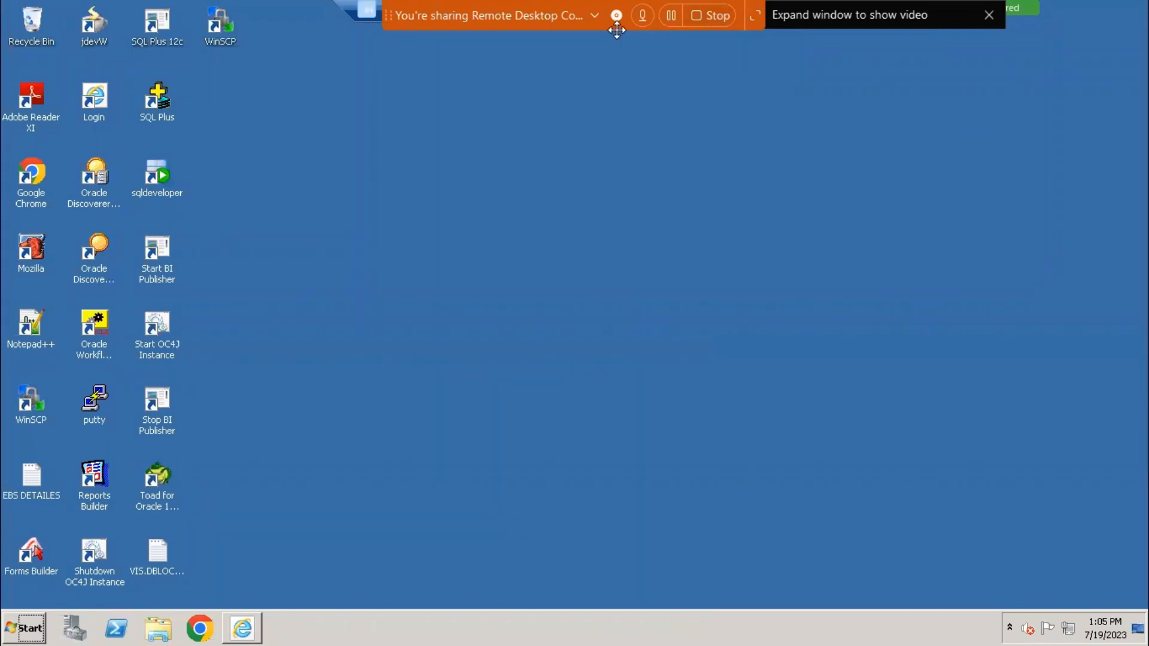
# Move the sharing toolbar aside and take the remote desktop session out of full screen
pyautogui.doubleClick(94, 99)
pyautogui.click(298, 86)
pyautogui.moveTo(410, 9); pyautogui.dragTo(743, 9)
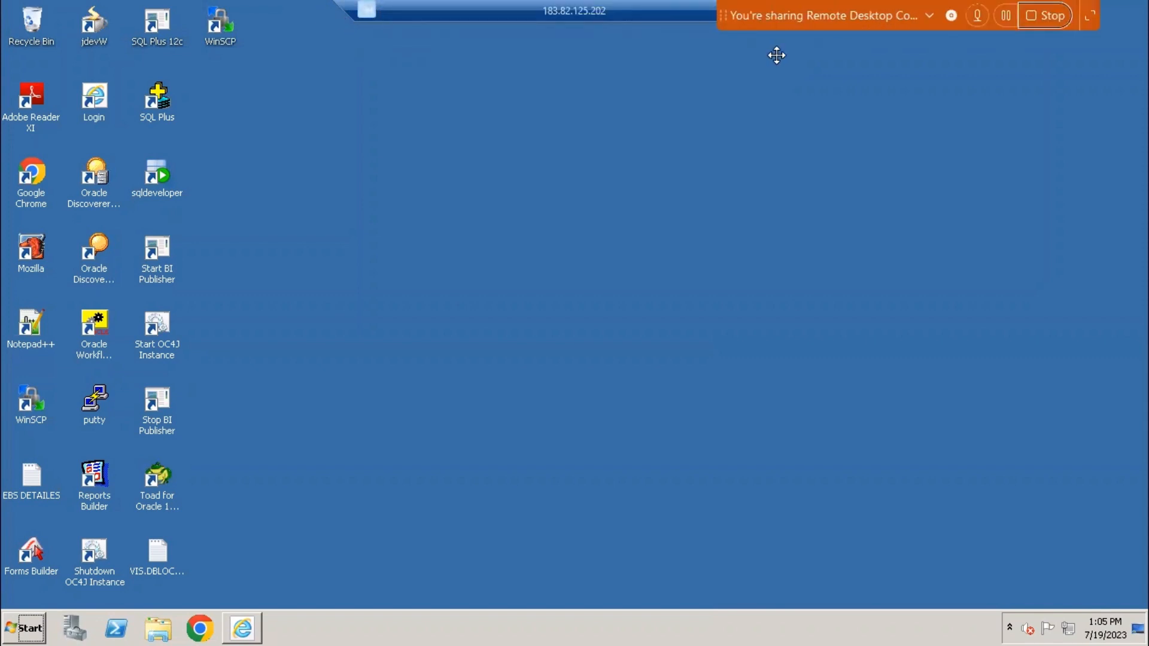
pyautogui.moveTo(554, 14); pyautogui.dragTo(557, 106)
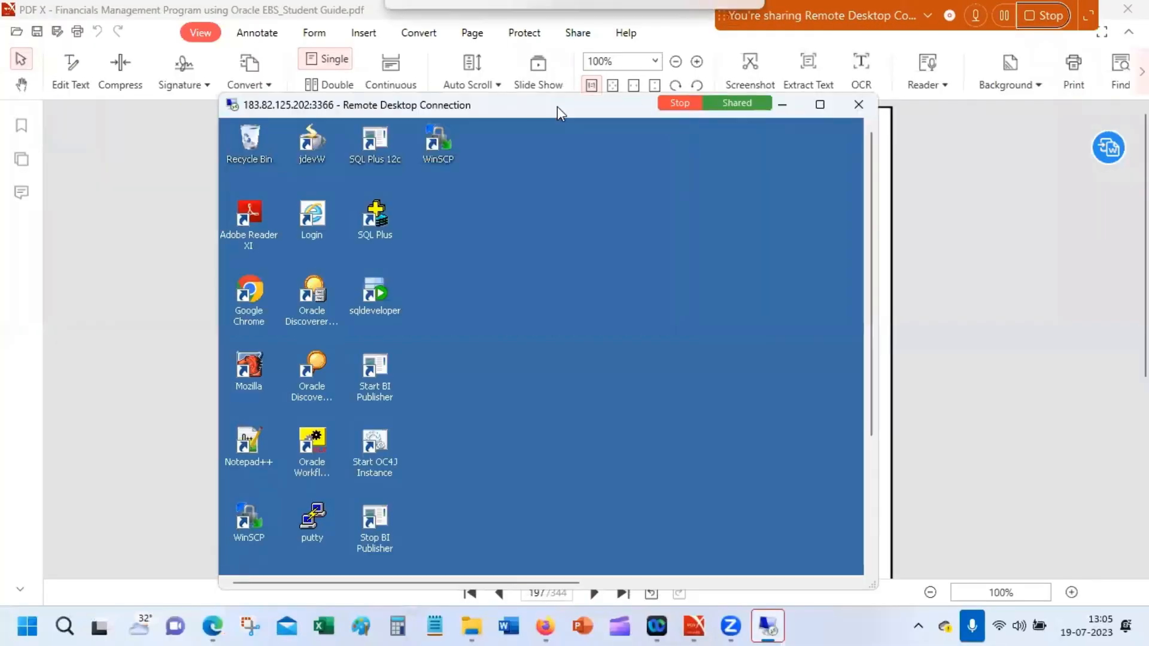
# Open Financials Management Program using Oracle EBS_Lab Guide from the Oracle Financials - KLUBS folder in PDF X and maximize it
pyautogui.click(472, 626)
pyautogui.click(435, 193)
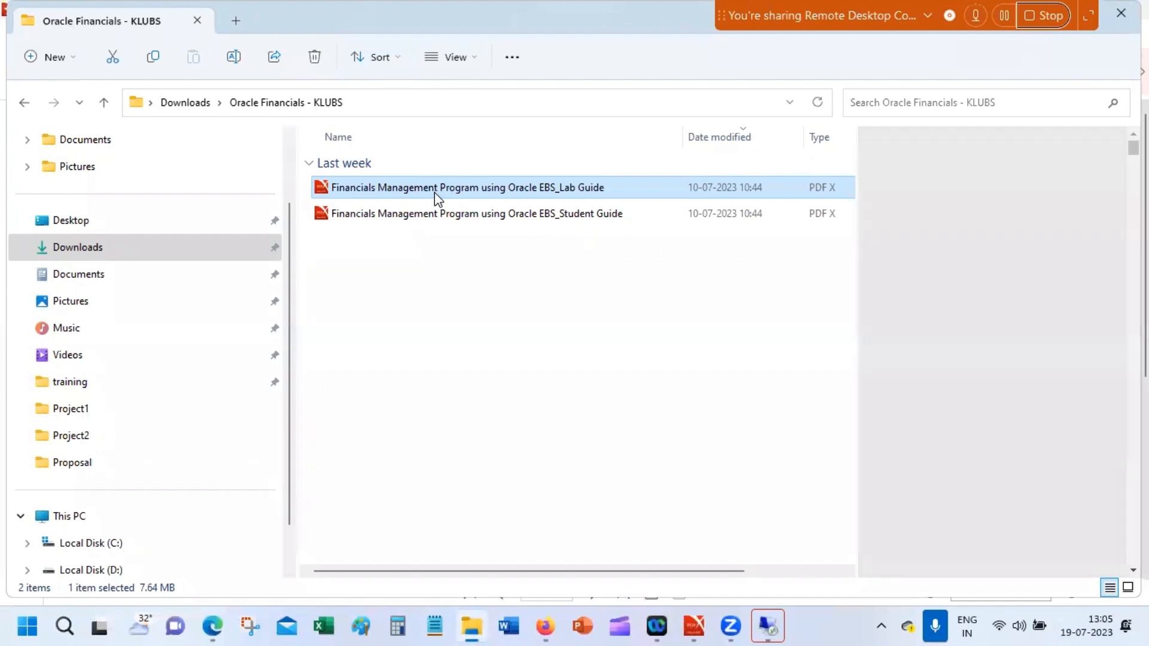
pyautogui.doubleClick(438, 190)
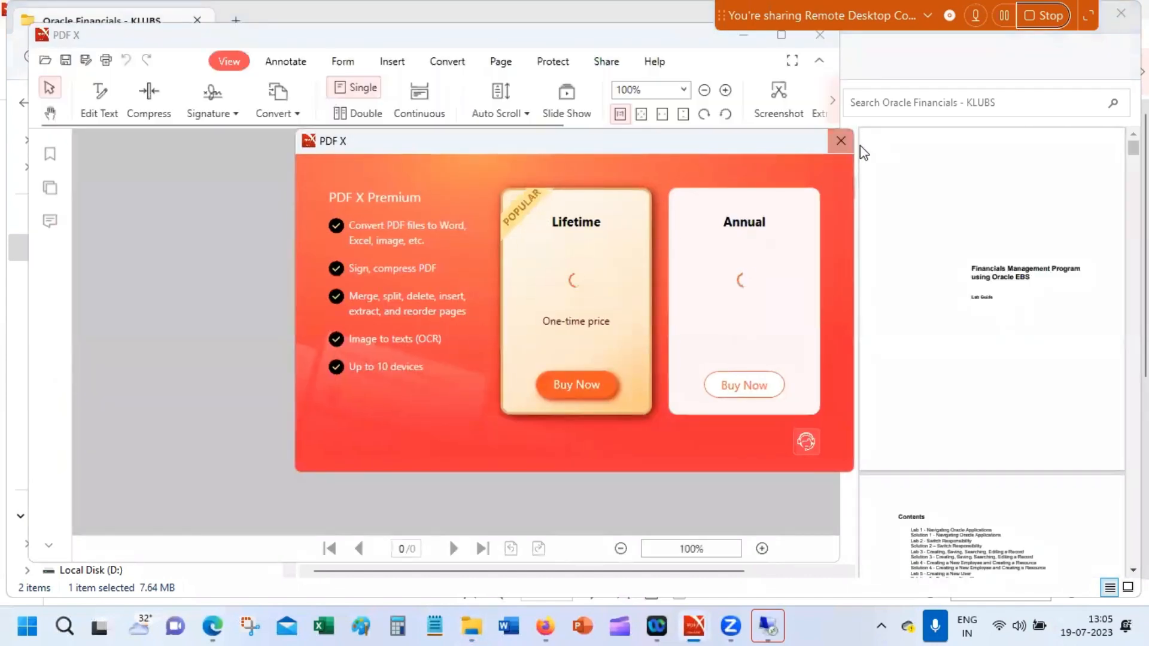
pyautogui.click(841, 141)
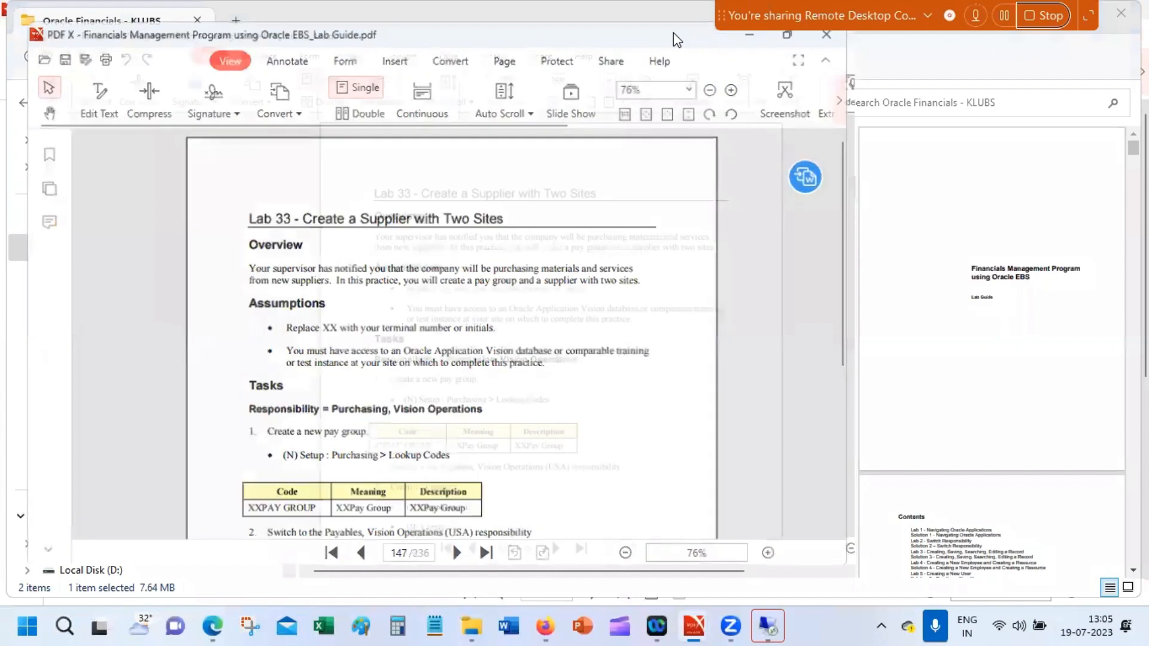
pyautogui.doubleClick(676, 34)
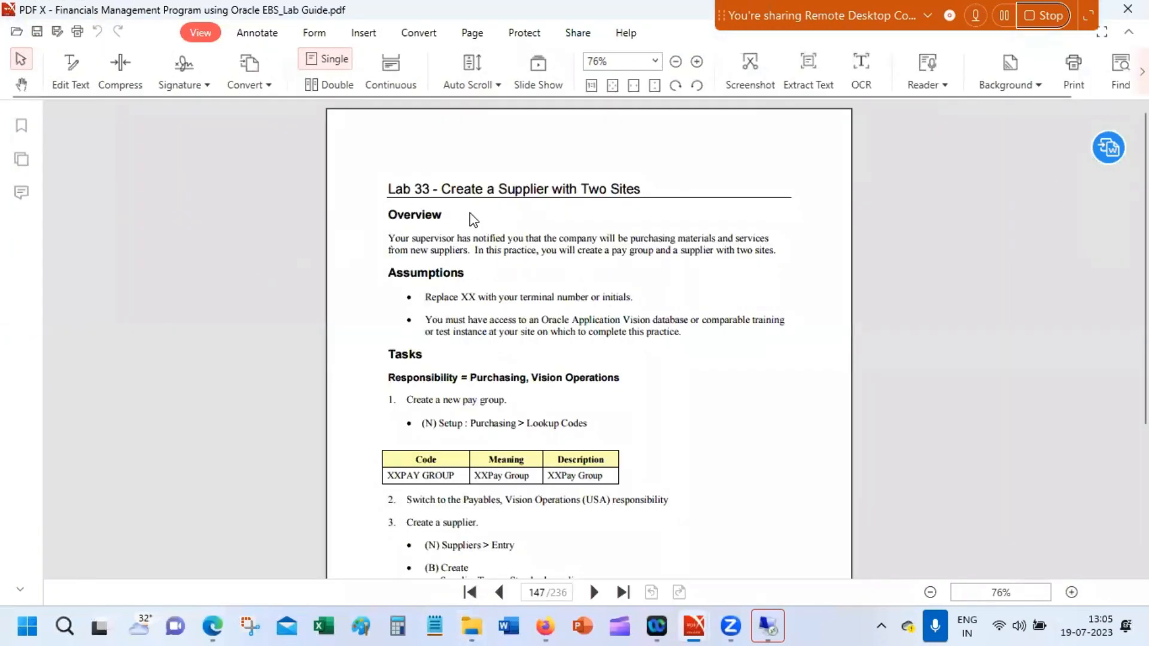
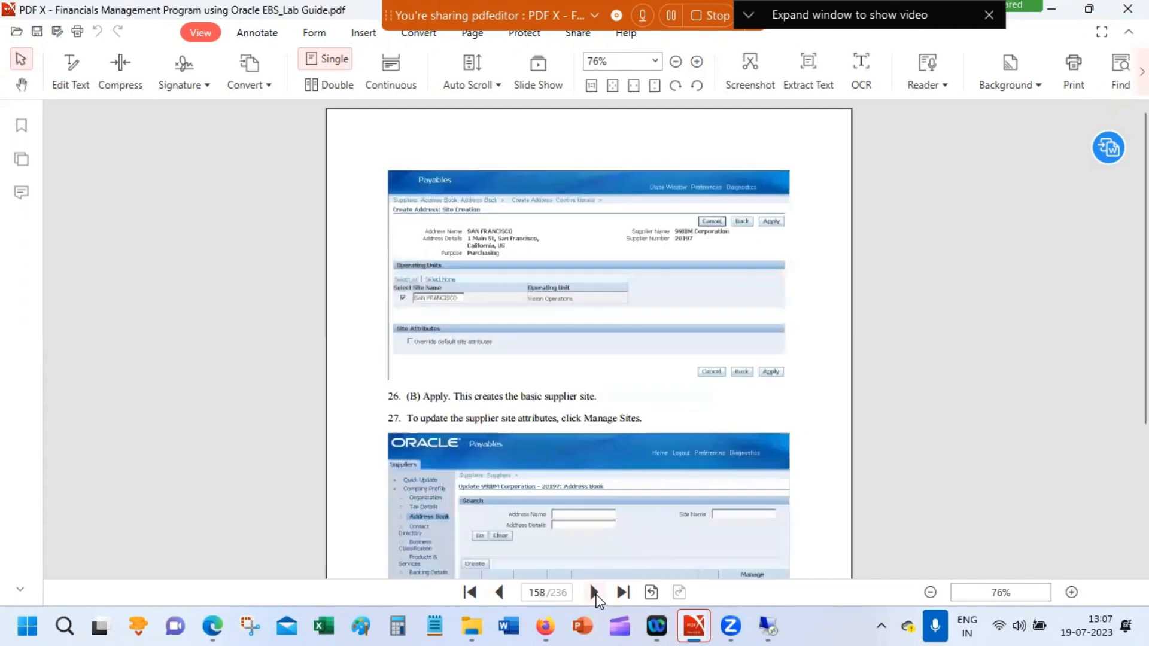
# Page through the rest of the Lab 33 solution from page 158, examining the second address, contact and site tolerance instructions
pyautogui.click(595, 593)
pyautogui.click(595, 593)
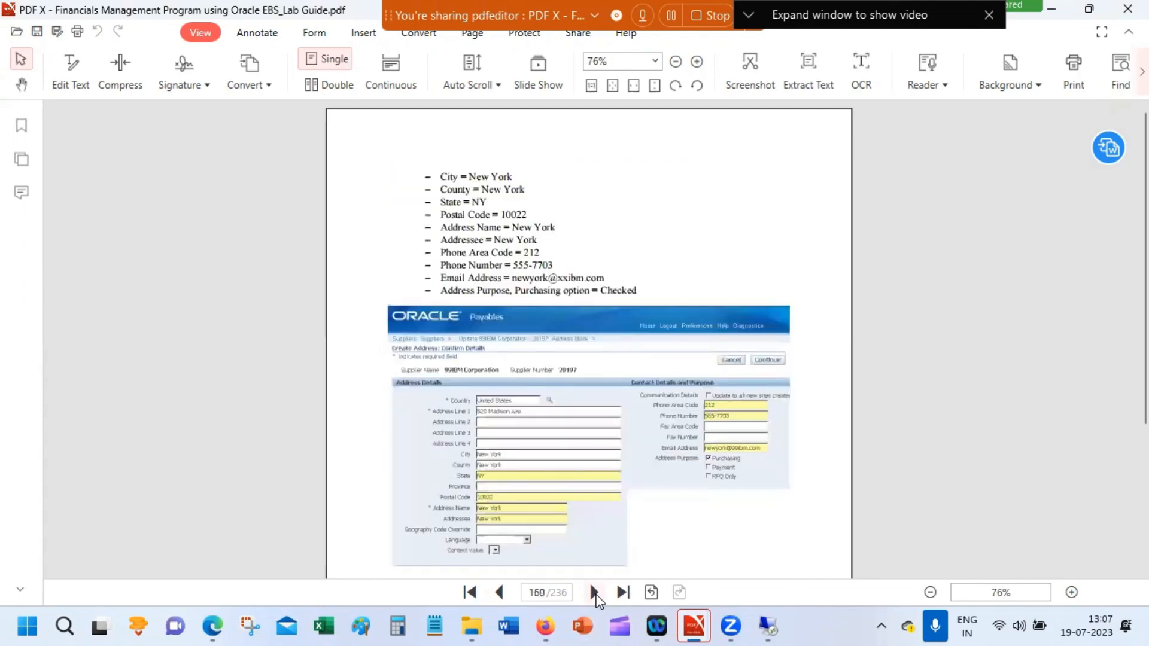
pyautogui.click(595, 594)
pyautogui.click(596, 594)
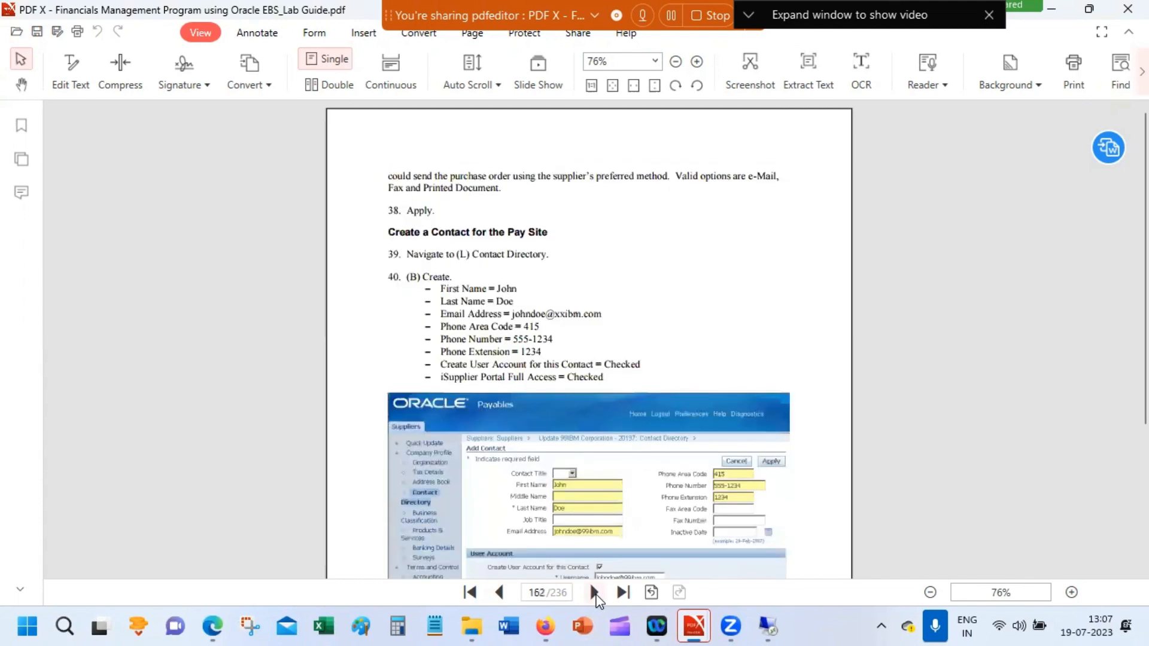
pyautogui.click(595, 594)
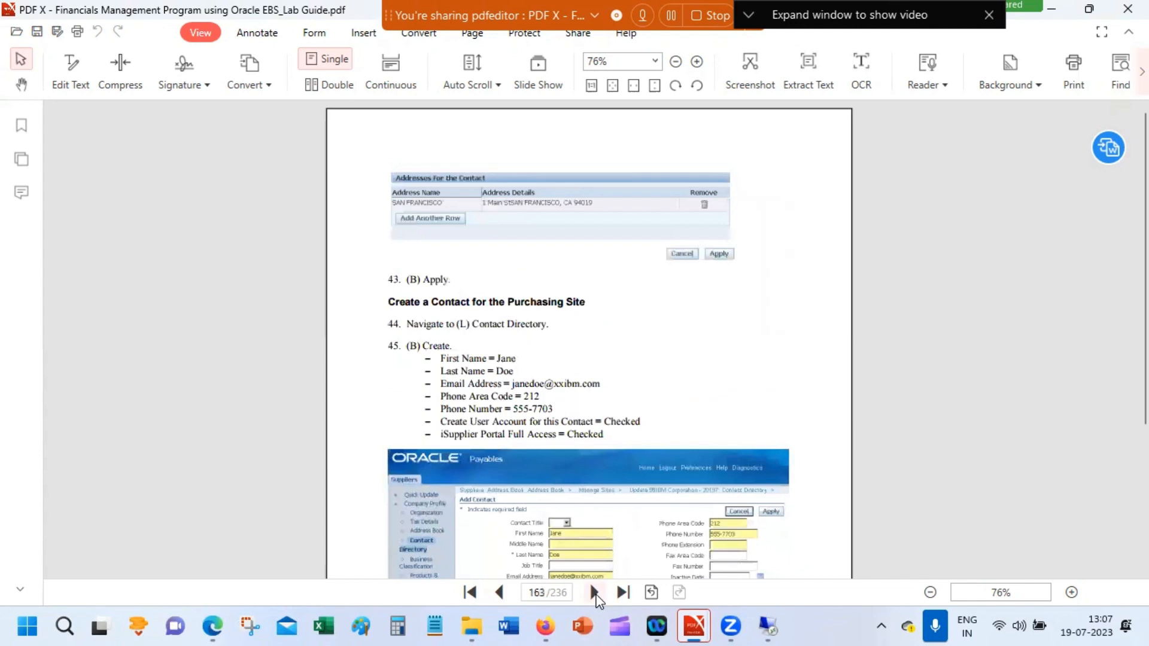
pyautogui.click(595, 593)
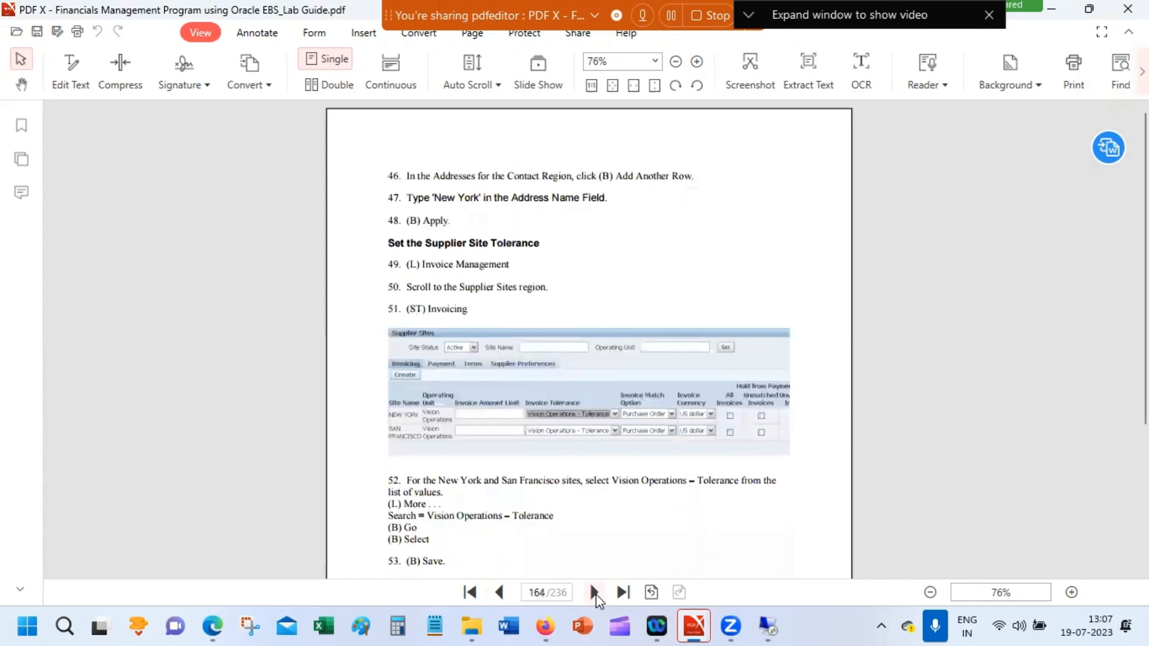
pyautogui.click(595, 595)
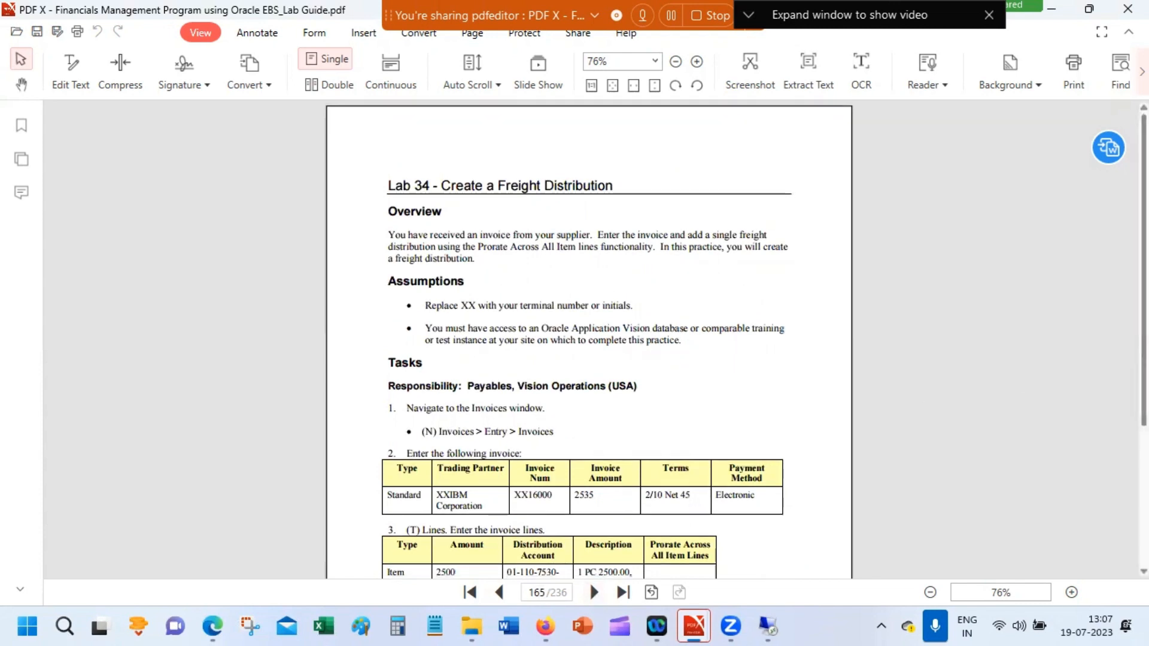
# Examine Labs 34 to 36 in the guide, covering freight distribution, invoice cancellation and reversal of invoice distributions
pyautogui.scroll(-1, 589, 341)
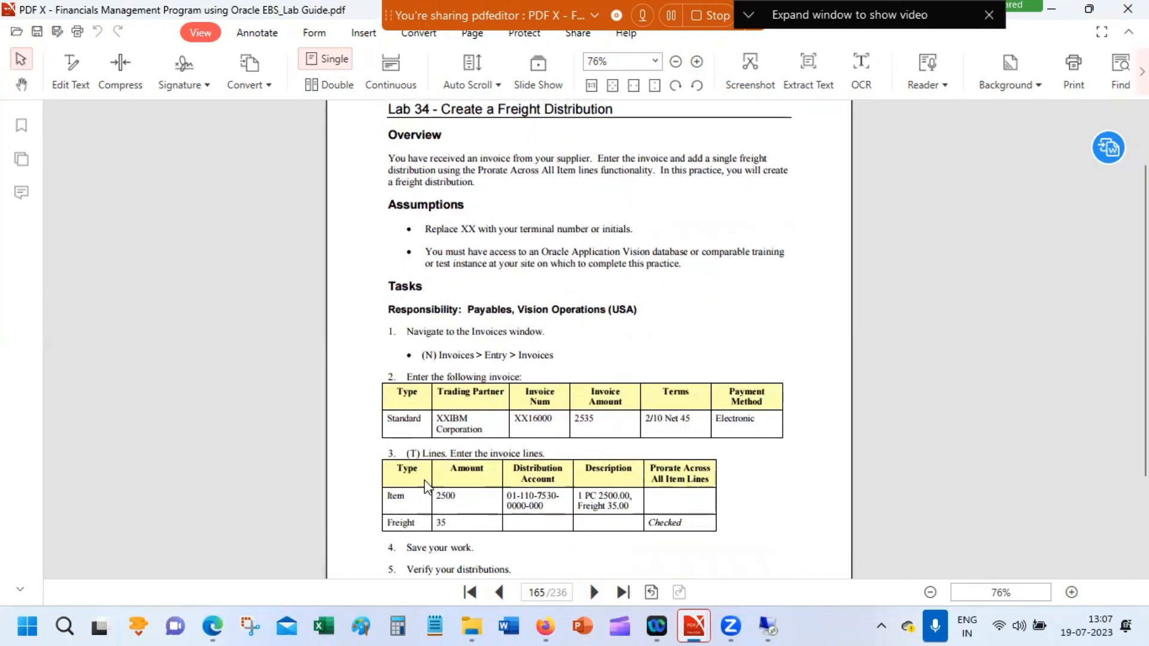
pyautogui.click(591, 593)
pyautogui.click(590, 593)
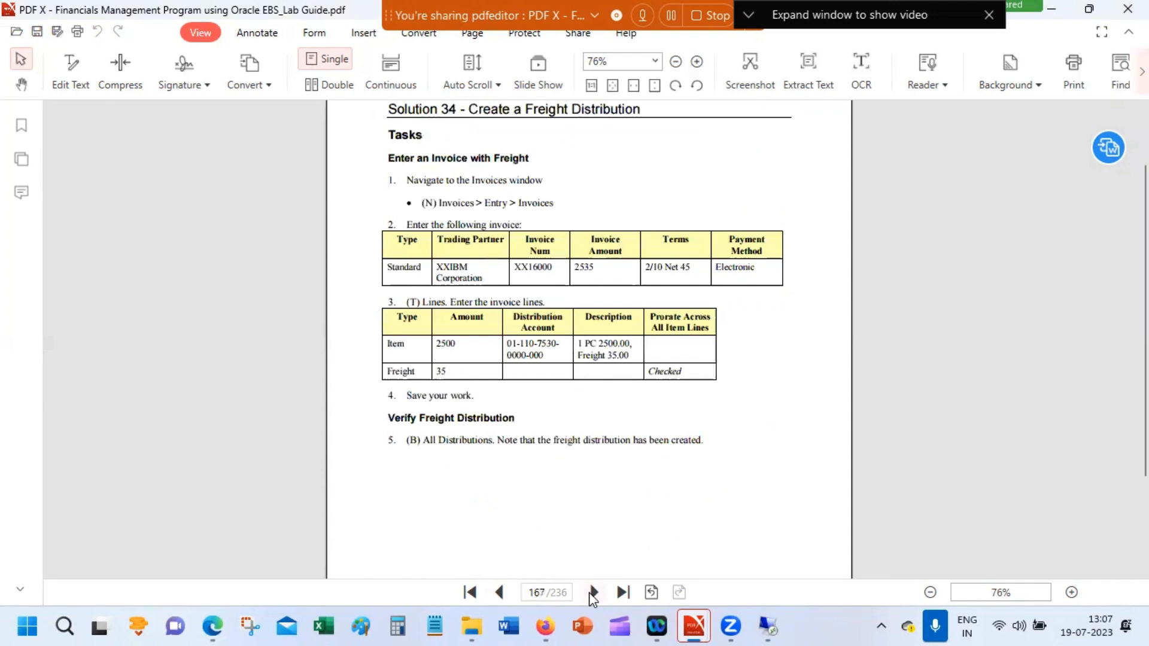
pyautogui.click(593, 593)
pyautogui.click(592, 593)
pyautogui.click(592, 593)
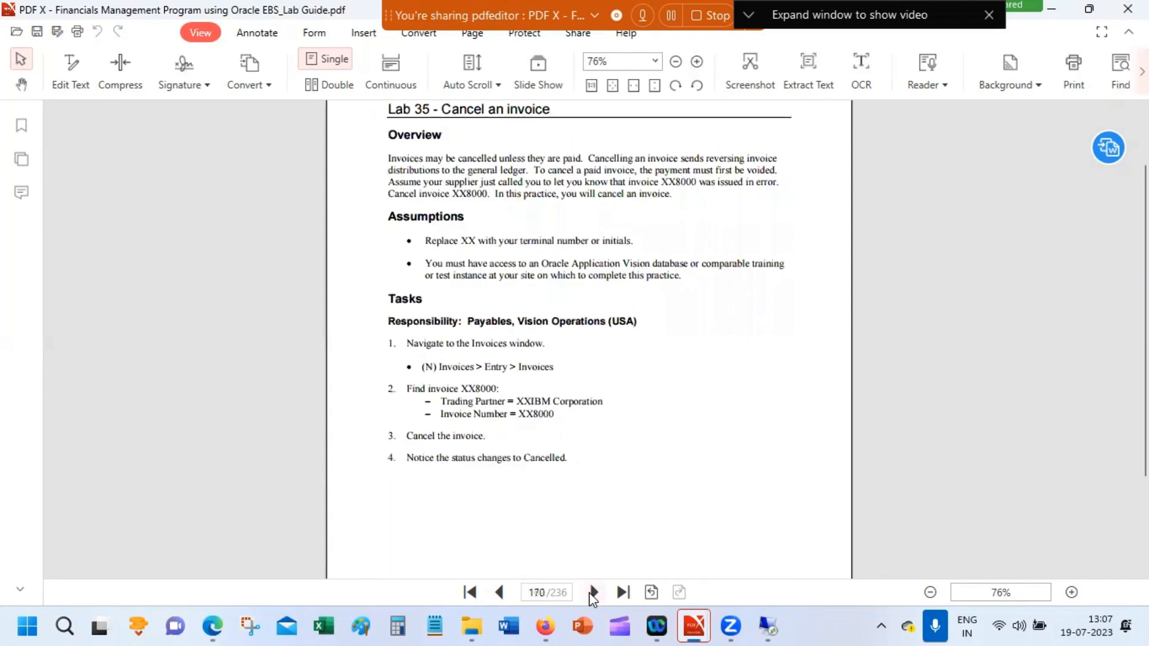
pyautogui.click(593, 594)
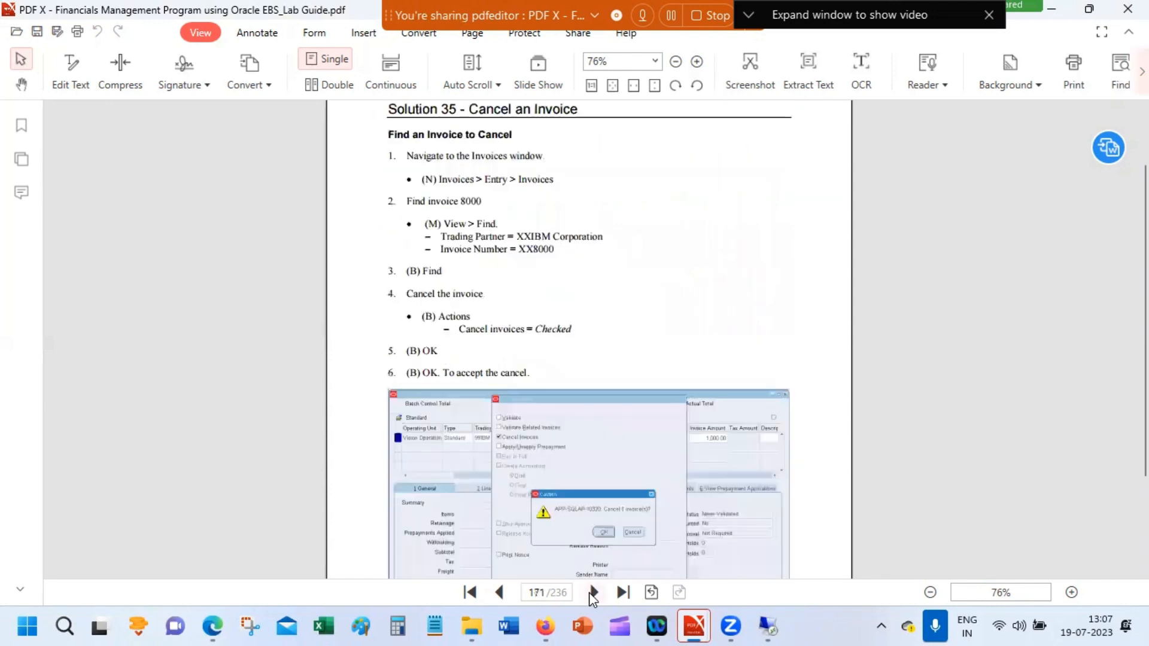
pyautogui.click(592, 593)
pyautogui.click(592, 593)
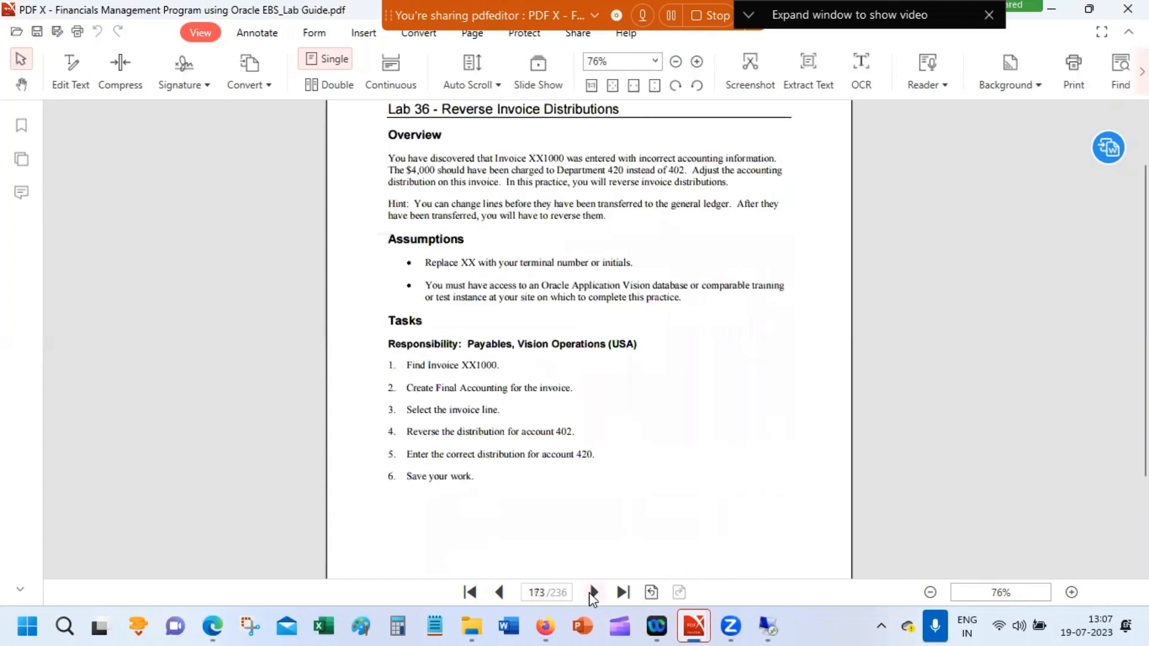
pyautogui.click(592, 594)
pyautogui.click(593, 594)
pyautogui.click(592, 593)
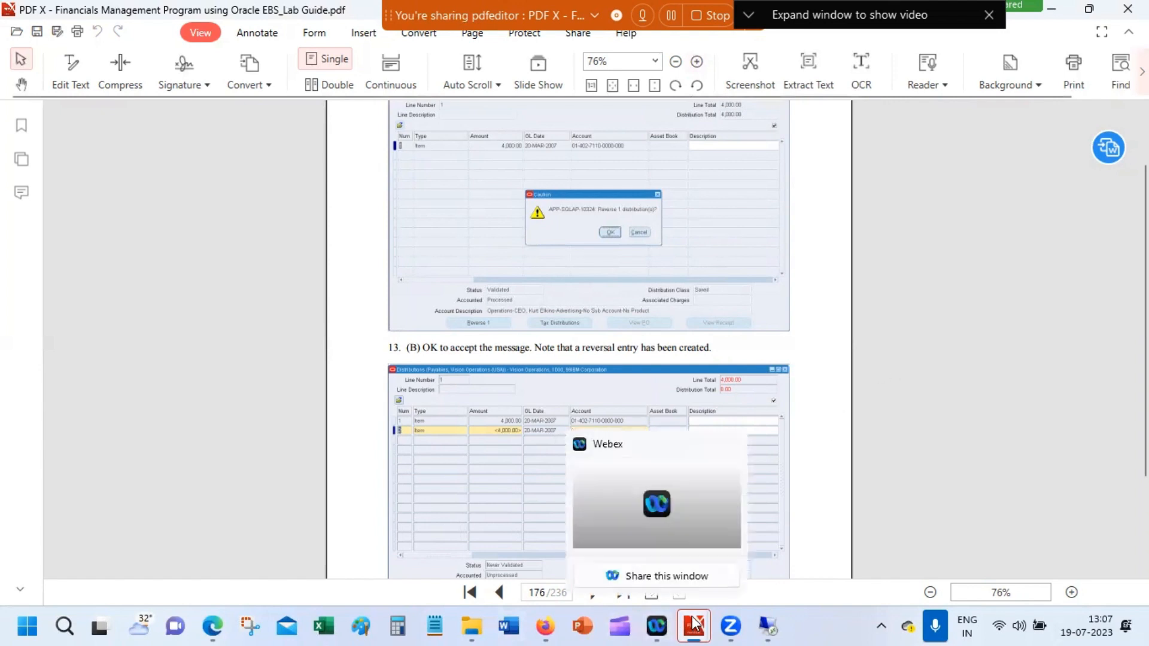
# Share the Remote Desktop Connection window in the Webex meeting instead of the PDF and maximize the remote session
pyautogui.moveTo(694, 624)
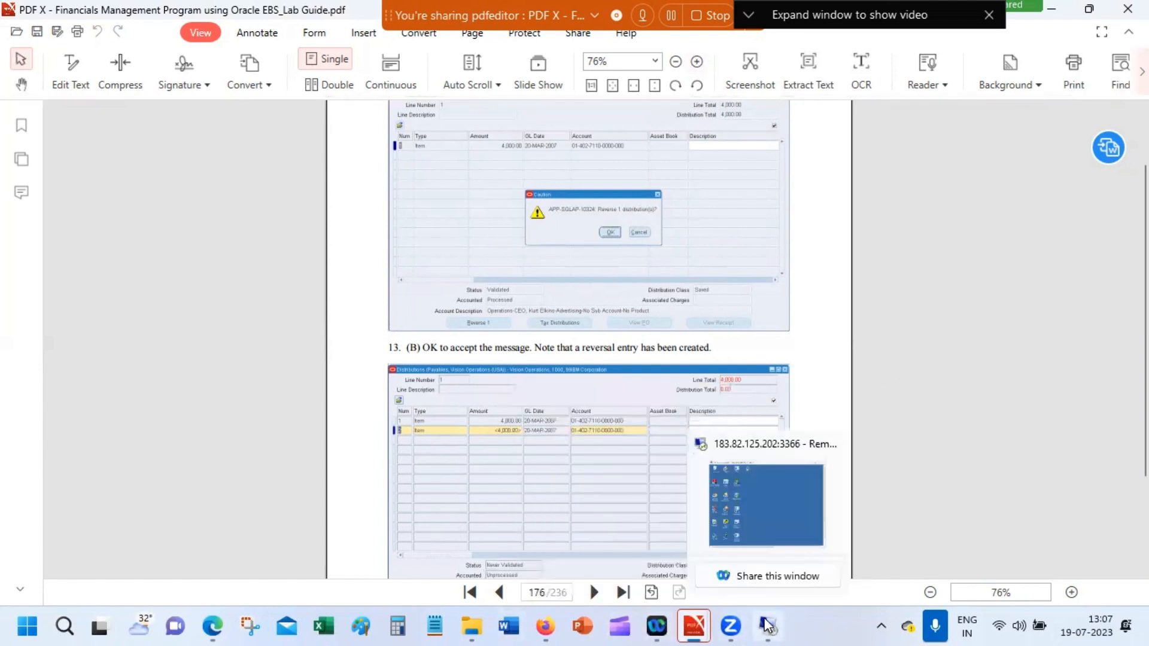
pyautogui.click(718, 14)
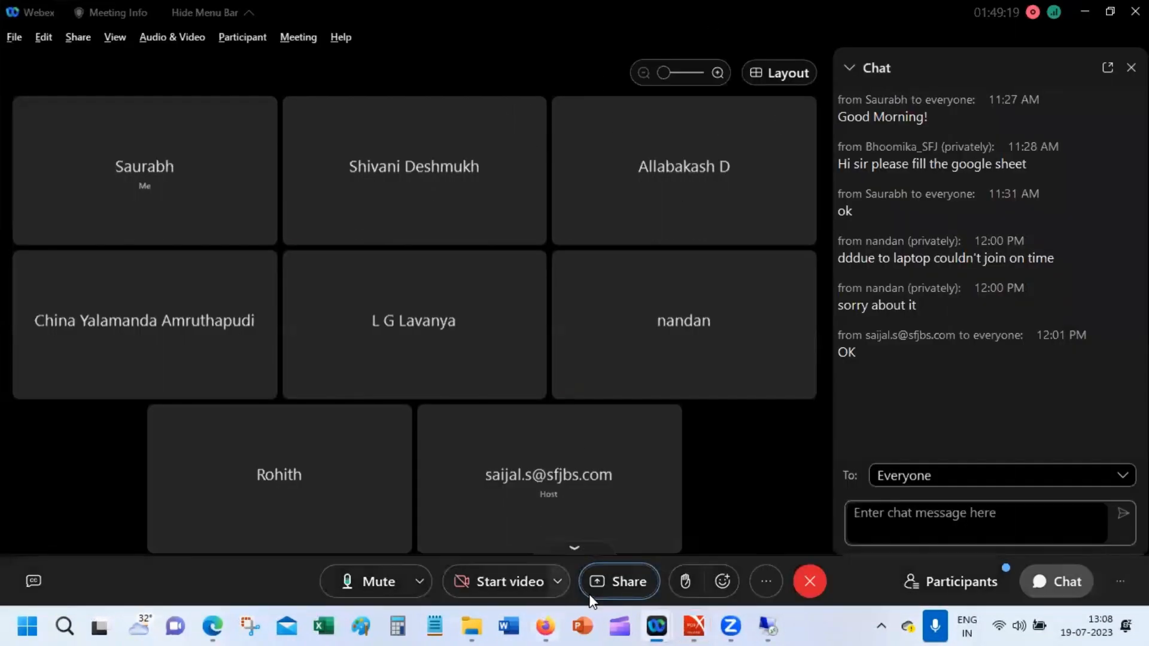
pyautogui.click(605, 585)
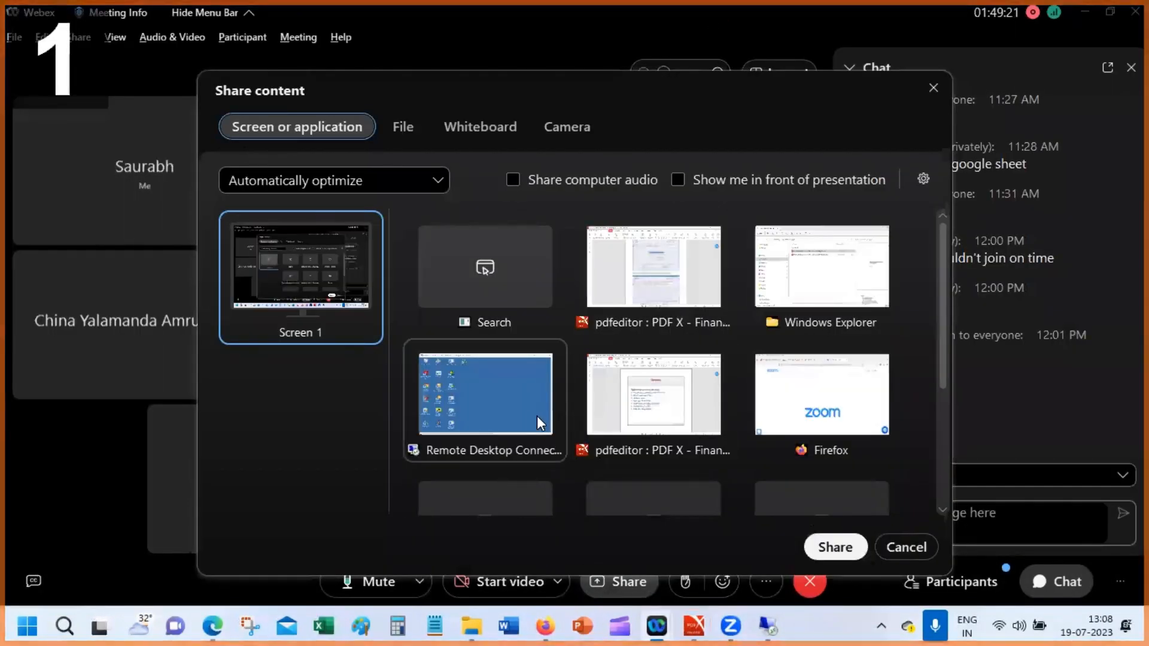
pyautogui.doubleClick(518, 408)
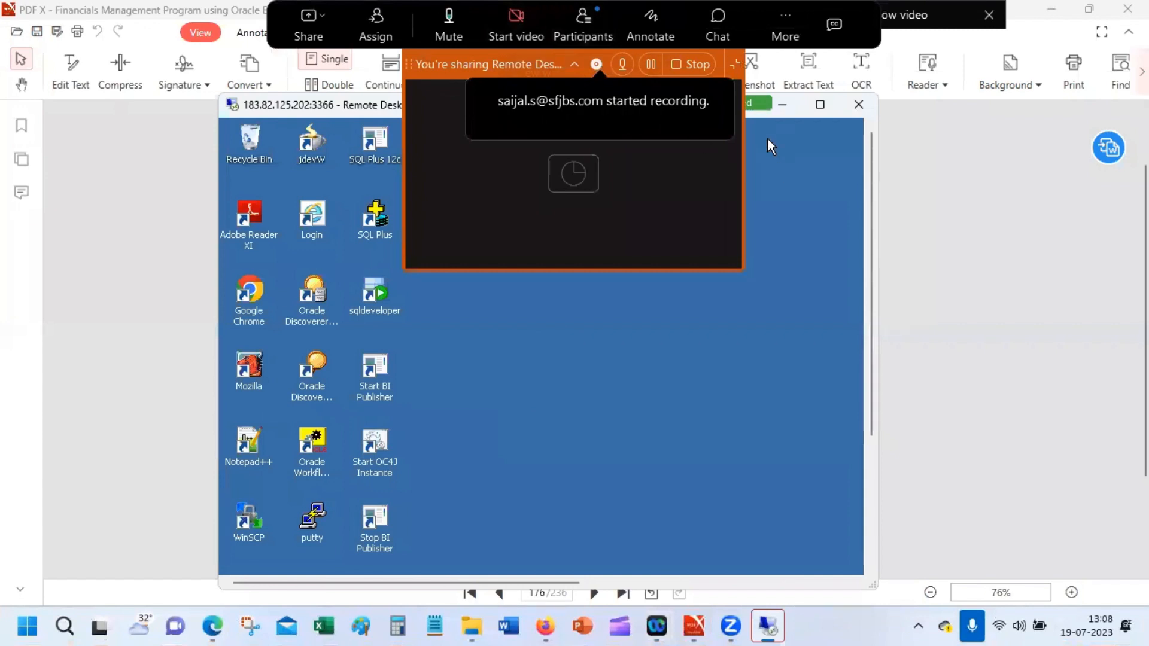
pyautogui.click(819, 104)
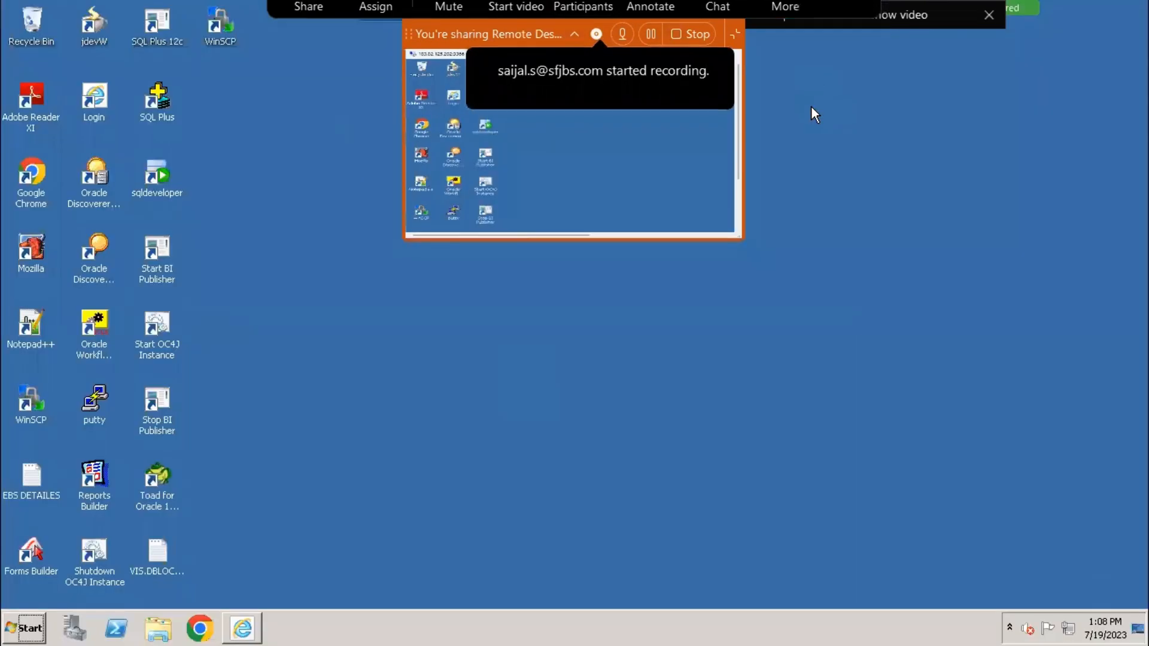
# Bring up and maximize the browser with the Palium Skills Quick Update page, and return to the Oracle Applications Home Page
pyautogui.click(241, 628)
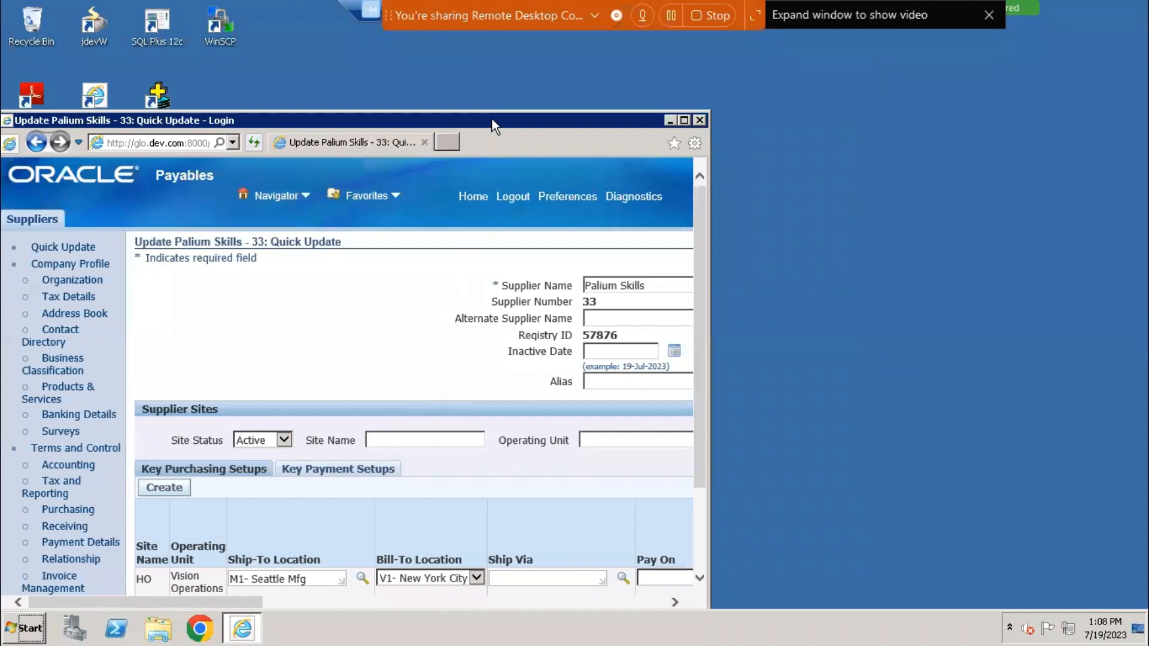
pyautogui.doubleClick(491, 121)
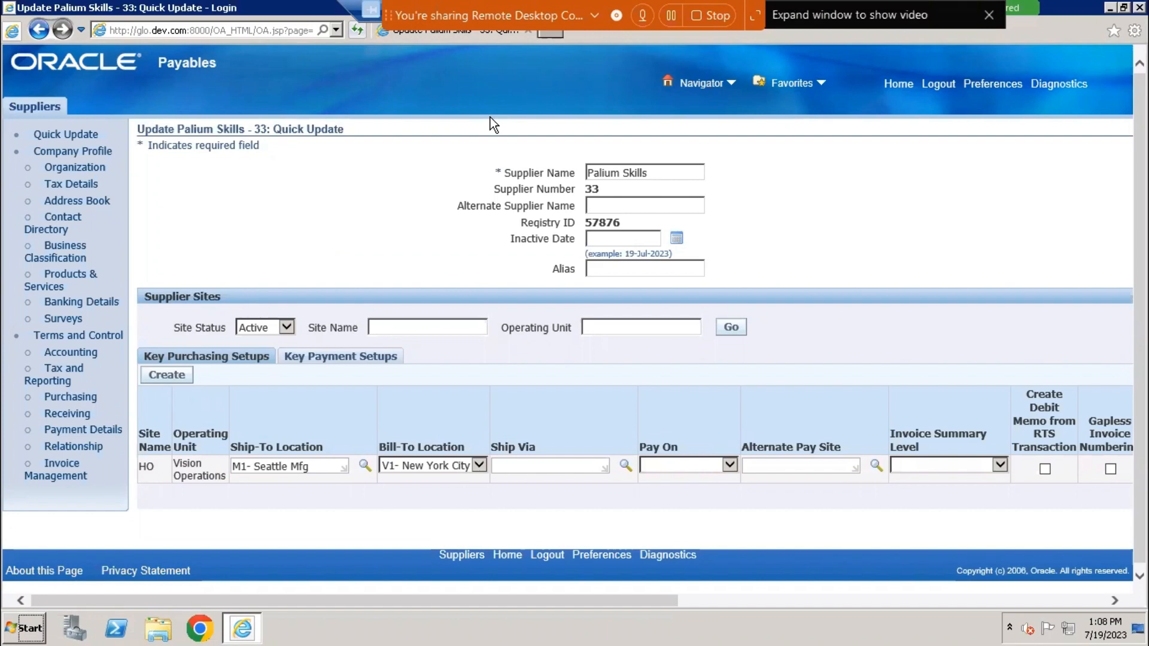
pyautogui.click(905, 84)
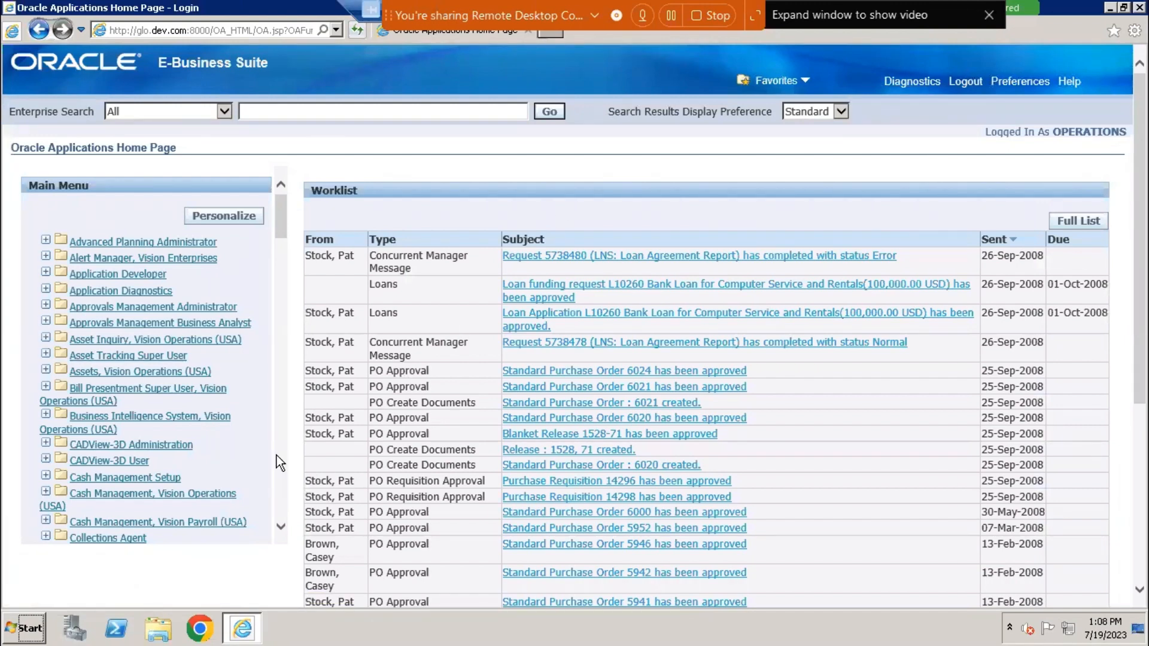
# Open the Invoice Workbench from the invoice entry functions of Payables, Vision Operations (USA), declining to find all records in the folder
pyautogui.click(276, 496)
pyautogui.click(276, 496)
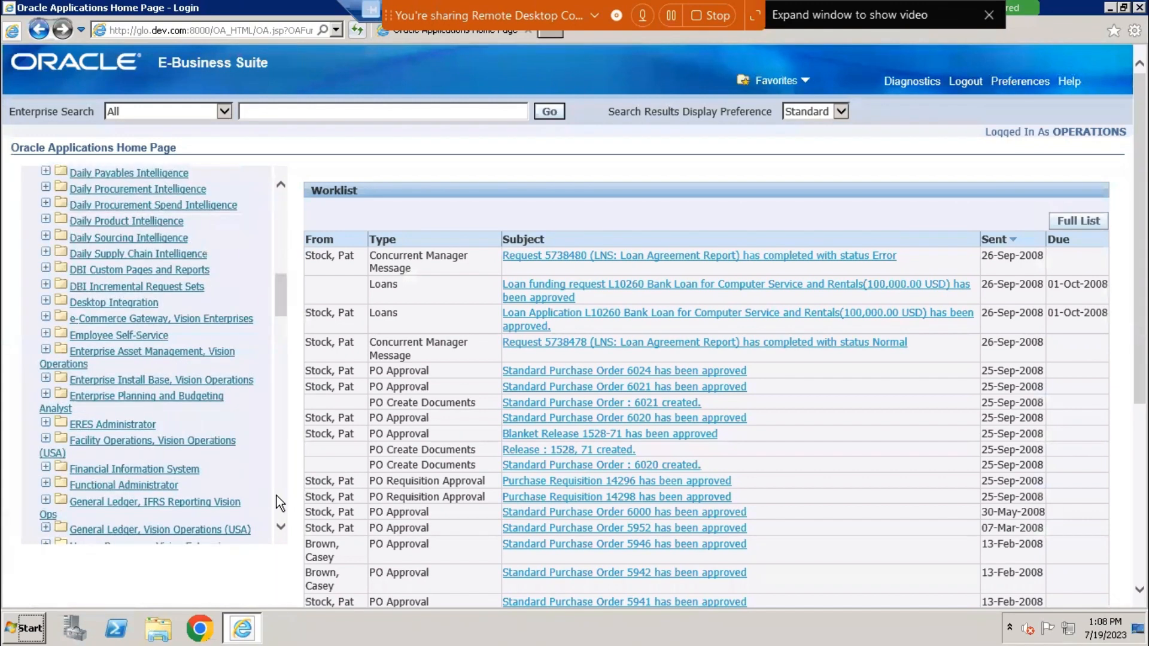
pyautogui.click(276, 496)
pyautogui.click(277, 495)
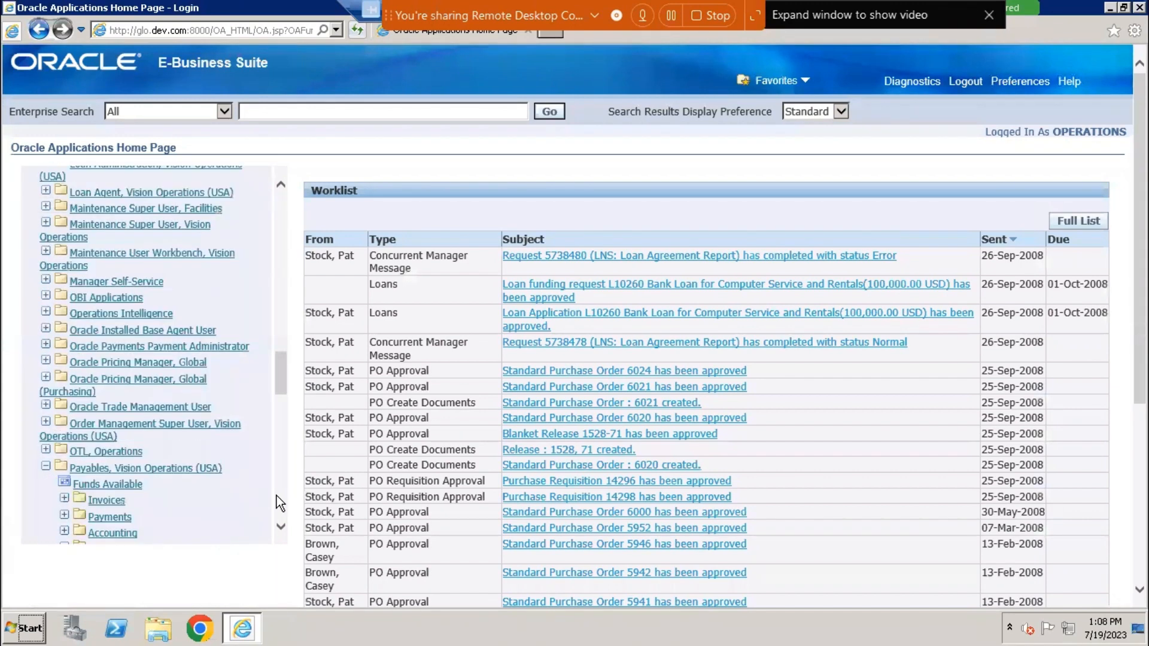
pyautogui.click(278, 527)
pyautogui.click(278, 527)
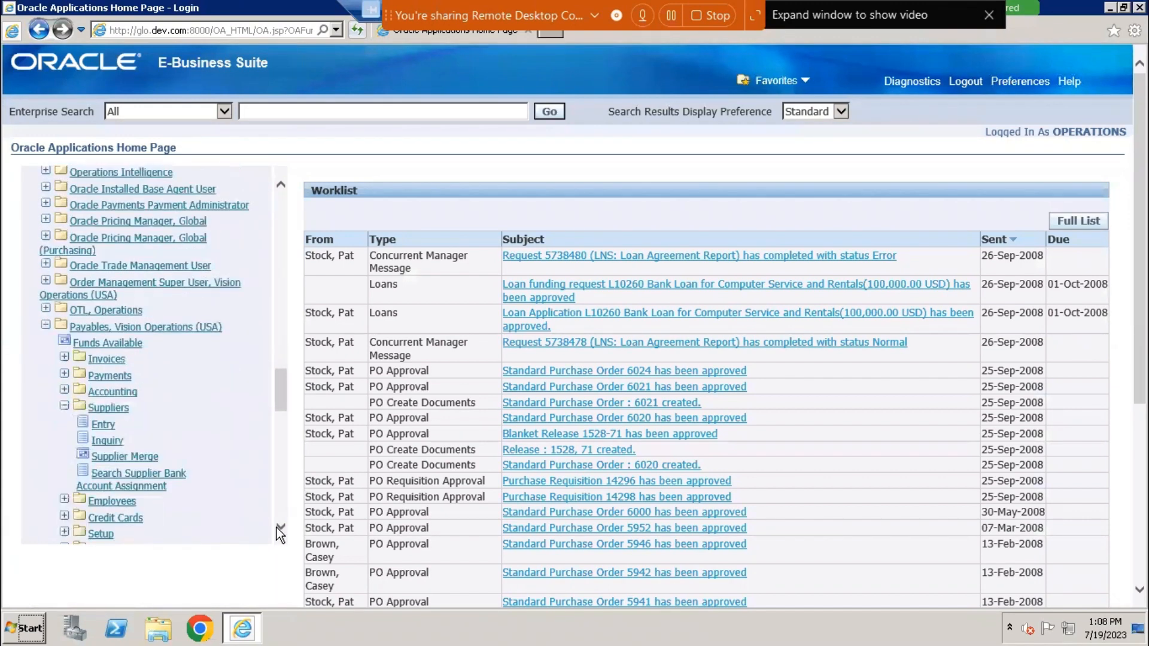
pyautogui.click(278, 528)
pyautogui.click(66, 326)
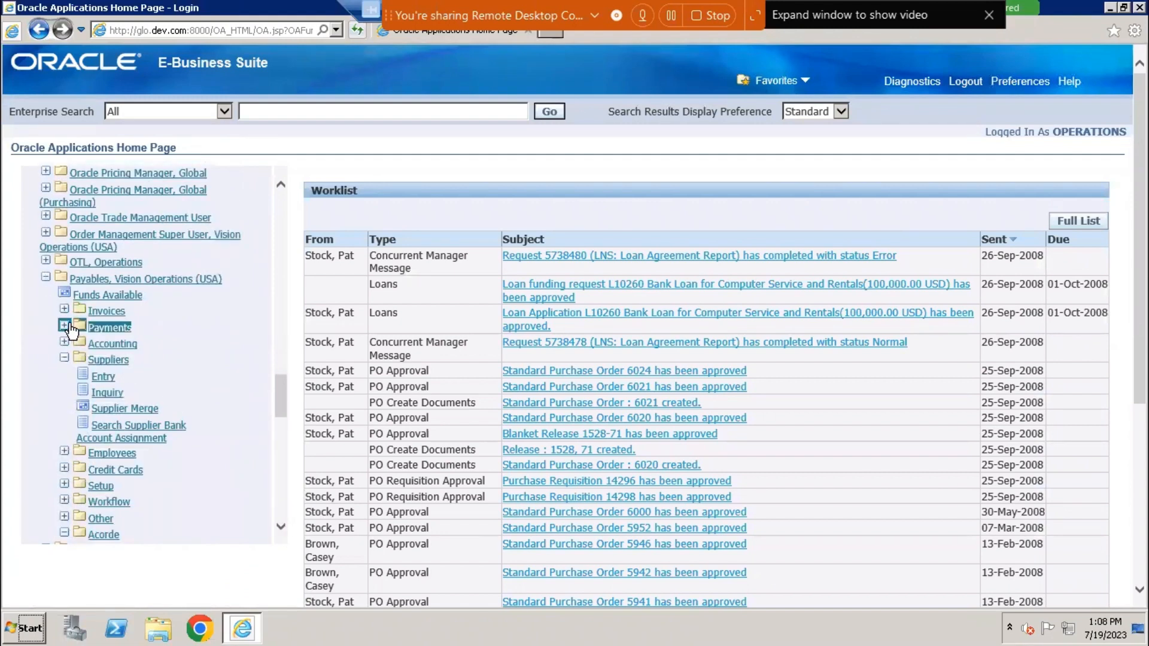
pyautogui.click(66, 310)
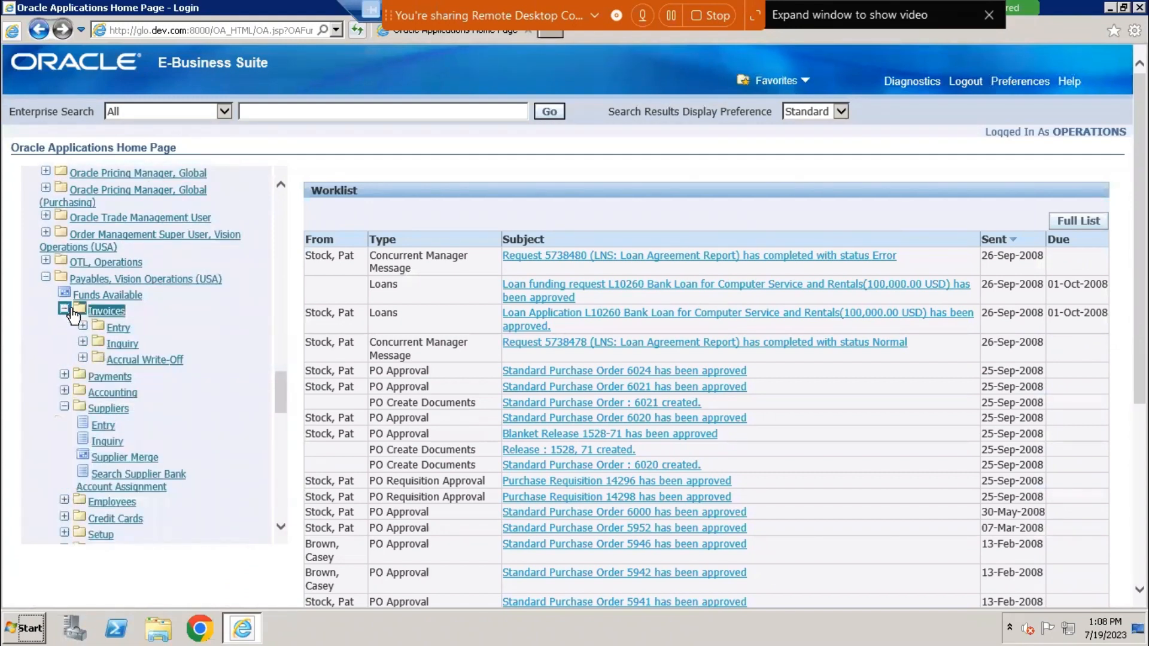
pyautogui.click(67, 311)
pyautogui.click(83, 326)
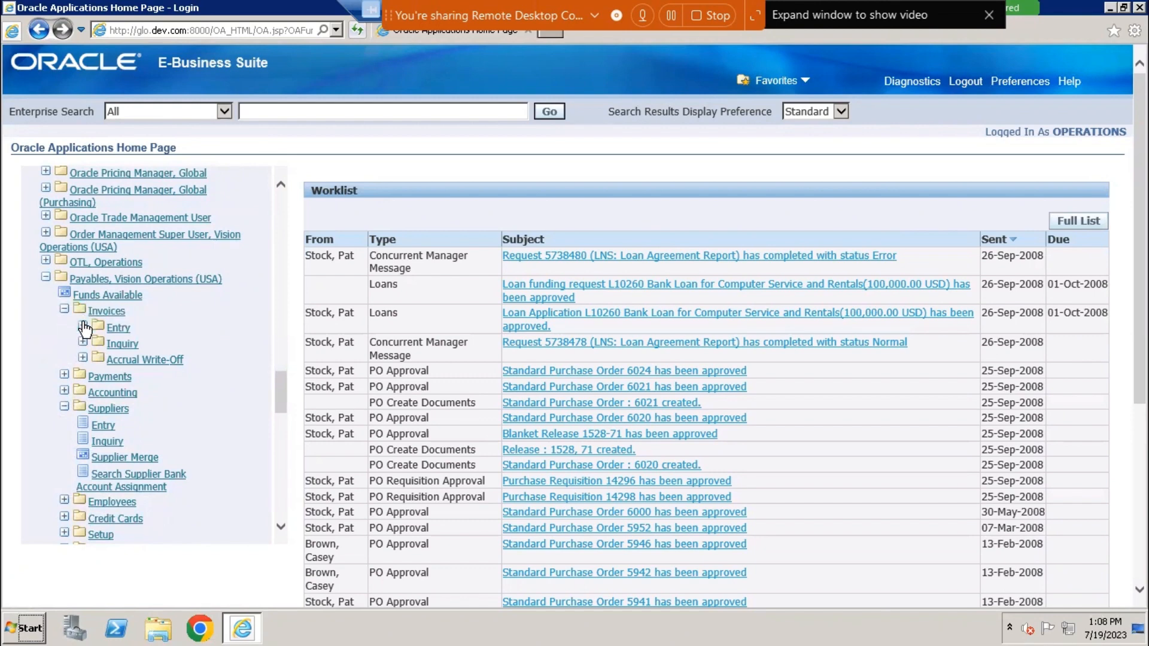
pyautogui.click(143, 344)
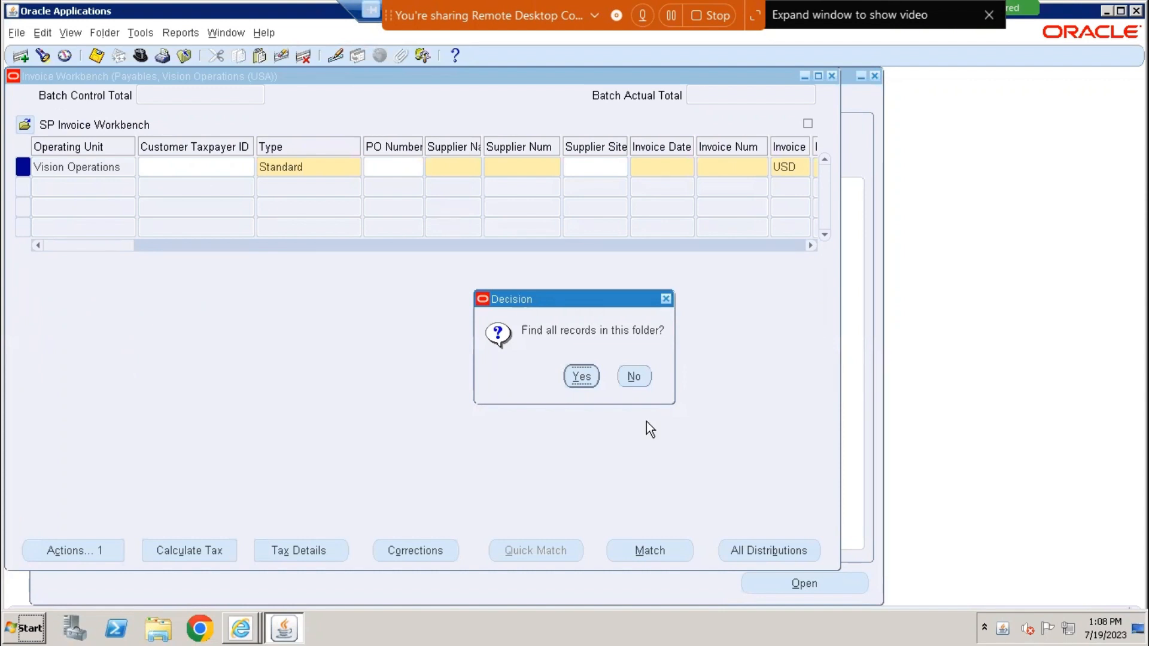
pyautogui.click(640, 375)
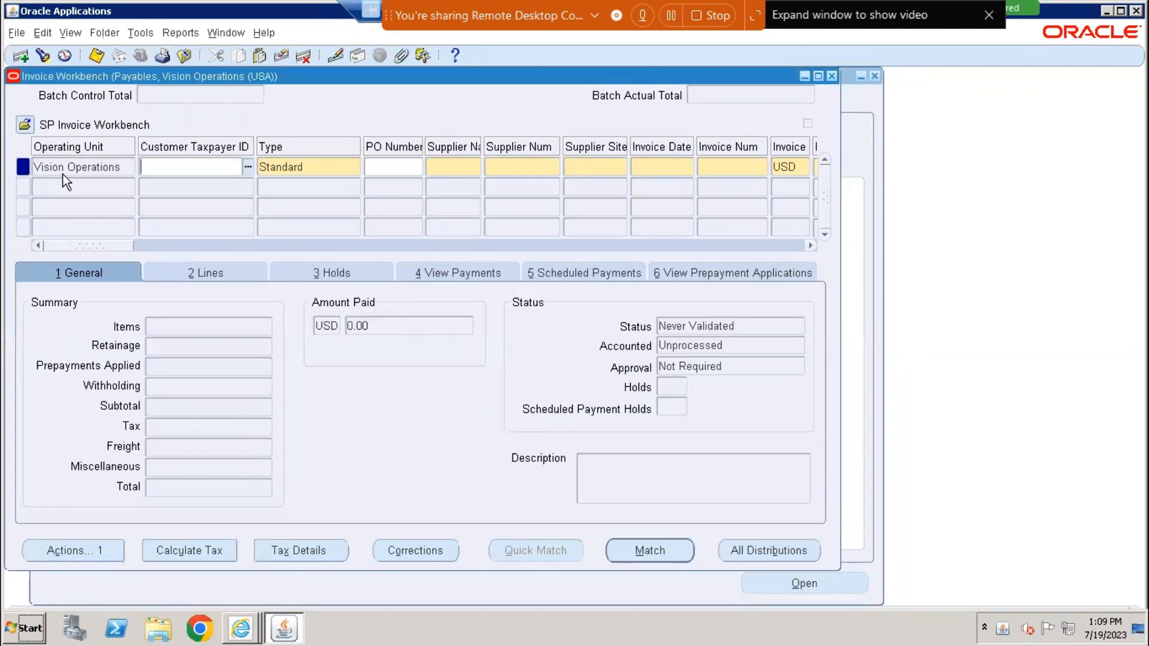
# Try to open the blank invoice's Lines section, dismiss the error and reposition the Invoice Workbench window
pyautogui.moveTo(144, 72); pyautogui.dragTo(268, 91)
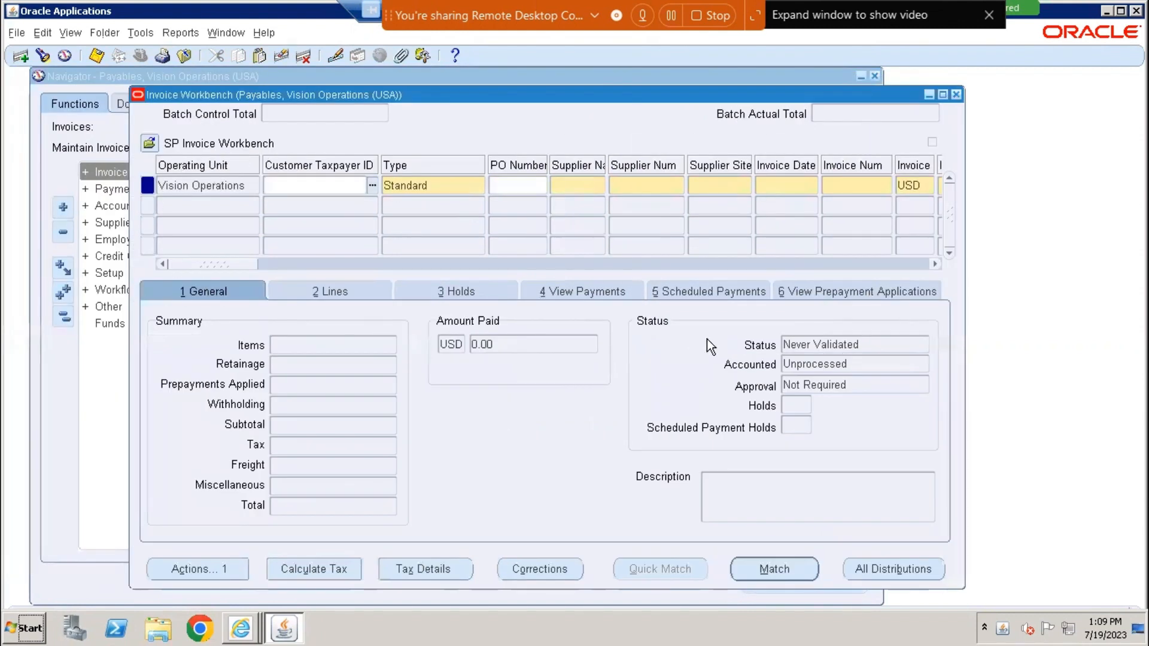
pyautogui.click(338, 292)
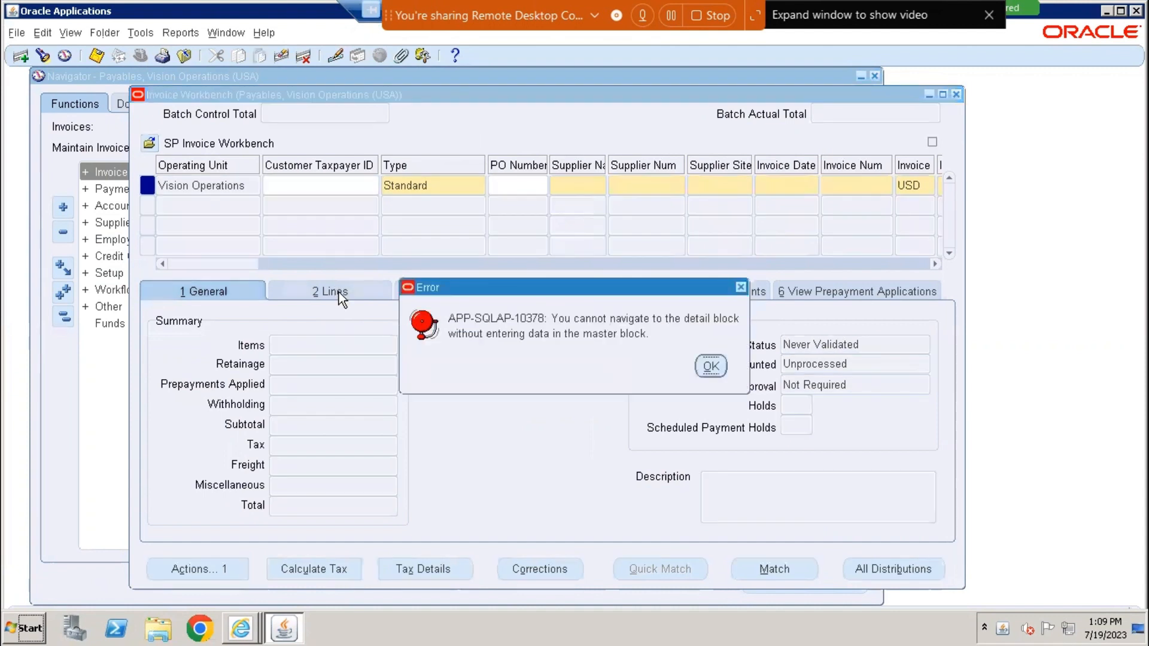
pyautogui.click(713, 374)
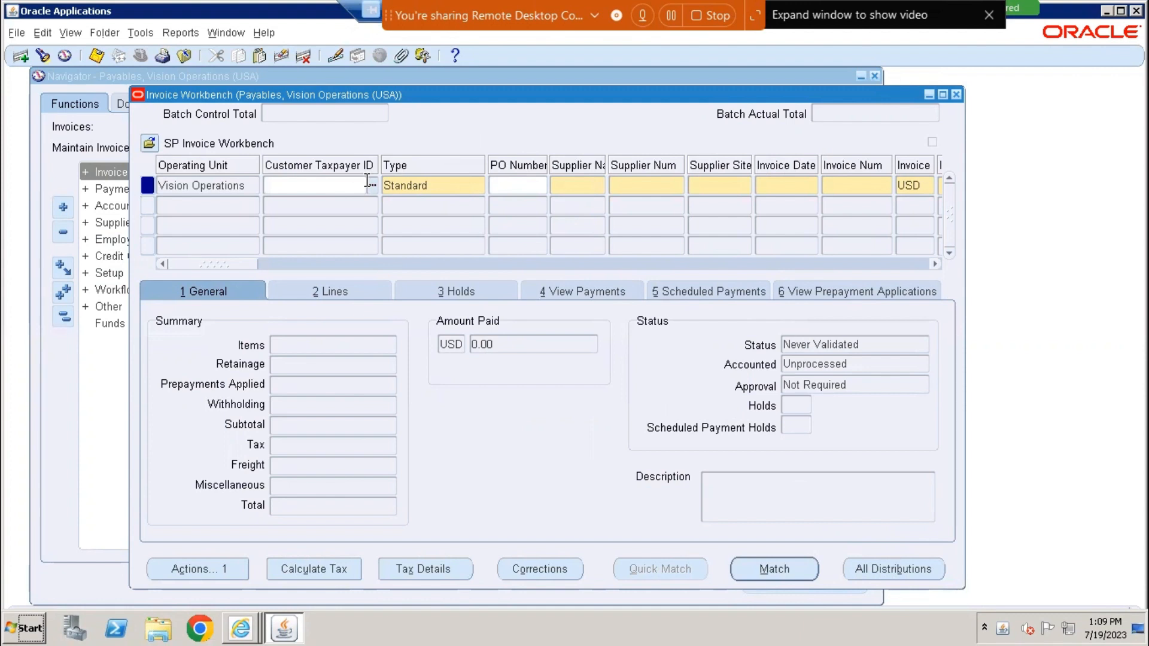
pyautogui.moveTo(387, 102); pyautogui.dragTo(350, 84)
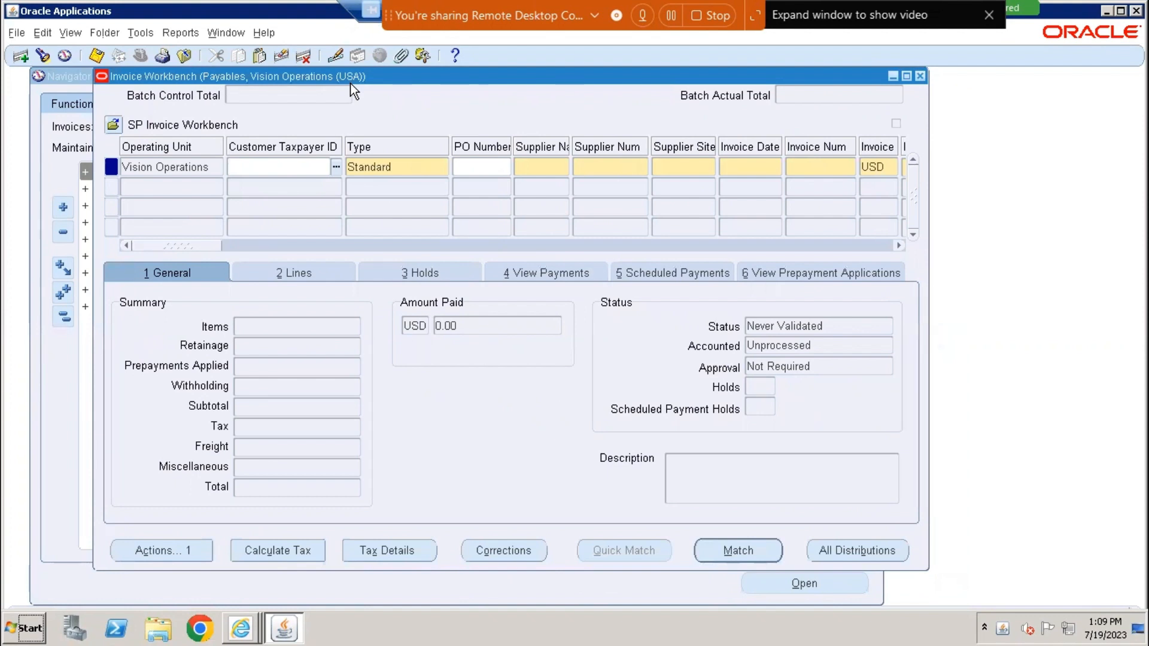
# Enter the supplier beginning with "American" on the Standard invoice and choose AT&T - HQ as the supplier site
pyautogui.click(548, 167)
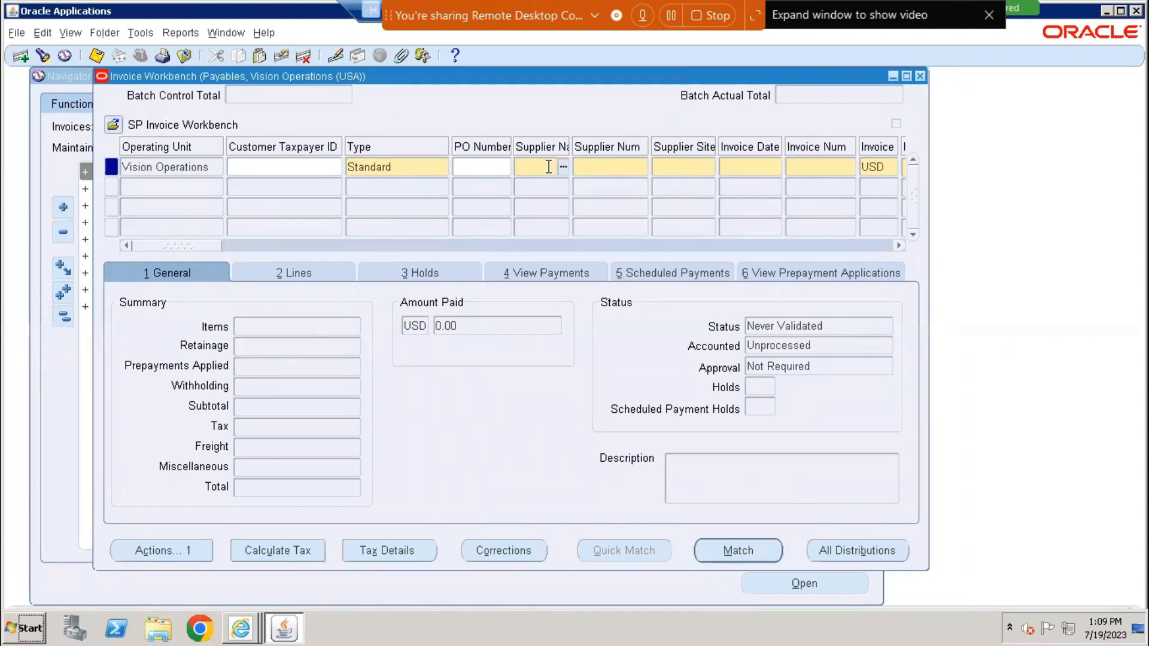
pyautogui.write('amerc')
pyautogui.write('i')
pyautogui.press('BackSpace')
pyautogui.press('BackSpace')
pyautogui.write('ican')
pyautogui.press('Tab')
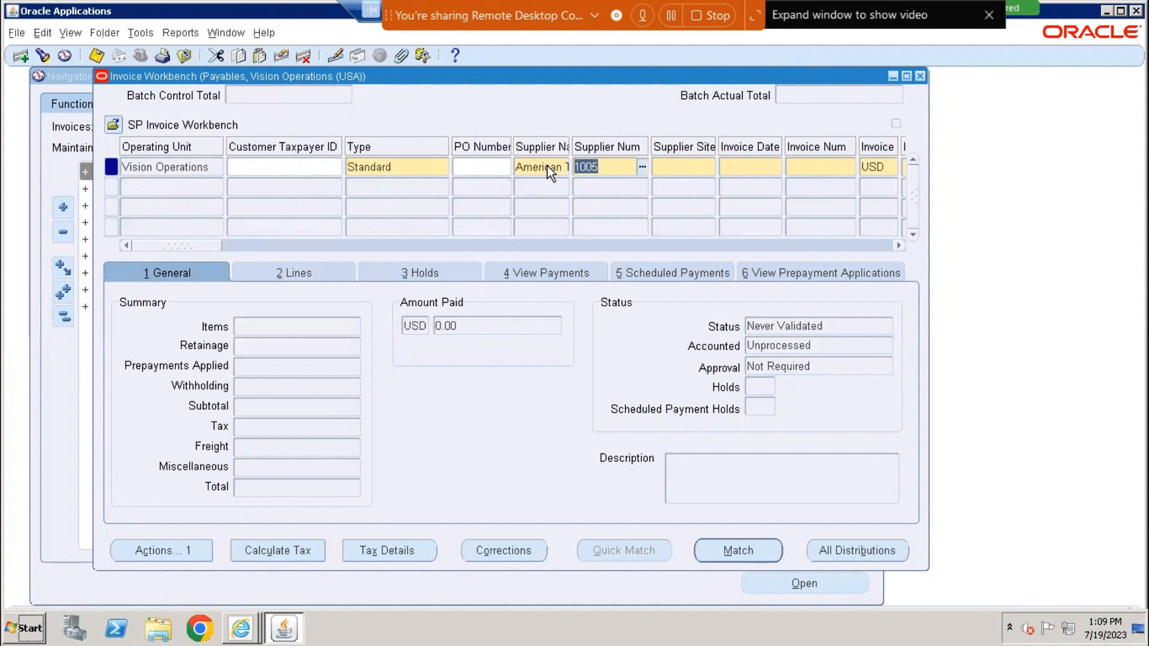
pyautogui.press('Tab')
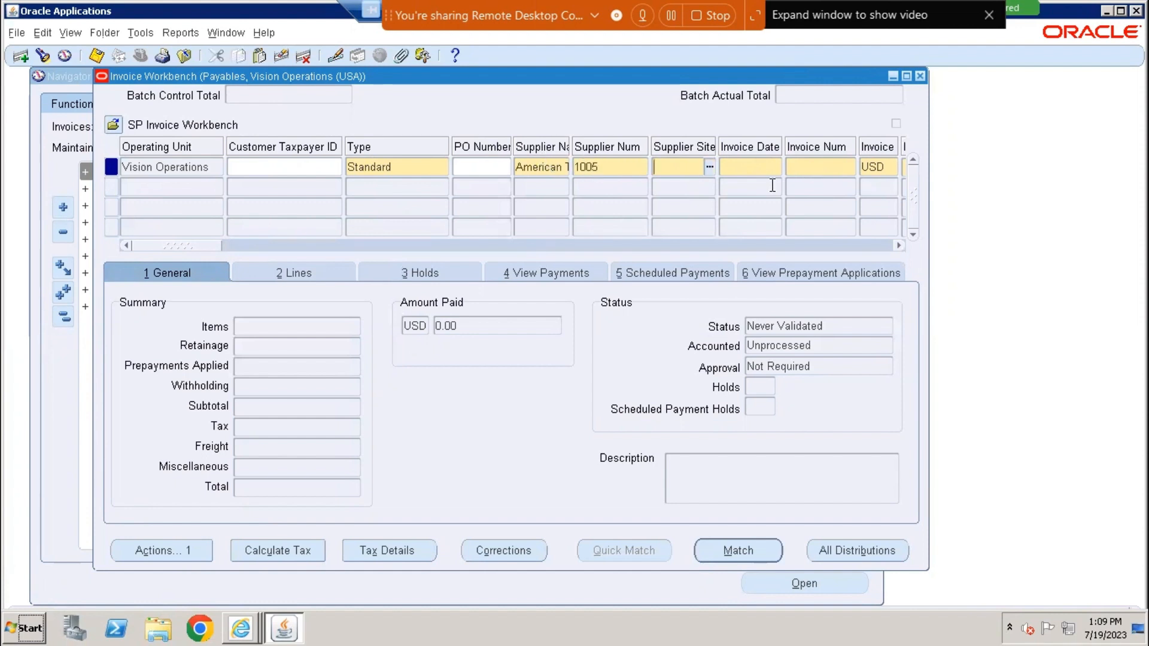
pyautogui.click(709, 168)
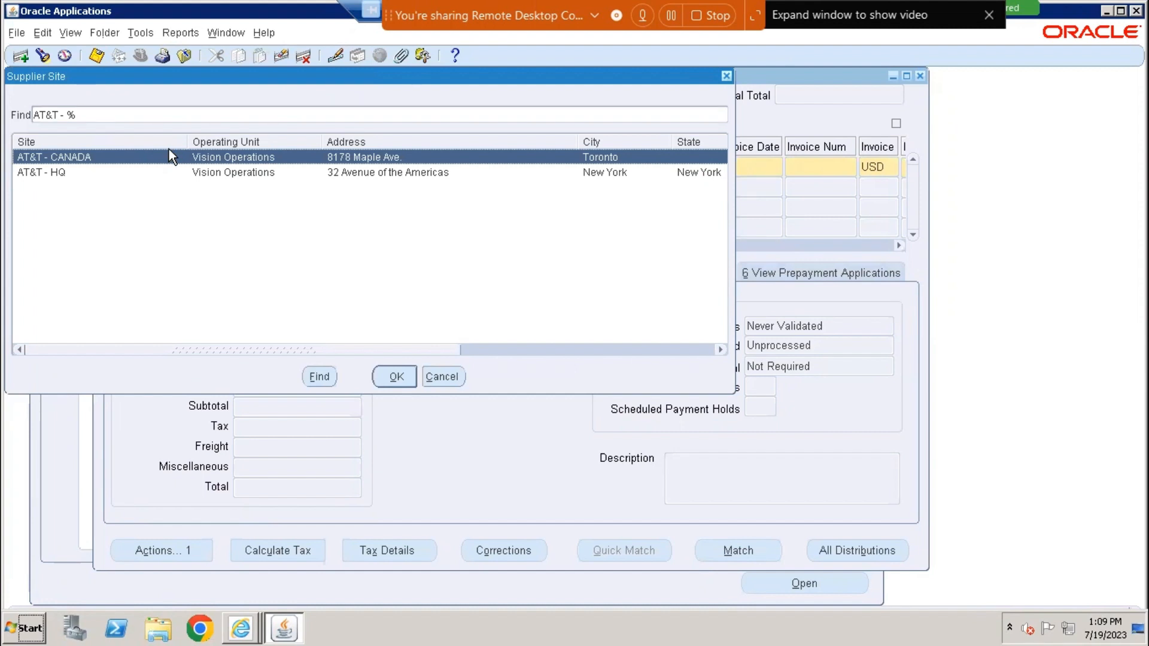
pyautogui.click(229, 170)
pyautogui.doubleClick(229, 169)
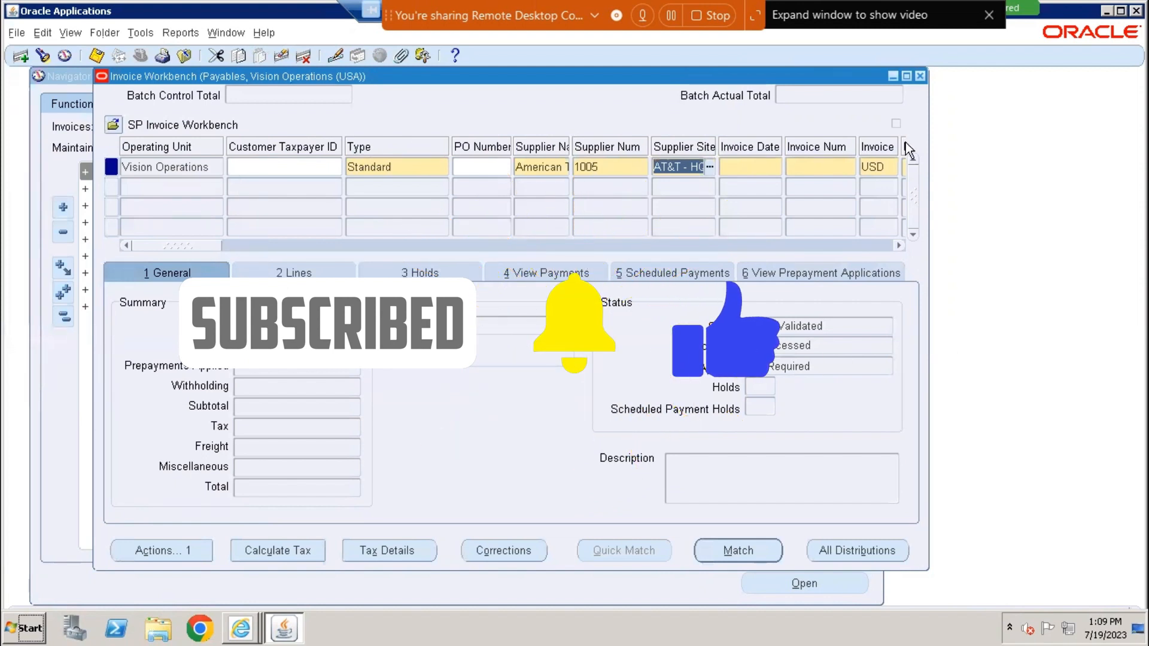
# Set the invoice date to 10-JAN-2013, accepting the old-date caution, and enter SP-0001 as the invoice number
pyautogui.click(735, 166)
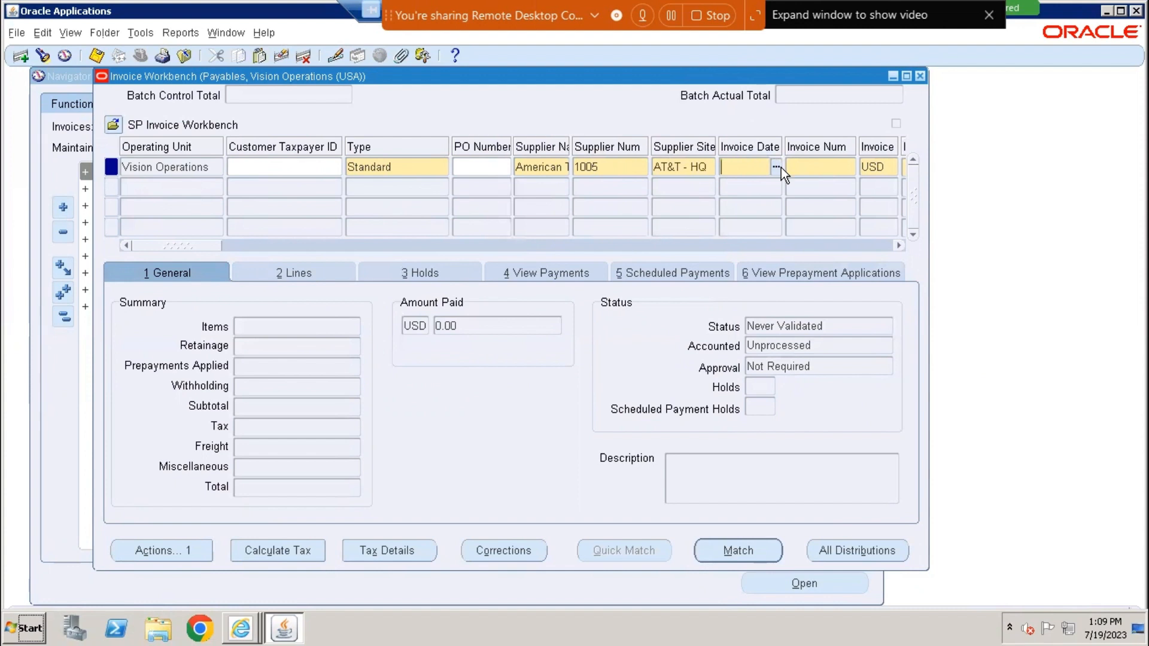
pyautogui.write('10-JAN-2013')
pyautogui.press('Tab')
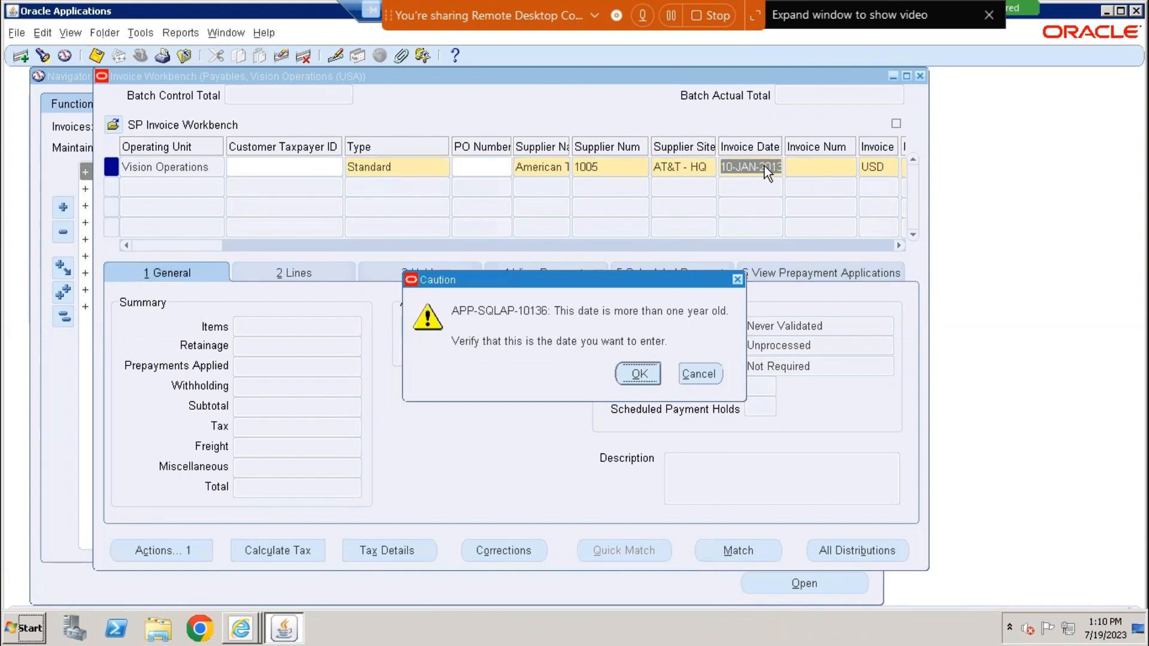
pyautogui.click(635, 373)
pyautogui.click(634, 378)
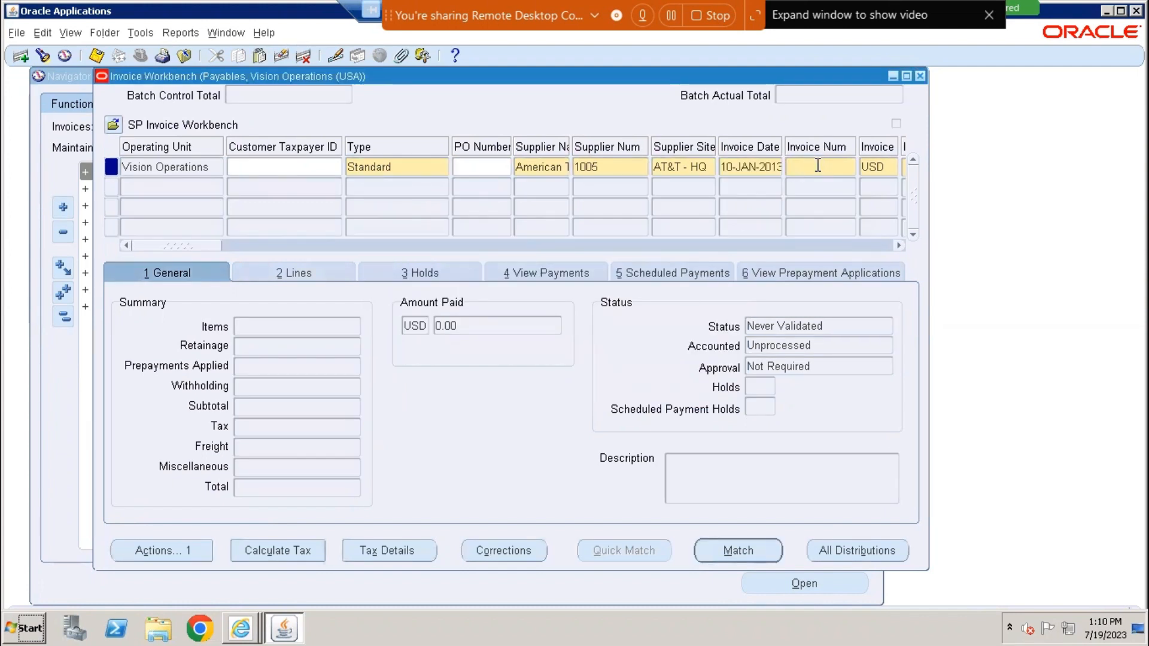
pyautogui.write('SP-0001')
pyautogui.press('Tab')
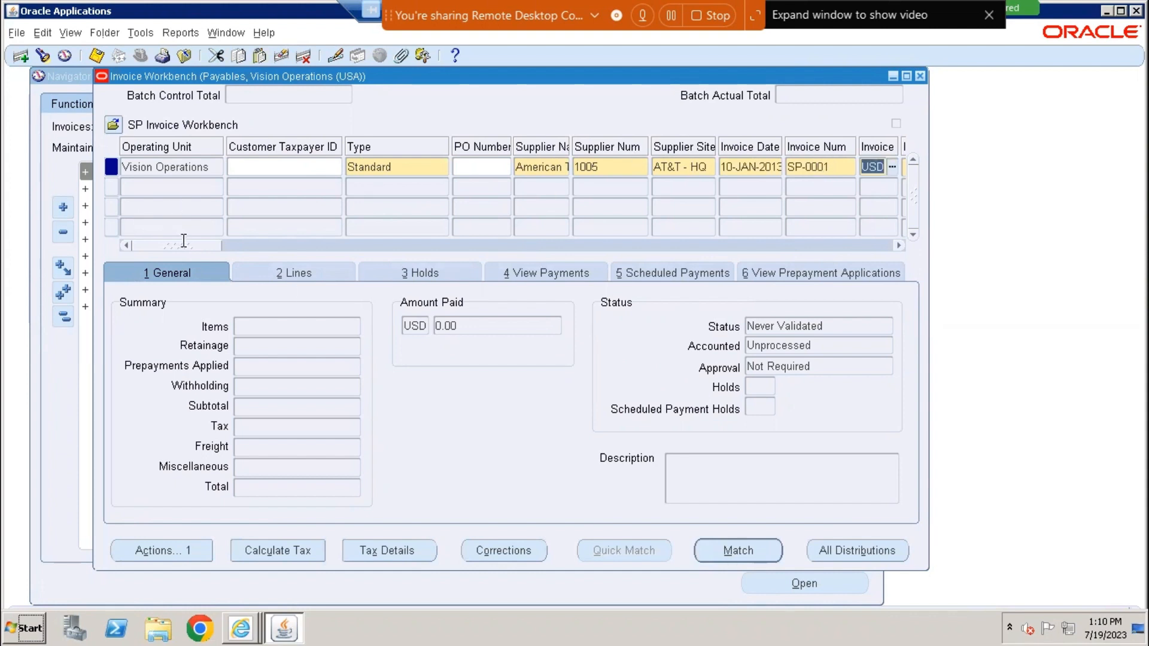
# Enter an invoice amount of 10000 USD for invoice SP-0001
pyautogui.moveTo(182, 247); pyautogui.dragTo(231, 254)
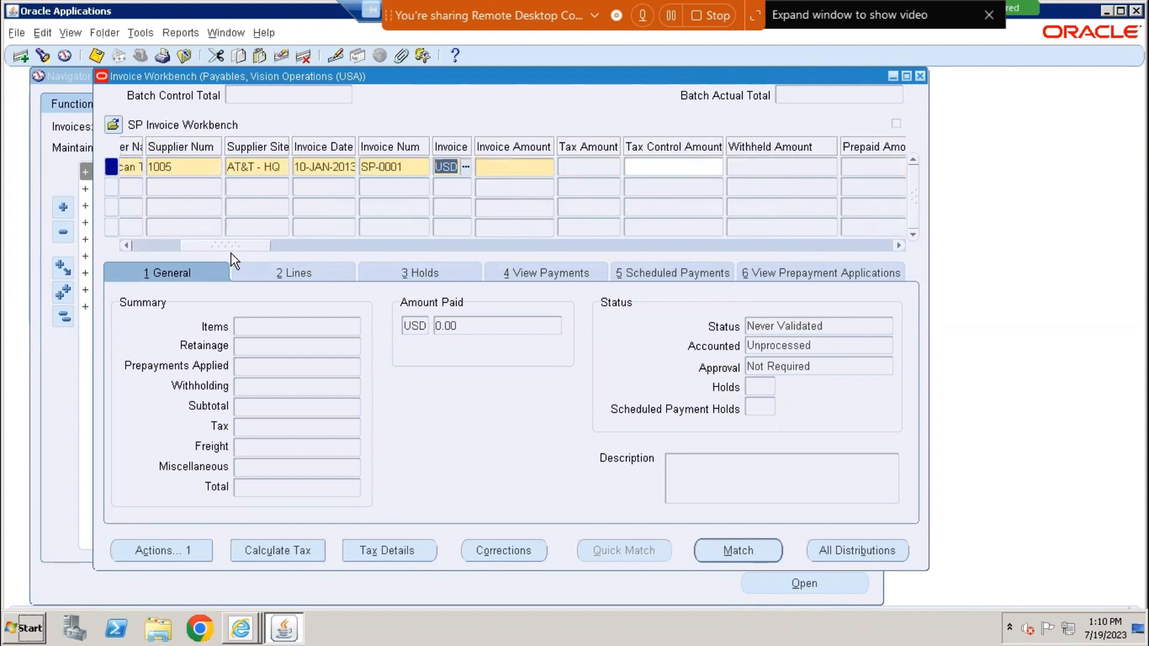
pyautogui.click(501, 167)
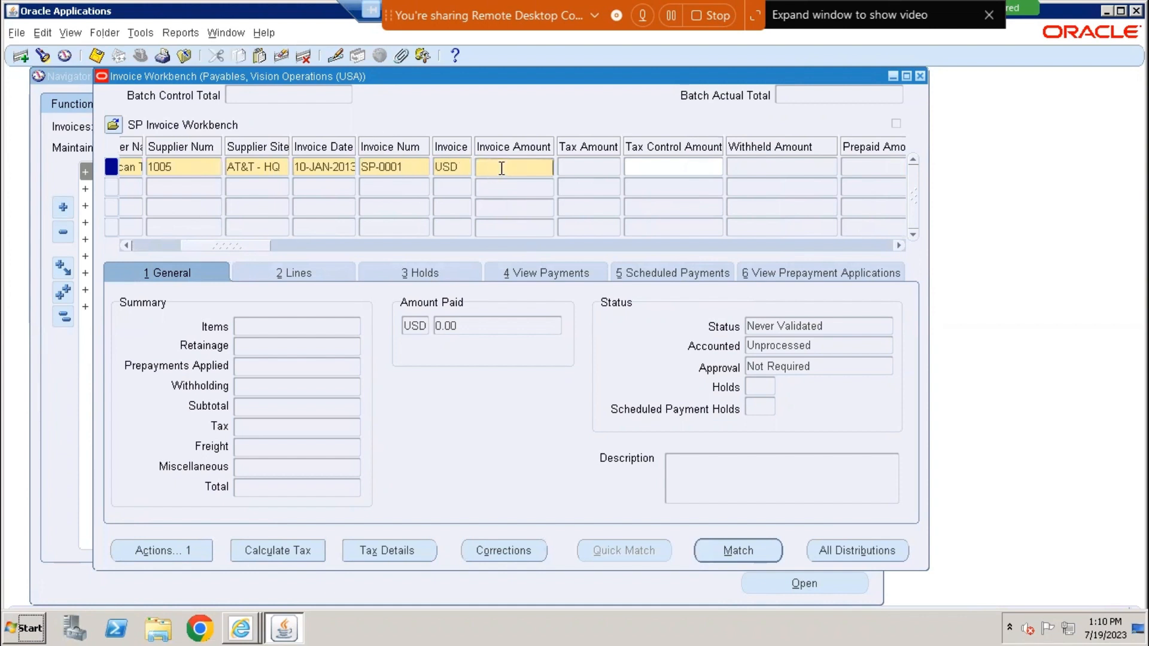
pyautogui.write('10000')
pyautogui.press('Tab')
# Try to set the invoice's GL date to 31-JAN-2013
pyautogui.moveTo(196, 241); pyautogui.dragTo(293, 245)
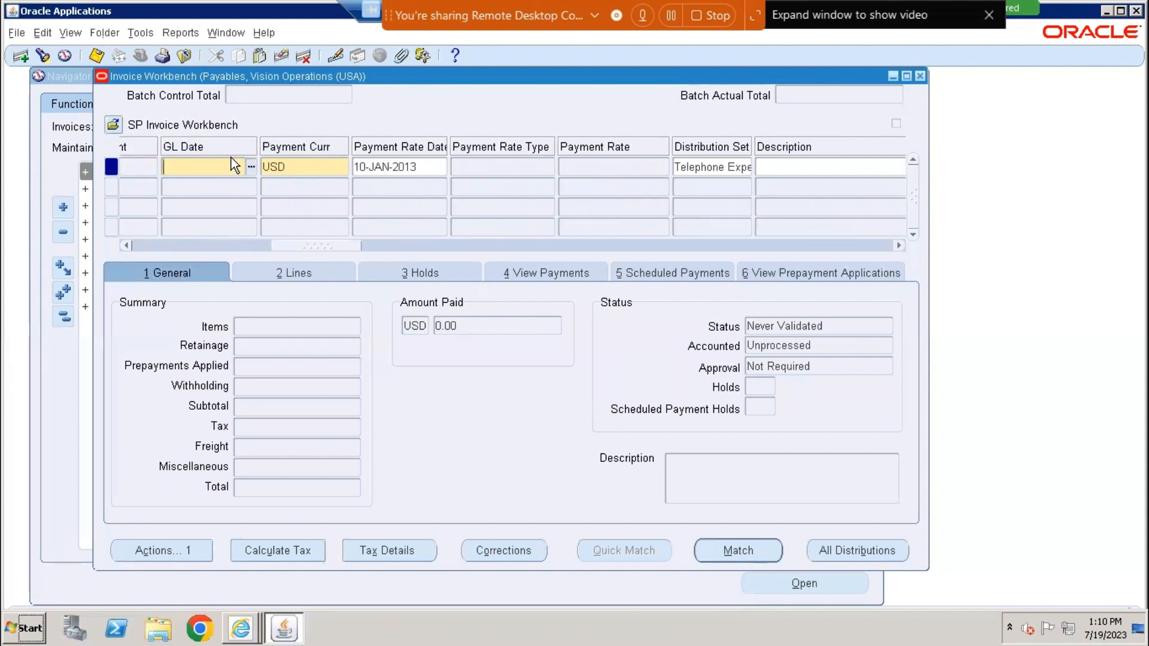
pyautogui.write('31-JAN-2013')
pyautogui.press('Tab')
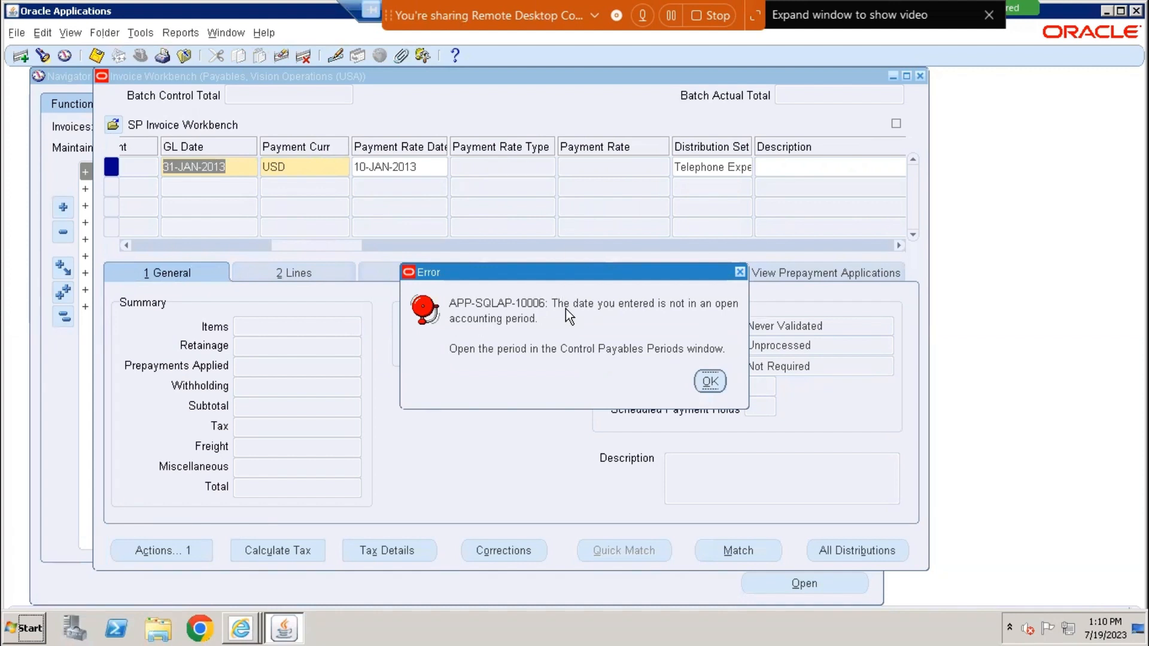
pyautogui.click(709, 381)
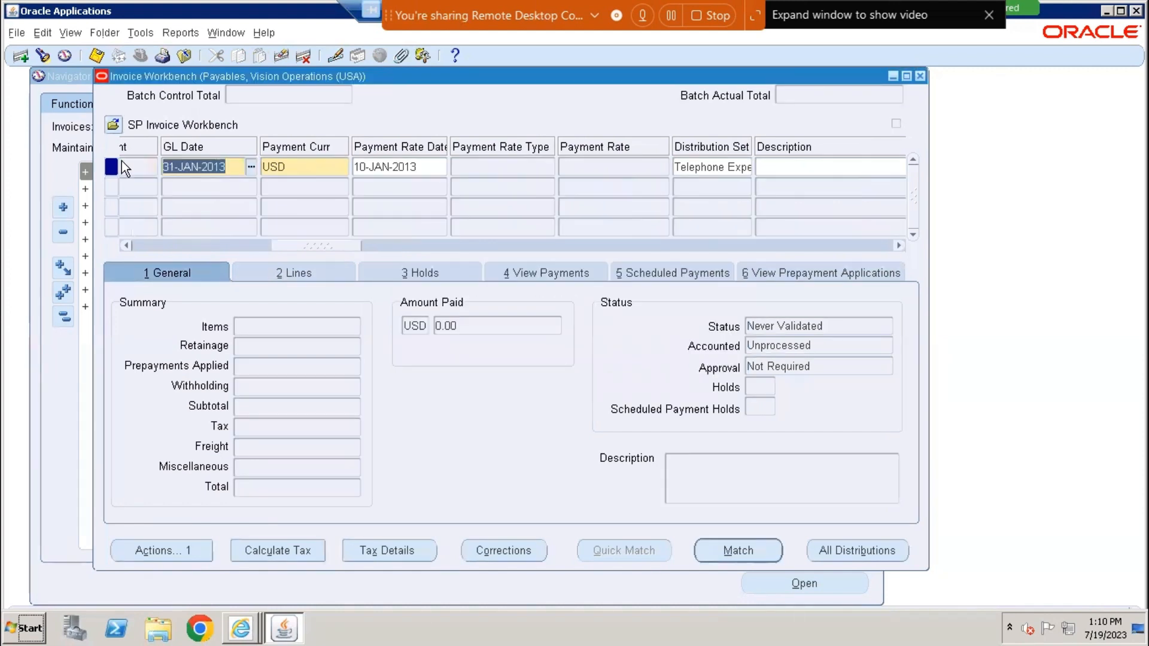
# Set the invoice's GL date to 31-DEC-2012
pyautogui.click(220, 165)
pyautogui.press('Tab')
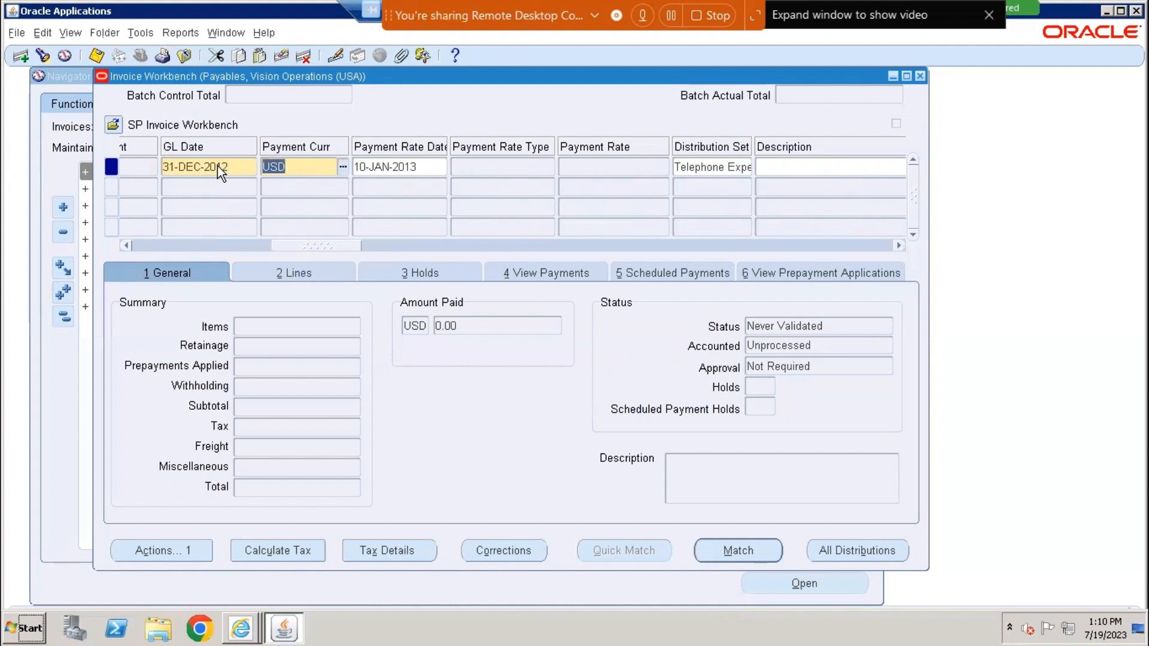
# Change the invoice date of SP-0001 to 10-DEC-2012 and accept the old-date caution
pyautogui.hotkey('shift', 'Tab')
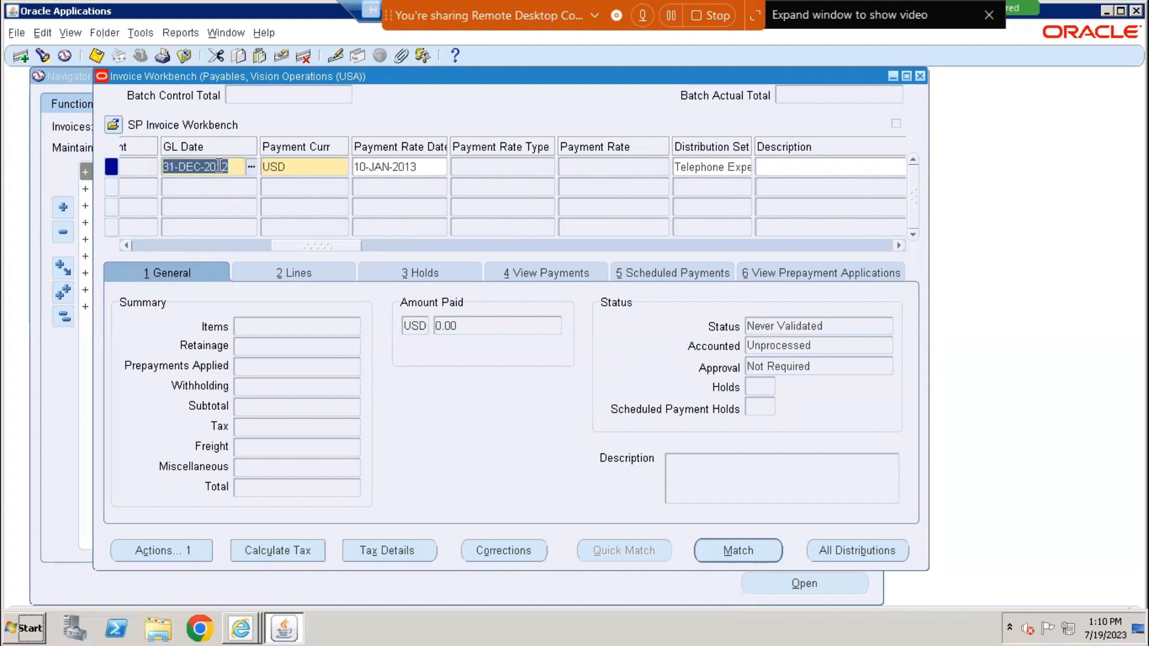
pyautogui.click(206, 247)
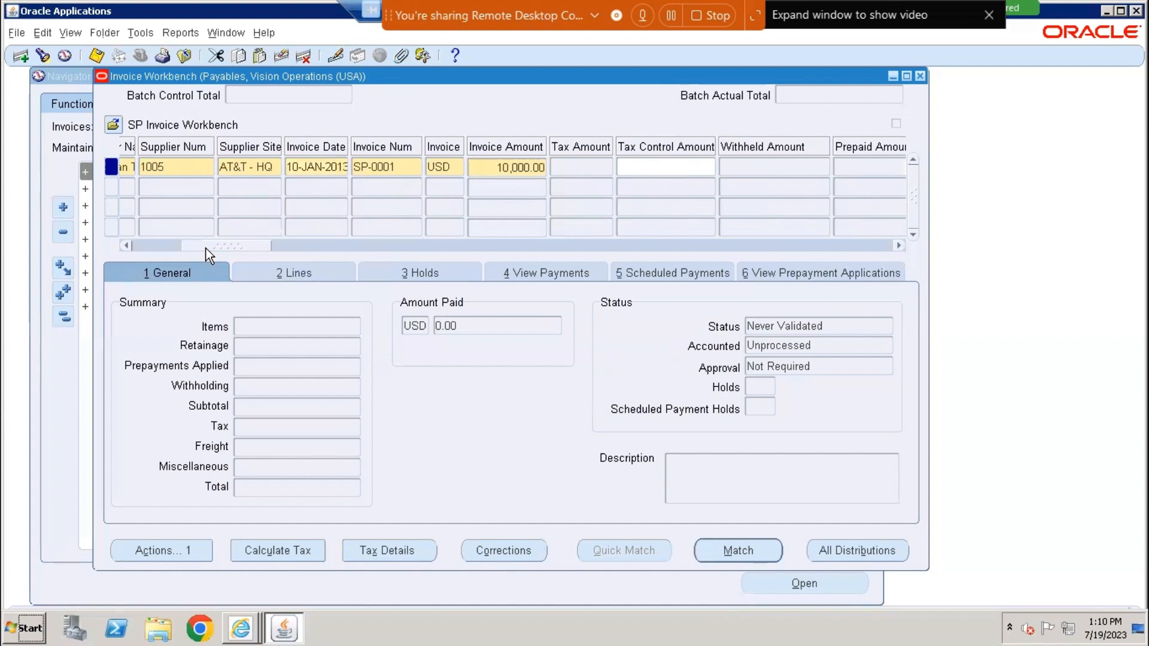
pyautogui.click(315, 167)
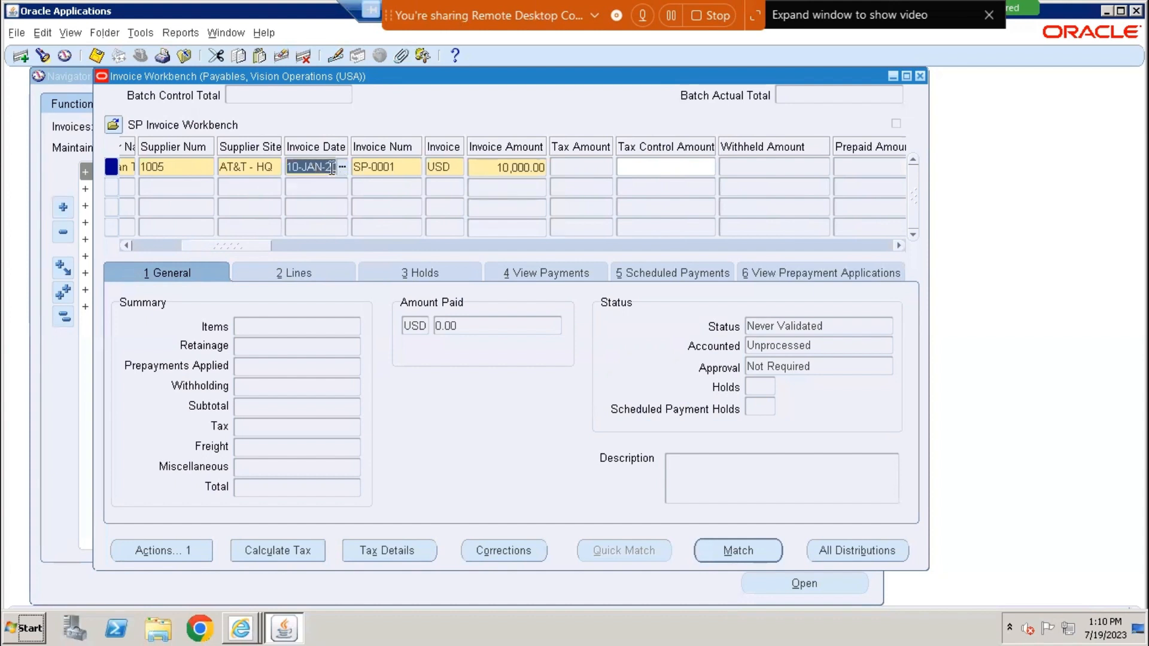
pyautogui.moveTo(303, 167); pyautogui.dragTo(319, 167)
pyautogui.write('DEC')
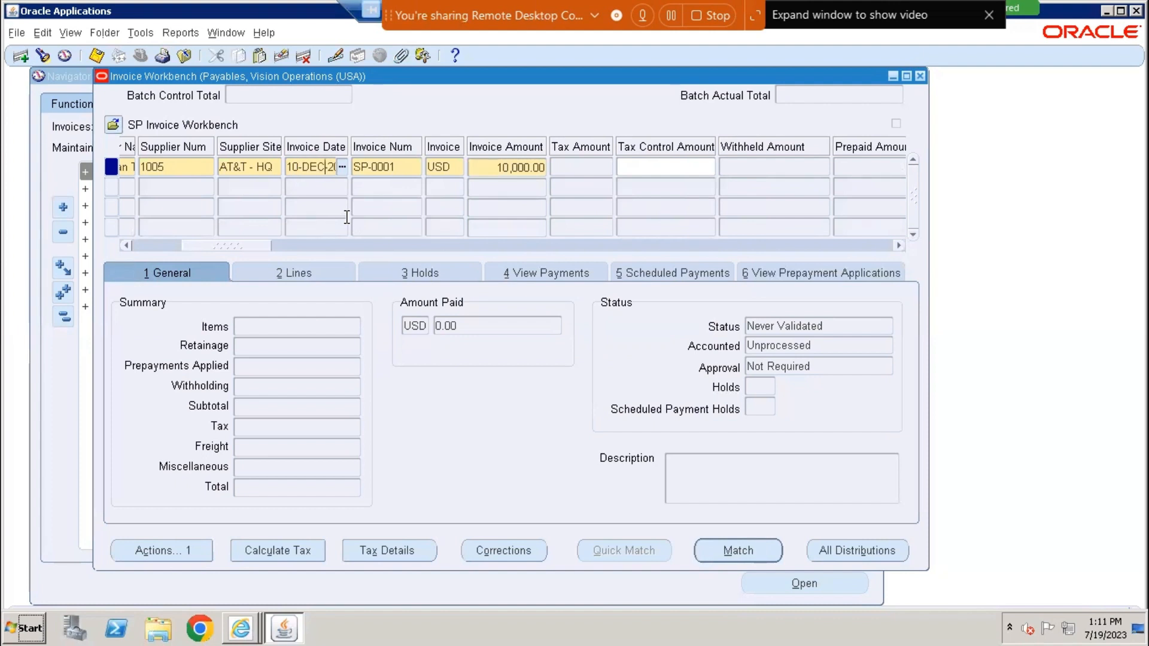
pyautogui.press('Right')
pyautogui.press('Right')
pyautogui.press('Right')
pyautogui.press('Right')
pyautogui.press('Right')
pyautogui.press('Tab')
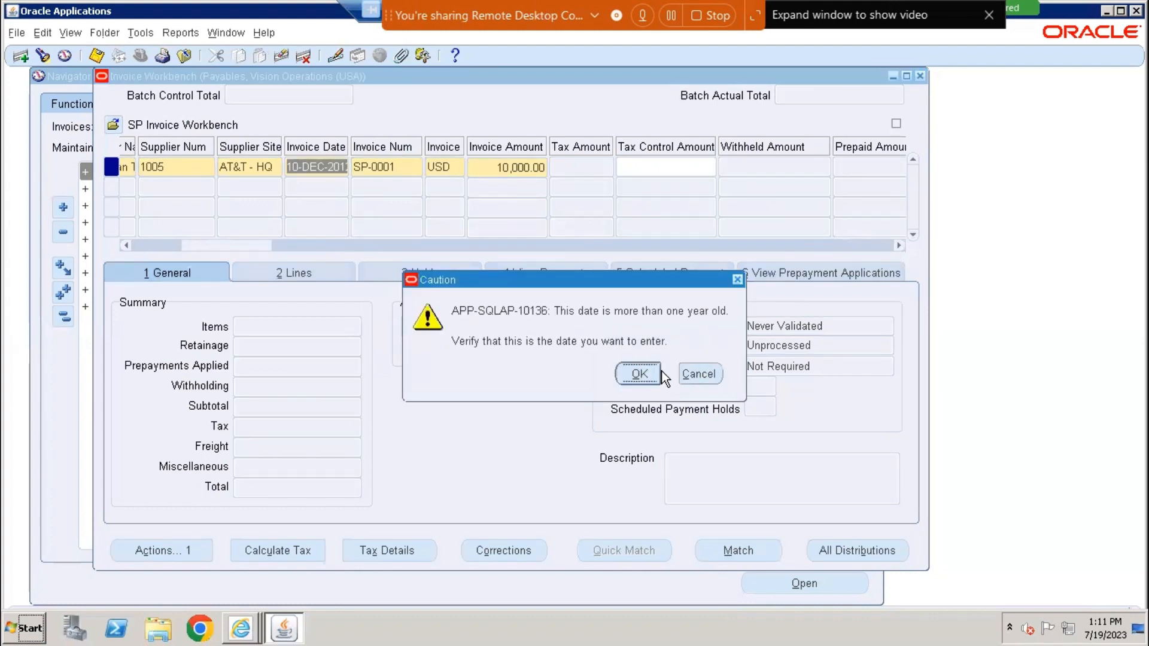
pyautogui.click(642, 374)
# Enter an amount of 10,000 on Item line 1 of invoice SP-0001
pyautogui.click(666, 247)
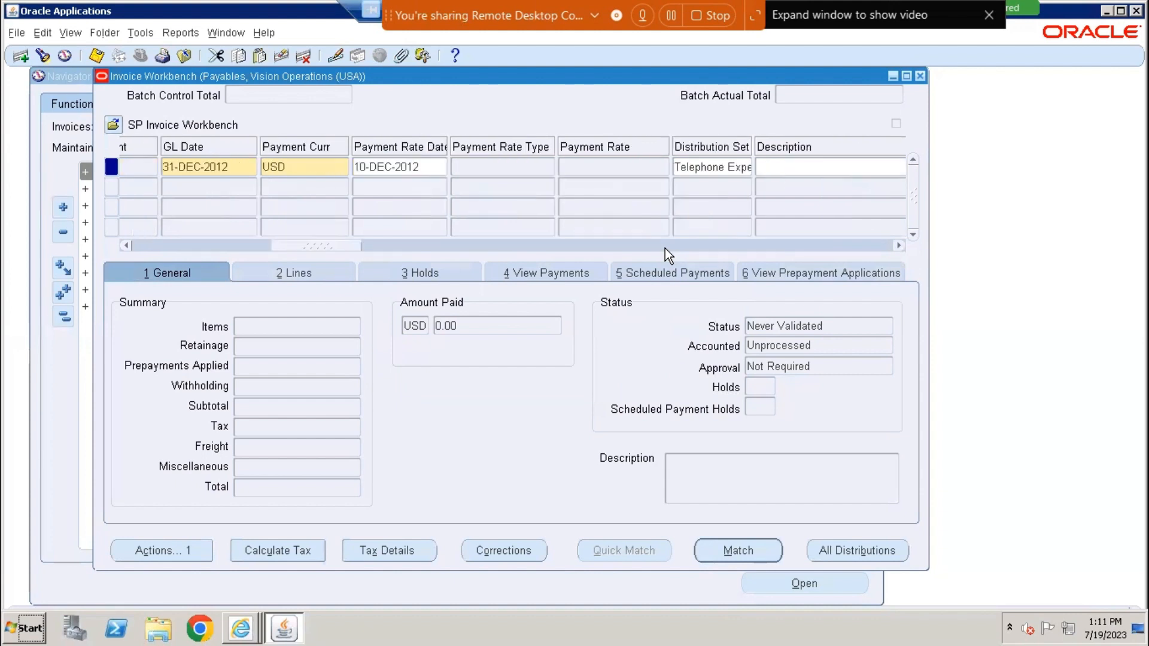
pyautogui.click(665, 248)
pyautogui.click(666, 247)
pyautogui.click(665, 249)
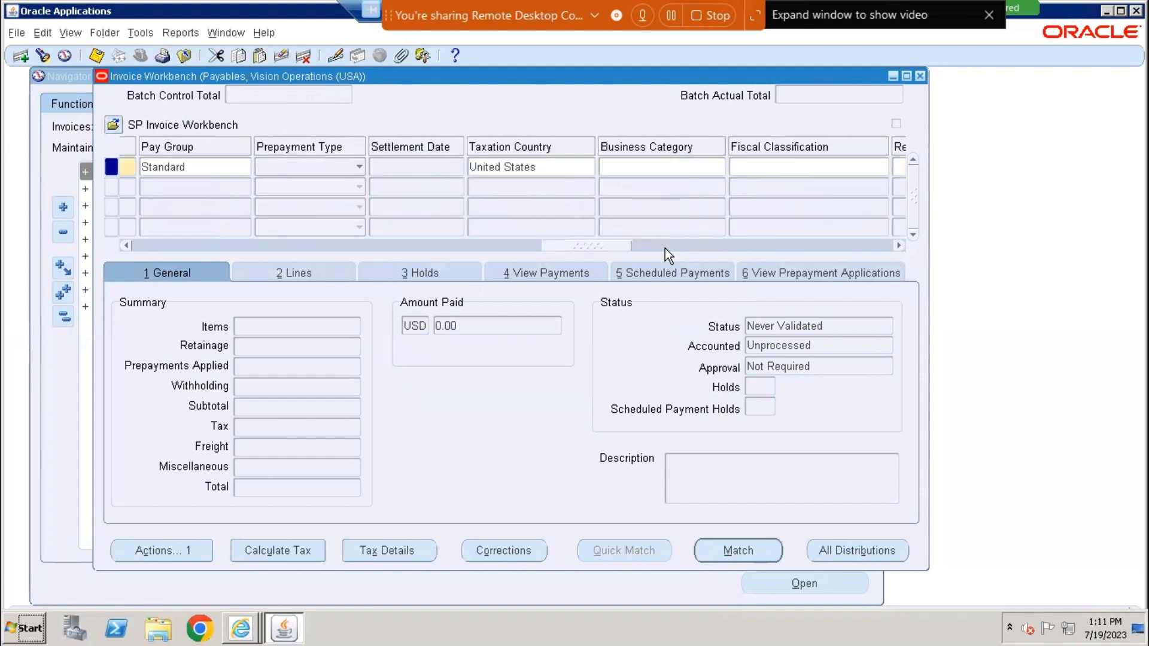
pyautogui.moveTo(604, 247); pyautogui.dragTo(113, 227)
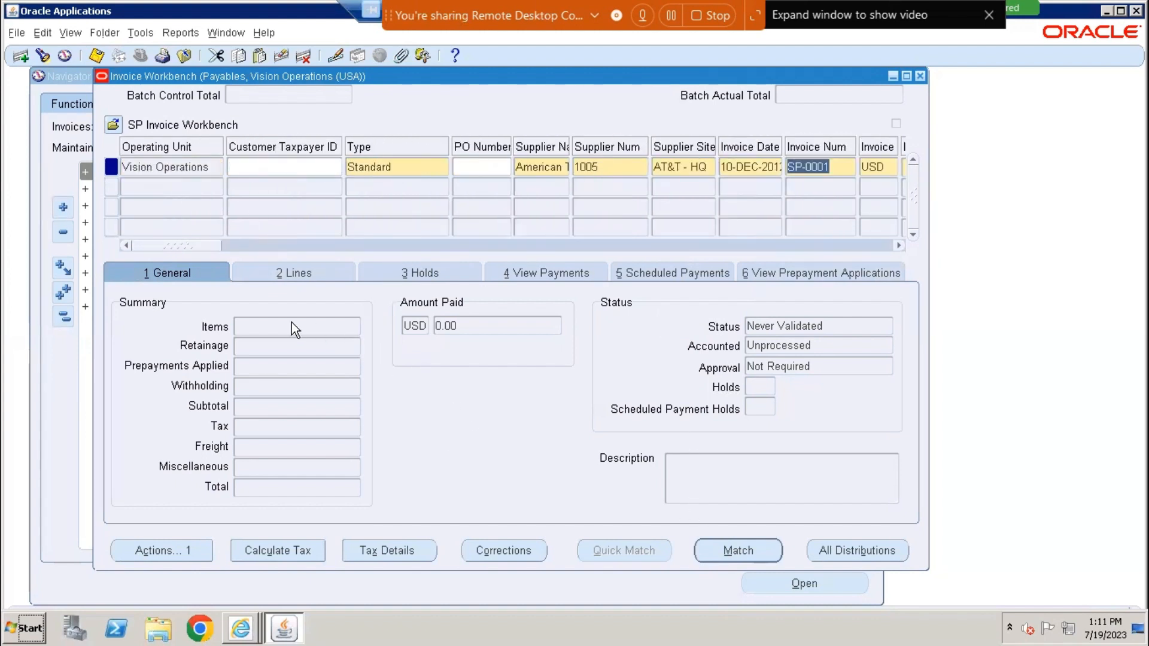
pyautogui.click(280, 273)
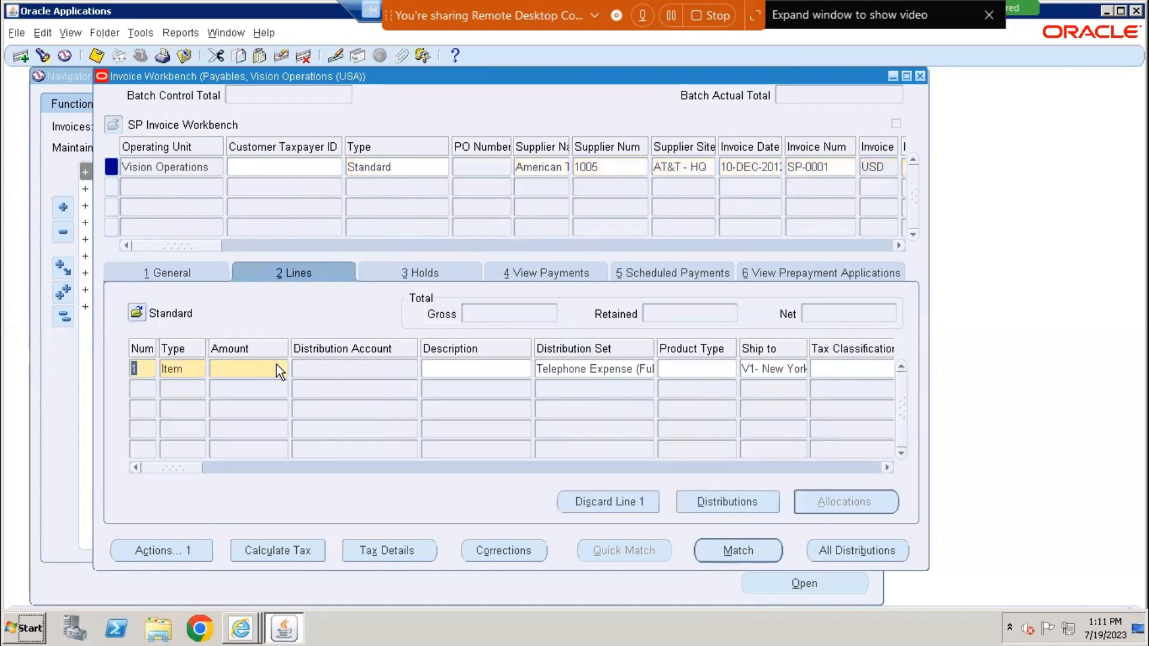
pyautogui.click(276, 367)
pyautogui.write('10,000')
pyautogui.press('Tab')
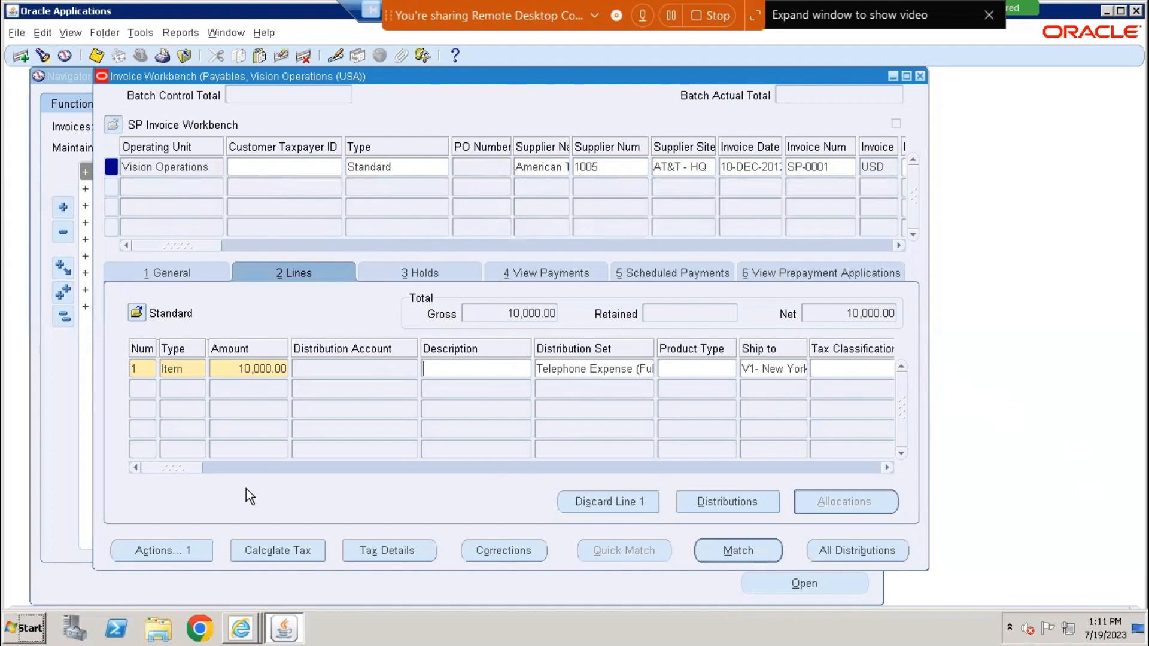
# Examine the distributions of invoice line 1, including the account segments of distribution 5 and the validation status
pyautogui.moveTo(190, 470); pyautogui.dragTo(121, 458)
pyautogui.click(740, 501)
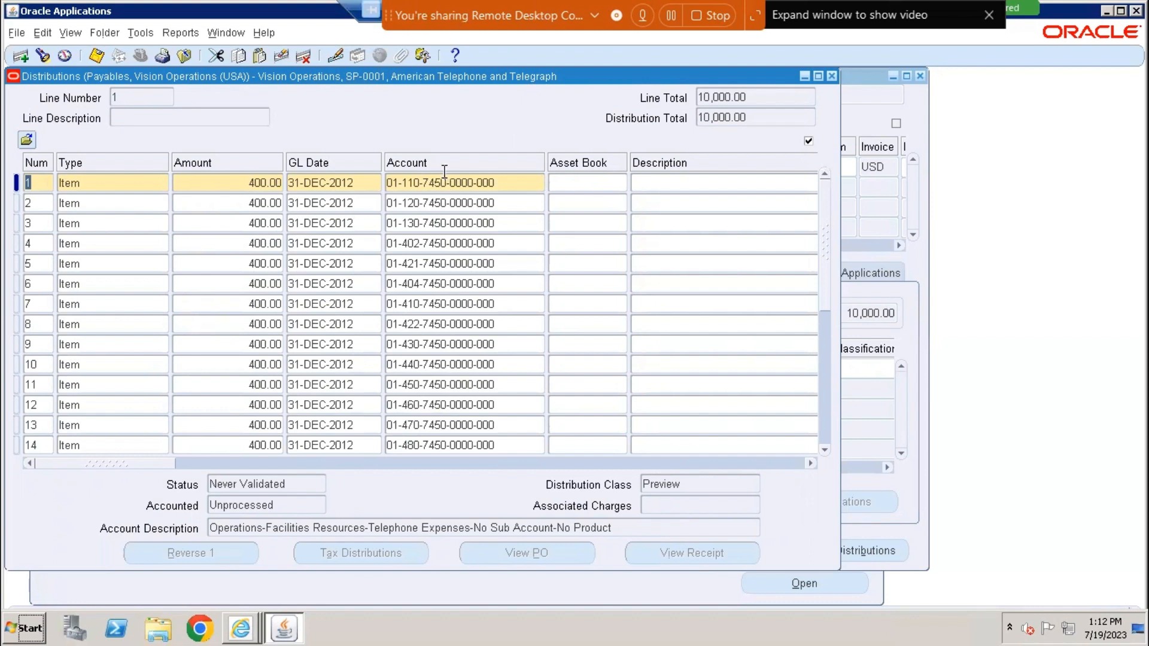
pyautogui.click(413, 183)
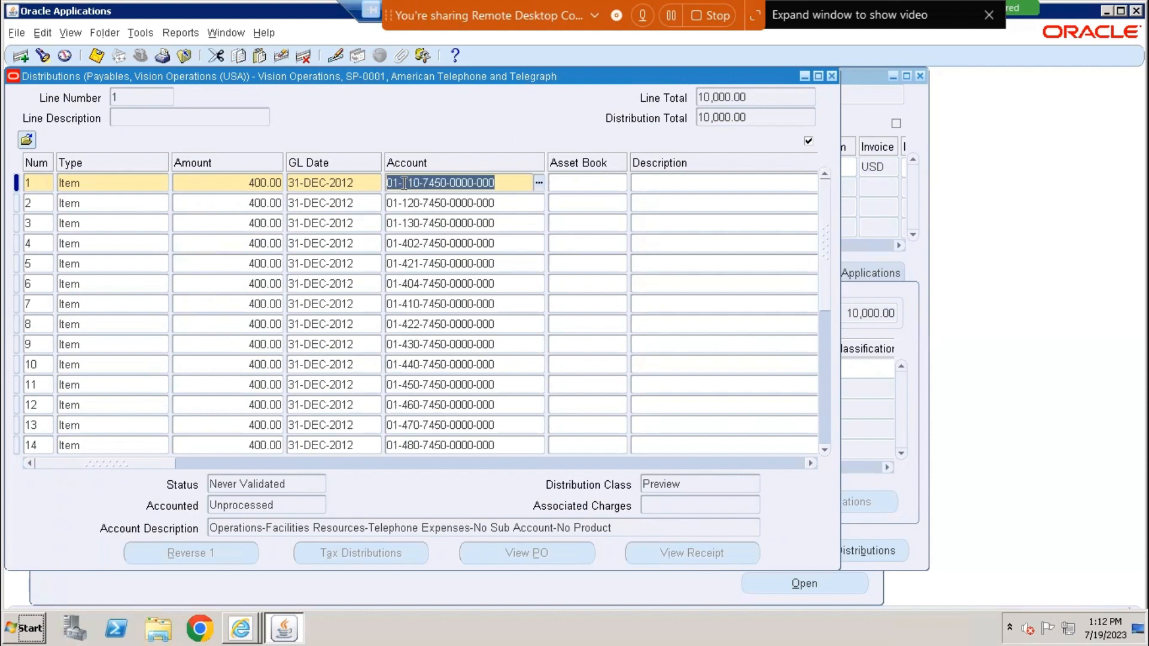
pyautogui.click(401, 183)
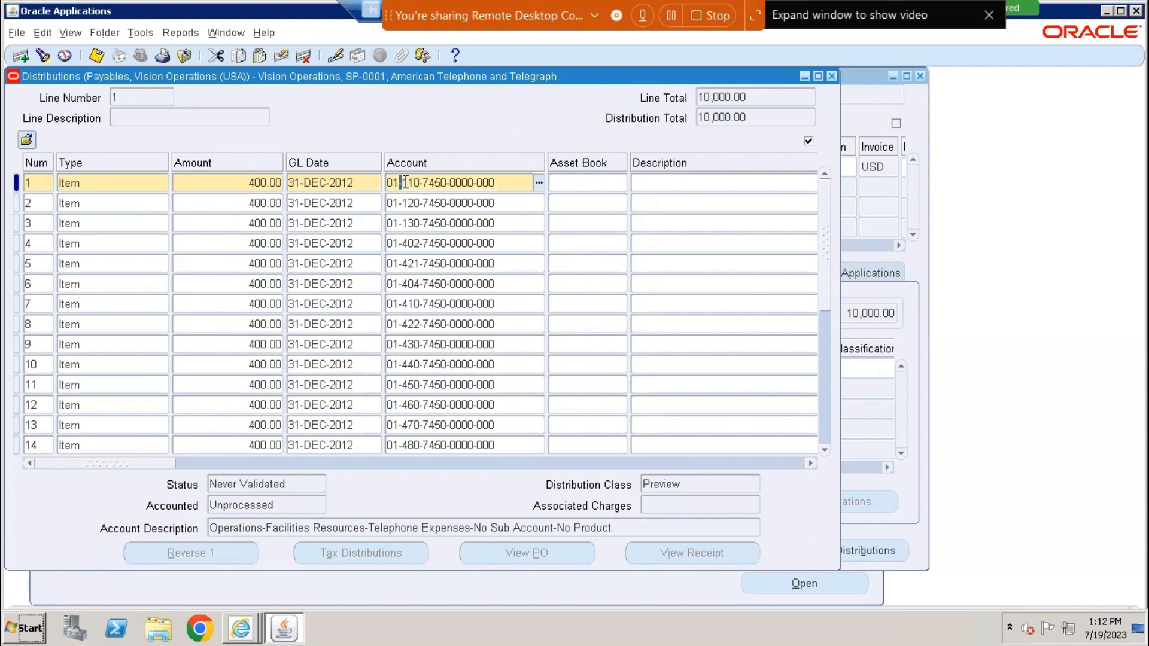
pyautogui.moveTo(401, 183); pyautogui.dragTo(425, 193)
pyautogui.click(458, 258)
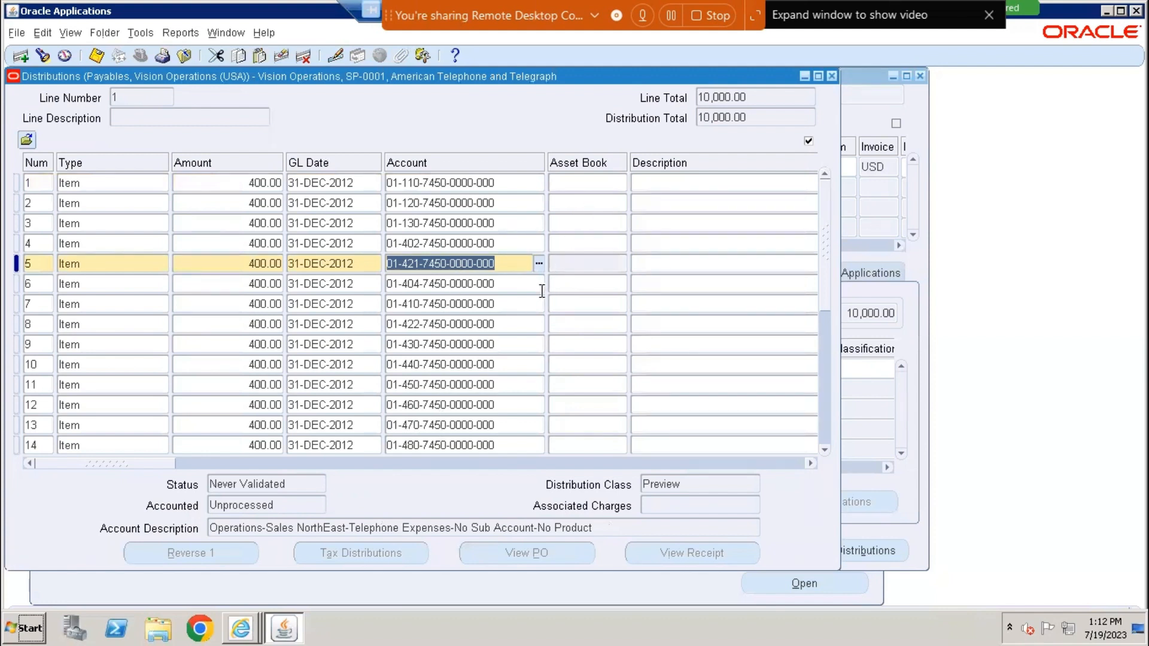
pyautogui.click(538, 264)
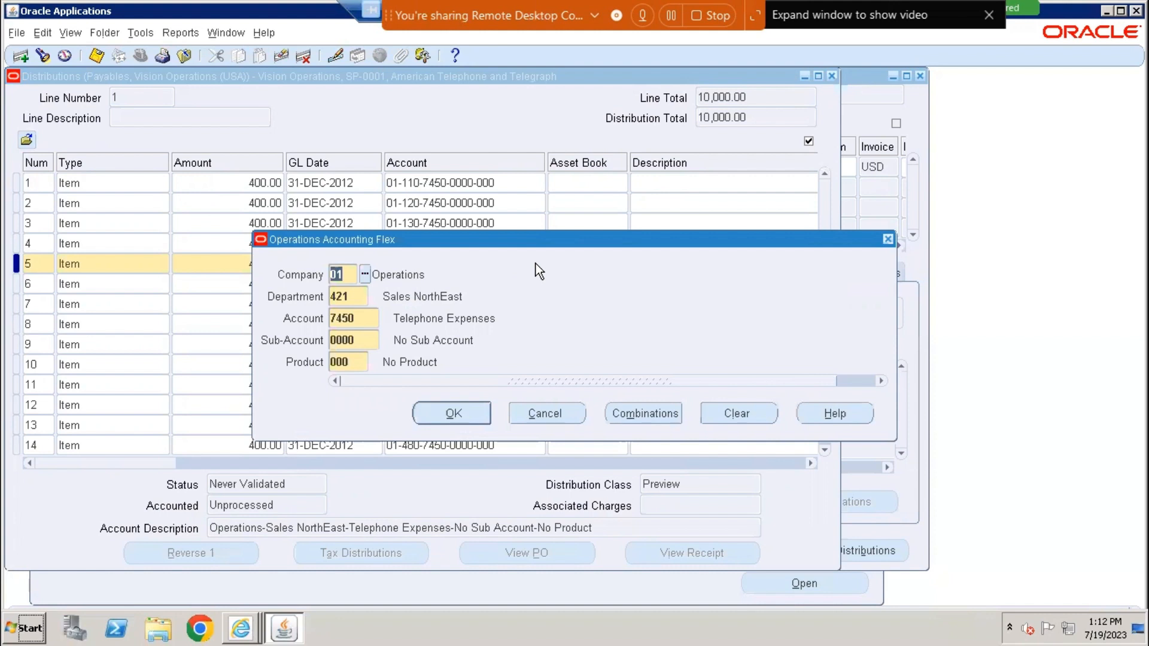
pyautogui.click(443, 422)
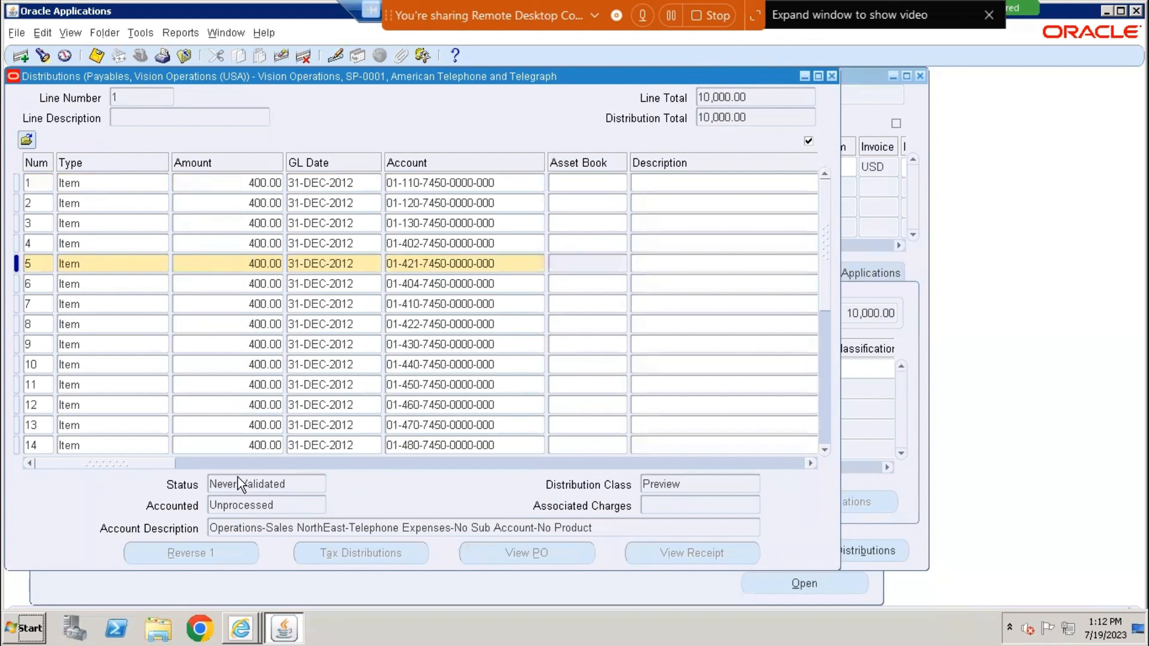
pyautogui.moveTo(213, 482); pyautogui.dragTo(336, 477)
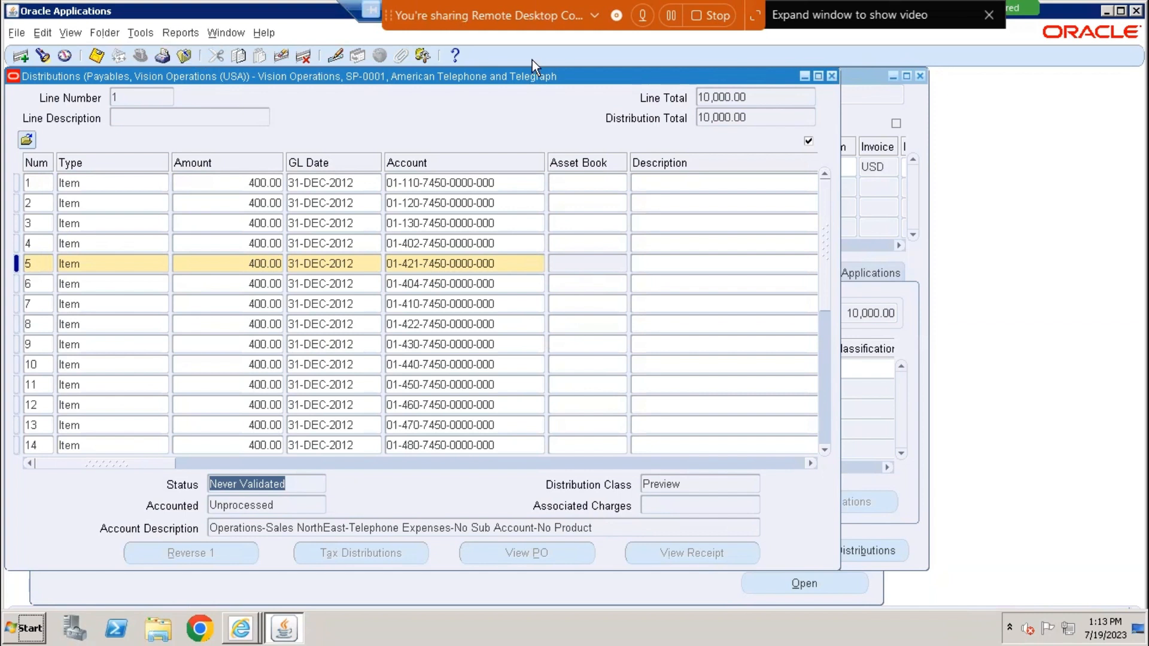
# Save invoice SP-0001 with its distributions and run the Validate action on it
pyautogui.click(96, 53)
pyautogui.click(831, 78)
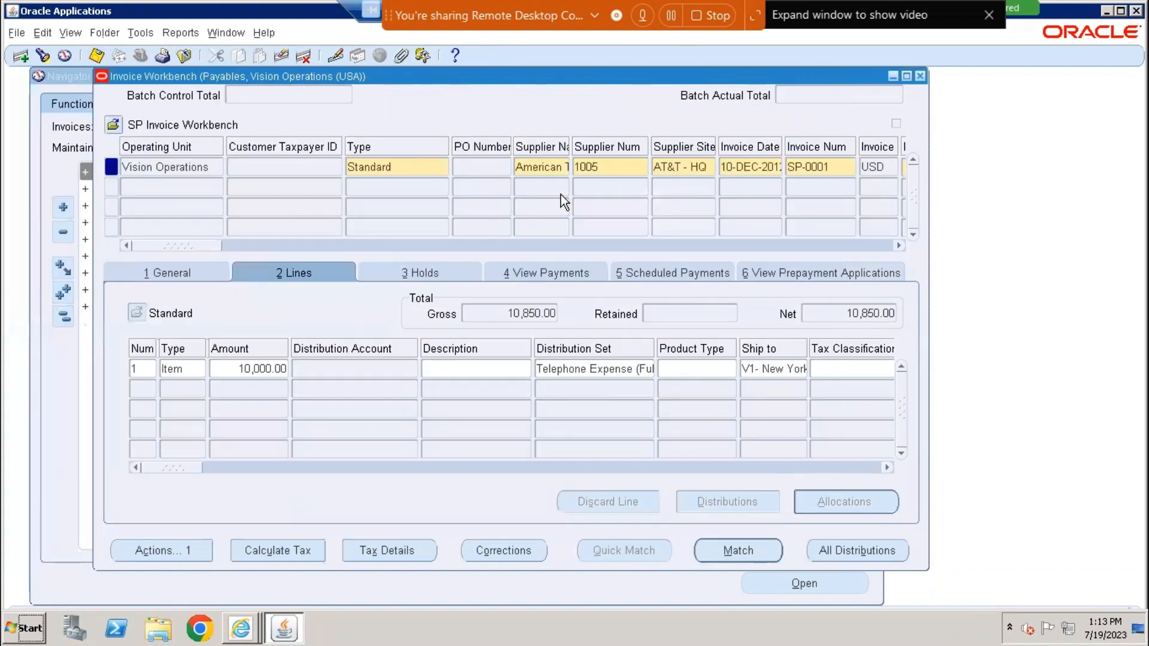
pyautogui.click(167, 271)
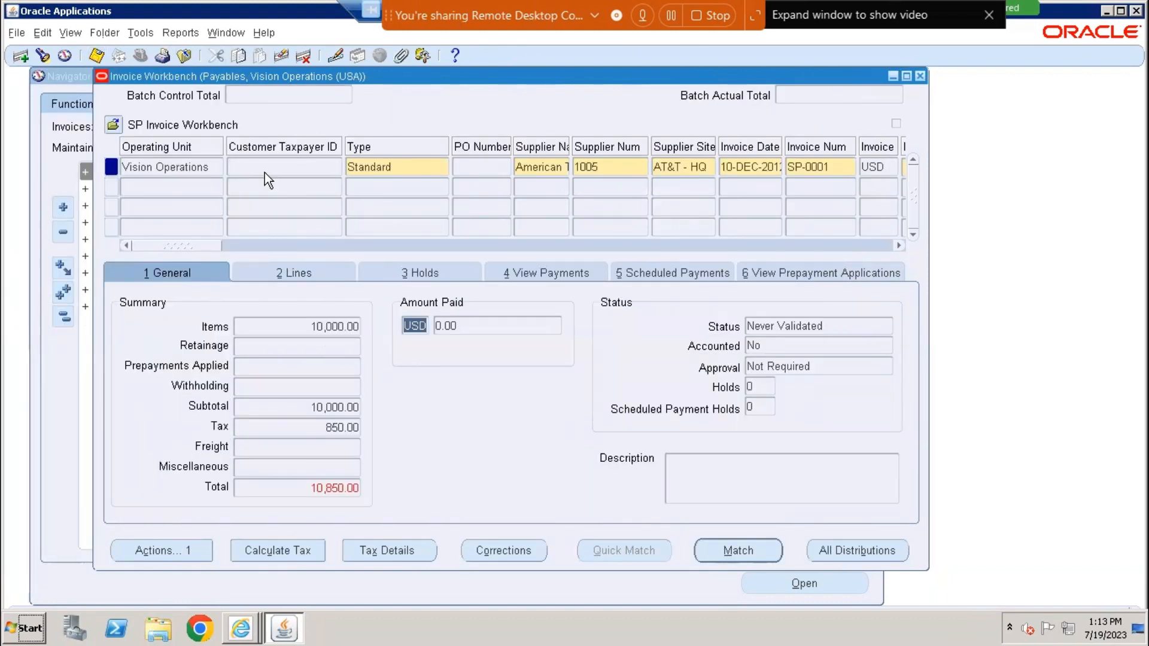
pyautogui.click(160, 555)
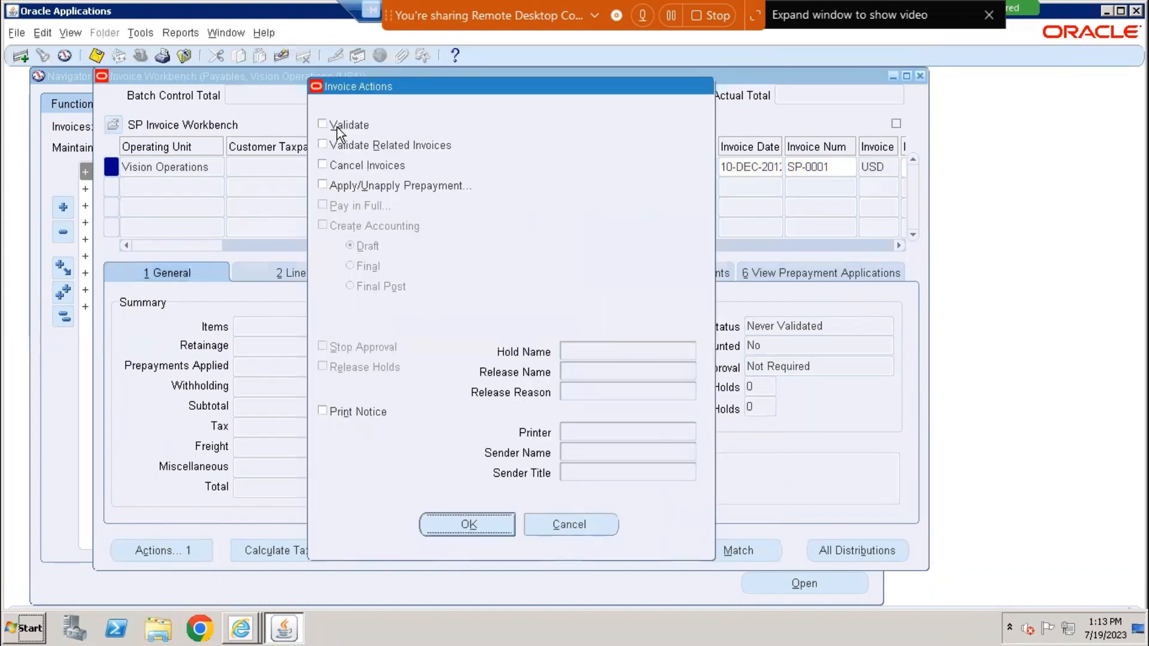
pyautogui.click(337, 127)
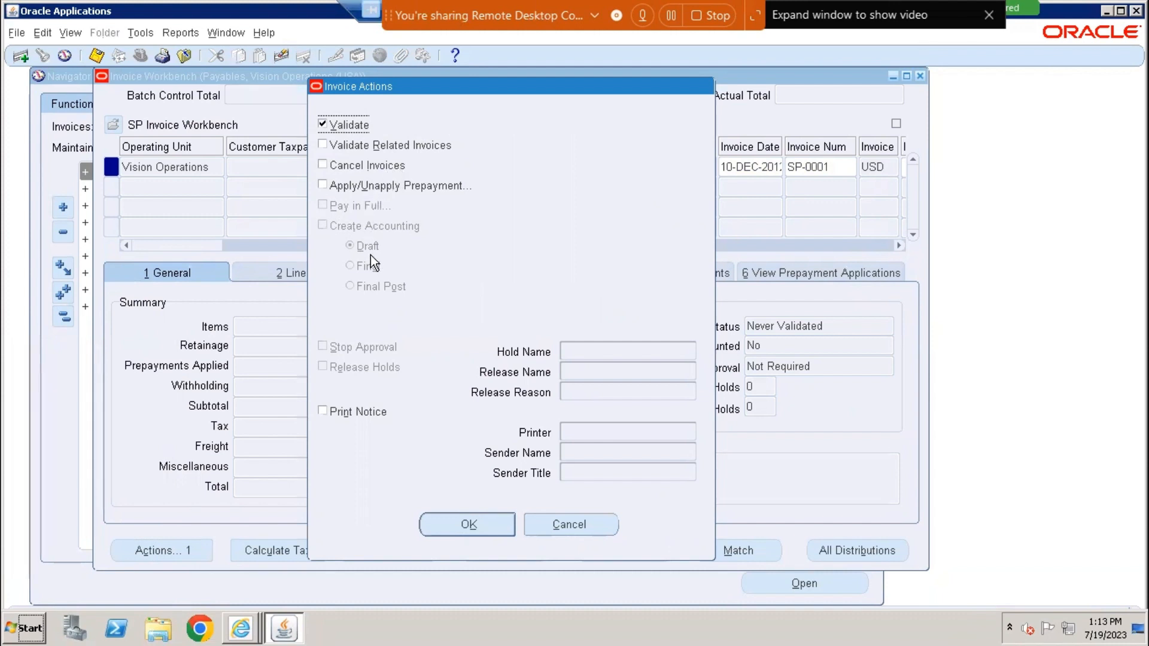
pyautogui.click(463, 529)
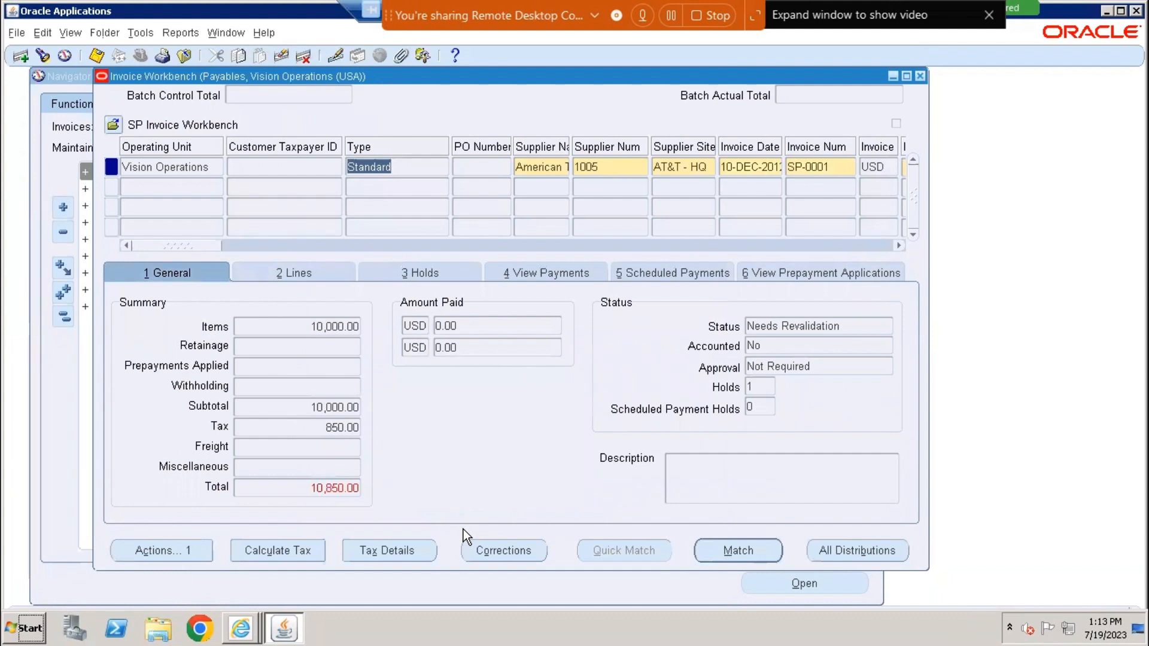
# Examine the invoice's tax amount and the jurisdictions and rates in its tax lines summary
pyautogui.click(308, 426)
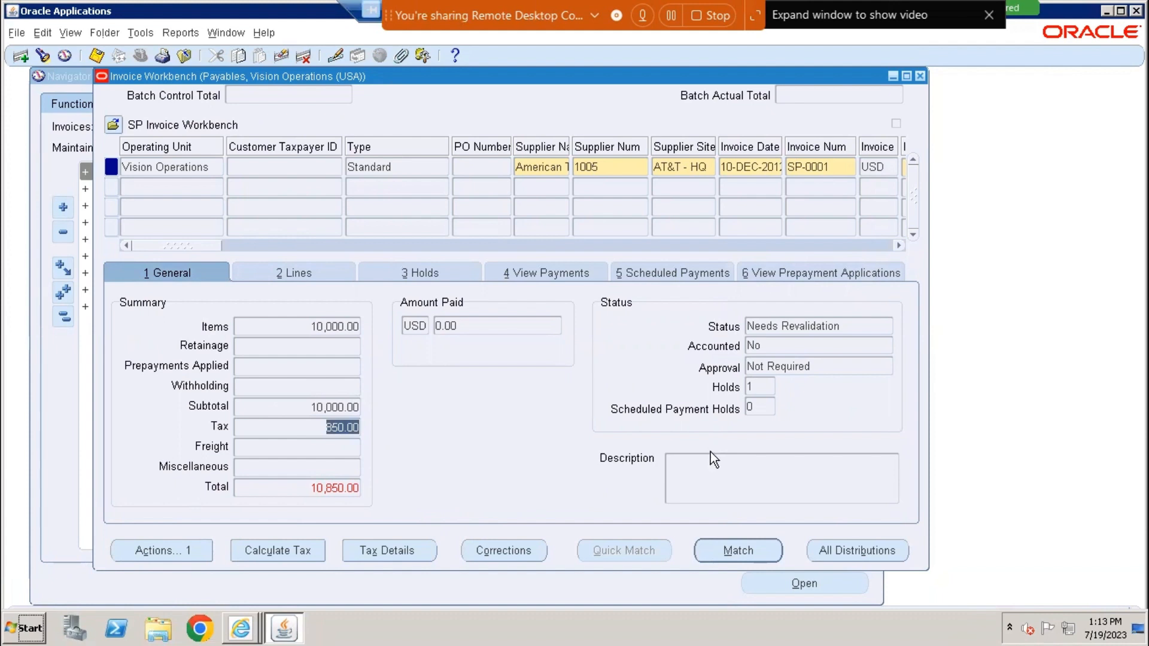
pyautogui.click(386, 550)
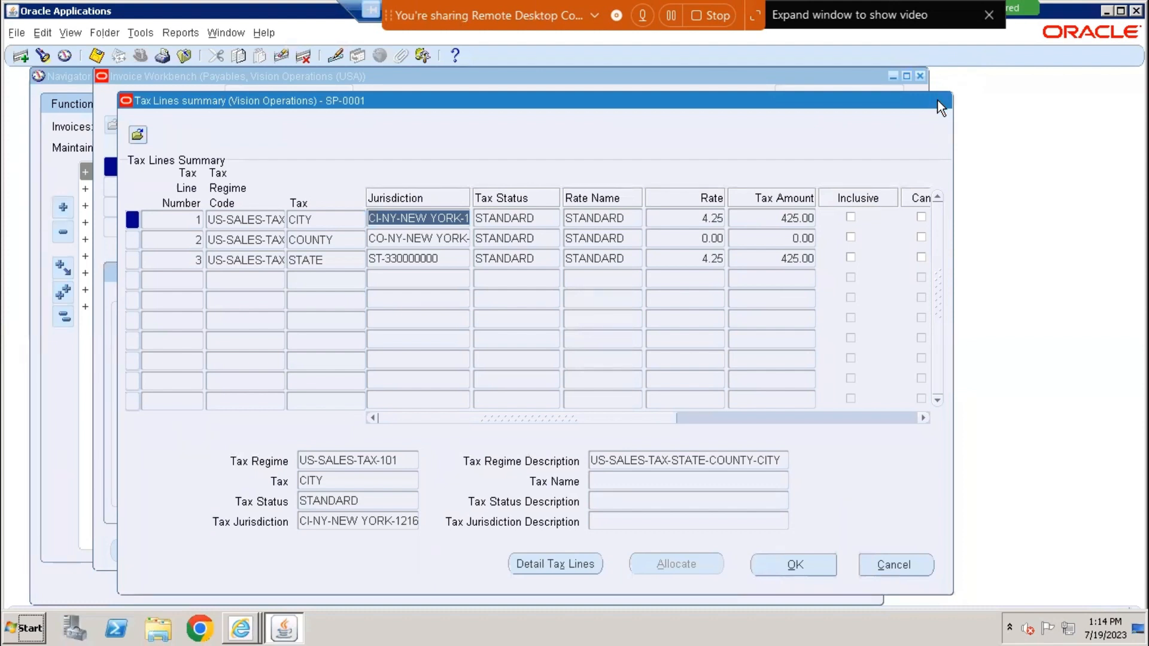
pyautogui.click(867, 565)
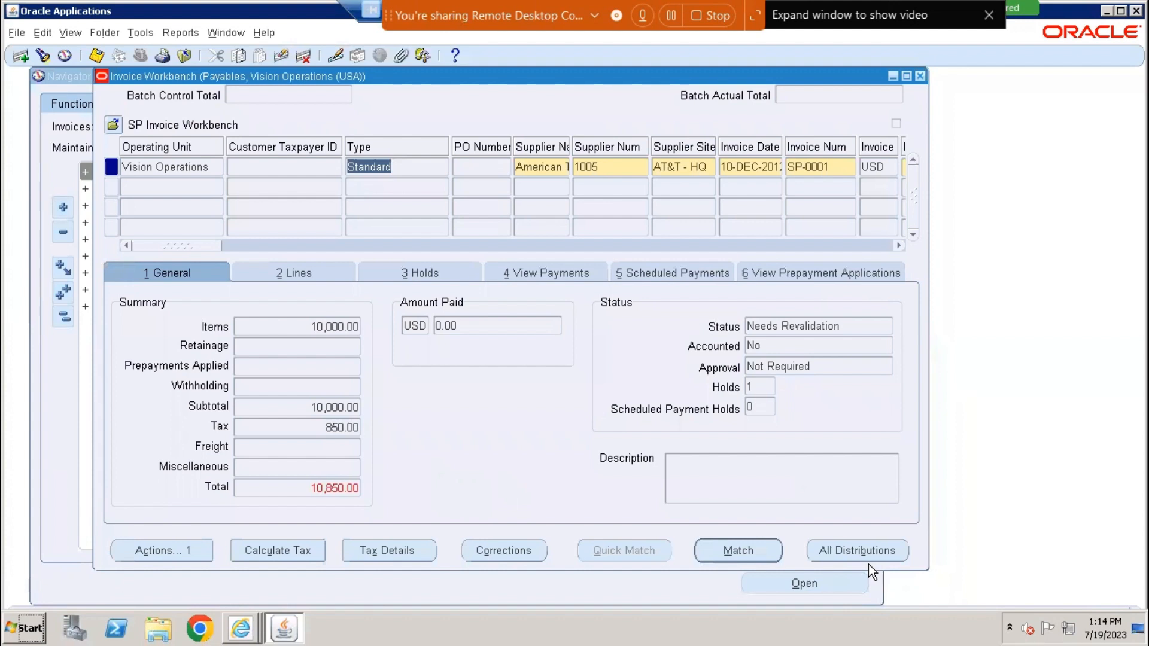
pyautogui.click(328, 434)
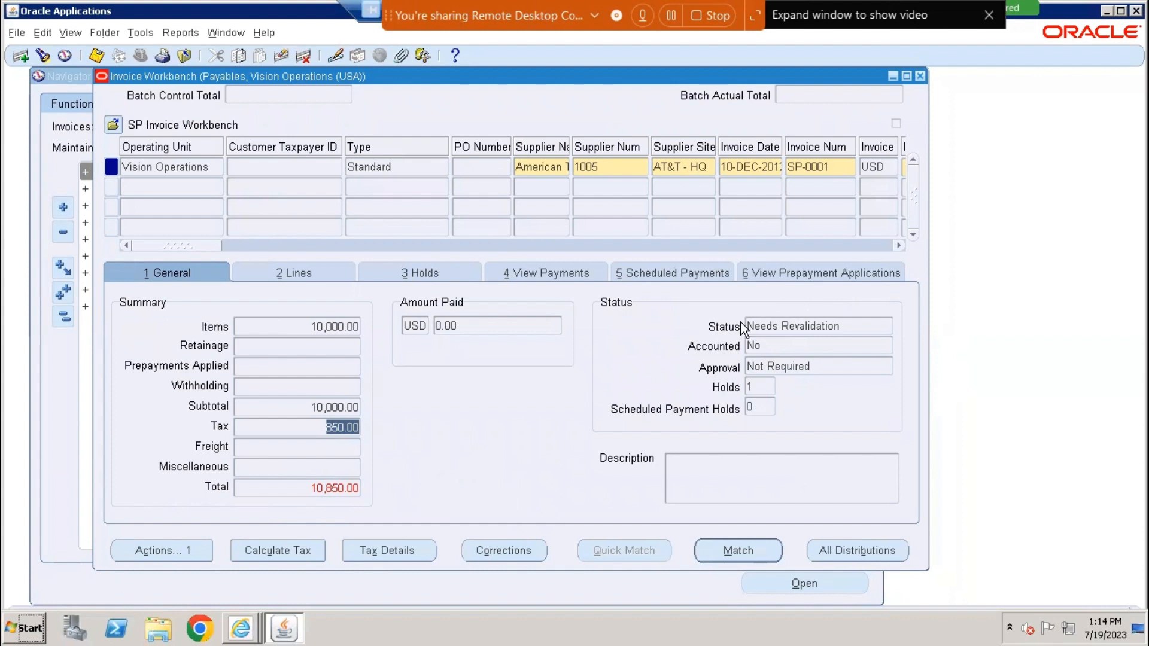
# Read the full hold reason of the Line Variance hold on invoice SP-0001
pyautogui.click(430, 268)
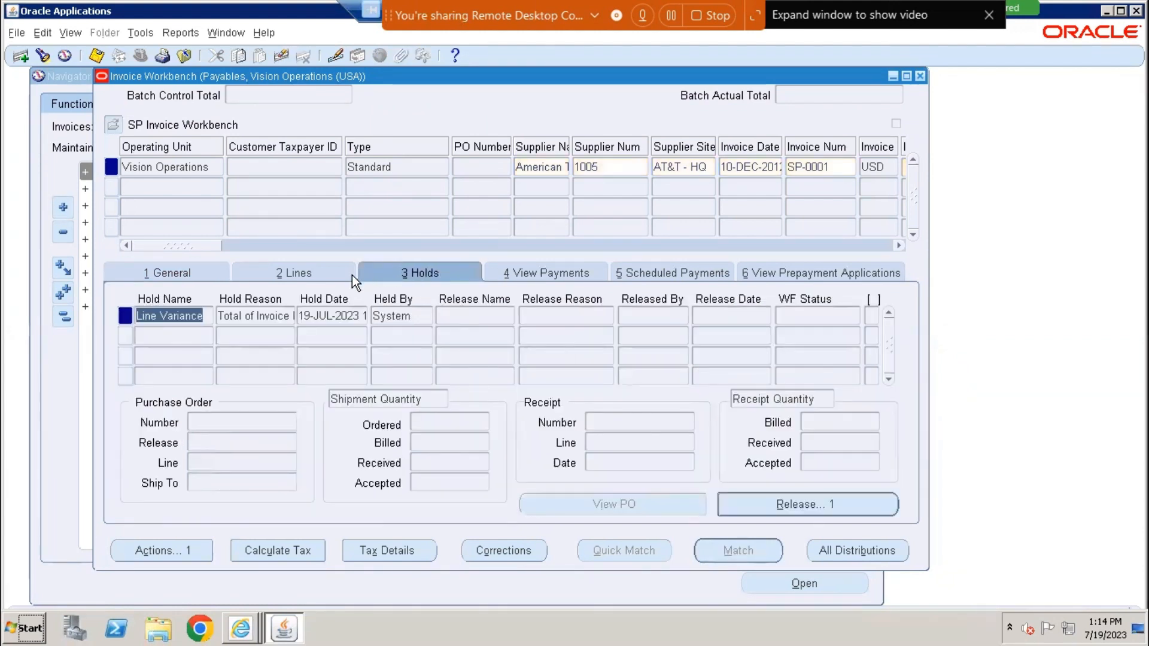
pyautogui.click(219, 315)
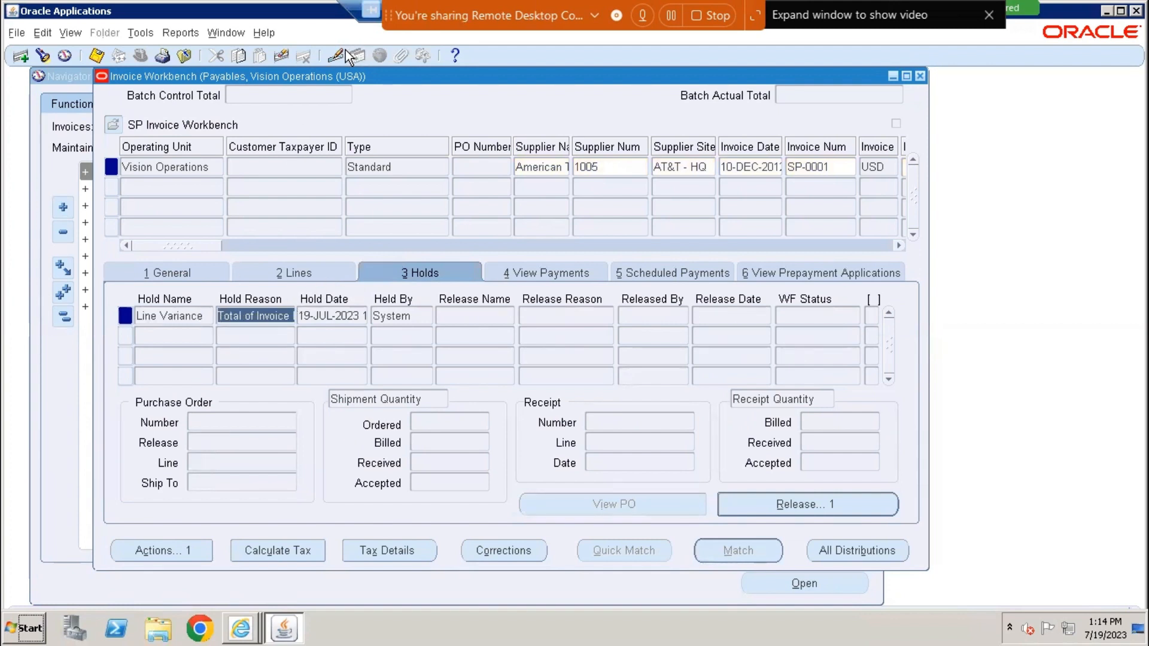
pyautogui.click(329, 52)
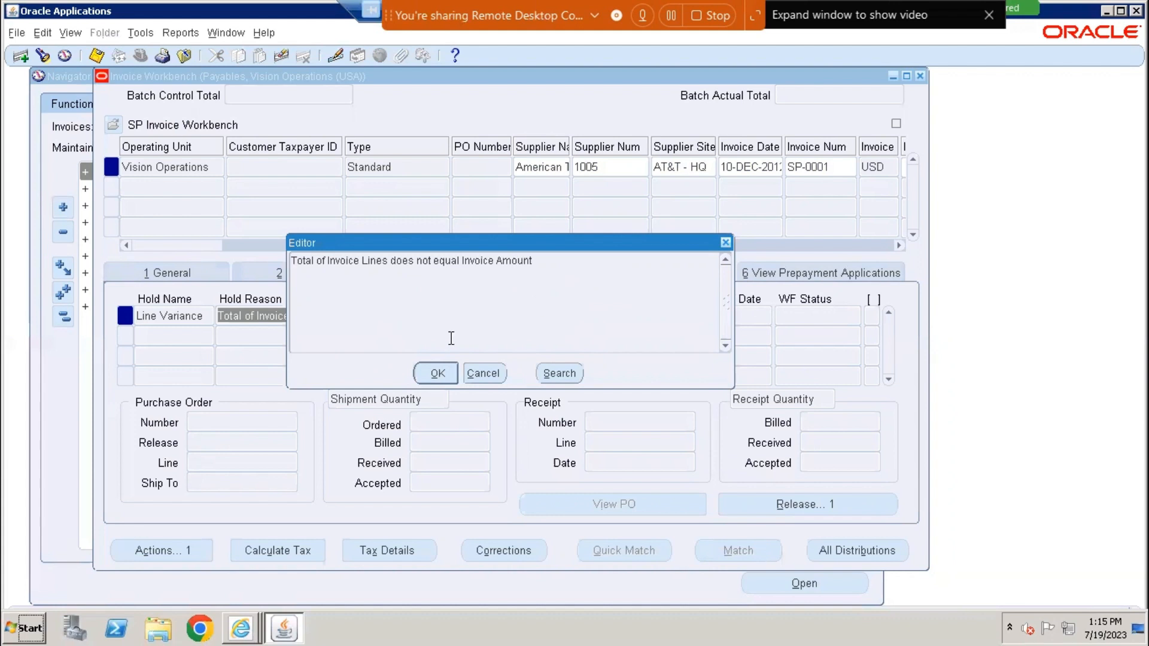
pyautogui.click(436, 374)
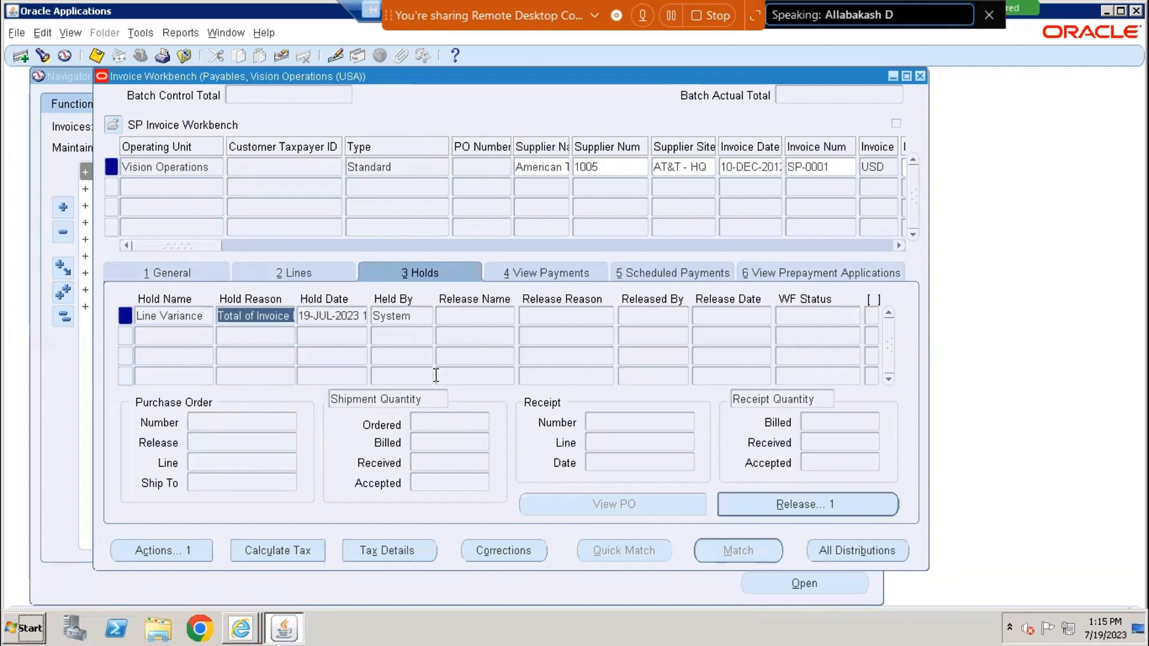
# Review the invoice lines and inspect the account segments of line 1's first distribution
pyautogui.click(298, 273)
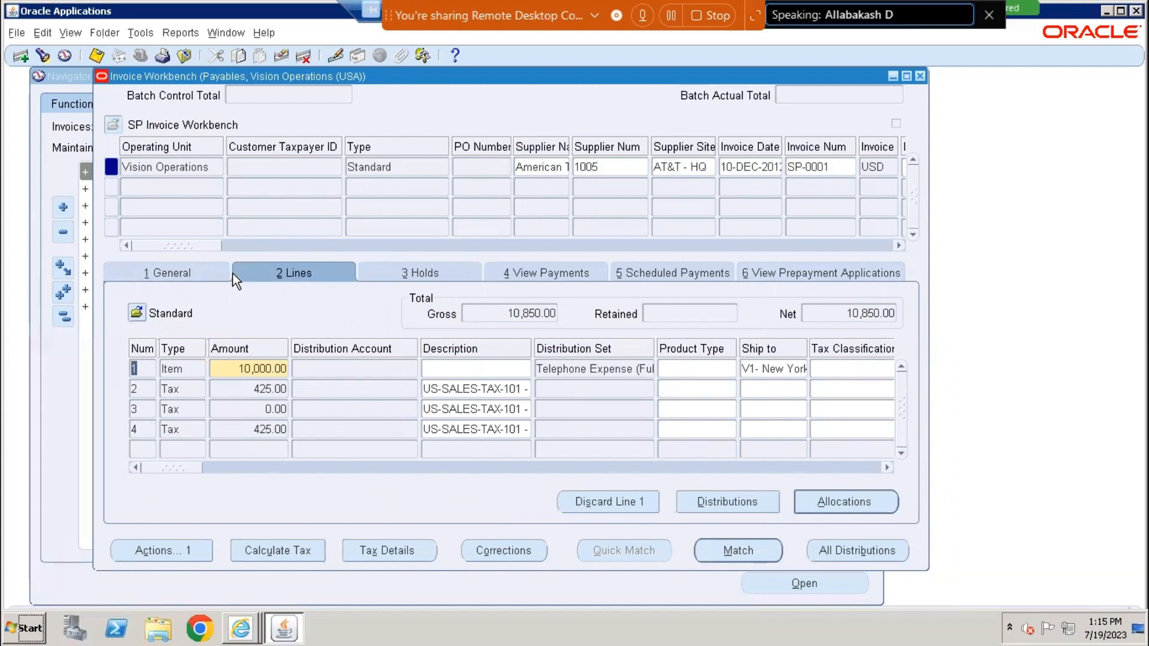
pyautogui.click(726, 503)
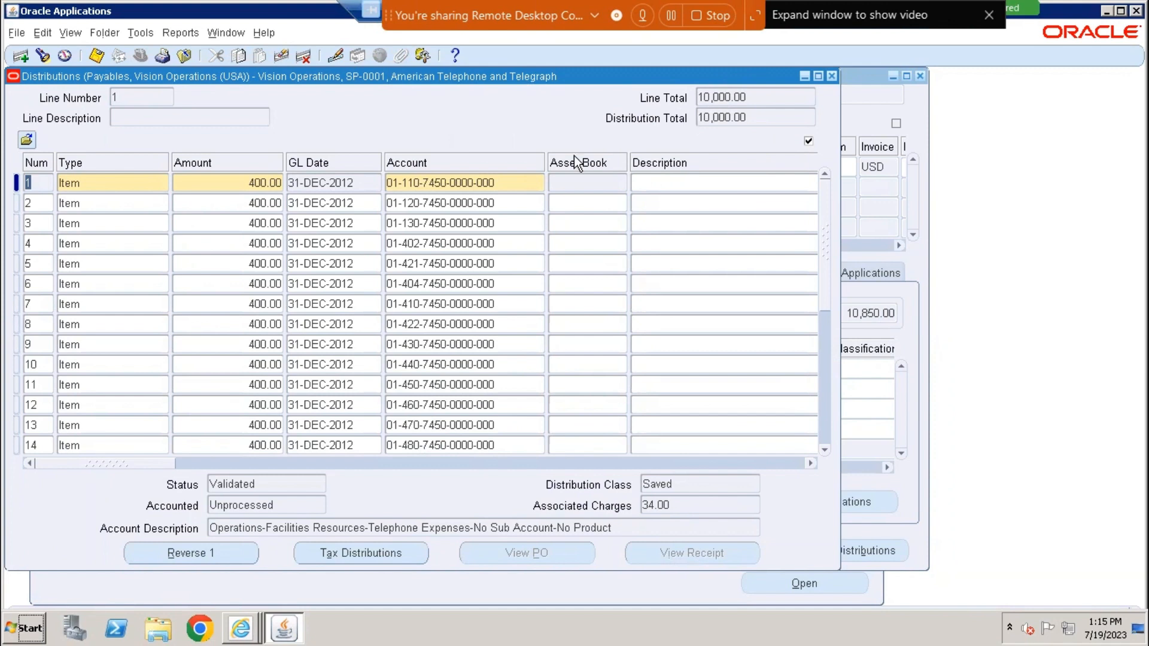
pyautogui.click(401, 181)
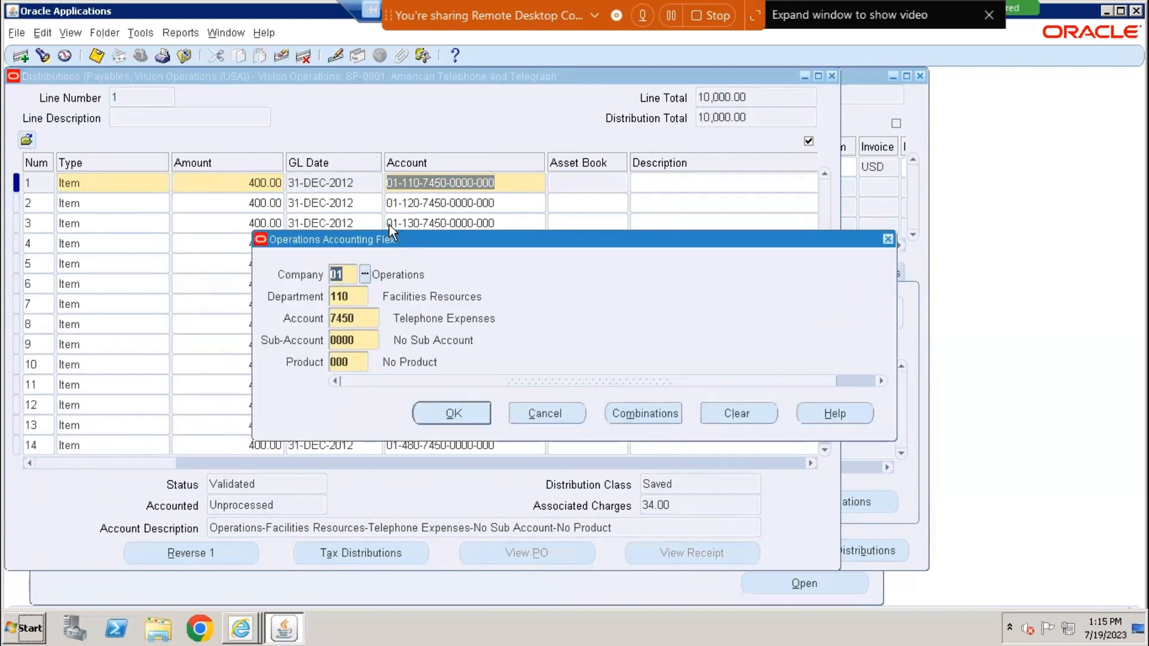
pyautogui.moveTo(416, 224); pyautogui.dragTo(454, 357)
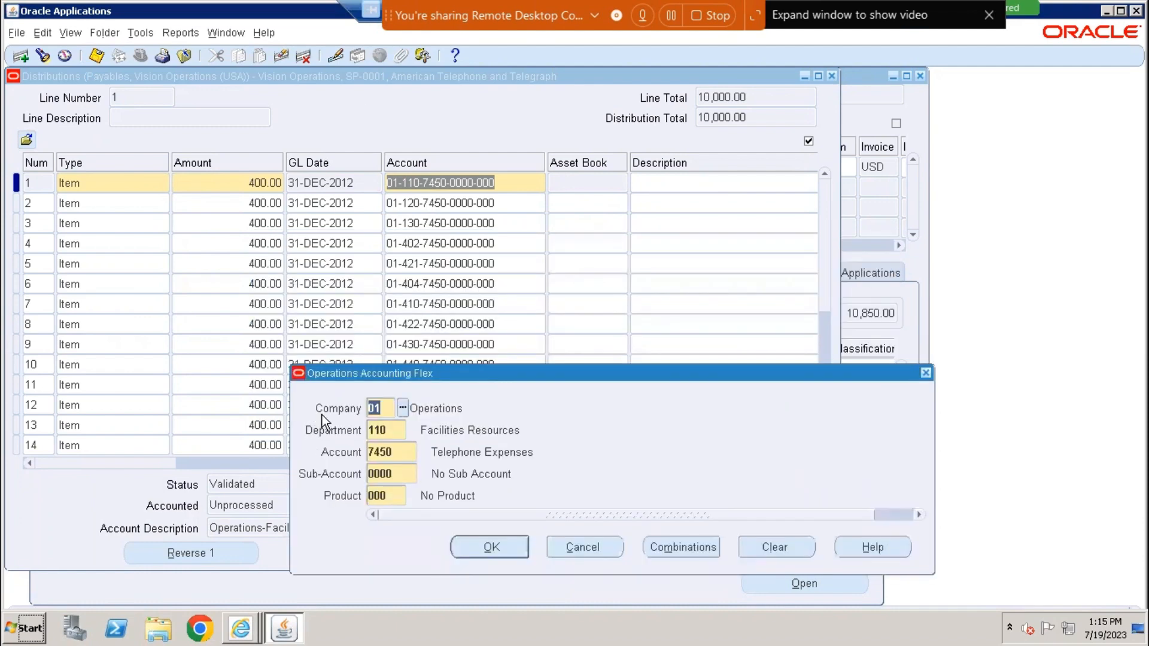
pyautogui.click(471, 548)
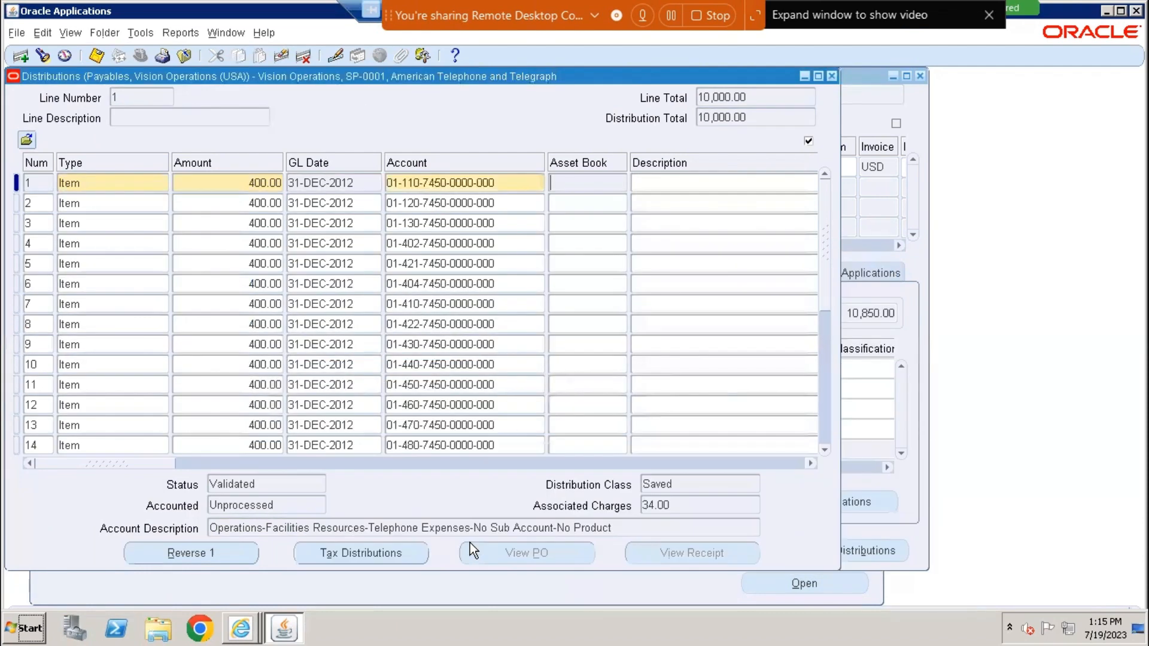
# Close line 1's distributions and review the header fields and General summary of invoice SP-0001
pyautogui.click(831, 76)
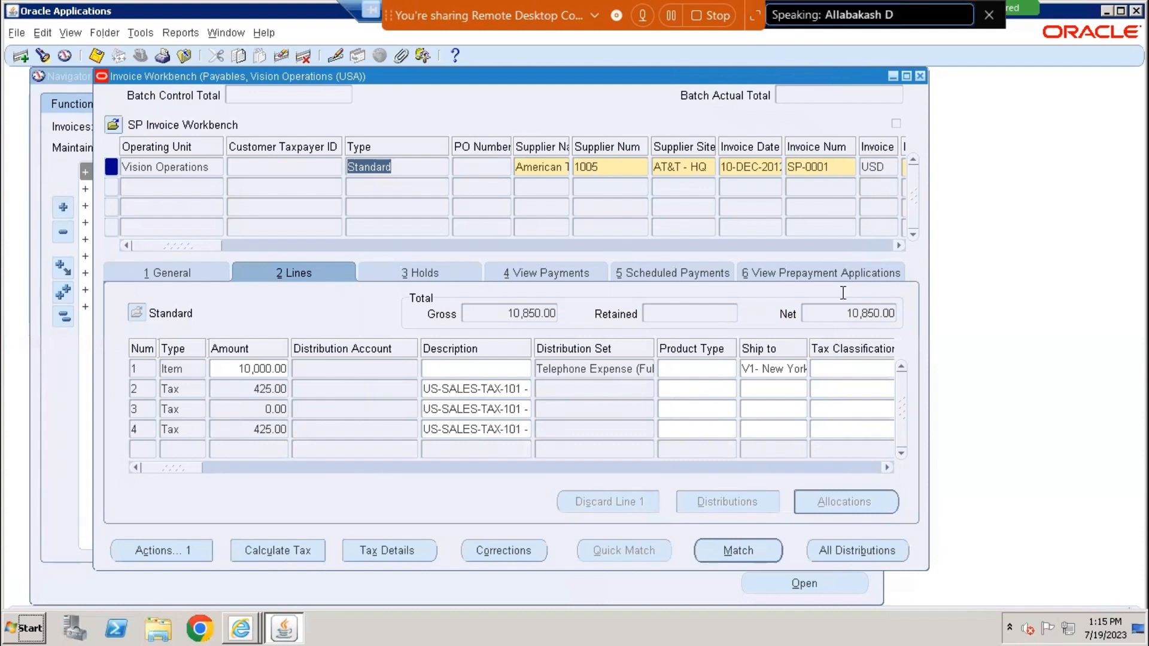
pyautogui.click(892, 246)
pyautogui.click(892, 247)
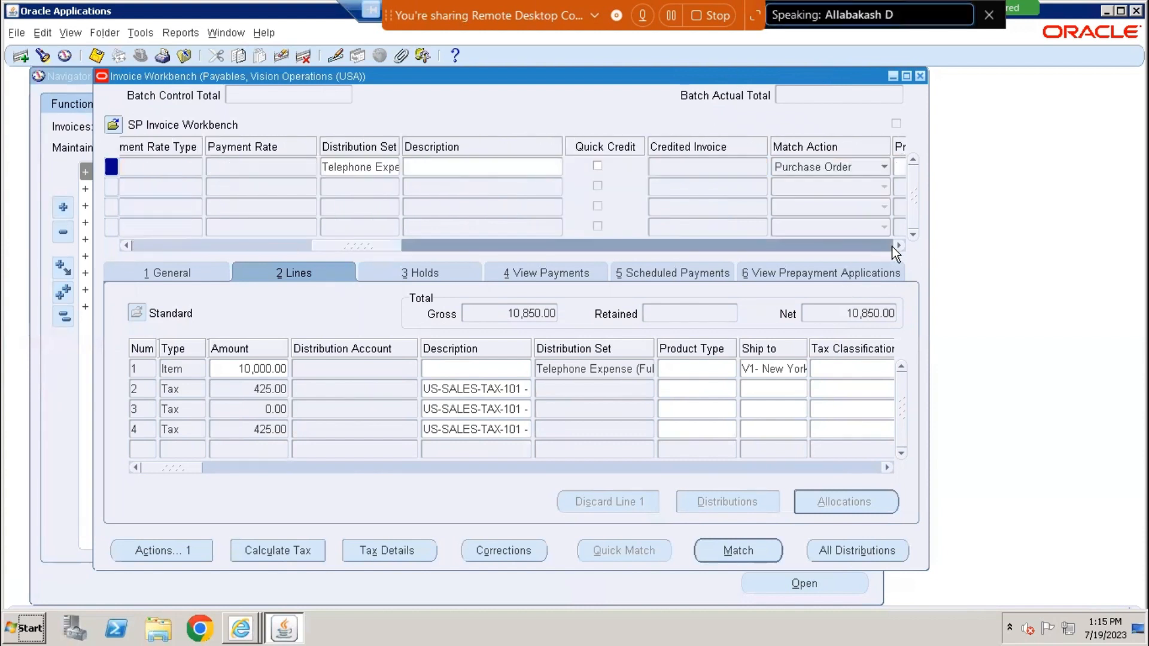
pyautogui.click(243, 245)
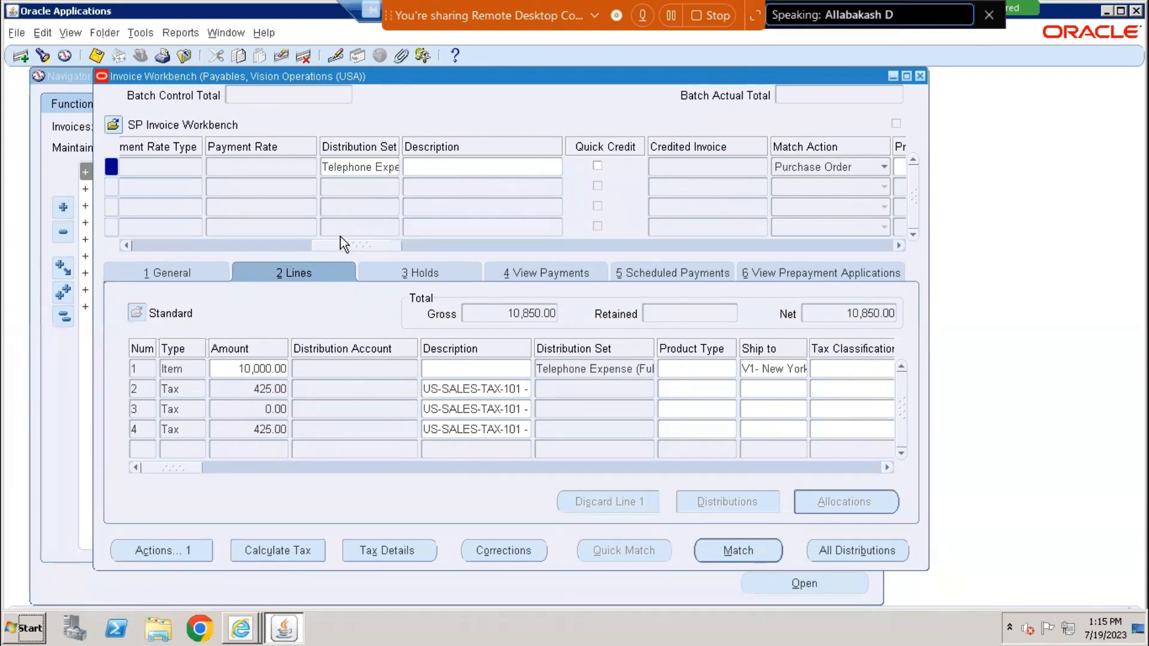
pyautogui.click(307, 230)
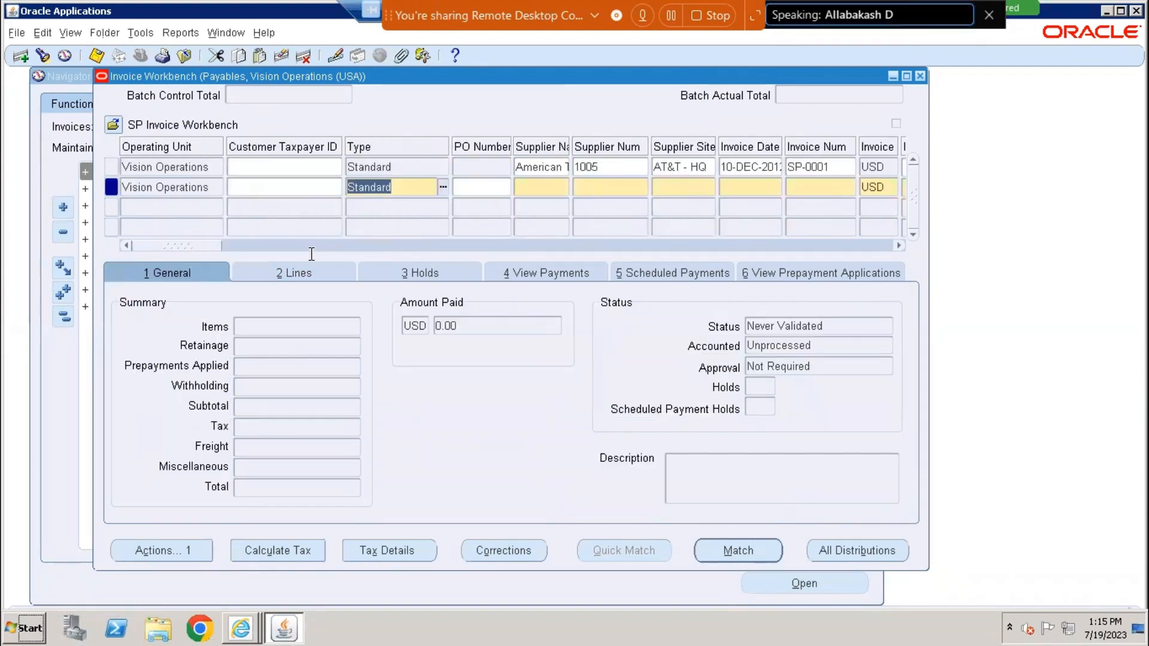
pyautogui.click(249, 167)
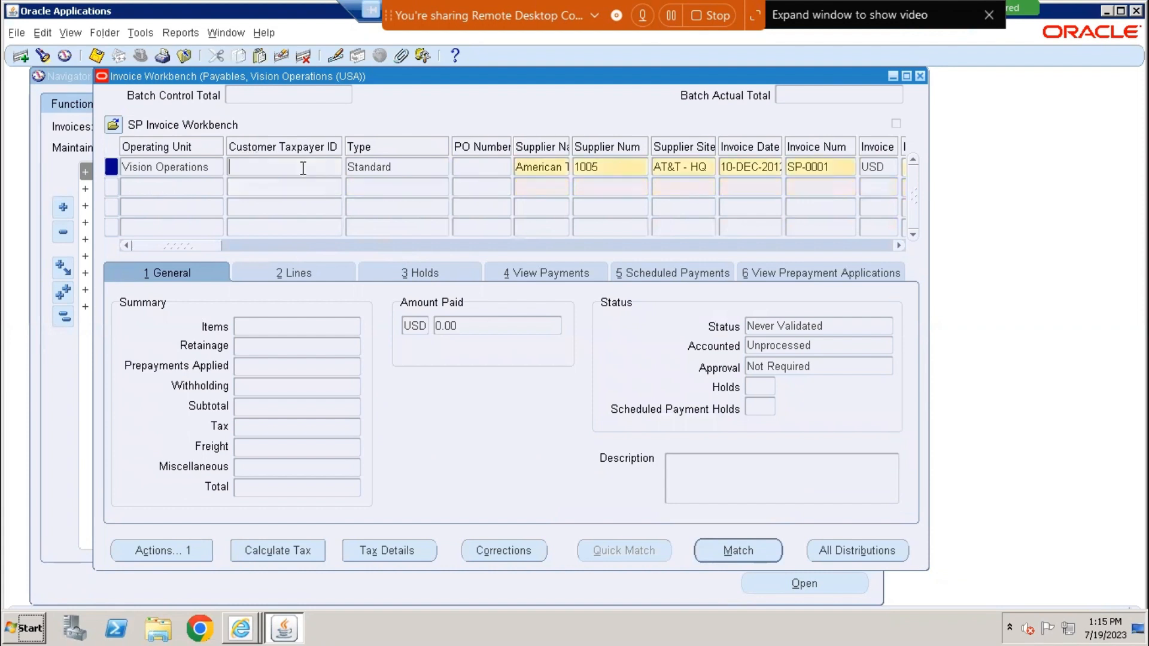
pyautogui.click(900, 244)
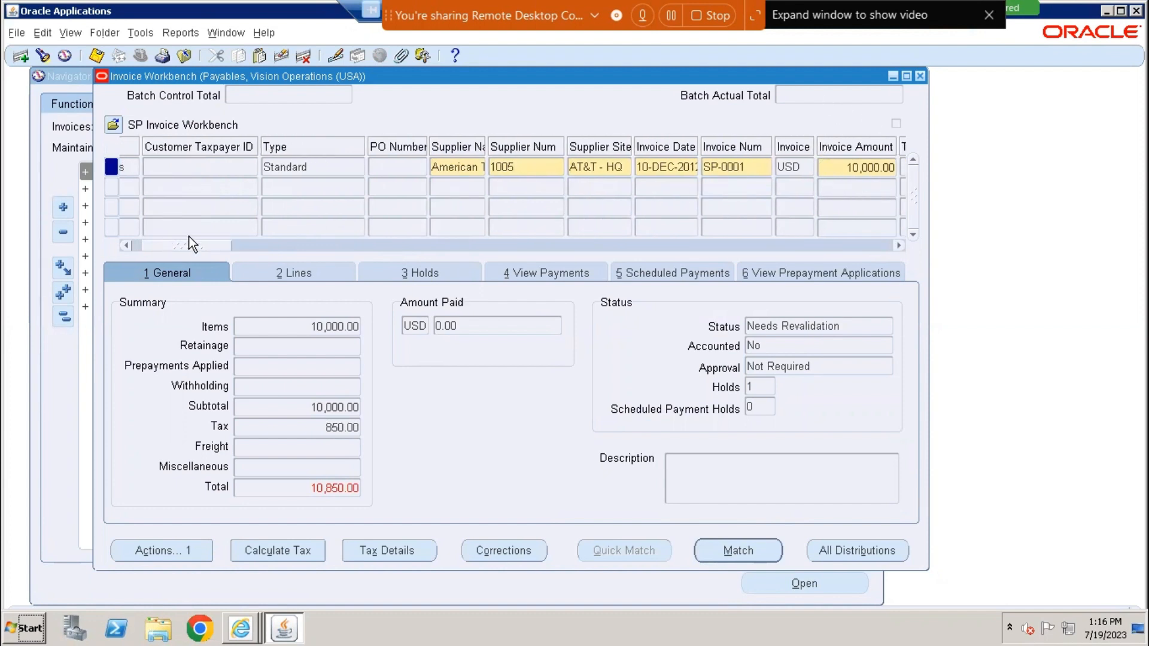
# Add Item line 5 to invoice SP-0001 with an amount of 2,000 and clear its distribution set
pyautogui.click(283, 273)
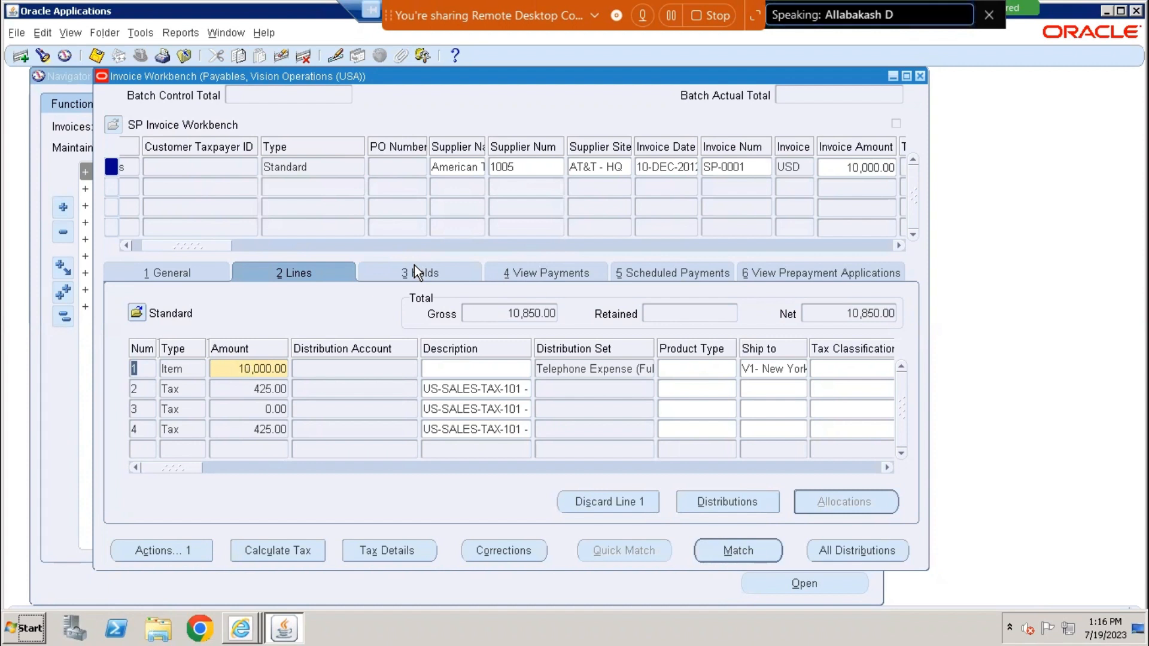
pyautogui.click(169, 450)
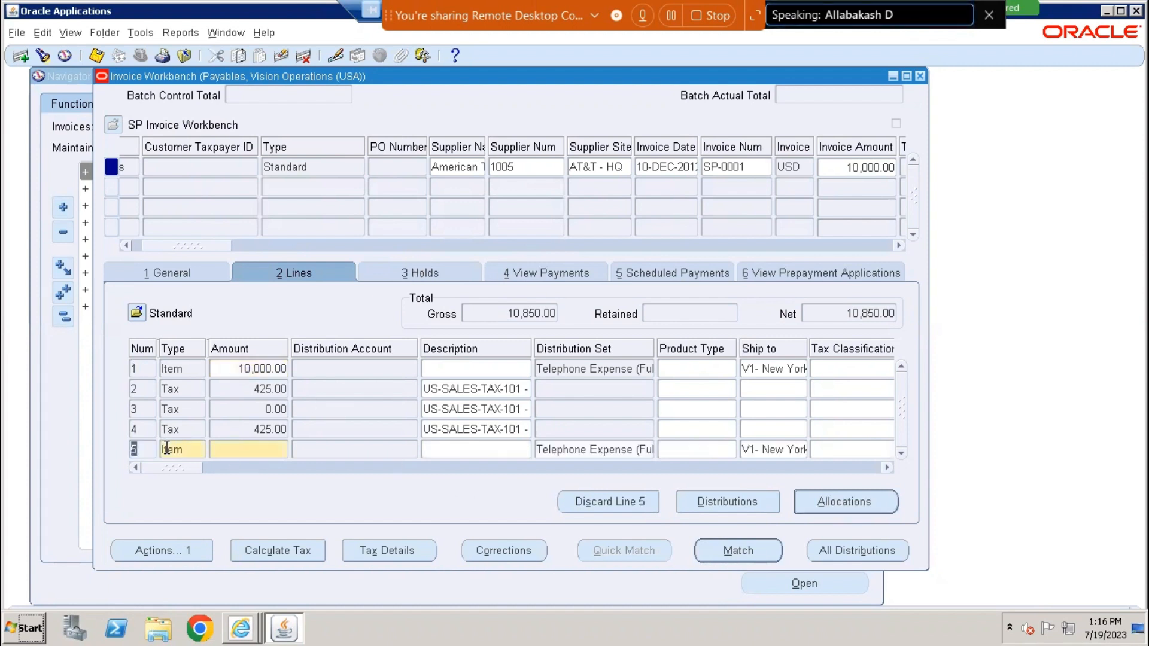
pyautogui.doubleClick(624, 450)
pyautogui.tripleClick(625, 450)
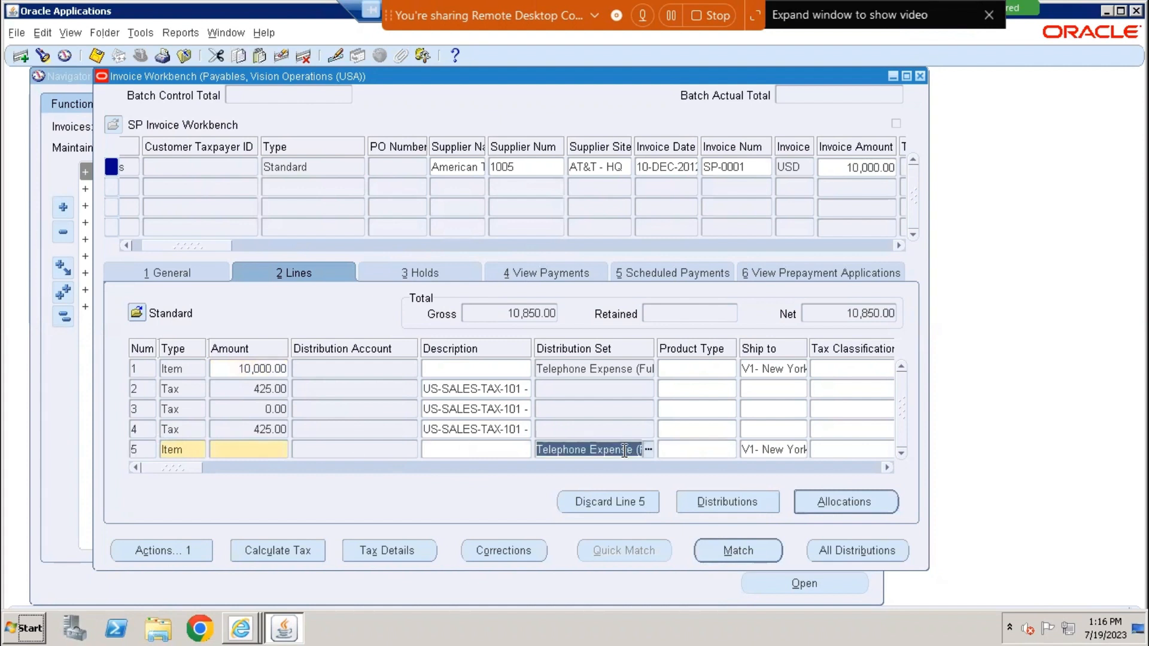
pyautogui.press('Delete')
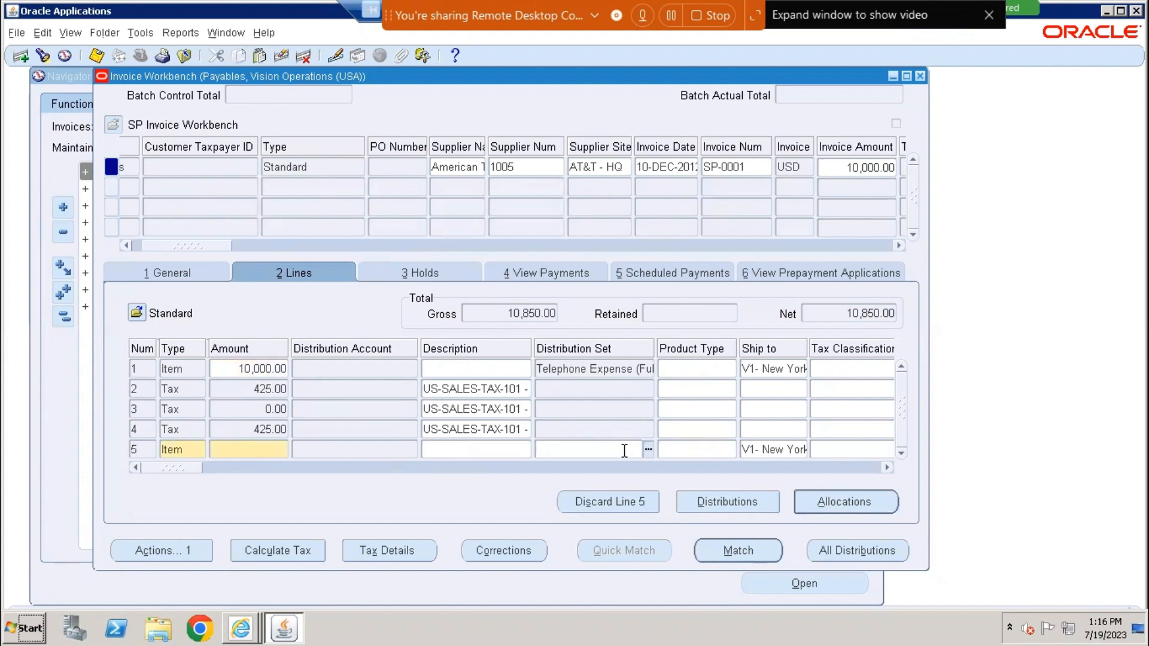
pyautogui.click(235, 452)
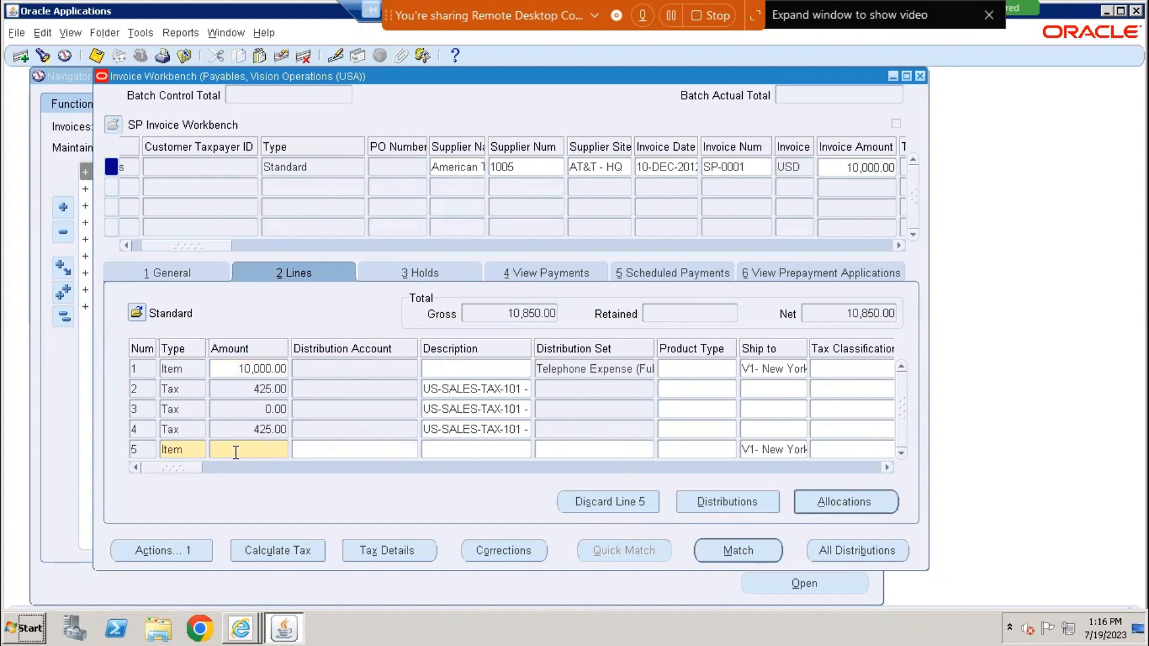
pyautogui.write('2000')
pyautogui.press('Tab')
# Open the distributions of line 5 and enter an Item distribution amount of 2,000
pyautogui.click(727, 501)
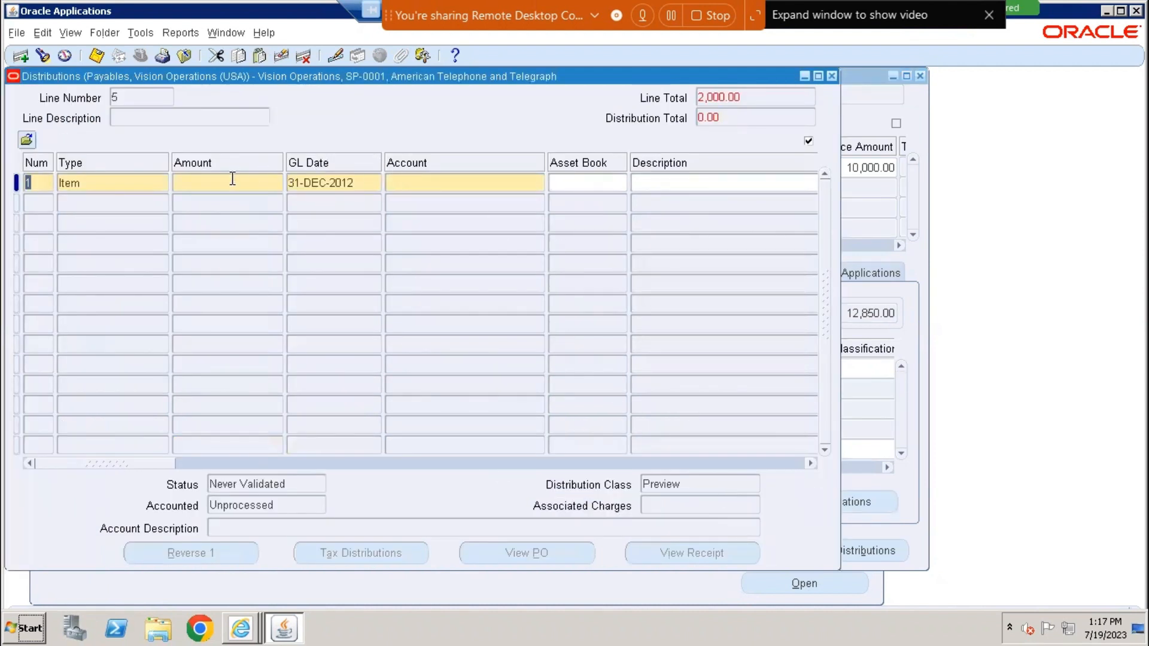
pyautogui.click(232, 182)
pyautogui.write('2000')
pyautogui.press('Tab')
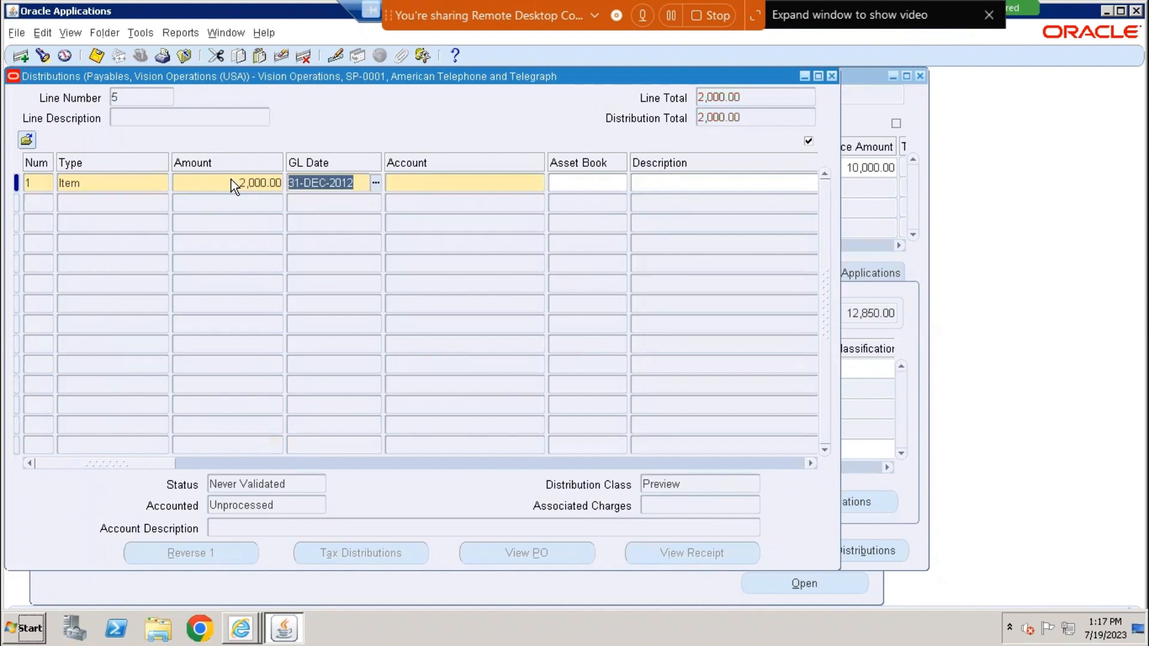
pyautogui.press('Tab')
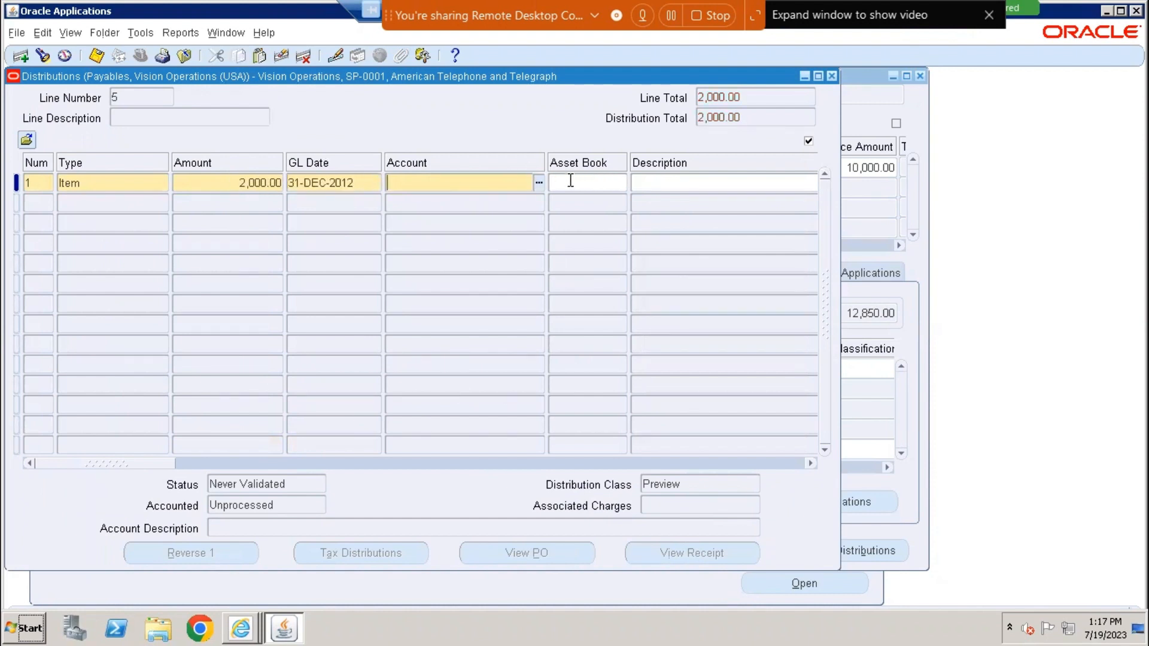
pyautogui.click(539, 181)
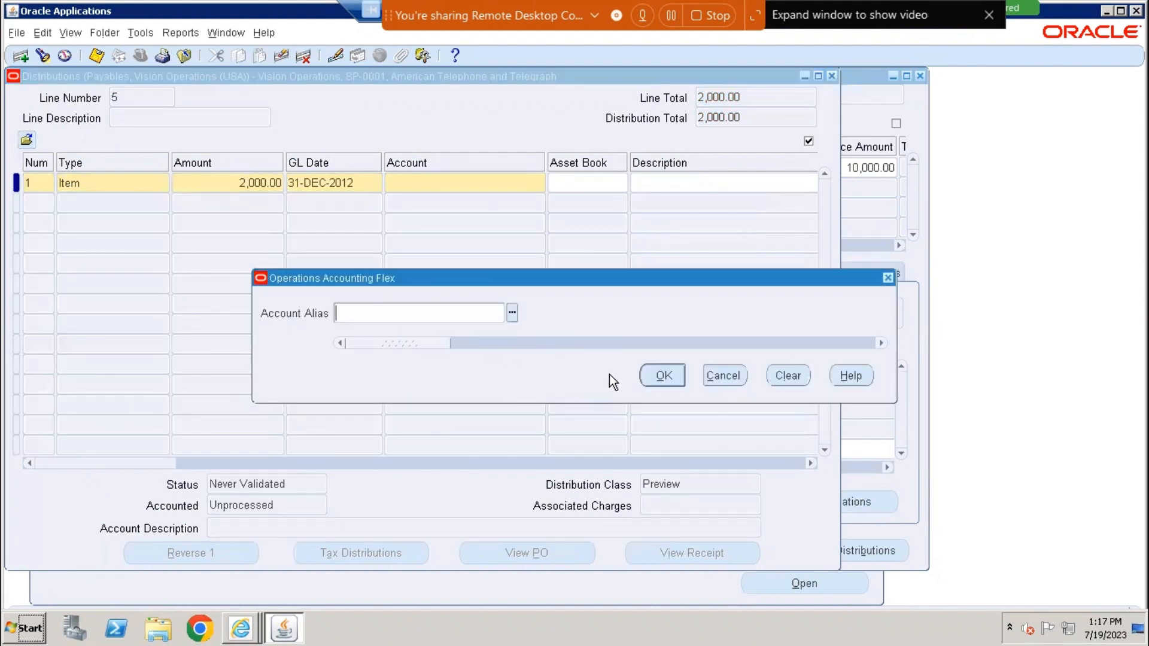
pyautogui.click(648, 375)
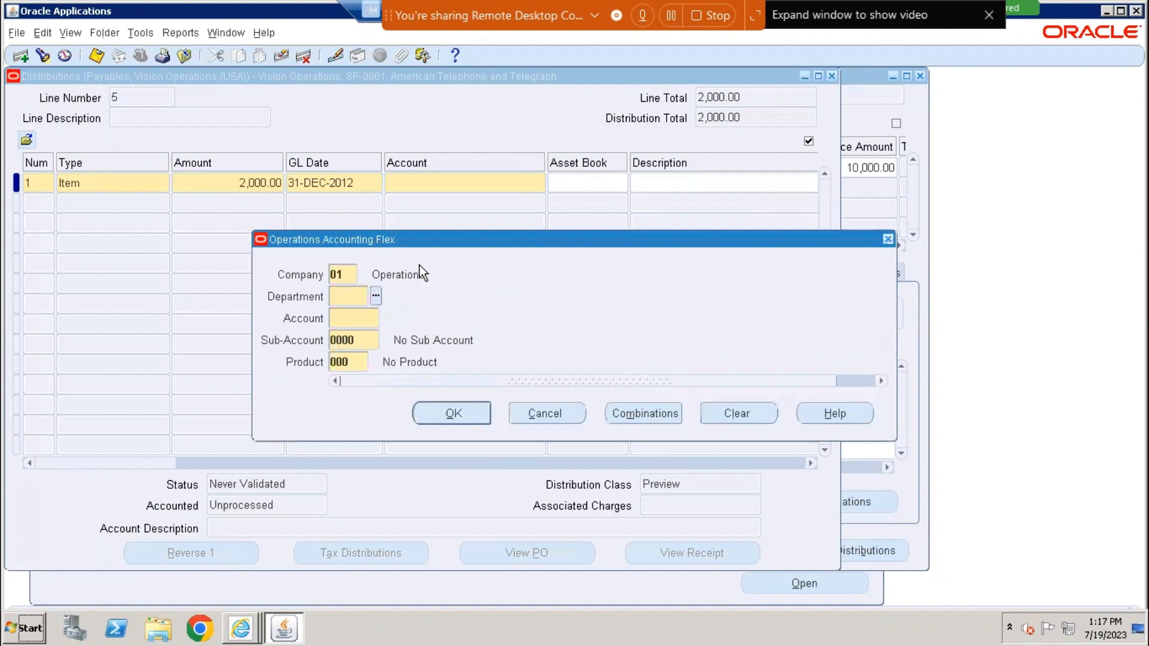
pyautogui.click(376, 296)
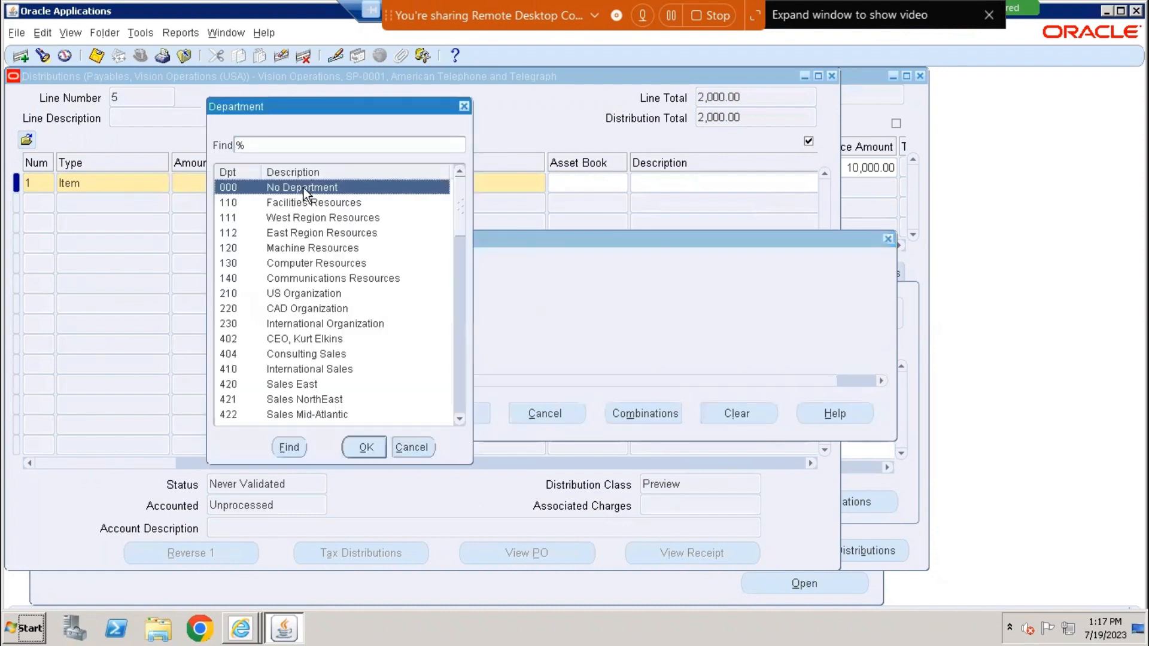
pyautogui.doubleClick(304, 188)
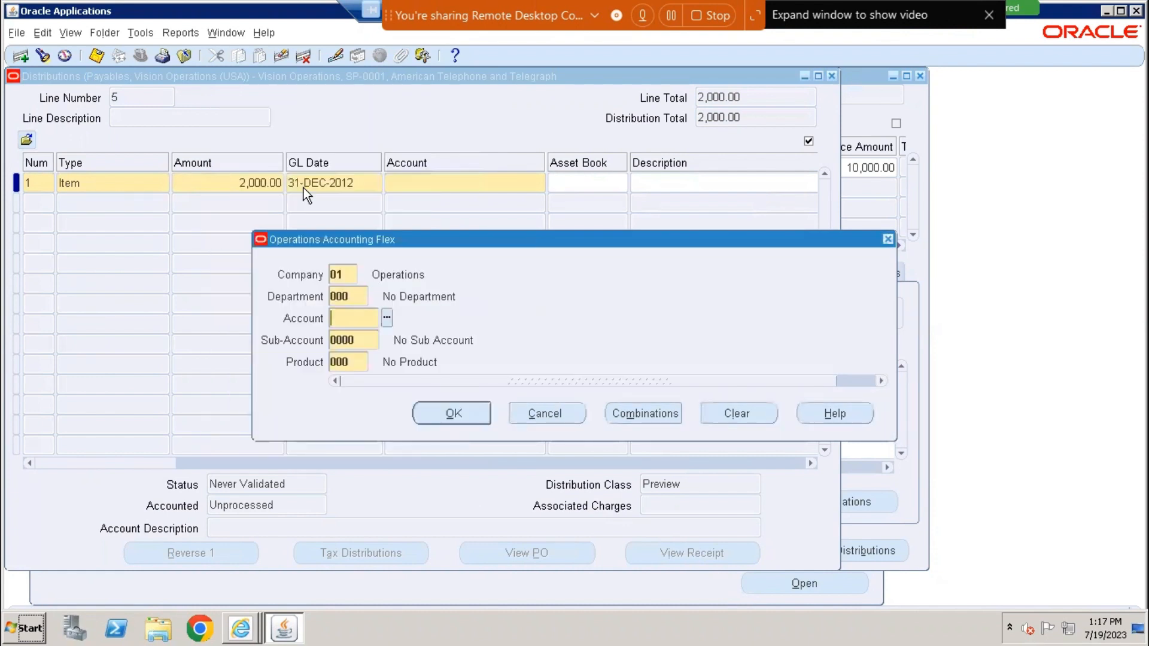
pyautogui.click(386, 318)
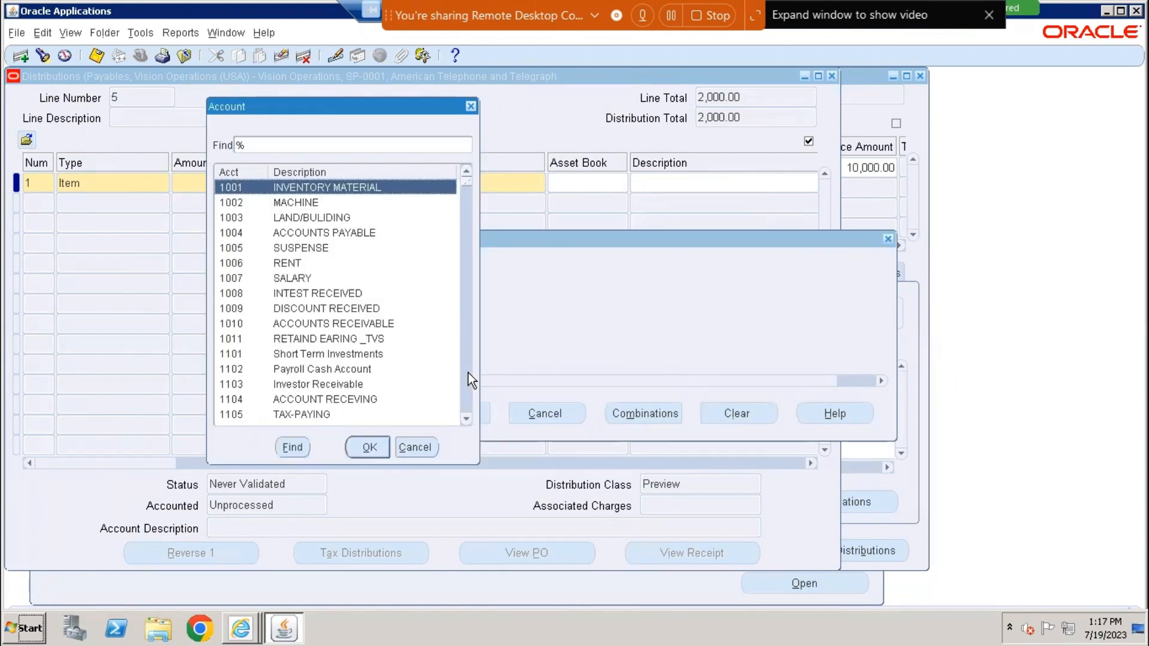
pyautogui.doubleClick(343, 201)
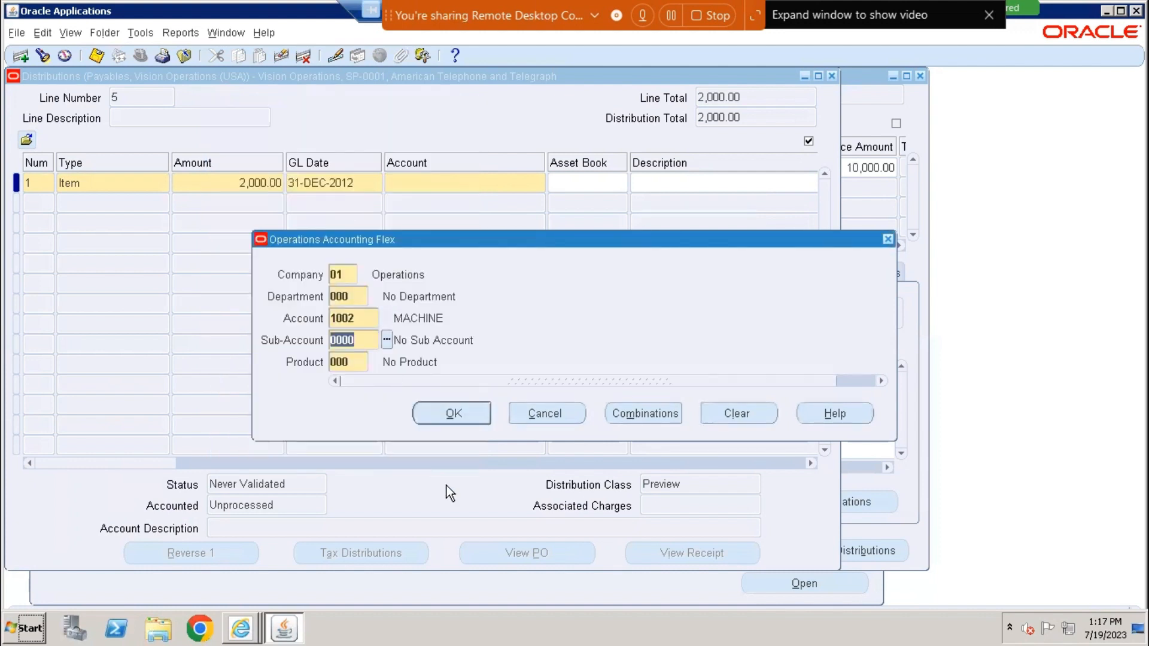
pyautogui.click(454, 414)
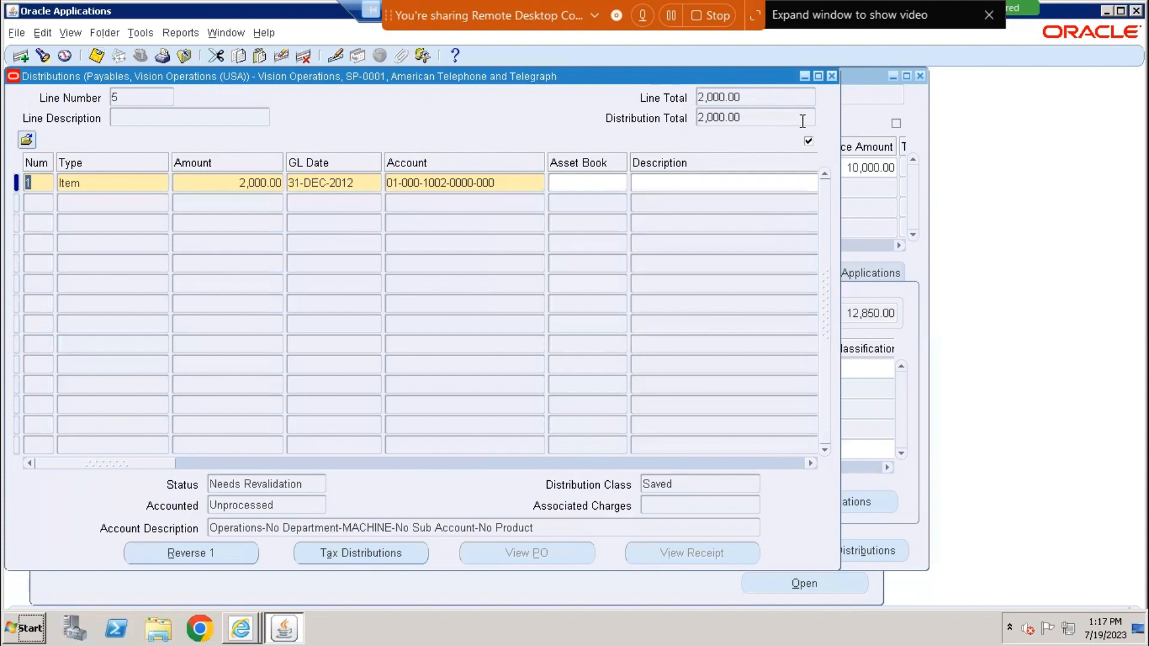
pyautogui.click(832, 76)
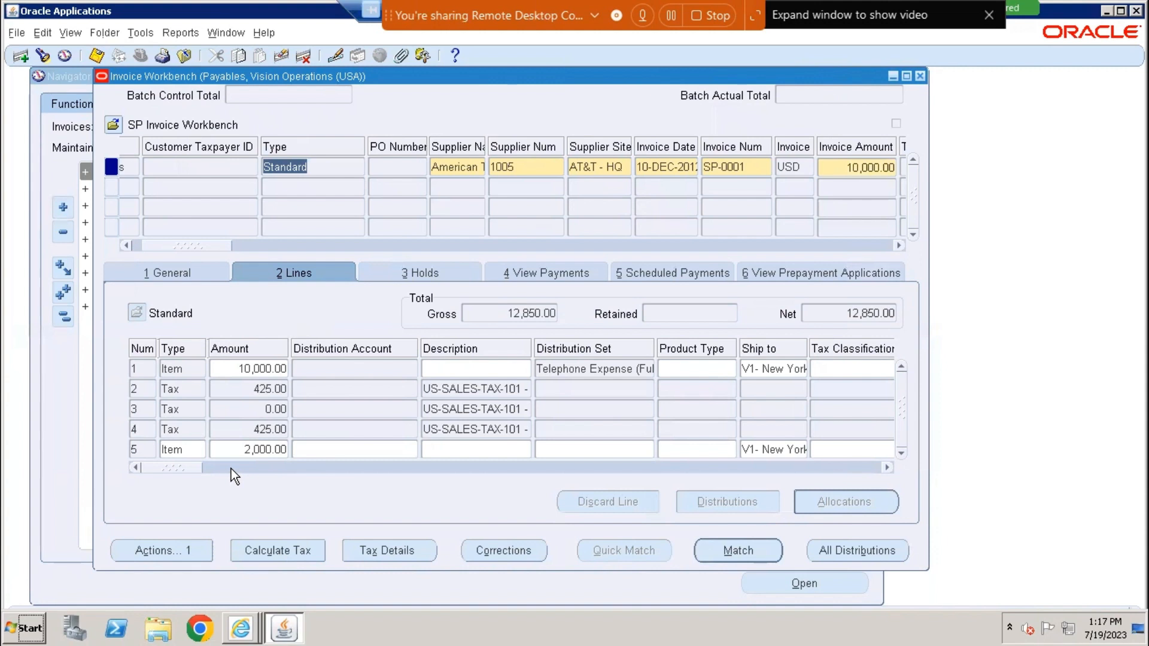
# Check the General summary of invoice SP-0001 and run the Validate action on it again
pyautogui.click(173, 273)
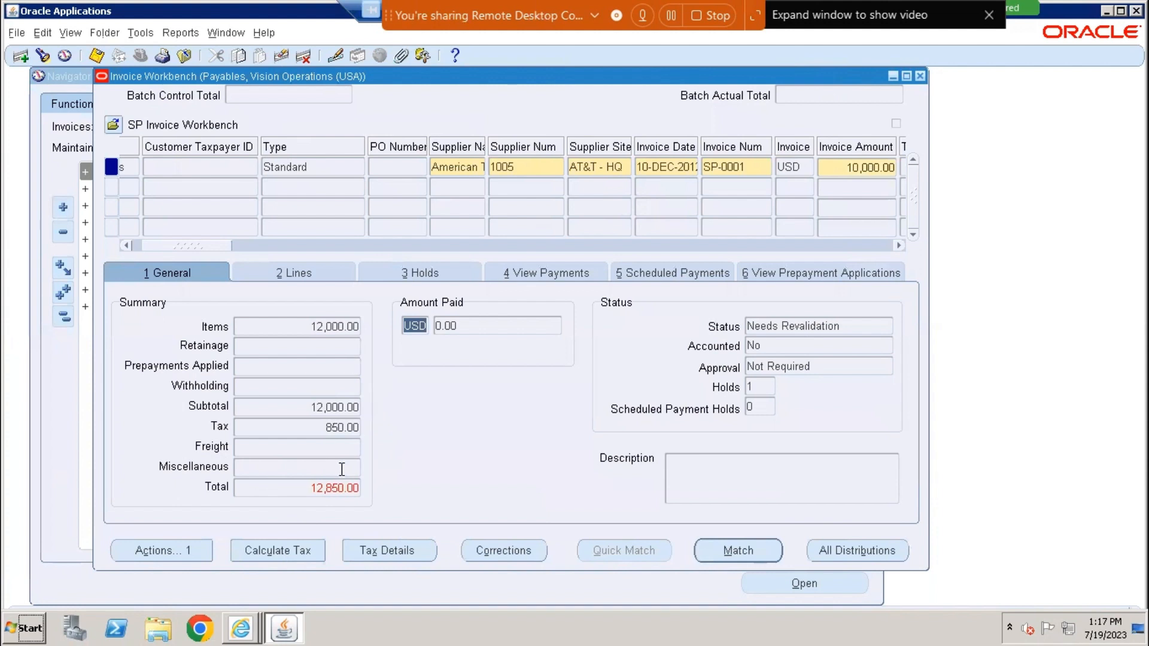
pyautogui.click(153, 556)
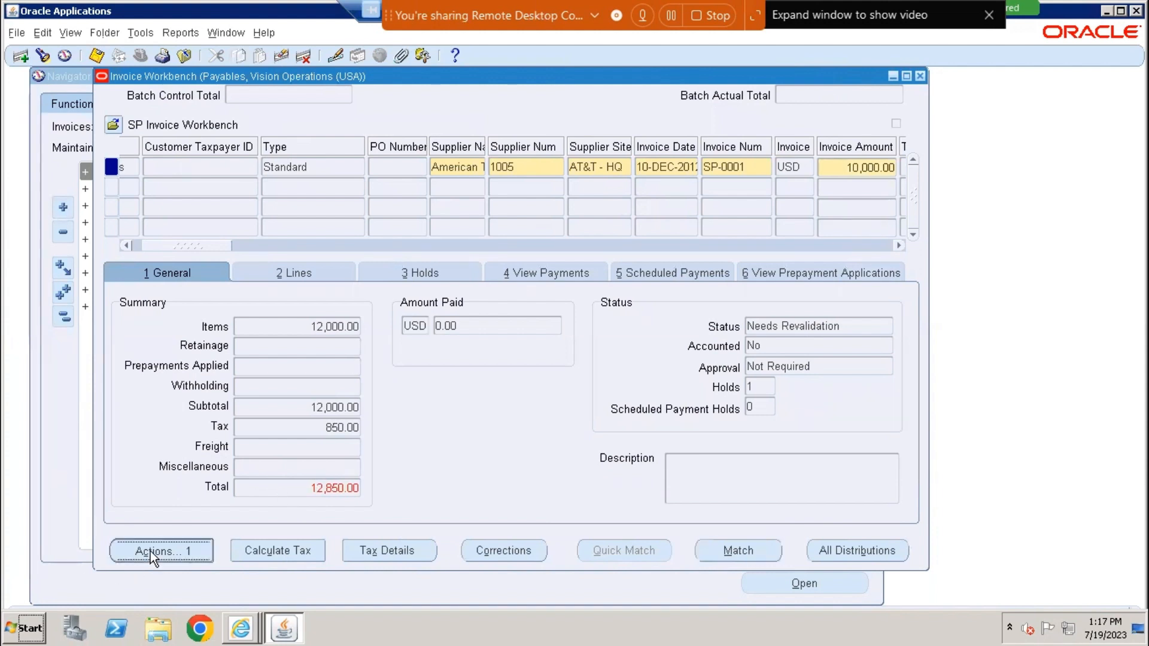
pyautogui.click(154, 557)
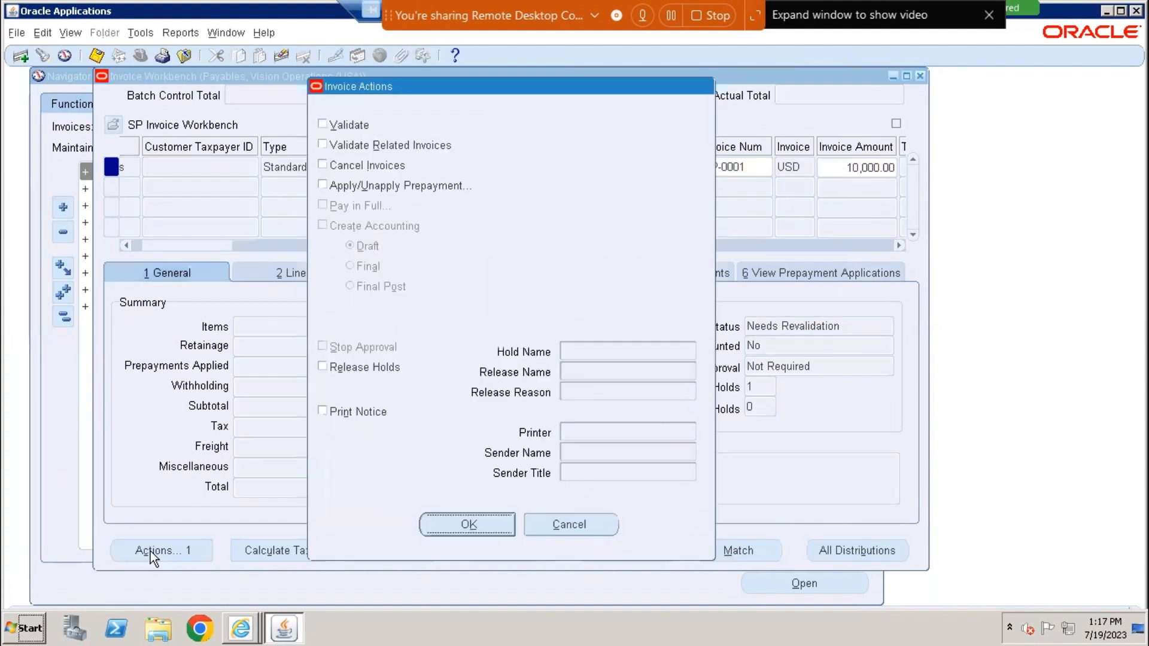
pyautogui.click(343, 126)
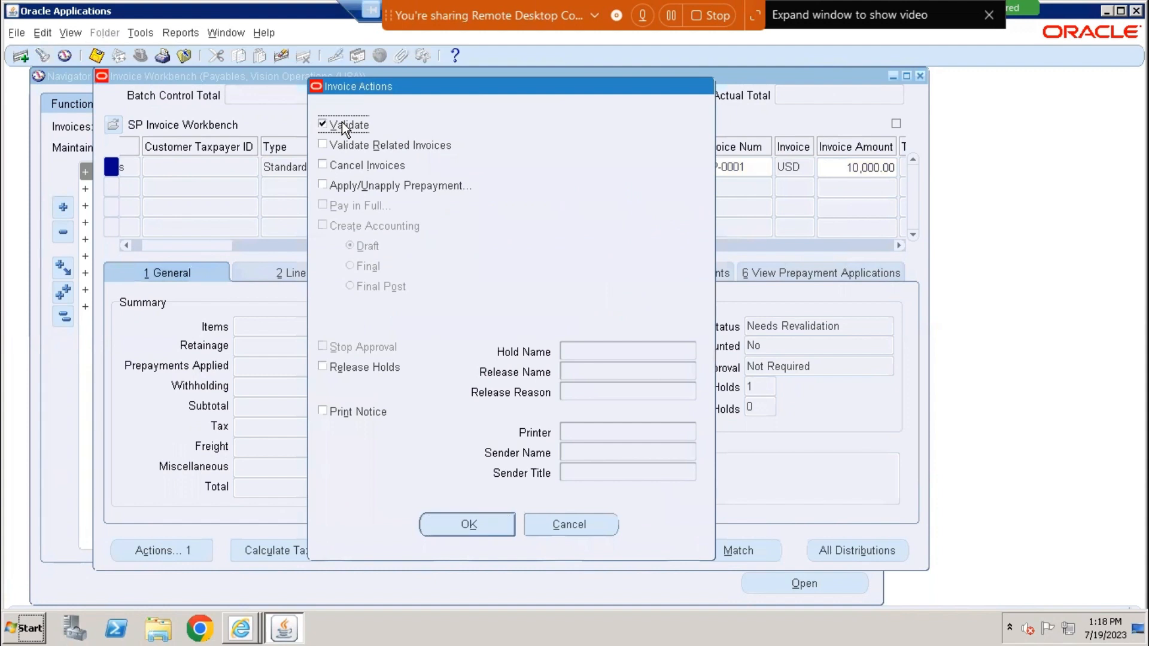
pyautogui.click(457, 532)
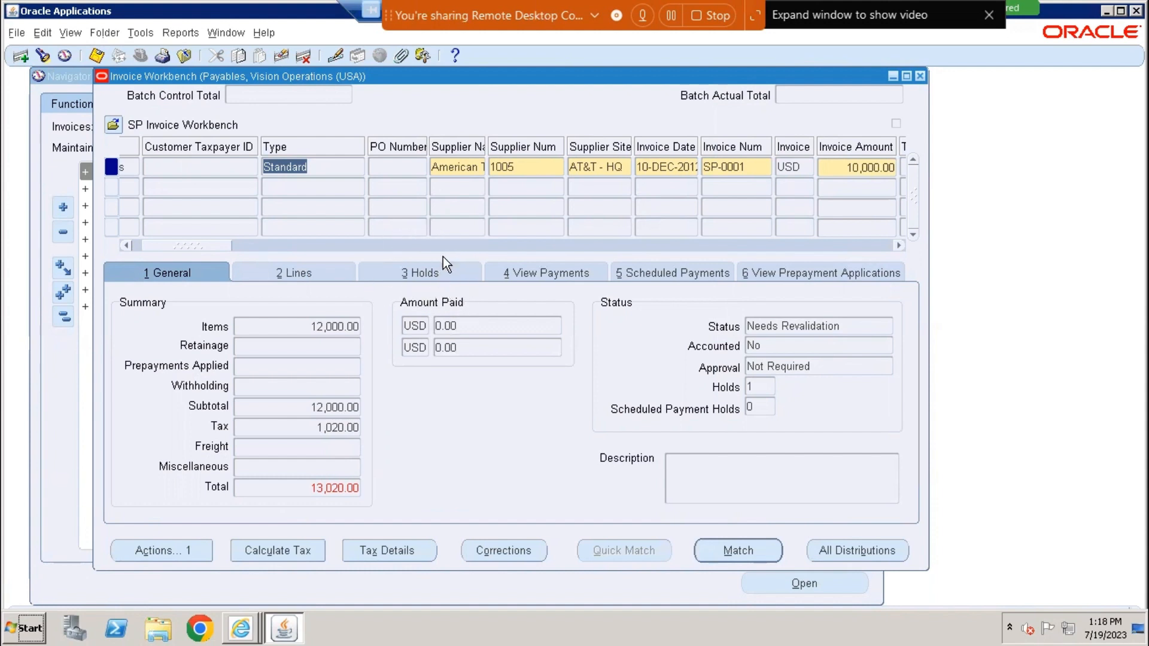
# Open the holds of the revalidated invoice and read the complete Line Variance hold reason in the editor
pyautogui.click(425, 272)
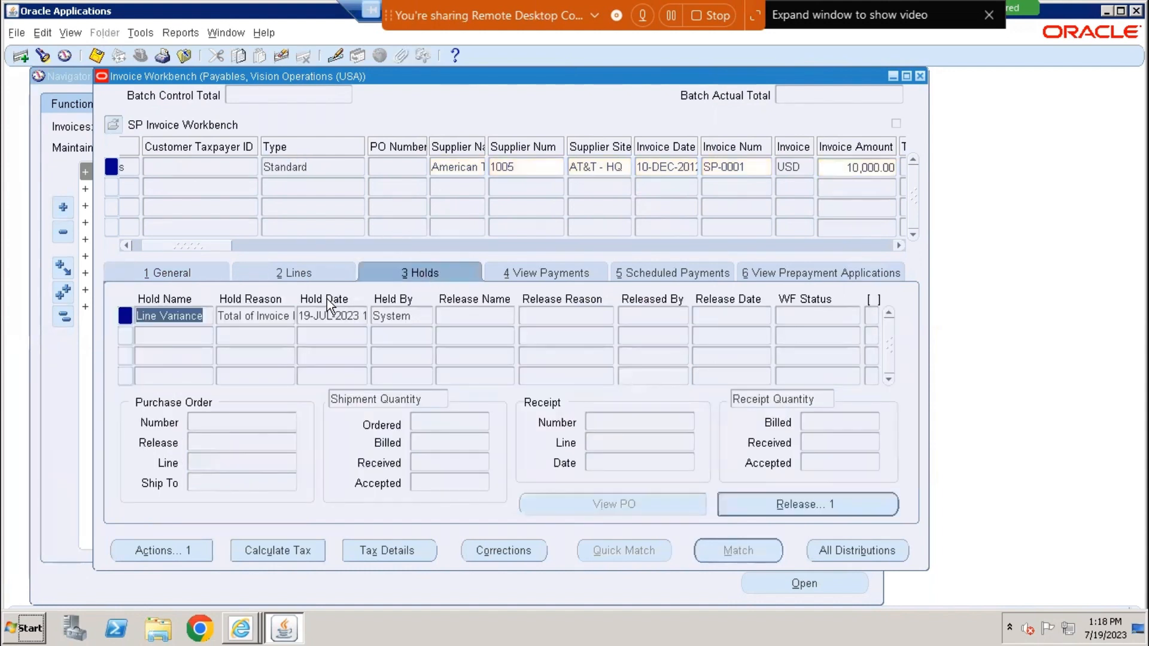
pyautogui.click(267, 314)
pyautogui.moveTo(320, 315); pyautogui.dragTo(322, 316)
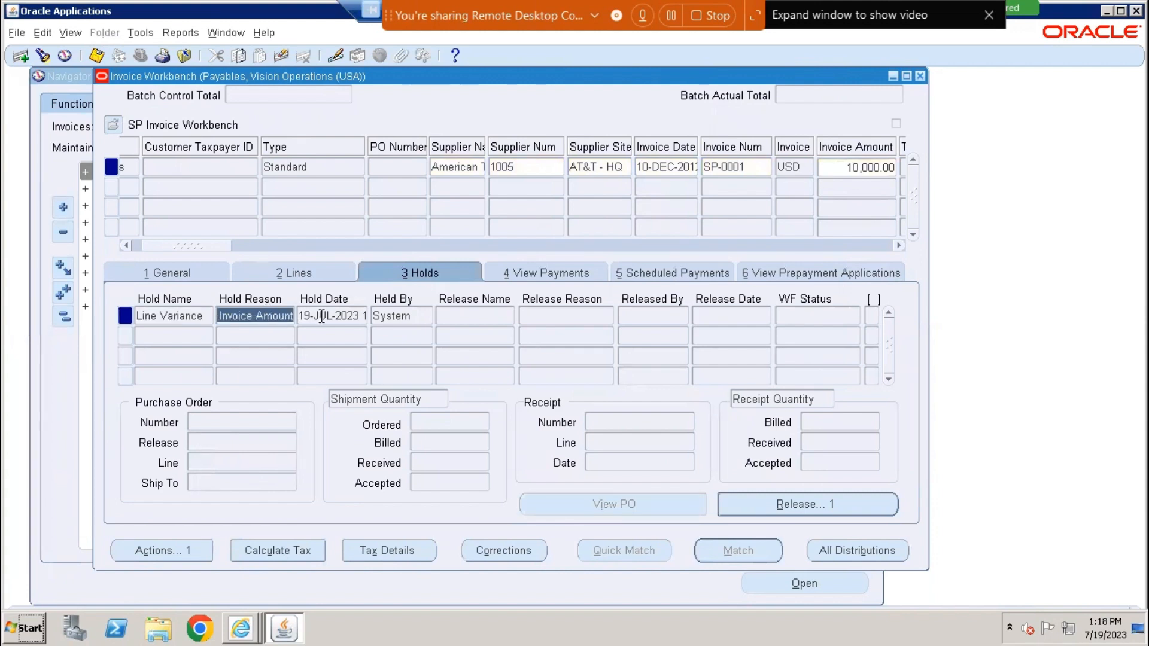
pyautogui.click(336, 57)
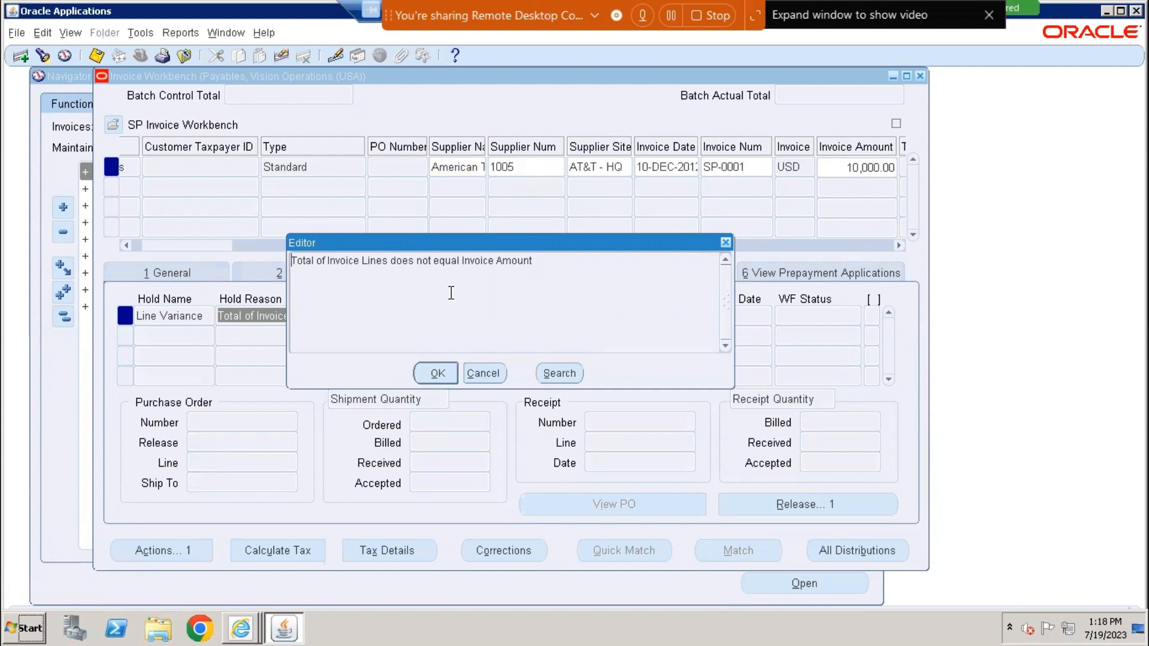
pyautogui.click(437, 373)
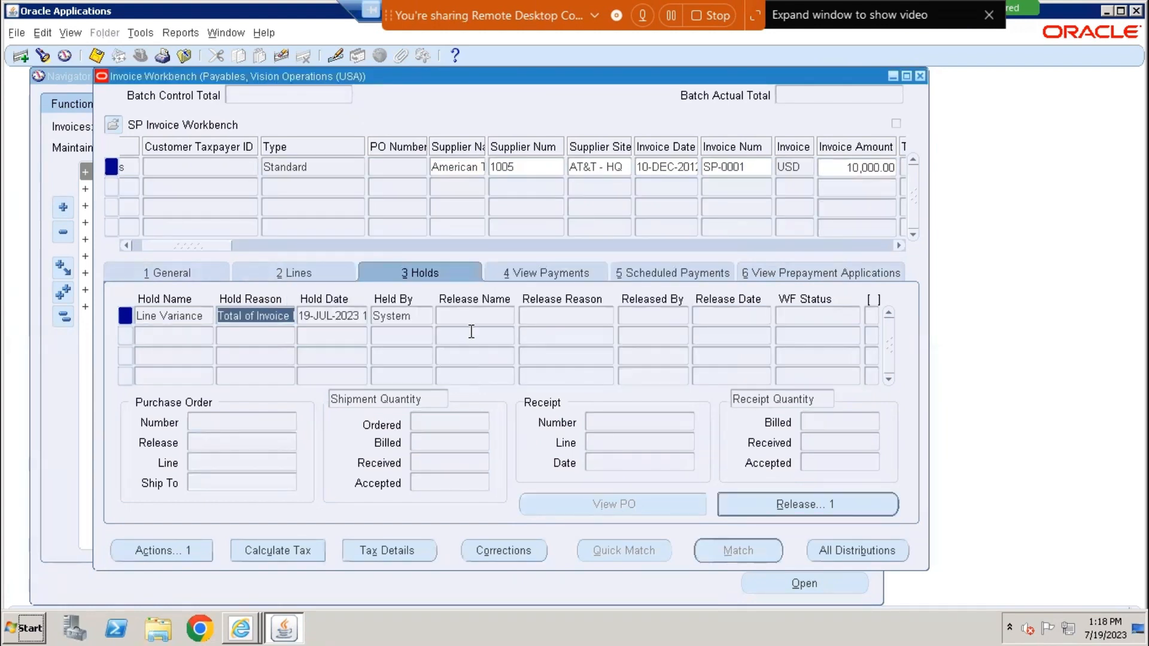
# Change the distribution amount of invoice line 5 to 1,000 and save the change
pyautogui.click(306, 273)
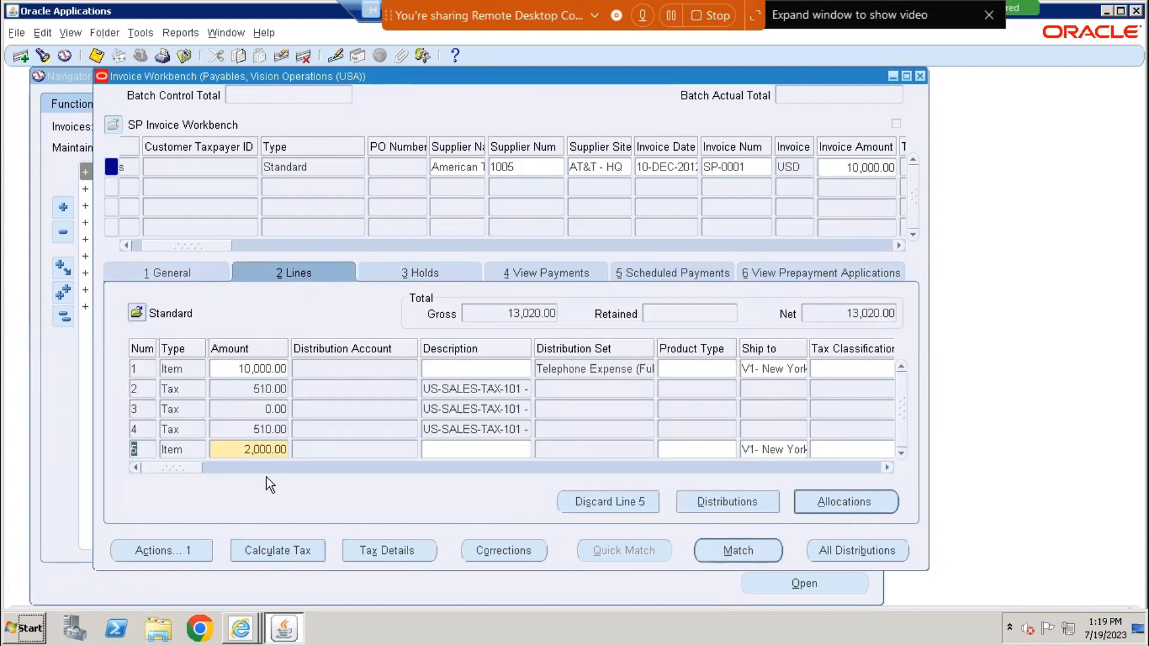
pyautogui.click(733, 497)
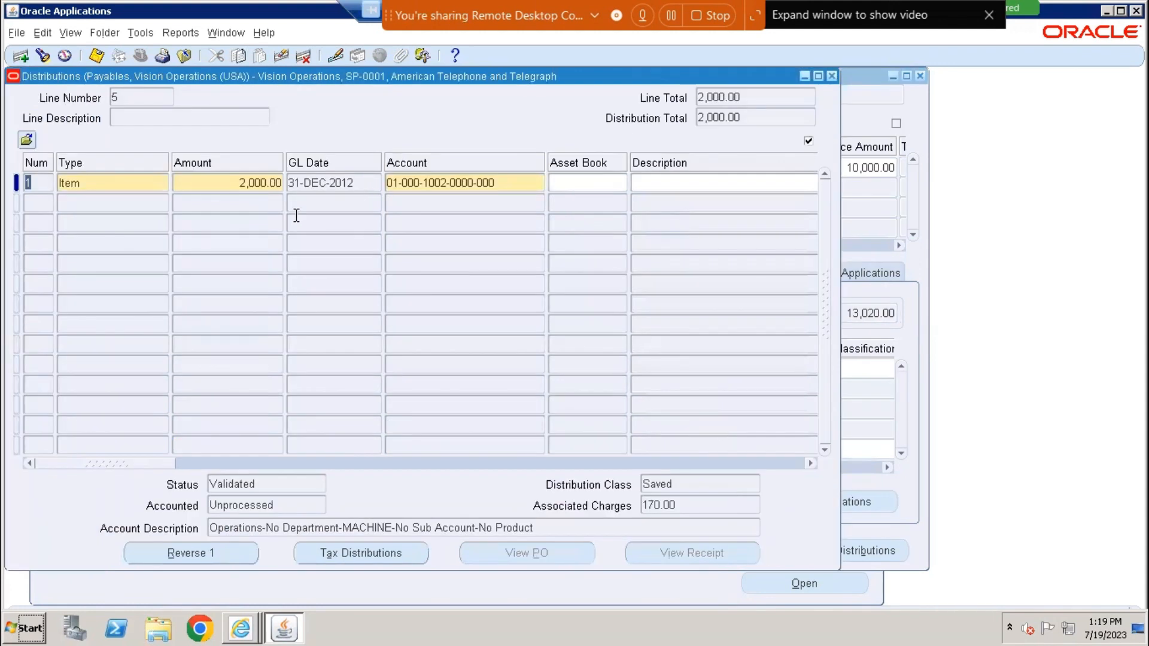
pyautogui.click(242, 182)
pyautogui.press('Delete')
pyautogui.write('1')
pyautogui.press('Tab')
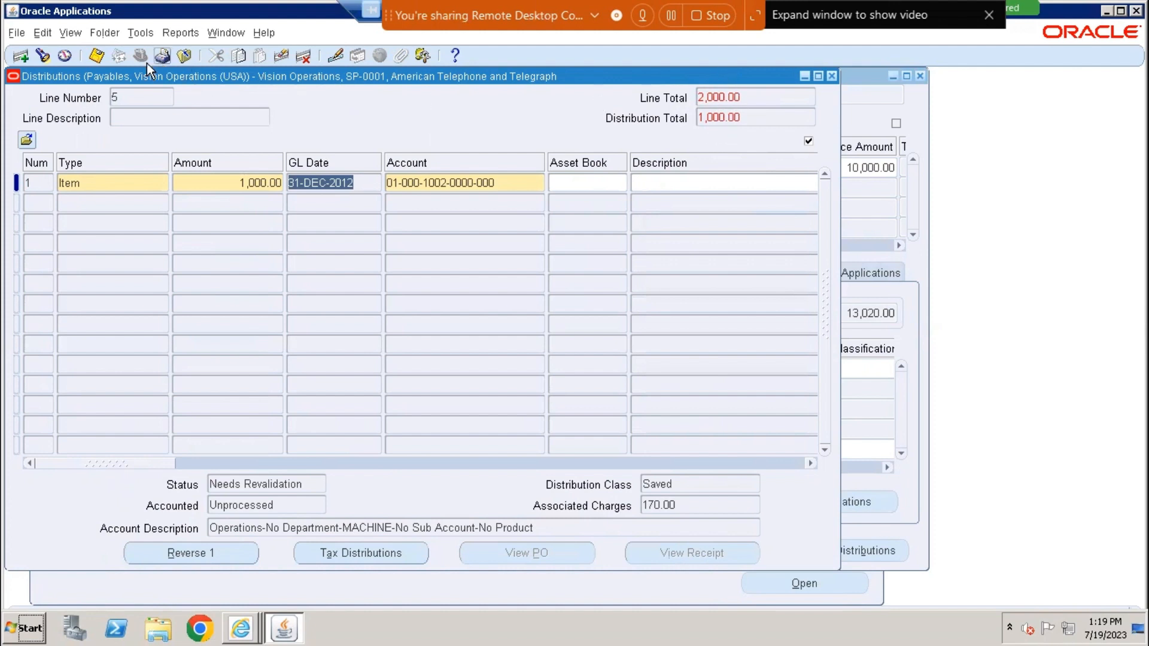
pyautogui.click(95, 54)
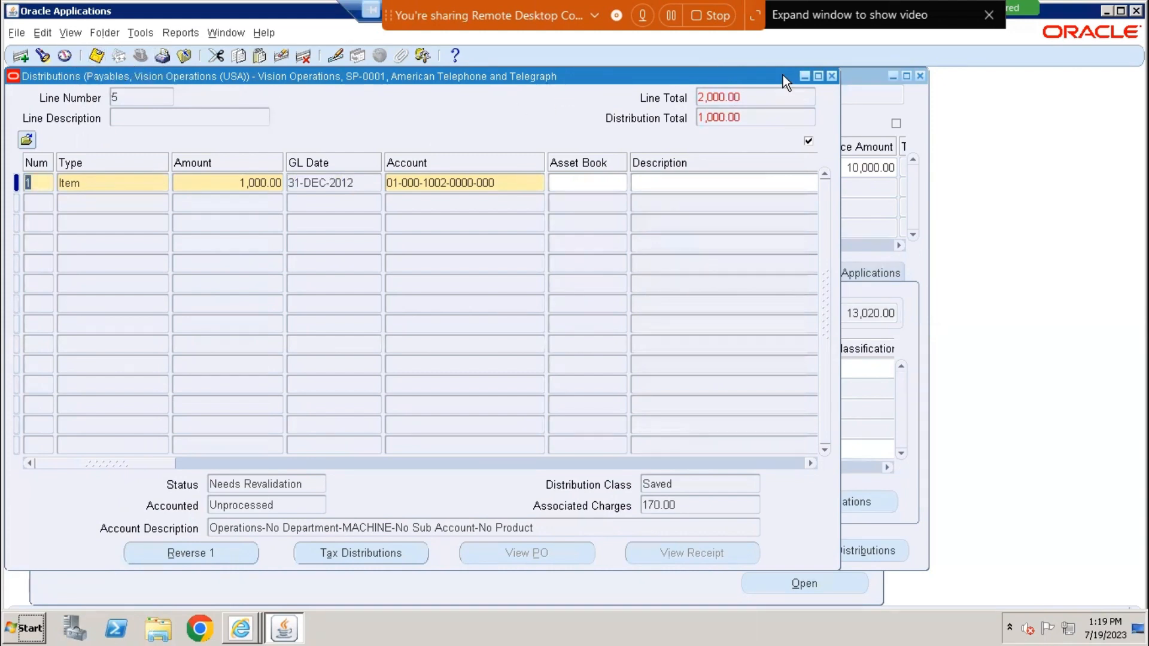
# Close line 5's distributions and run the Validate action on invoice SP-0001
pyautogui.click(831, 76)
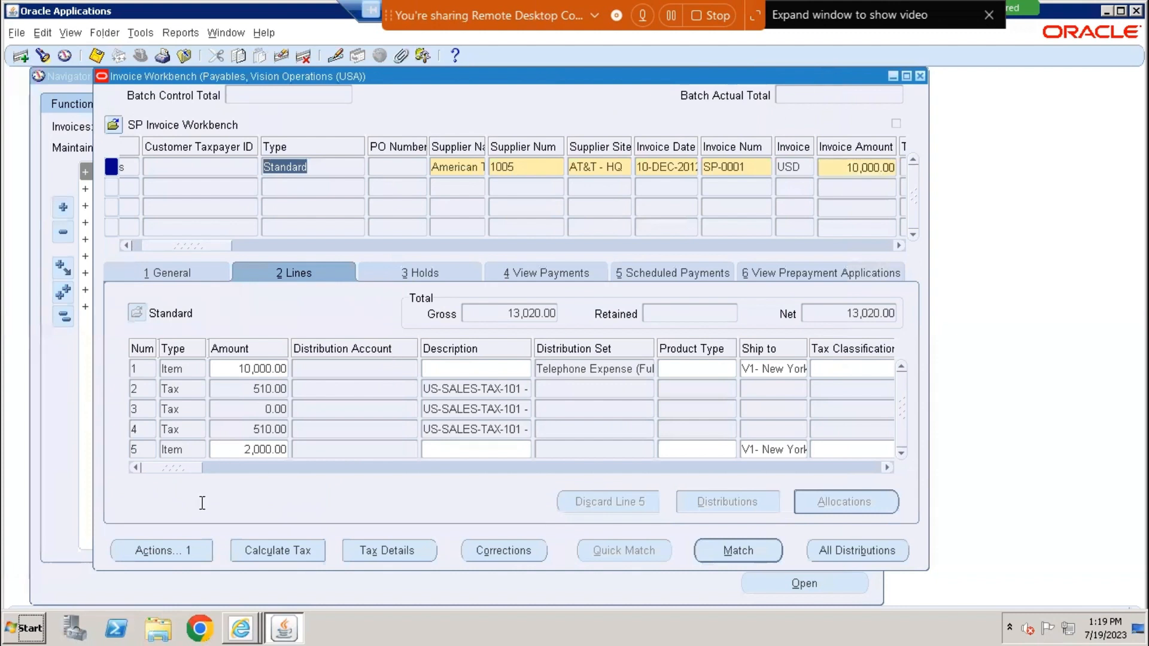
pyautogui.click(175, 560)
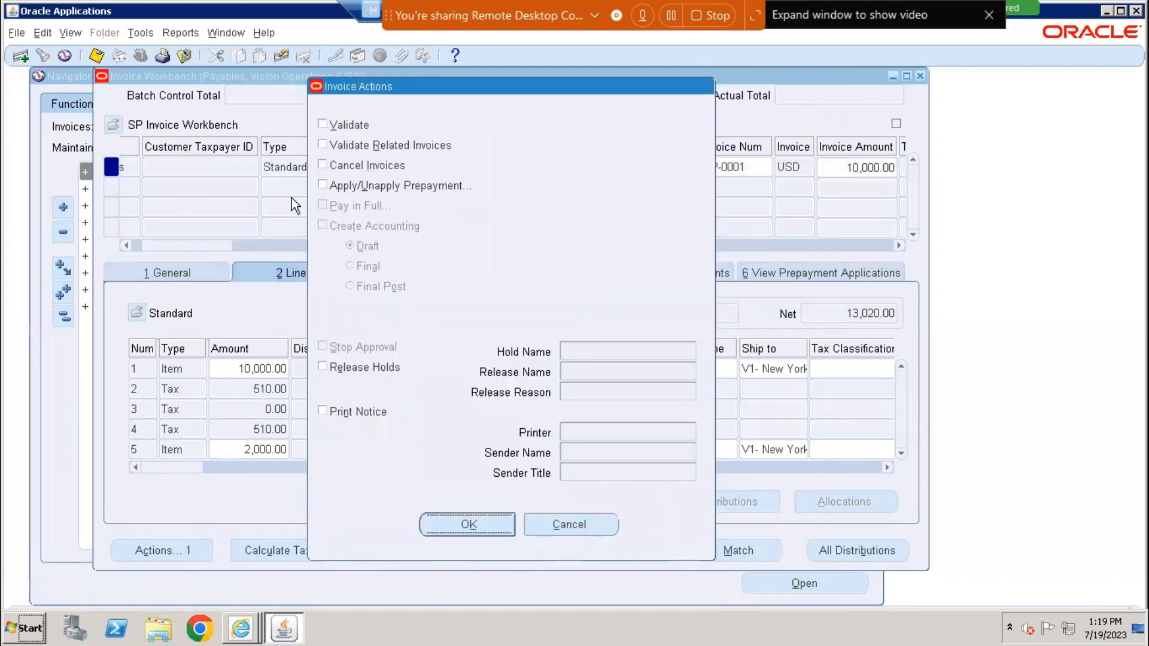
pyautogui.click(347, 126)
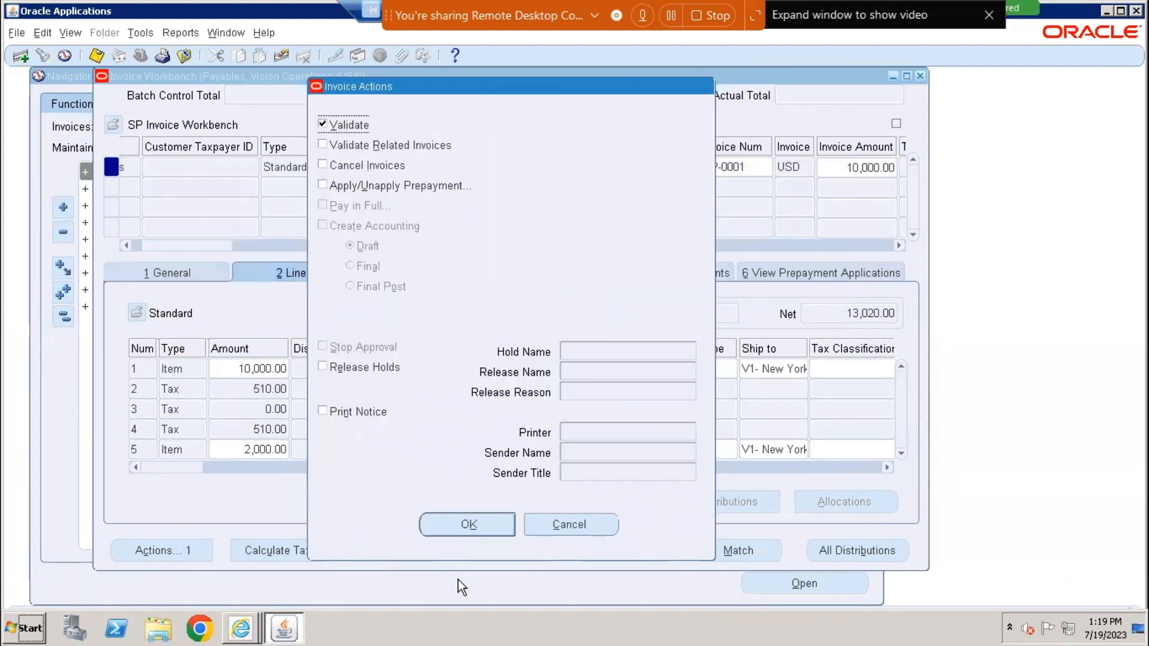
pyautogui.click(470, 524)
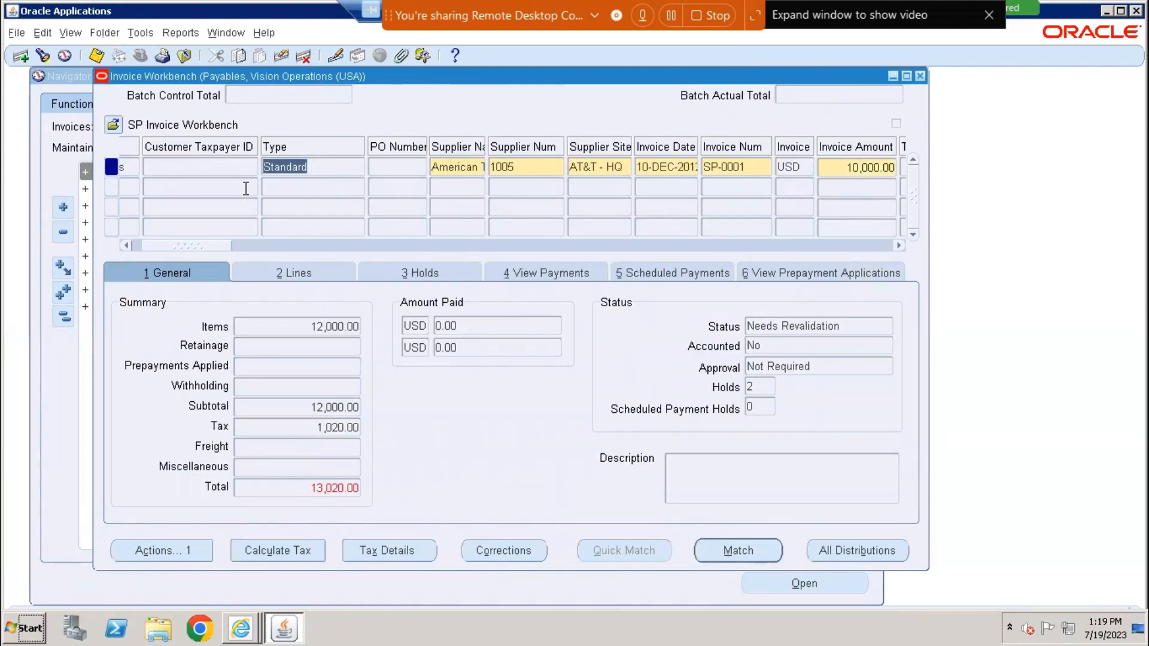
# Open the invoice's holds and read the complete Dist Variance hold reason in the editor
pyautogui.click(434, 272)
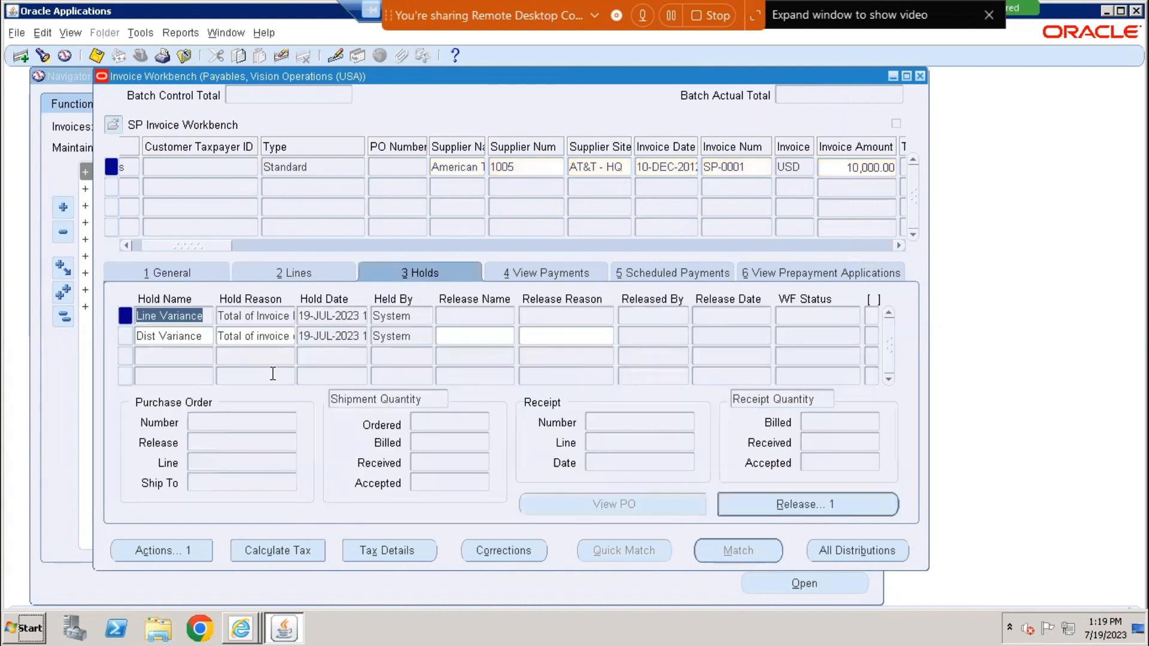
pyautogui.click(268, 335)
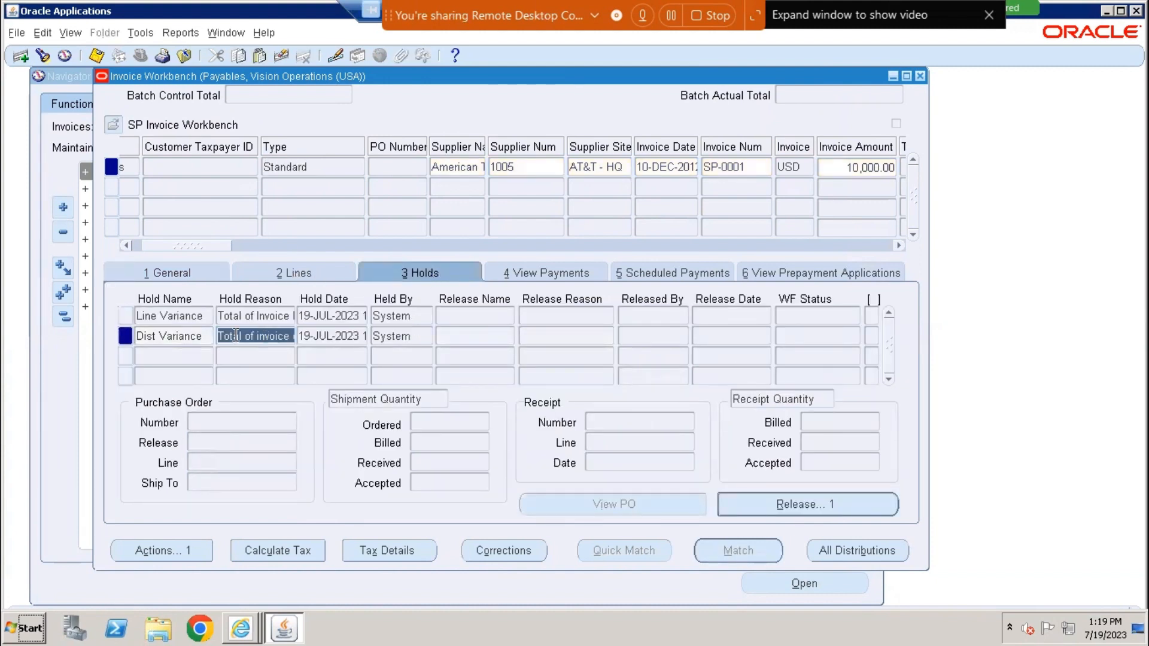
pyautogui.click(145, 314)
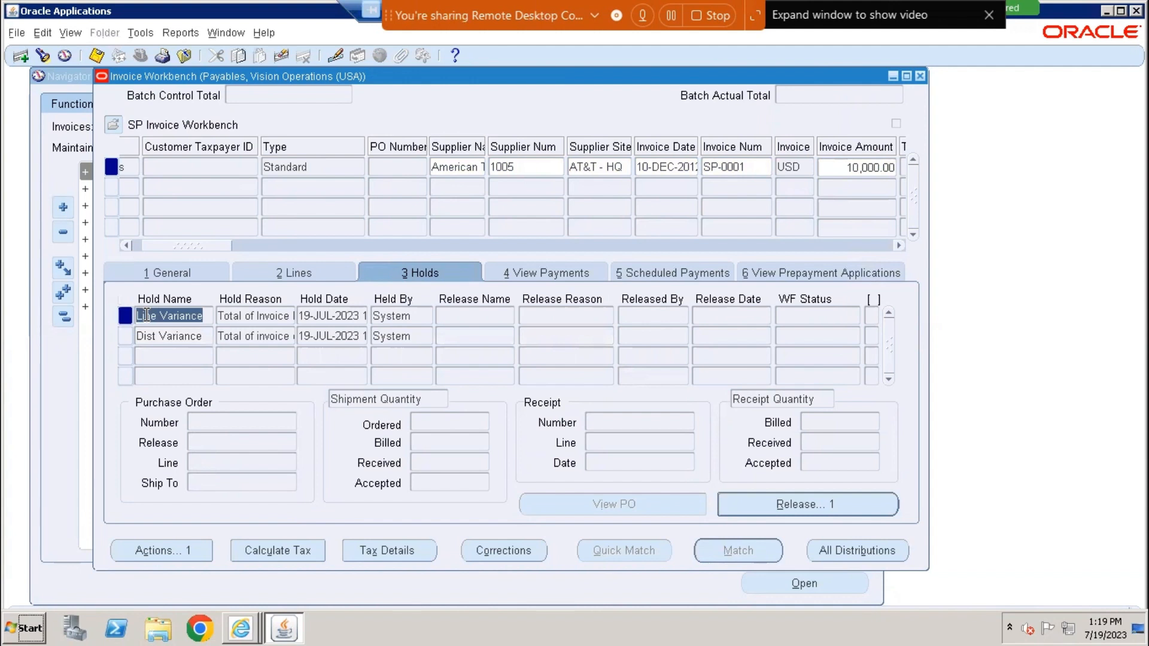
pyautogui.click(172, 334)
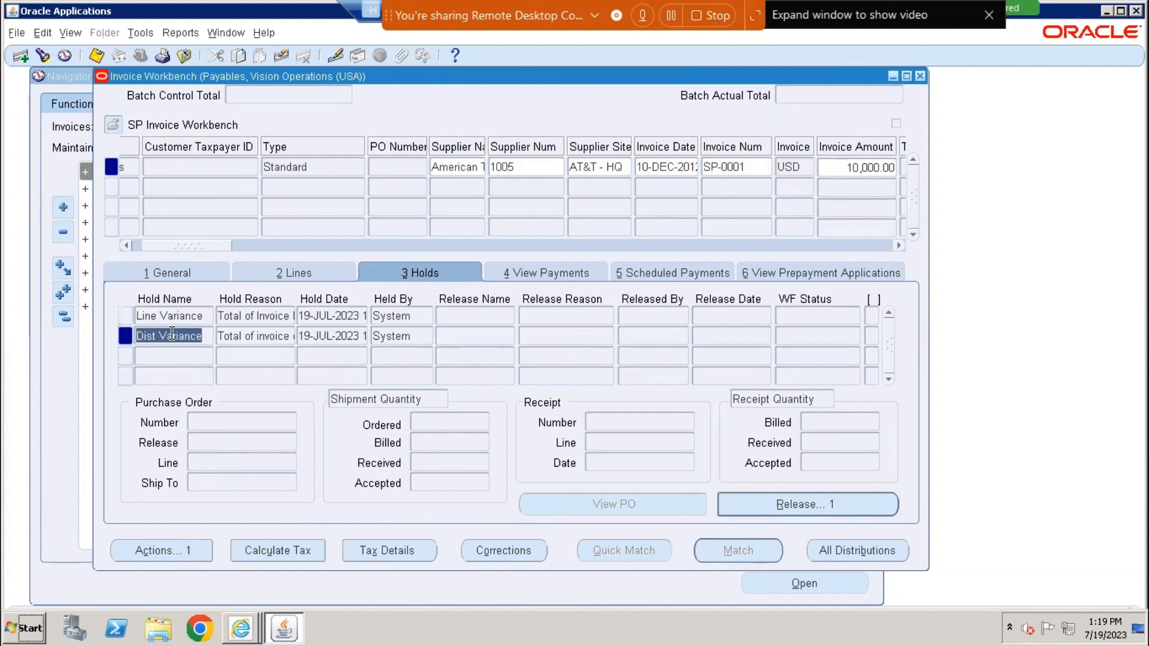
pyautogui.click(261, 337)
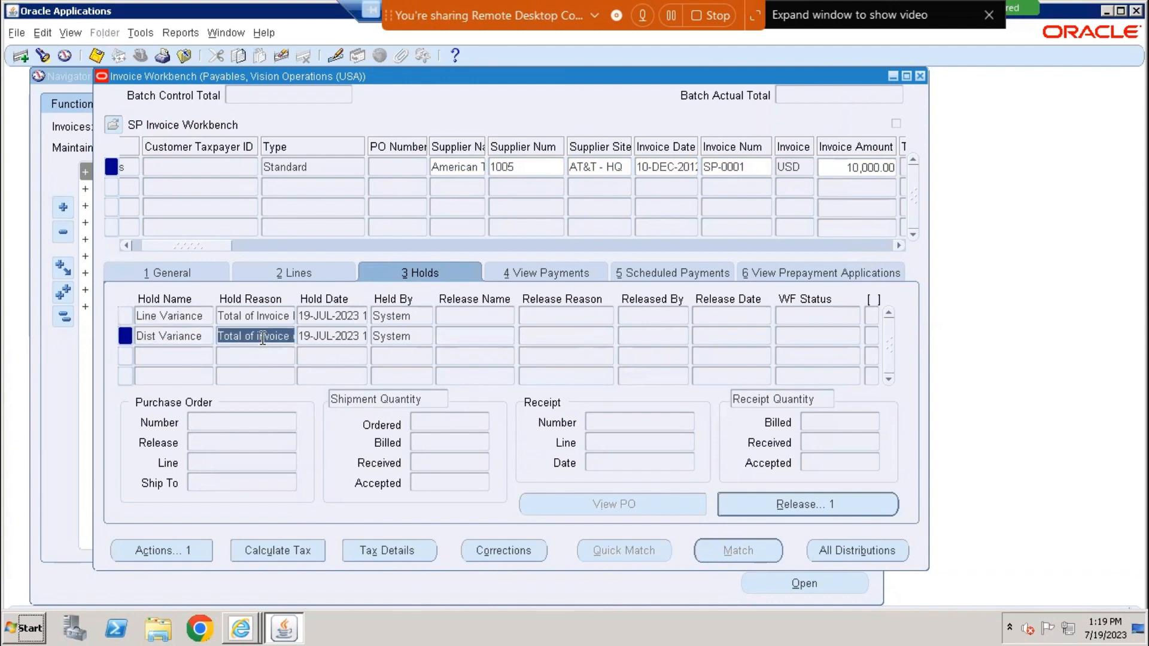
pyautogui.click(335, 55)
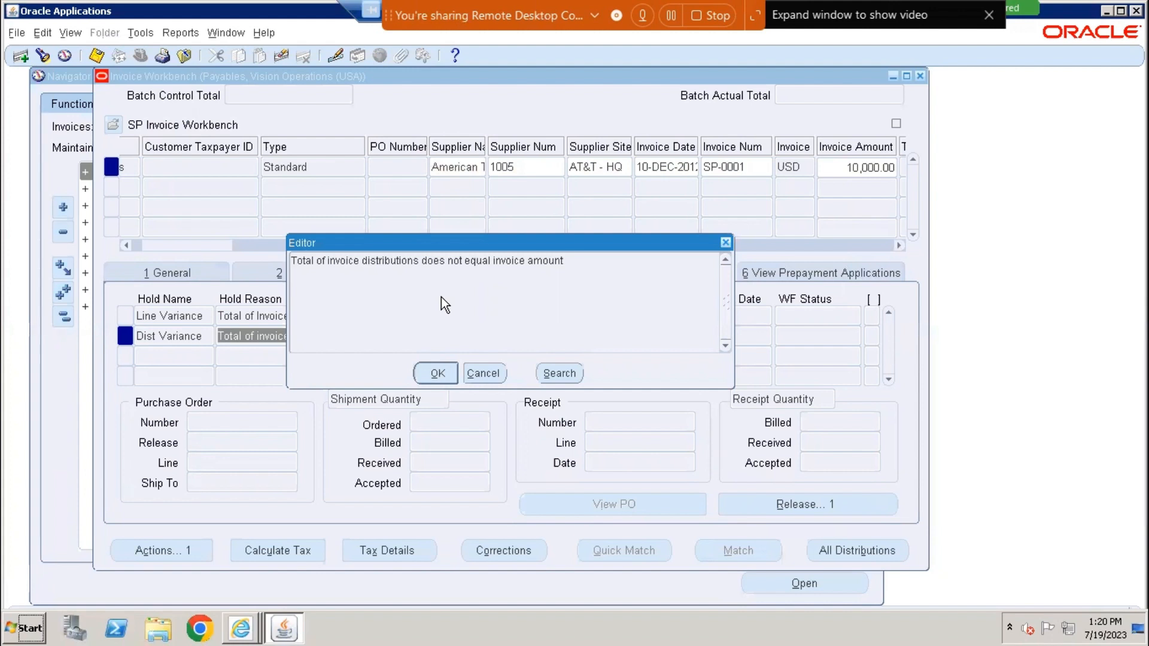
pyautogui.click(487, 373)
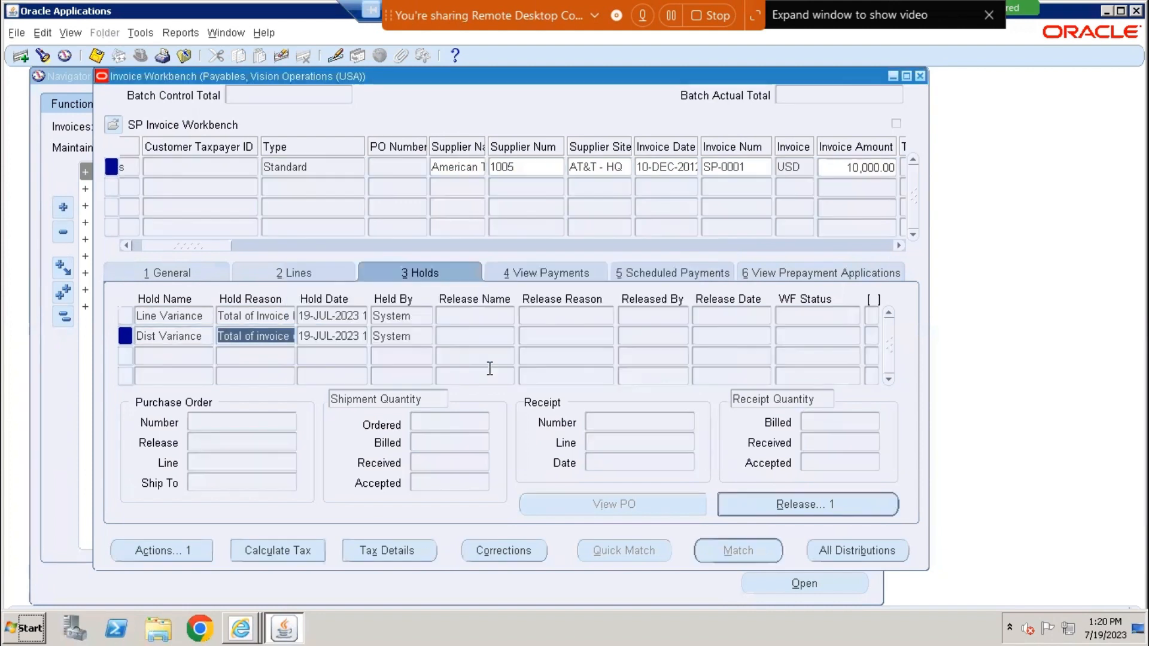
# Set the distribution amount of invoice line 5 to 2,000, save it and close the distributions
pyautogui.click(306, 272)
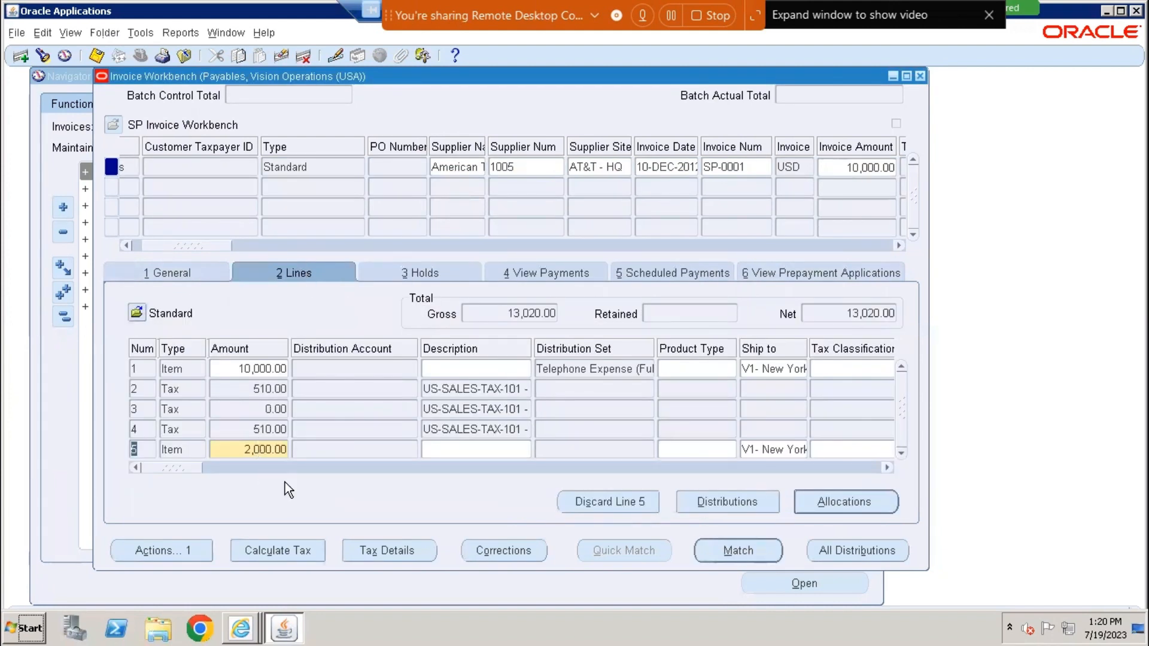
pyautogui.click(269, 453)
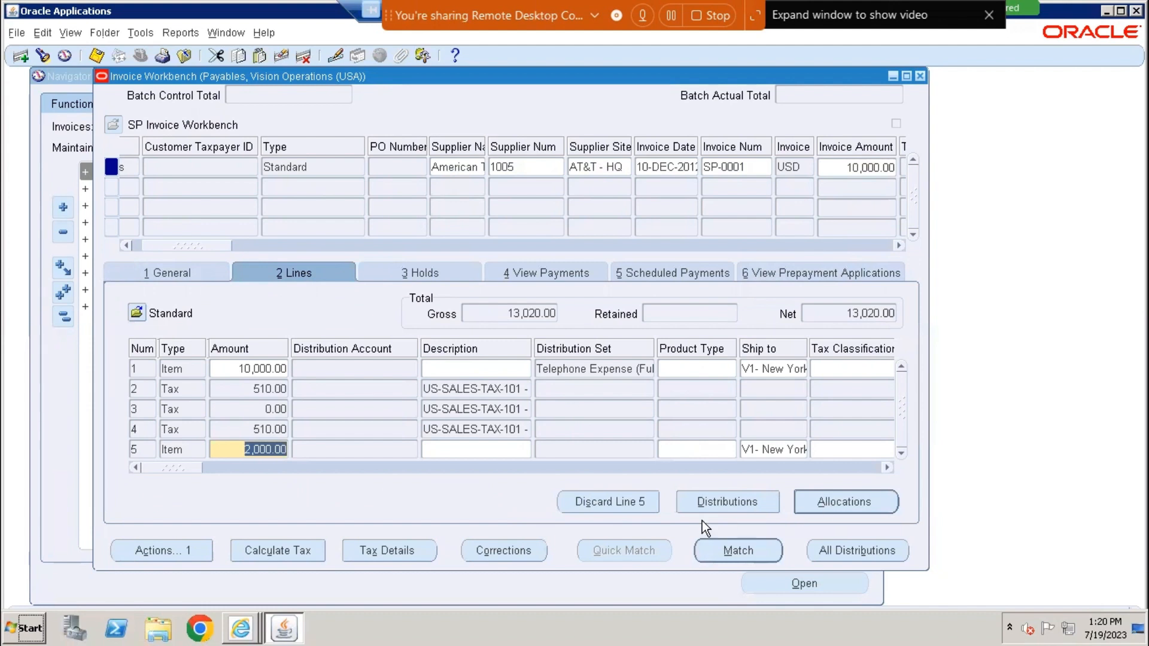
pyautogui.click(723, 503)
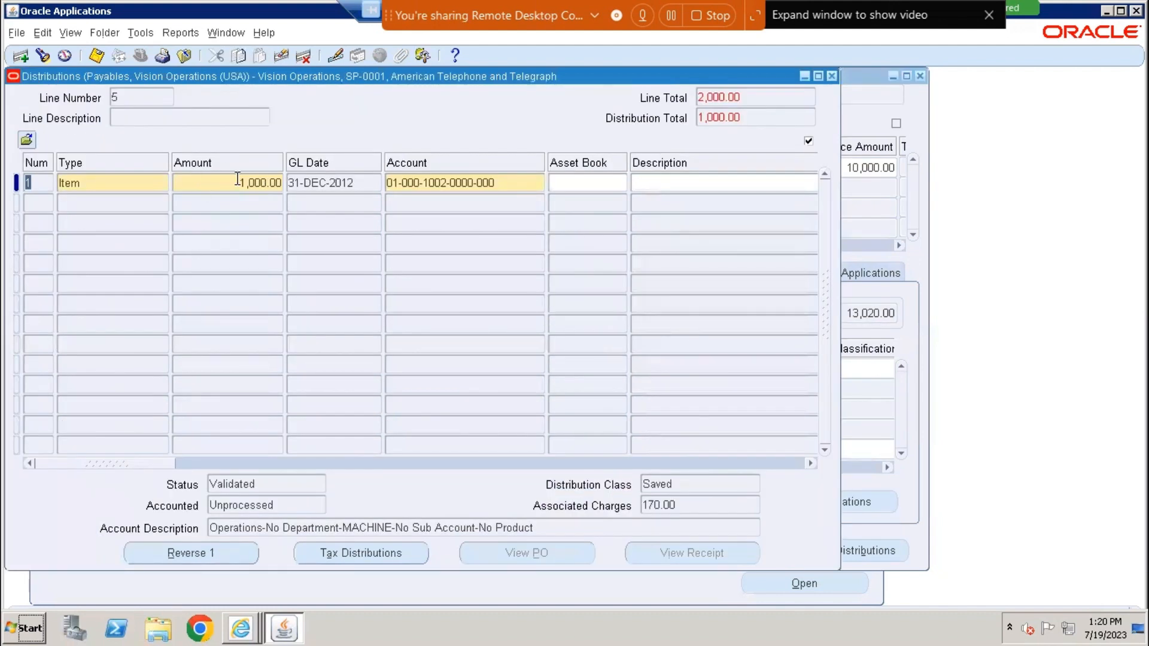
pyautogui.click(238, 180)
pyautogui.press('BackSpace')
pyautogui.write('2')
pyautogui.press('Tab')
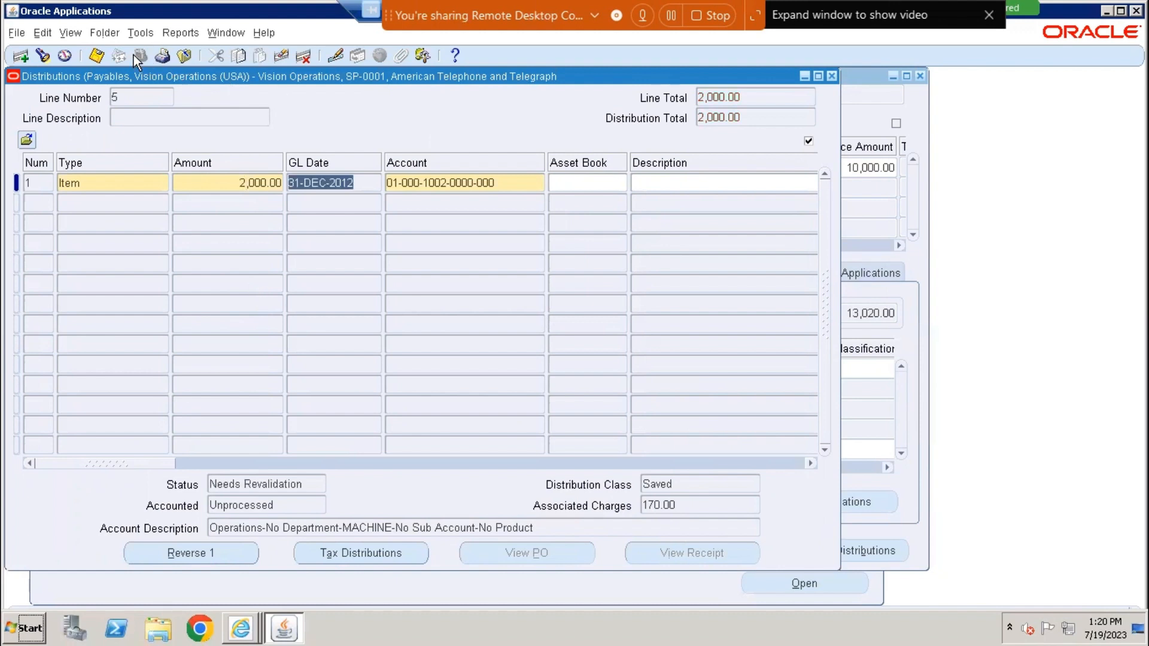
pyautogui.click(102, 56)
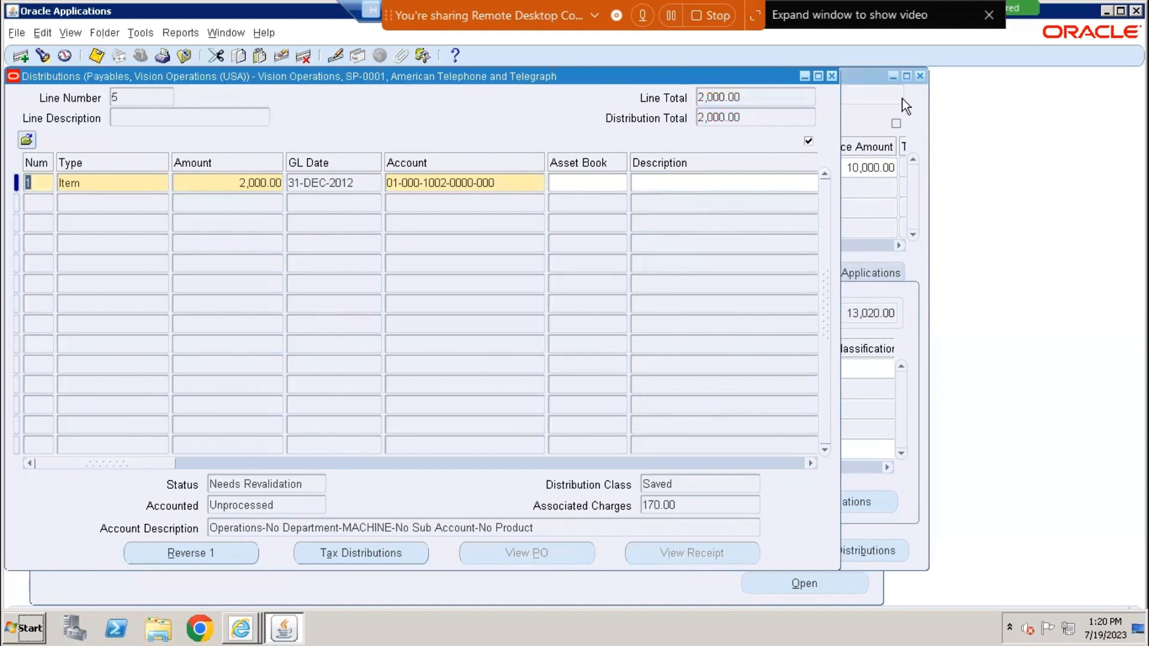
pyautogui.click(832, 76)
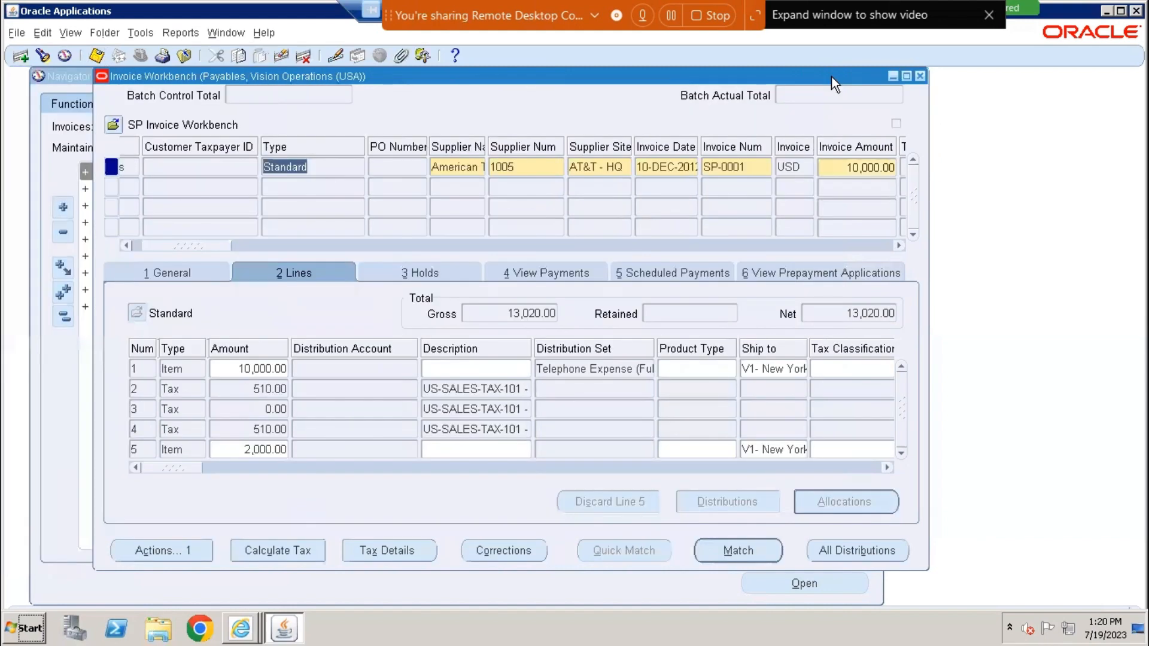
# Revalidate invoice SP-0001 with the corrected line 5 distribution
pyautogui.click(186, 542)
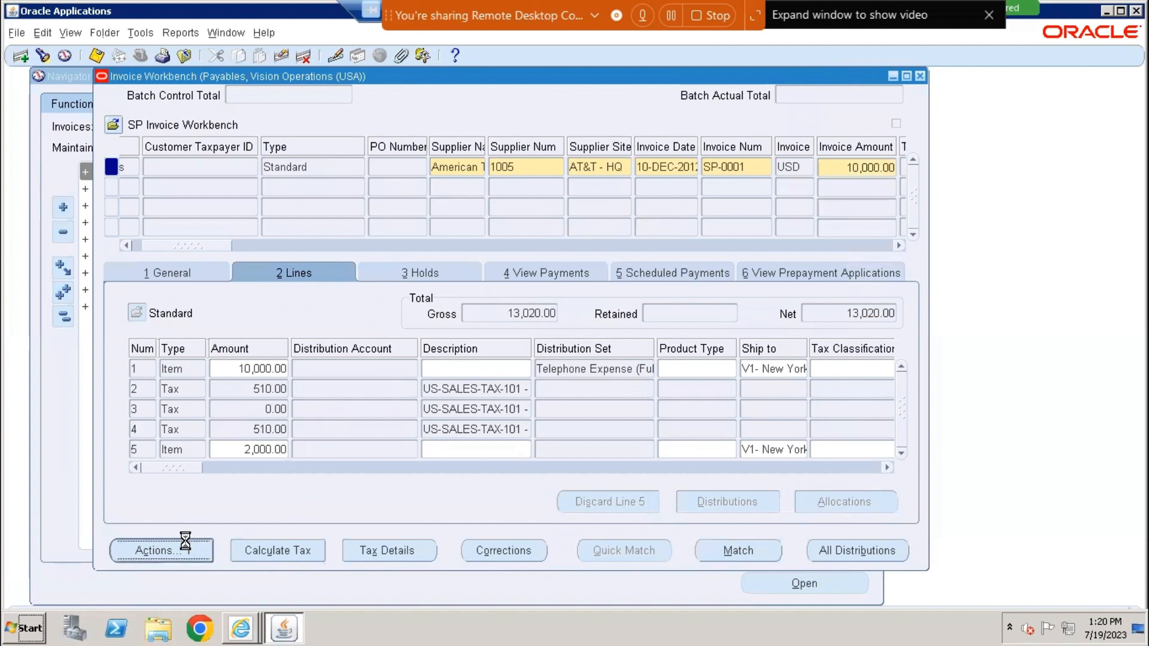
pyautogui.click(323, 124)
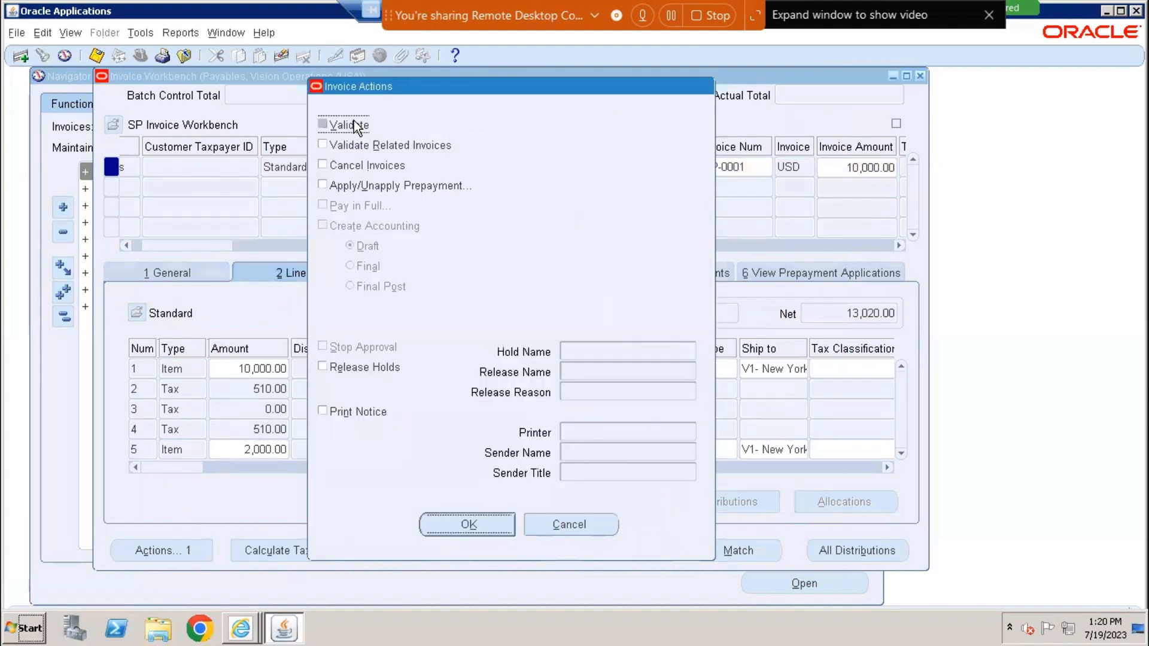
pyautogui.click(463, 525)
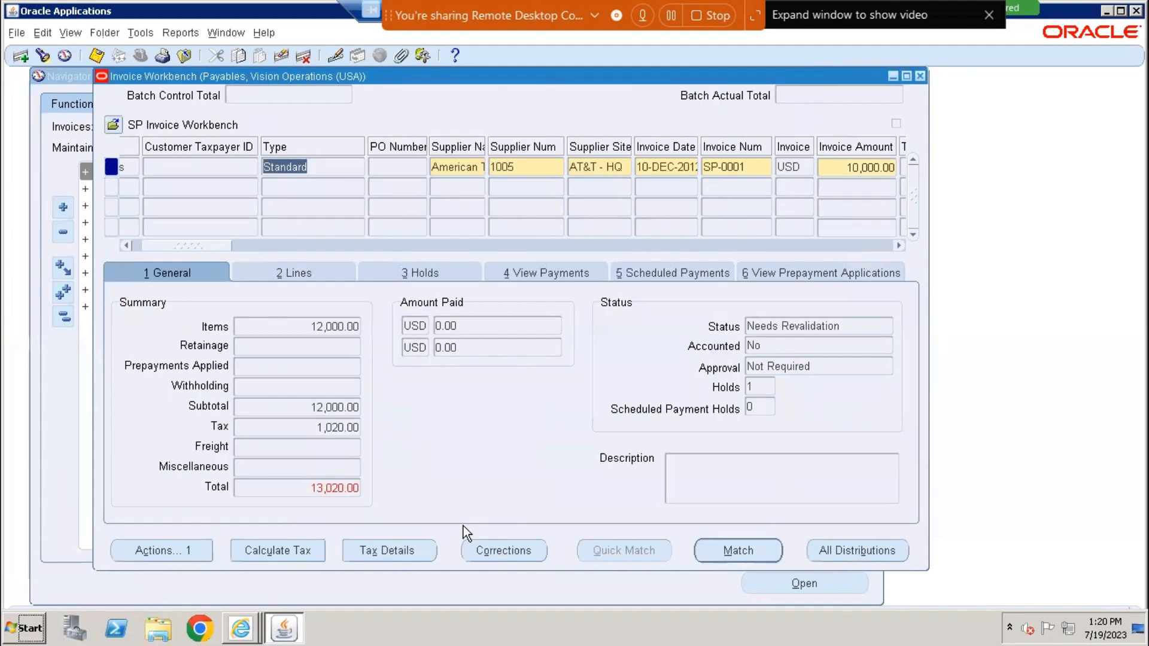
# Review the invoice's holds and read the full release name of the Dist Variance hold in the editor
pyautogui.click(278, 273)
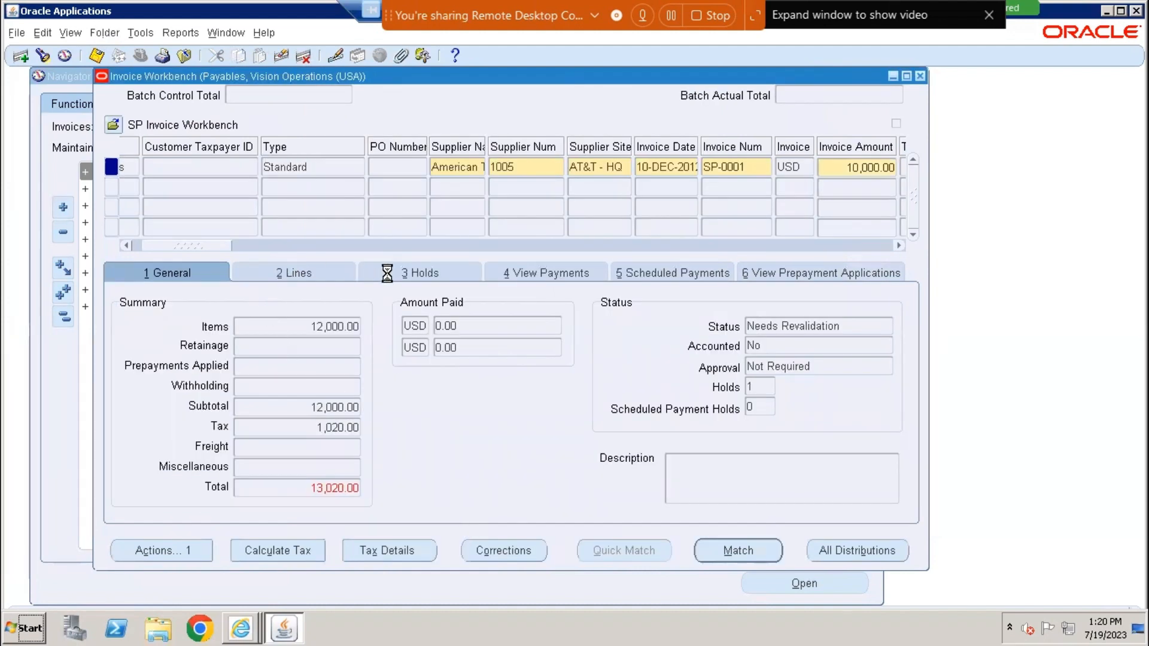
pyautogui.click(422, 272)
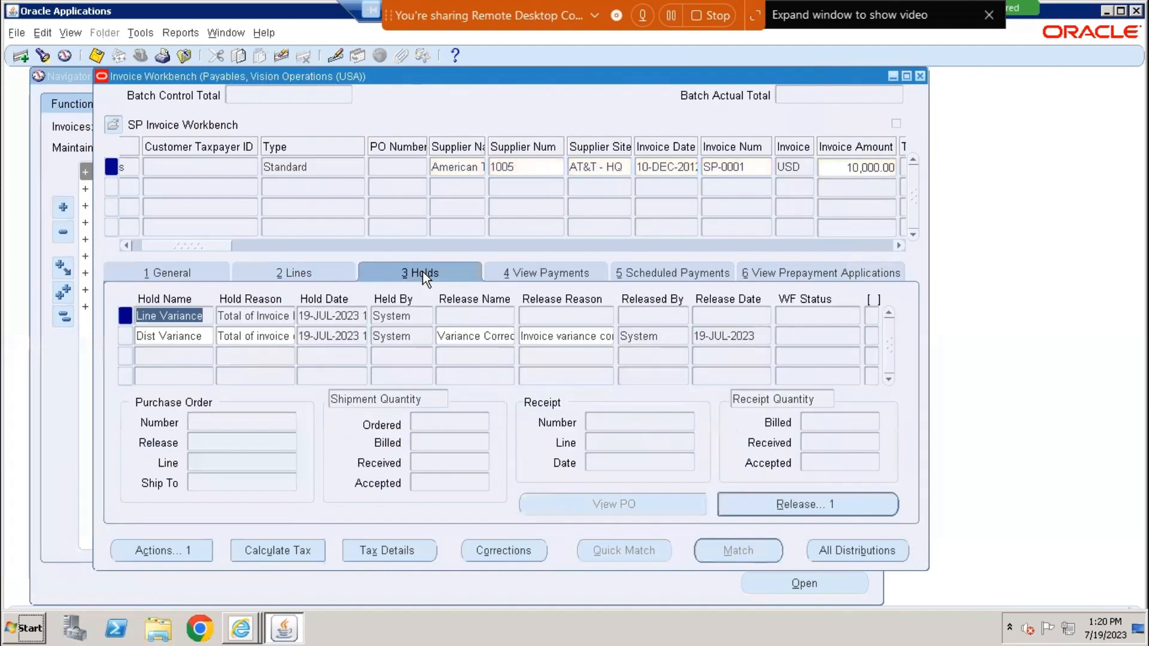
pyautogui.click(281, 335)
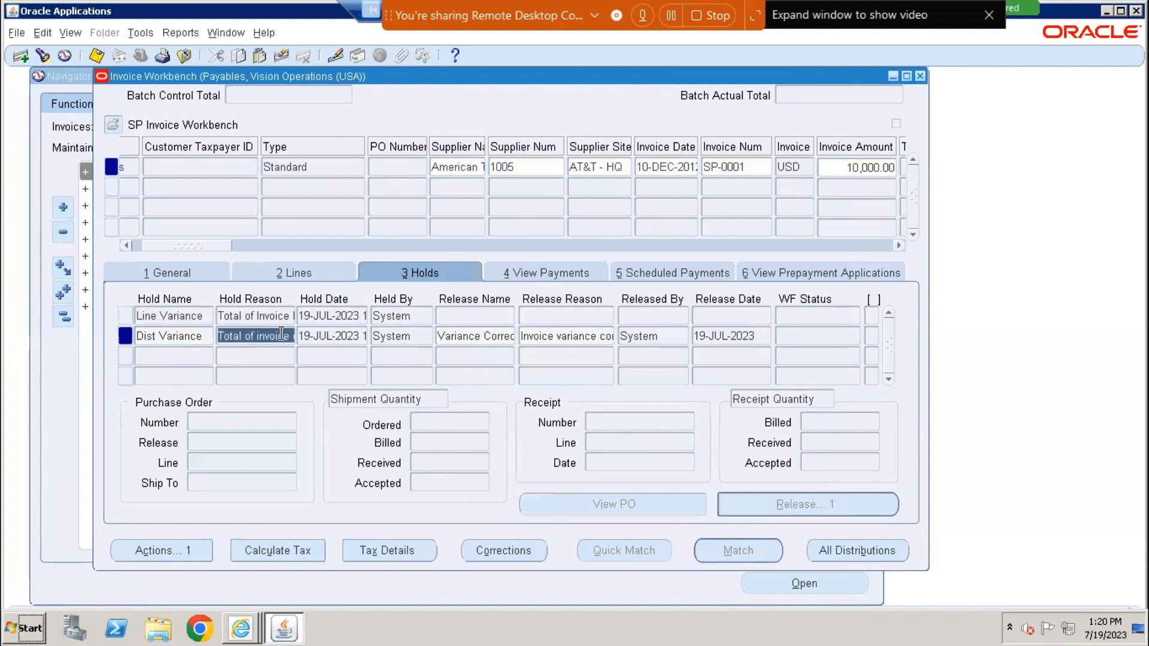
pyautogui.click(469, 336)
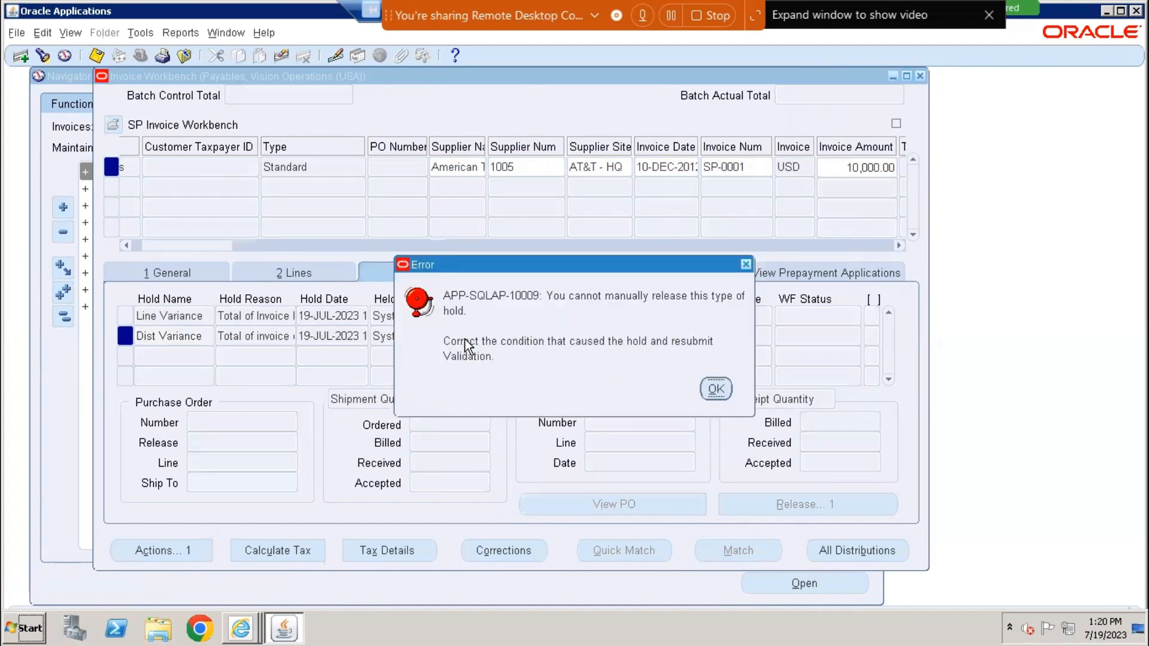
pyautogui.click(716, 389)
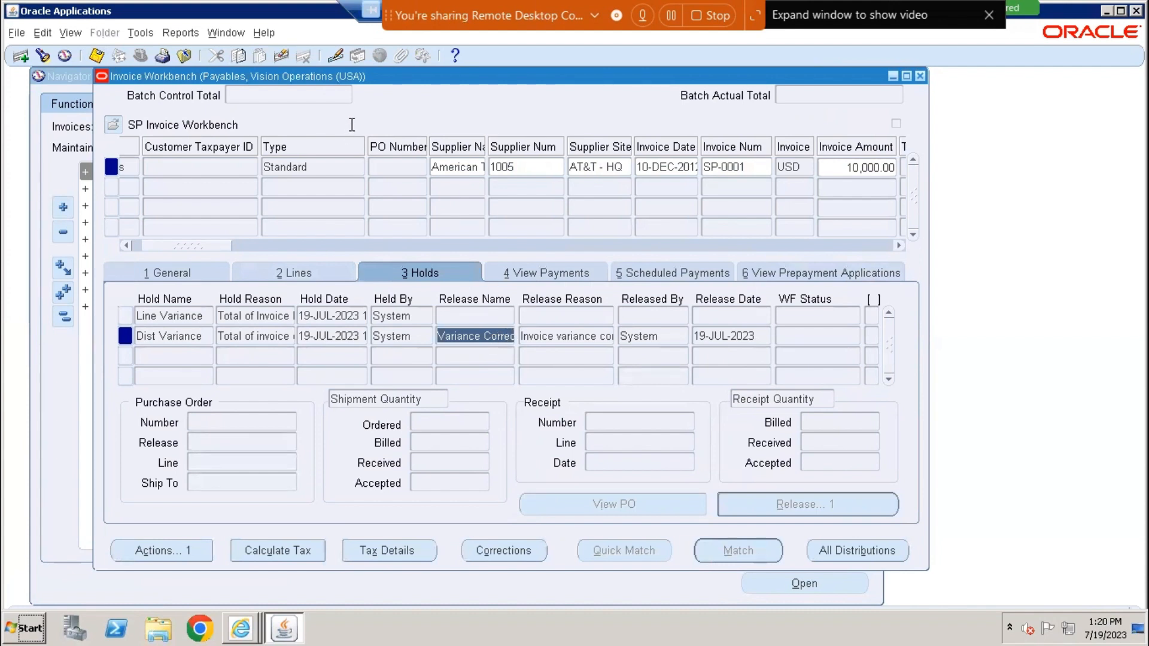
pyautogui.click(338, 53)
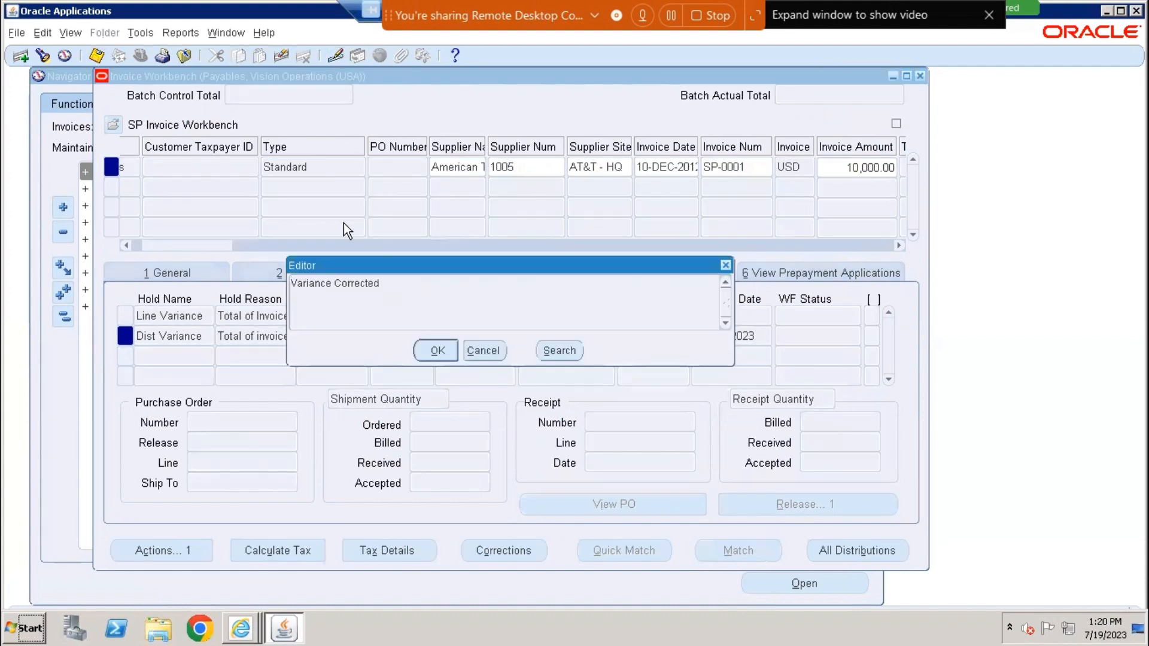
pyautogui.click(486, 355)
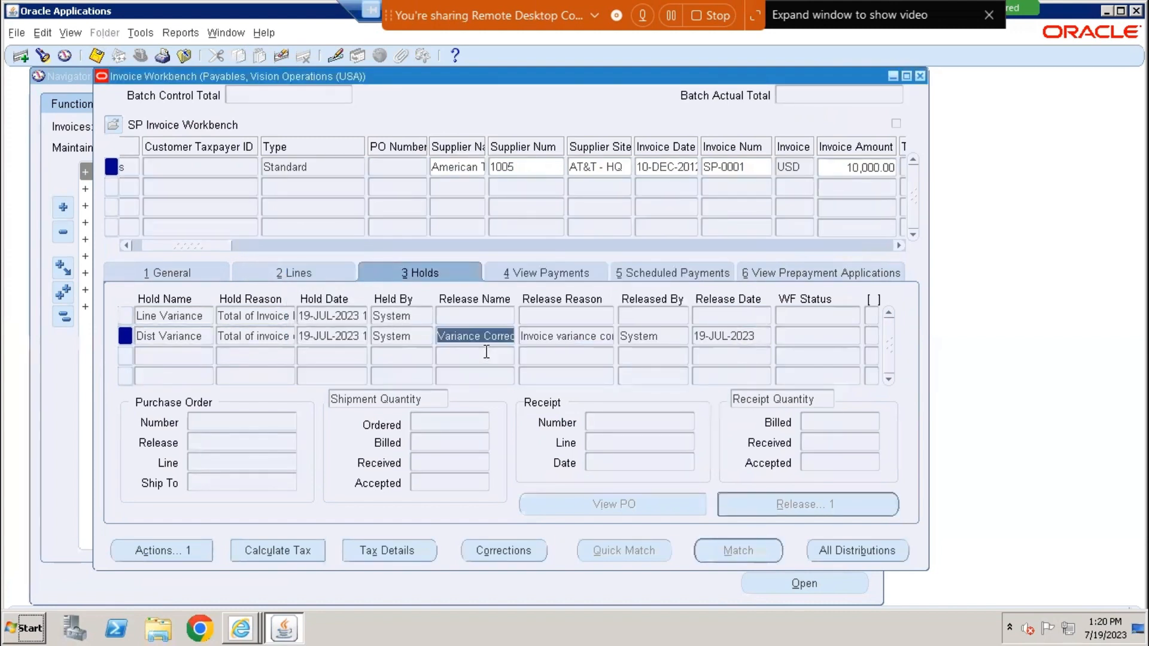
pyautogui.click(395, 315)
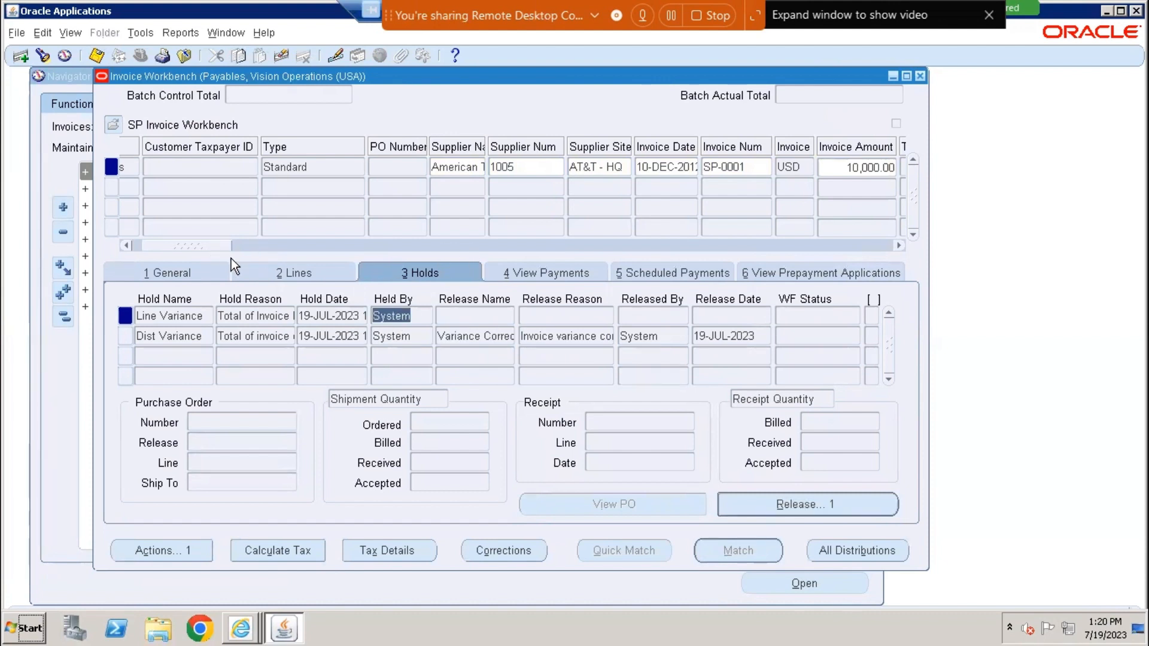
# Set the invoice amount of SP-0001 to 13,020 to match the General summary total and save the invoice
pyautogui.click(157, 274)
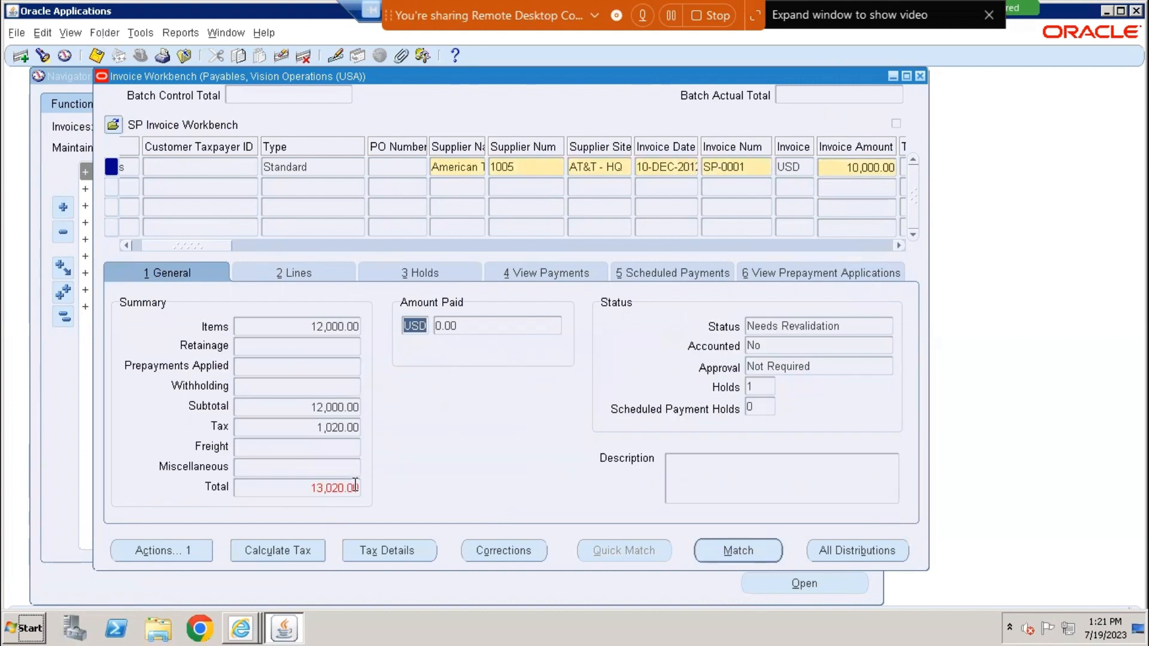
pyautogui.click(869, 171)
pyautogui.write('13020')
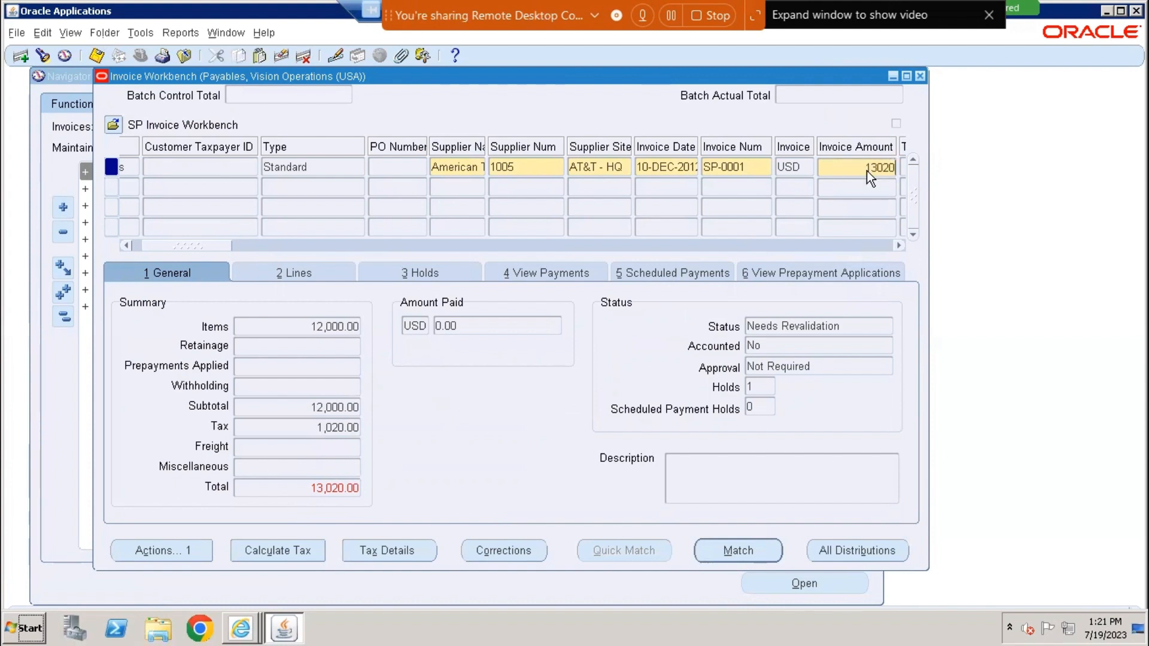
pyautogui.press('Tab')
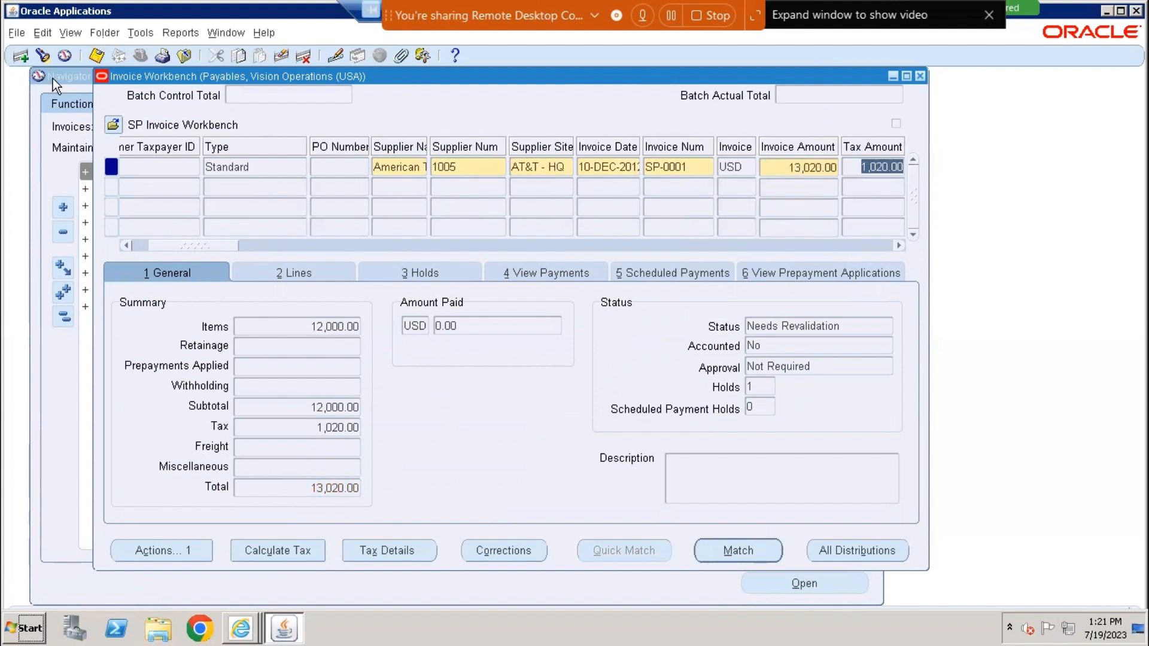
pyautogui.click(102, 59)
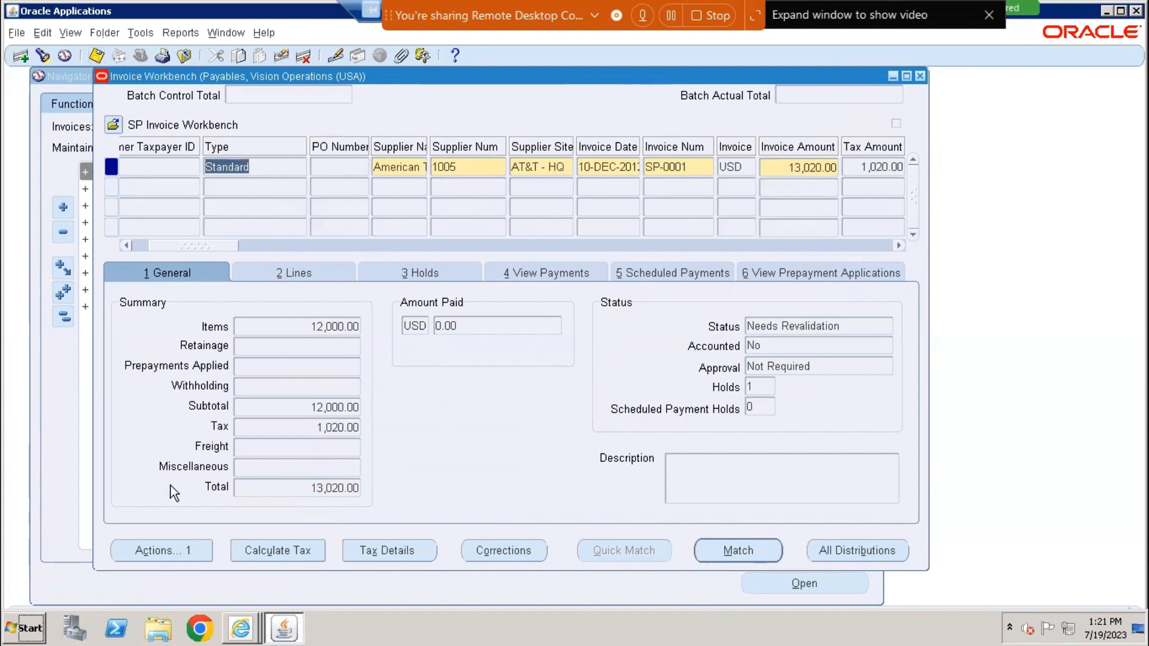
# Run the Validate action on invoice SP-0001 with its corrected invoice amount
pyautogui.click(171, 551)
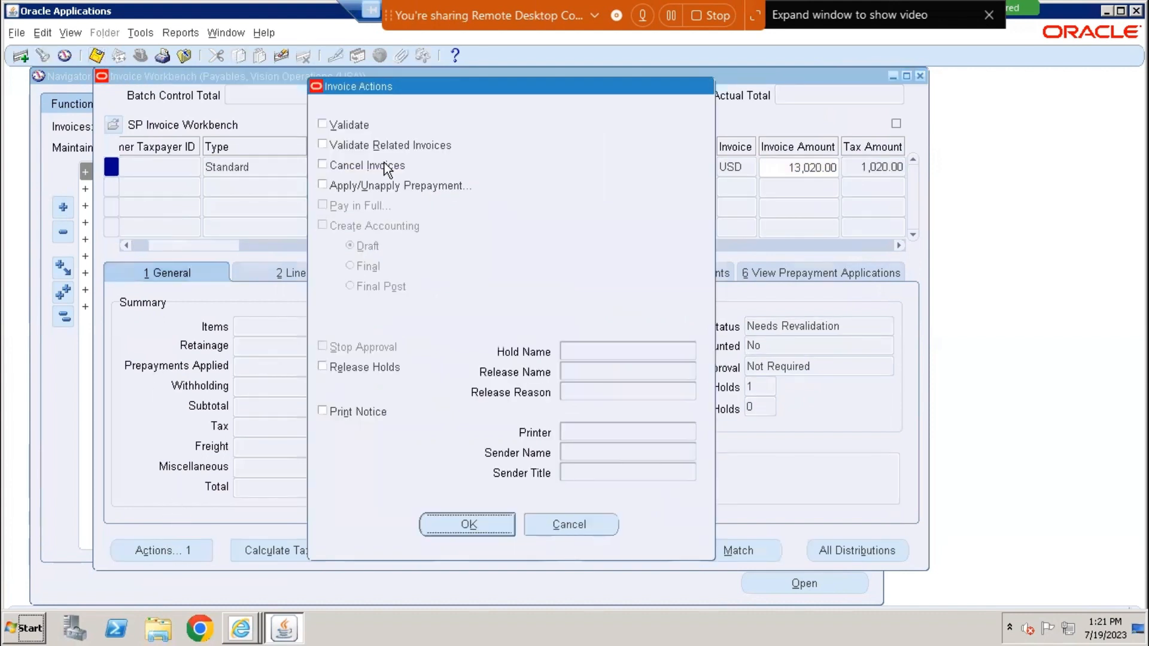
pyautogui.click(350, 128)
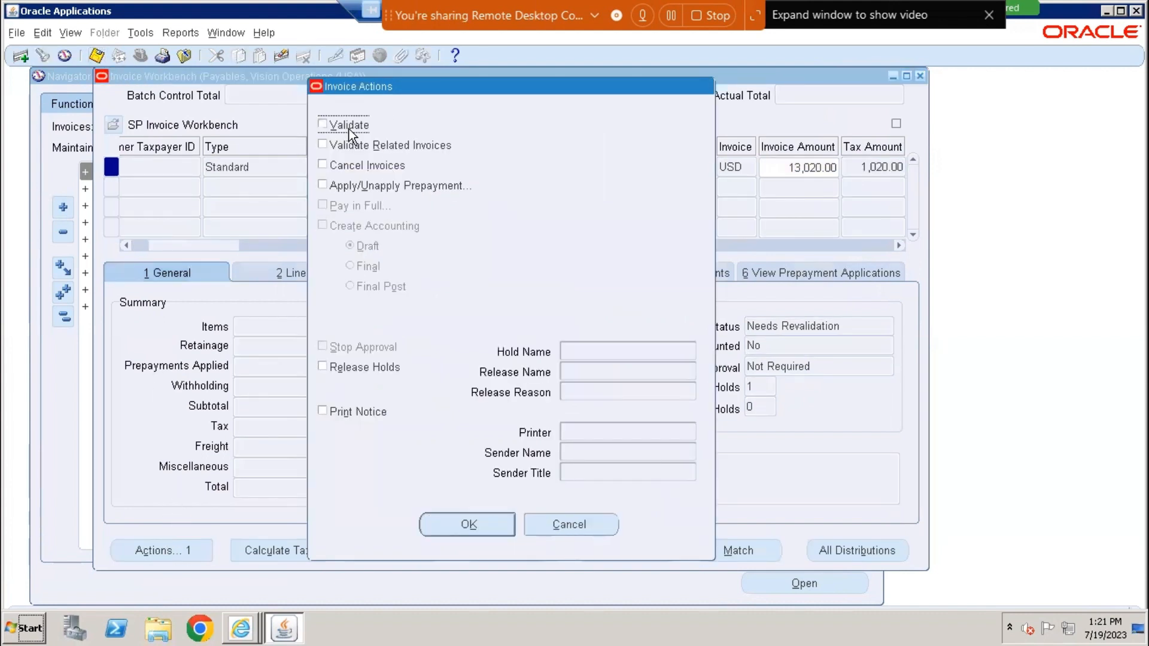
pyautogui.click(443, 519)
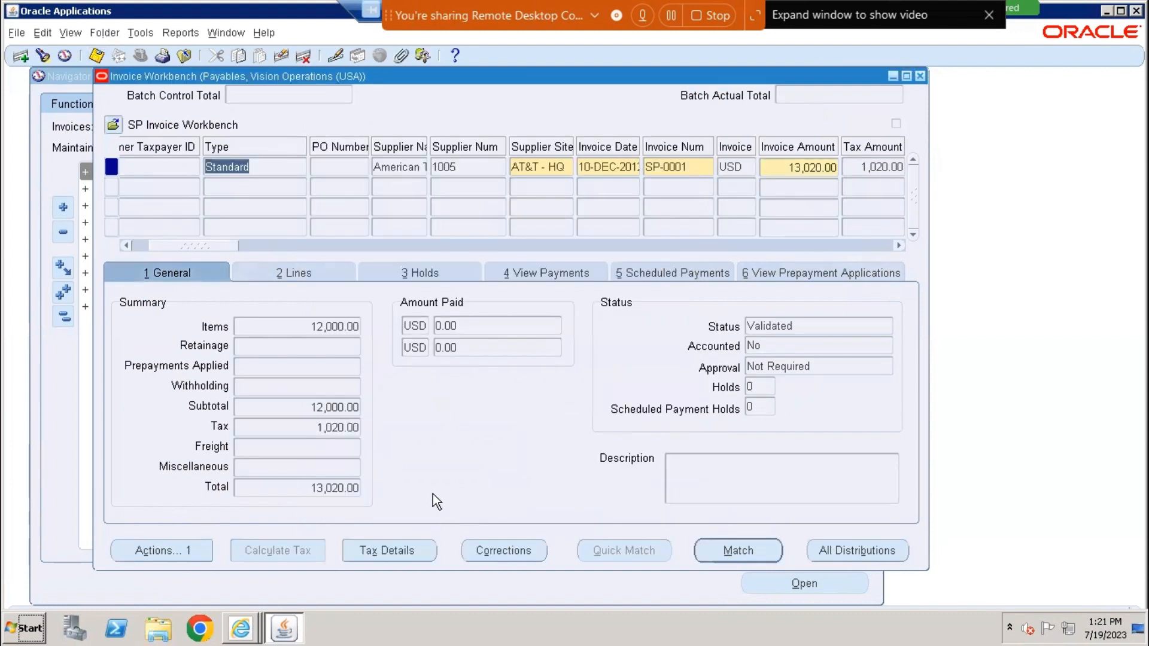
# Check the validation status of invoice SP-0001 and review the release name of its Line Variance hold
pyautogui.click(799, 325)
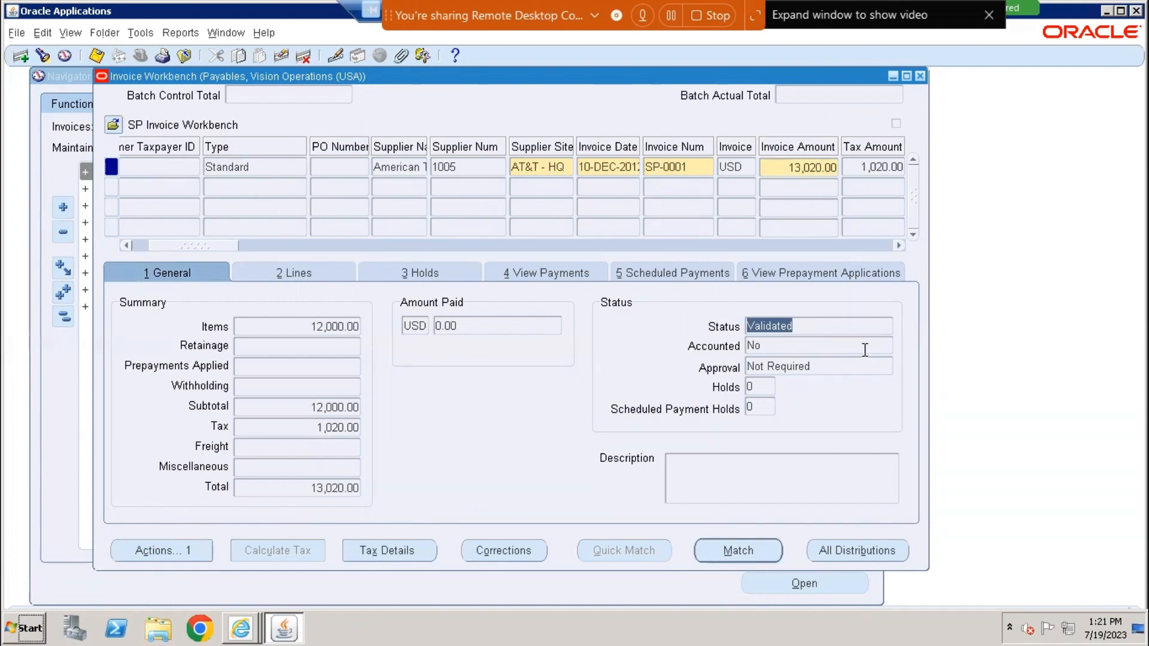
pyautogui.click(442, 266)
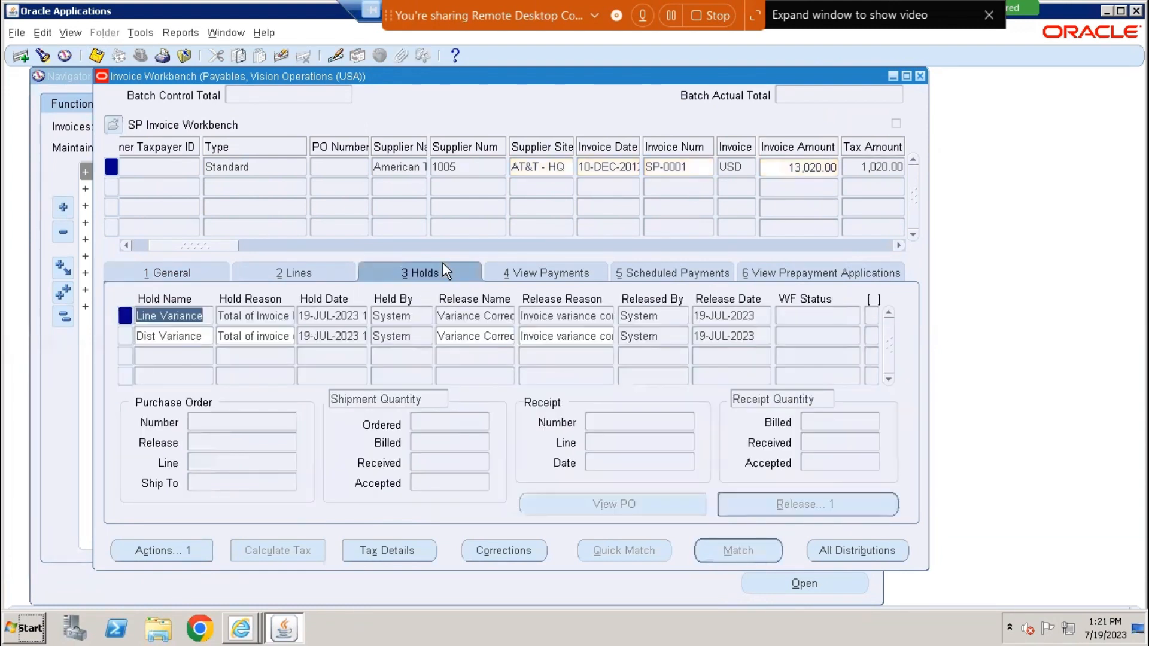
pyautogui.click(458, 320)
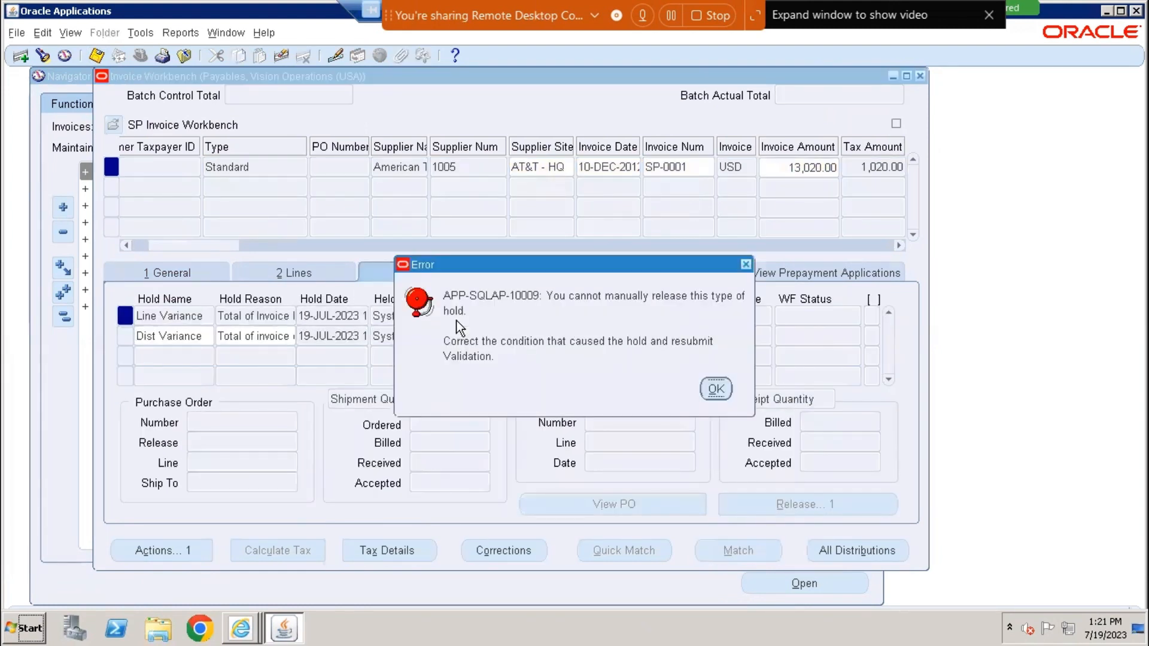
pyautogui.click(718, 388)
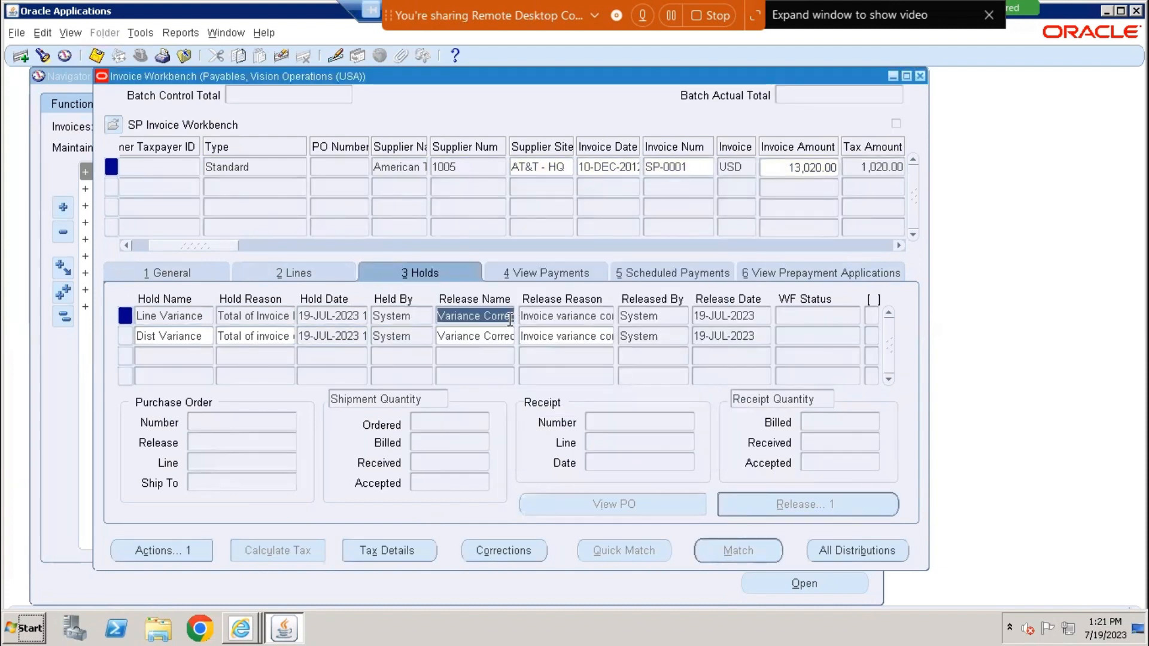
# Create accounting for invoice SP-0001 in Draft mode
pyautogui.click(157, 274)
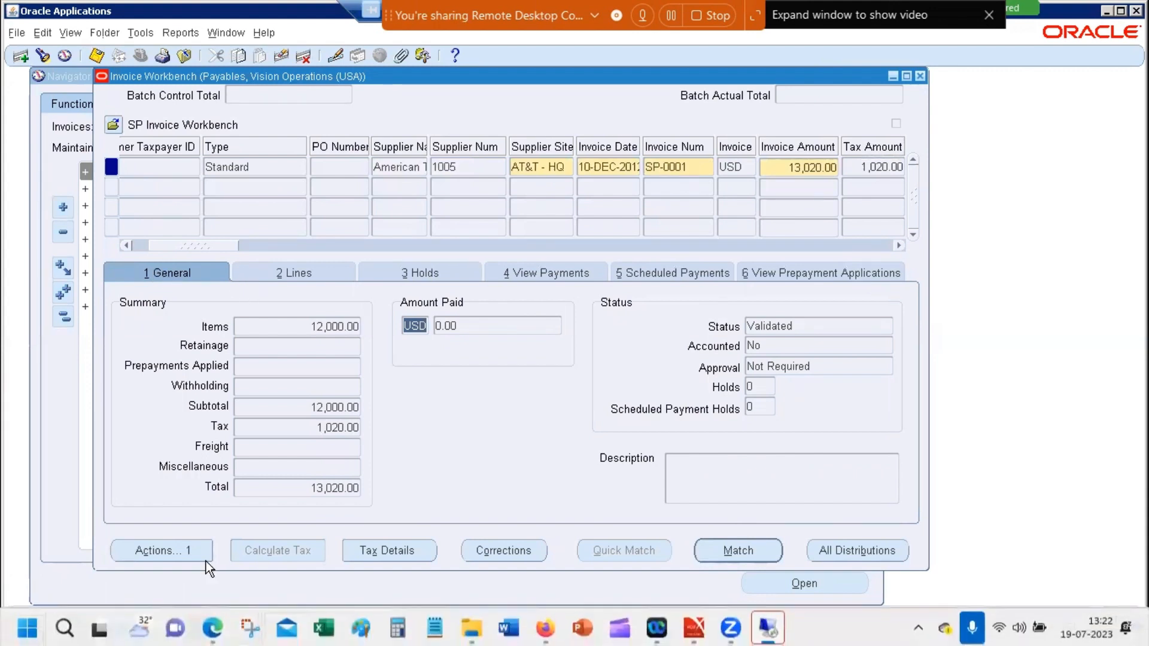
pyautogui.click(174, 546)
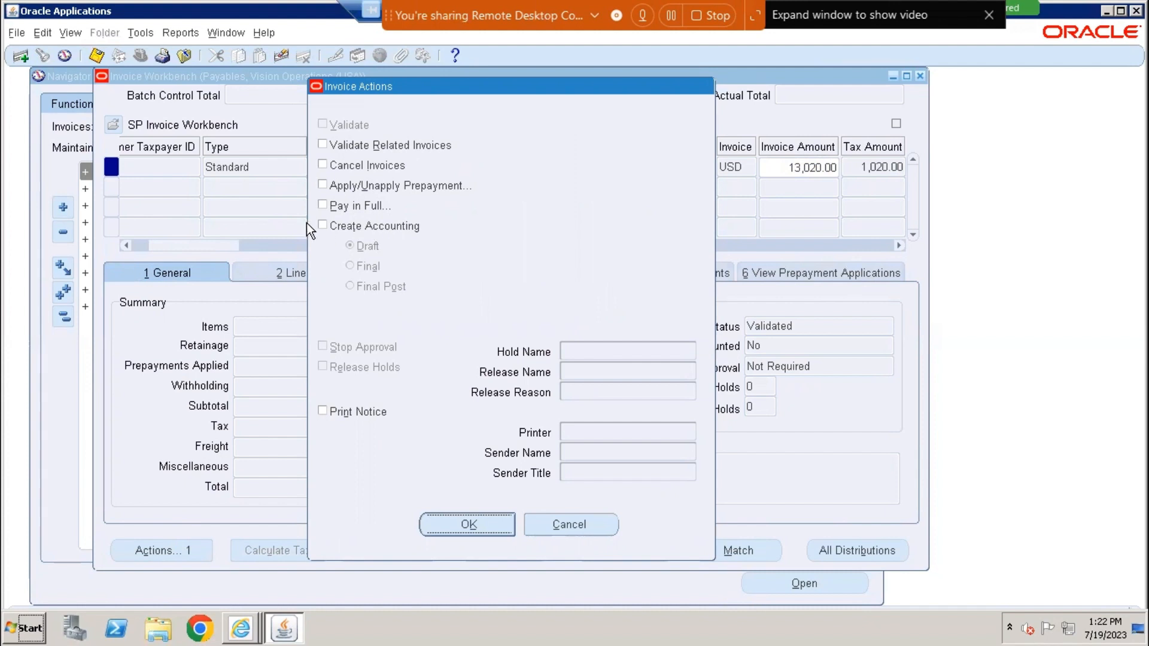
pyautogui.click(327, 227)
pyautogui.click(327, 226)
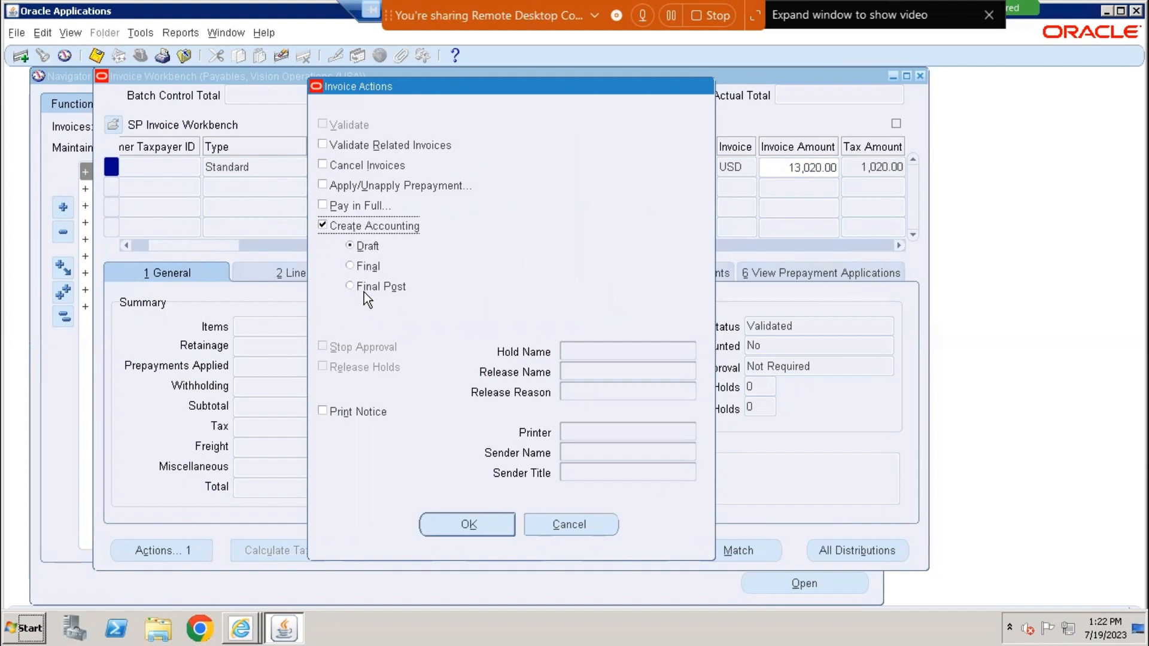
pyautogui.click(455, 522)
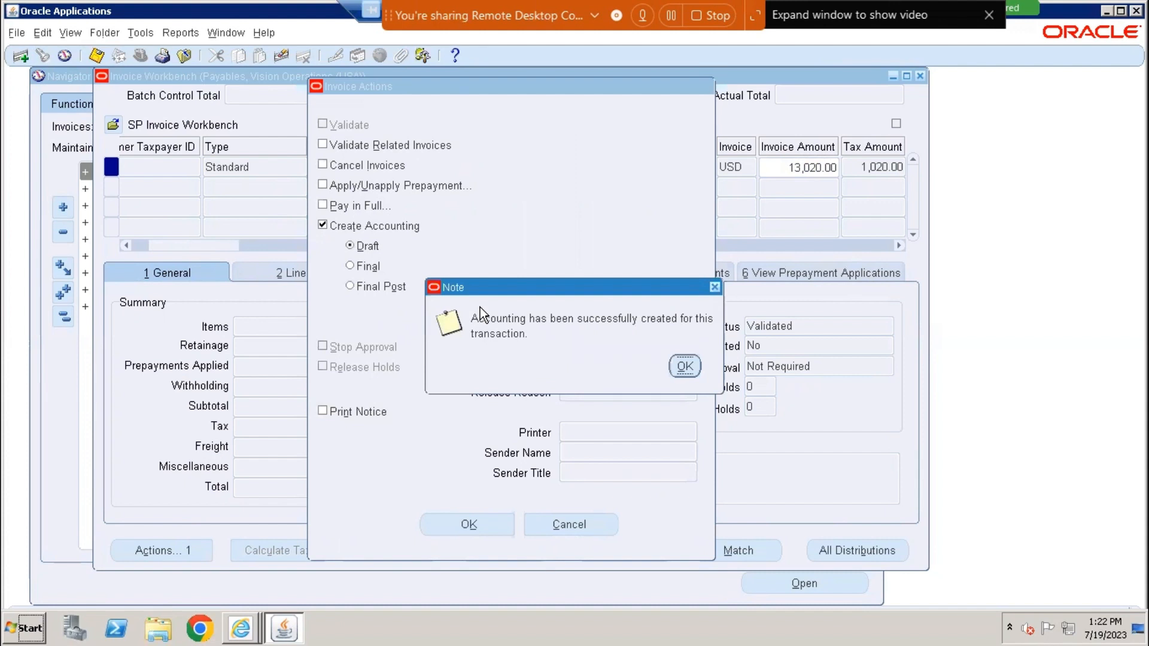
pyautogui.click(683, 366)
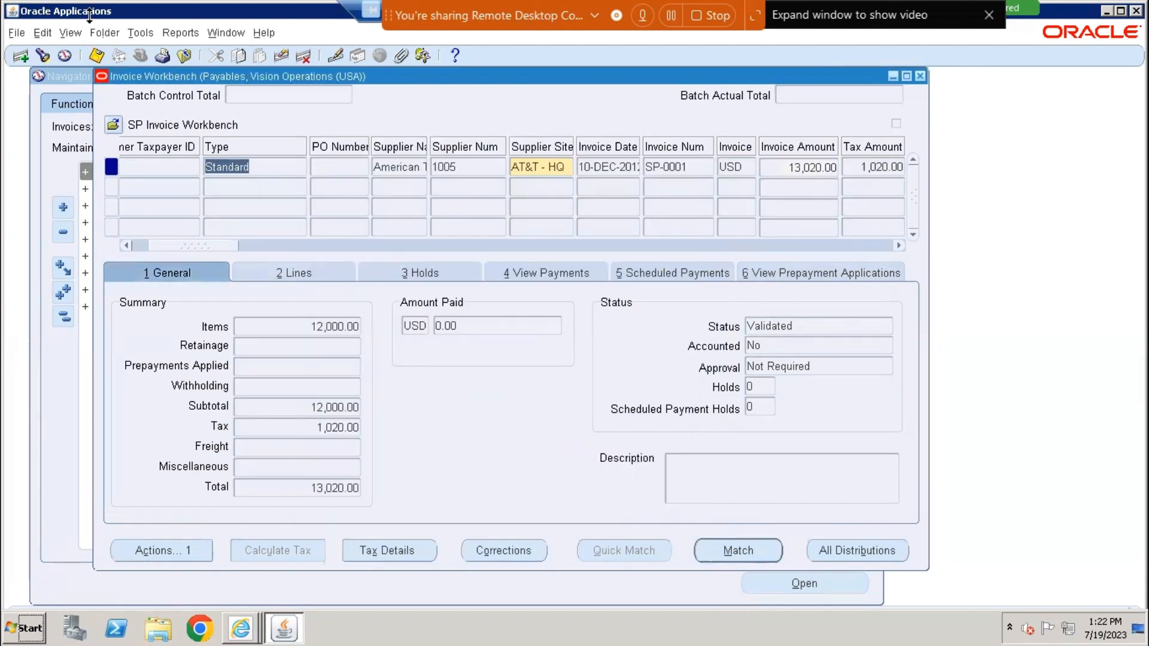
# View the accounting of invoice SP-0001 and examine all its subledger journal entry lines through the last page
pyautogui.click(168, 32)
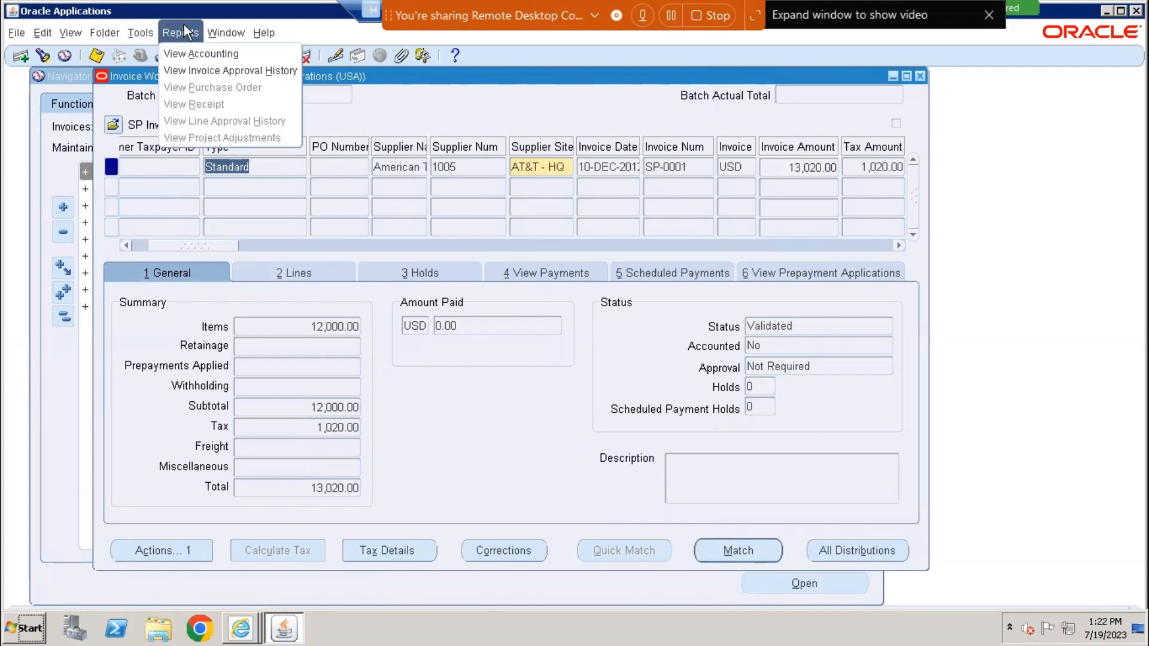
pyautogui.click(192, 56)
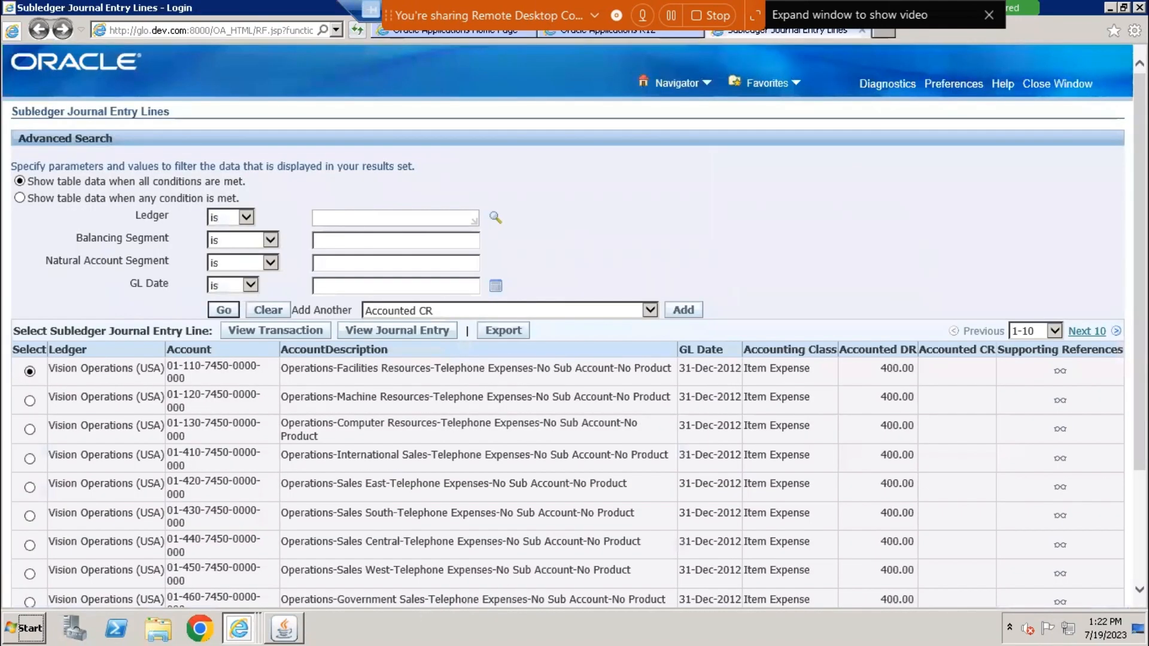
pyautogui.scroll(-3, 896, 227)
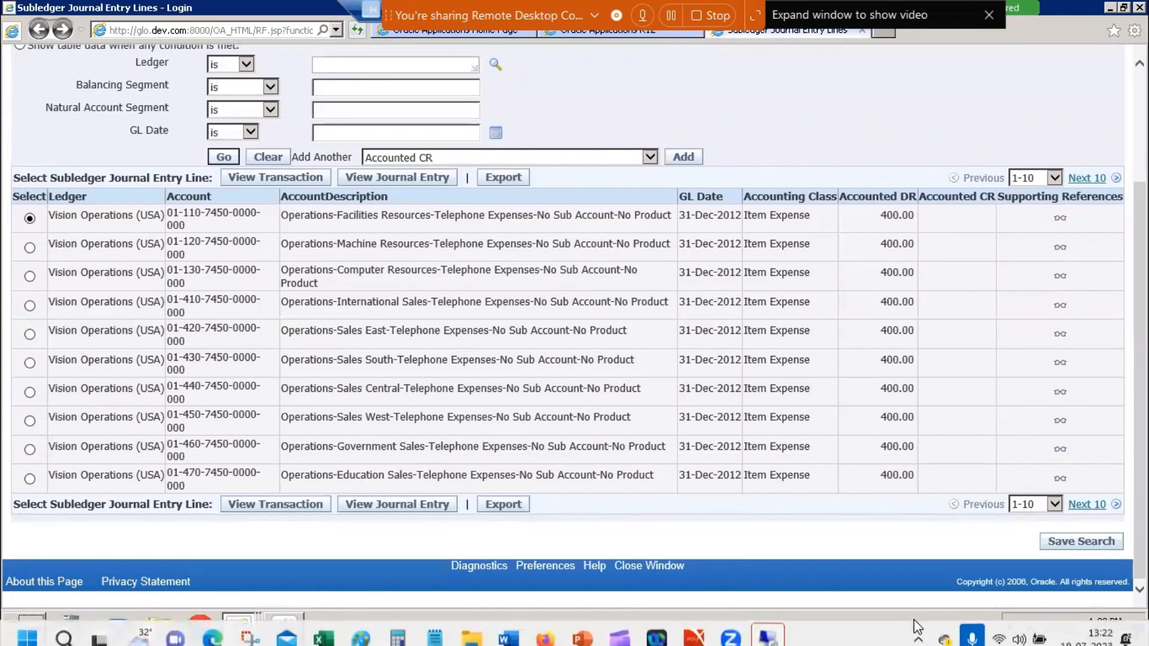
pyautogui.click(1088, 505)
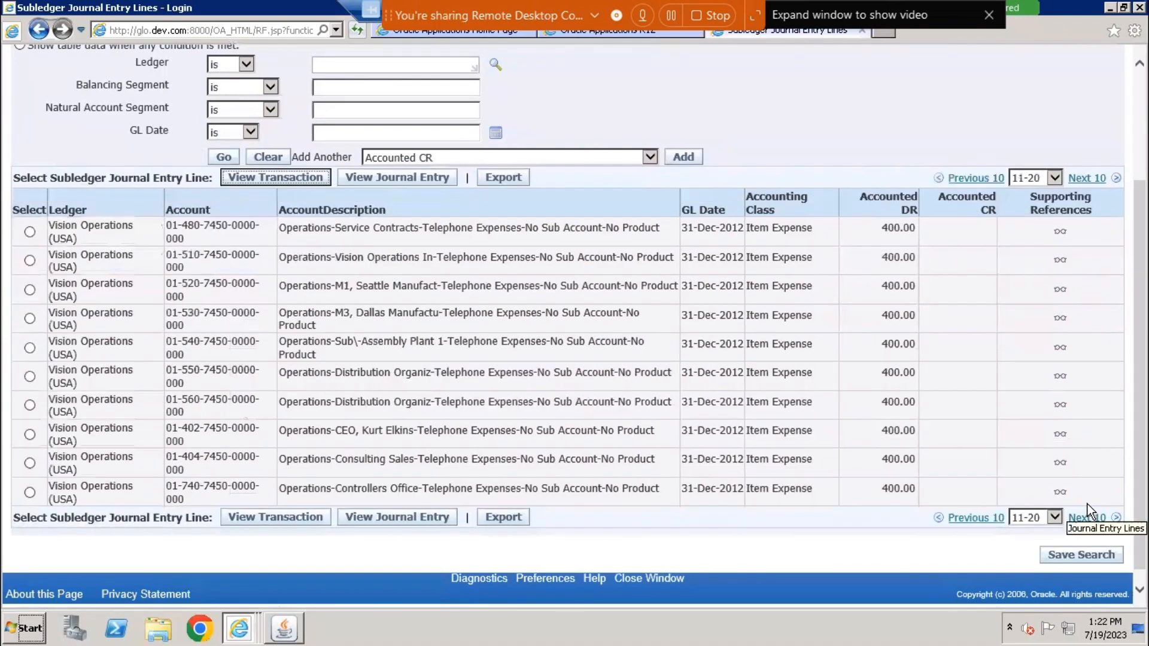
pyautogui.click(1093, 517)
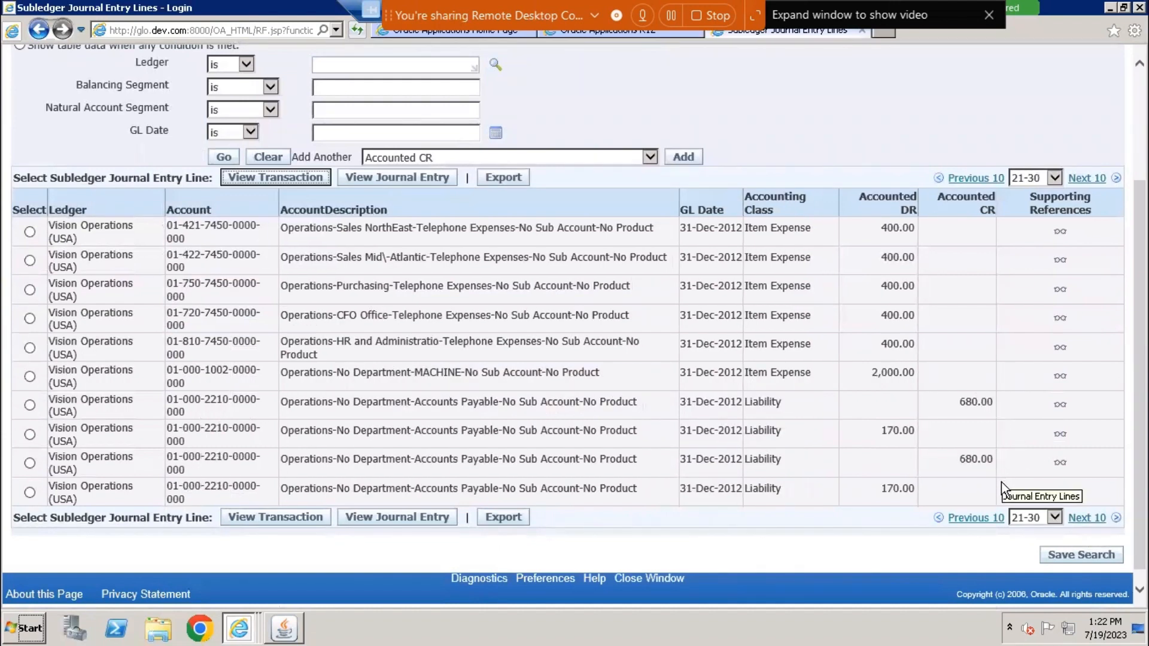
pyautogui.click(1087, 517)
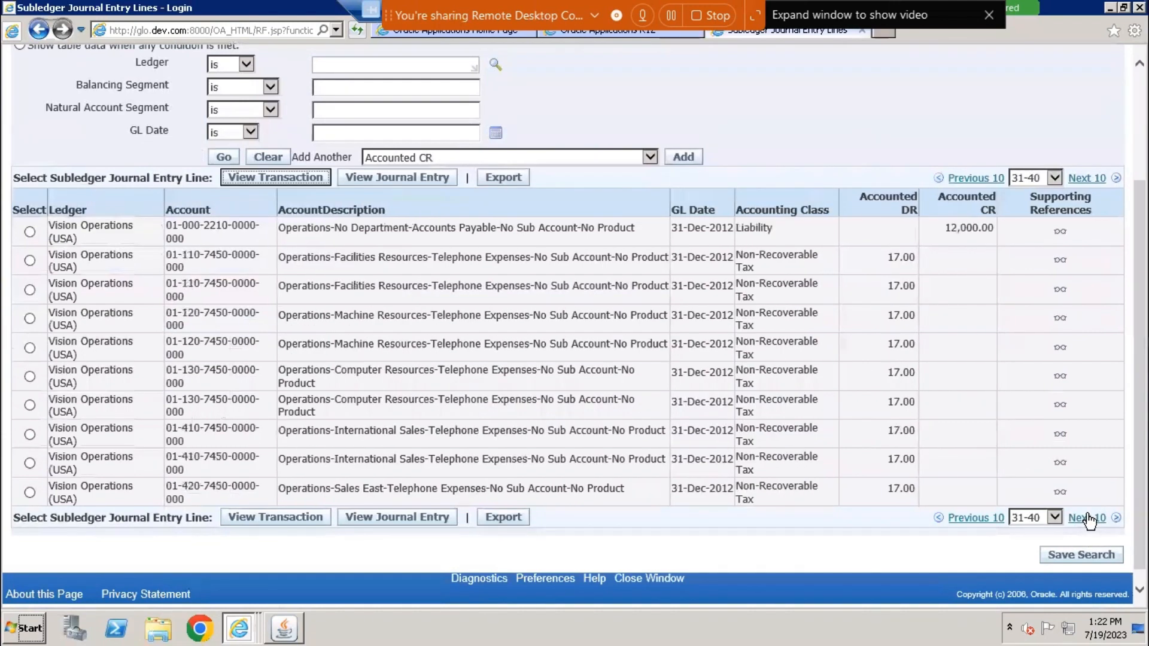
pyautogui.click(1087, 516)
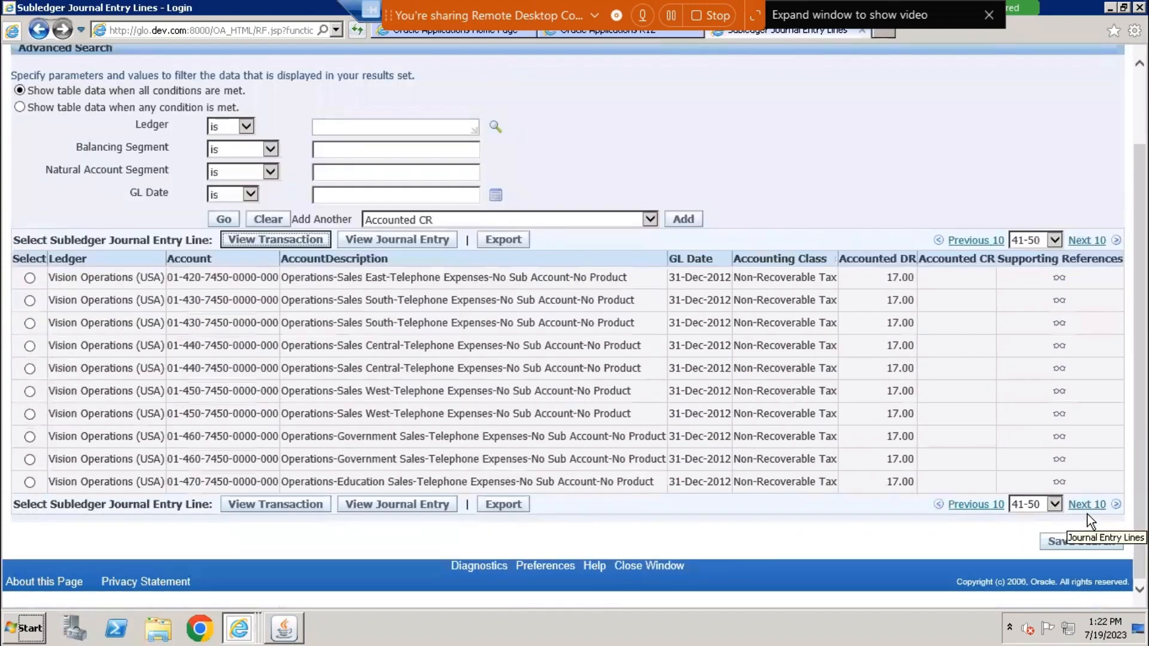
pyautogui.click(1088, 506)
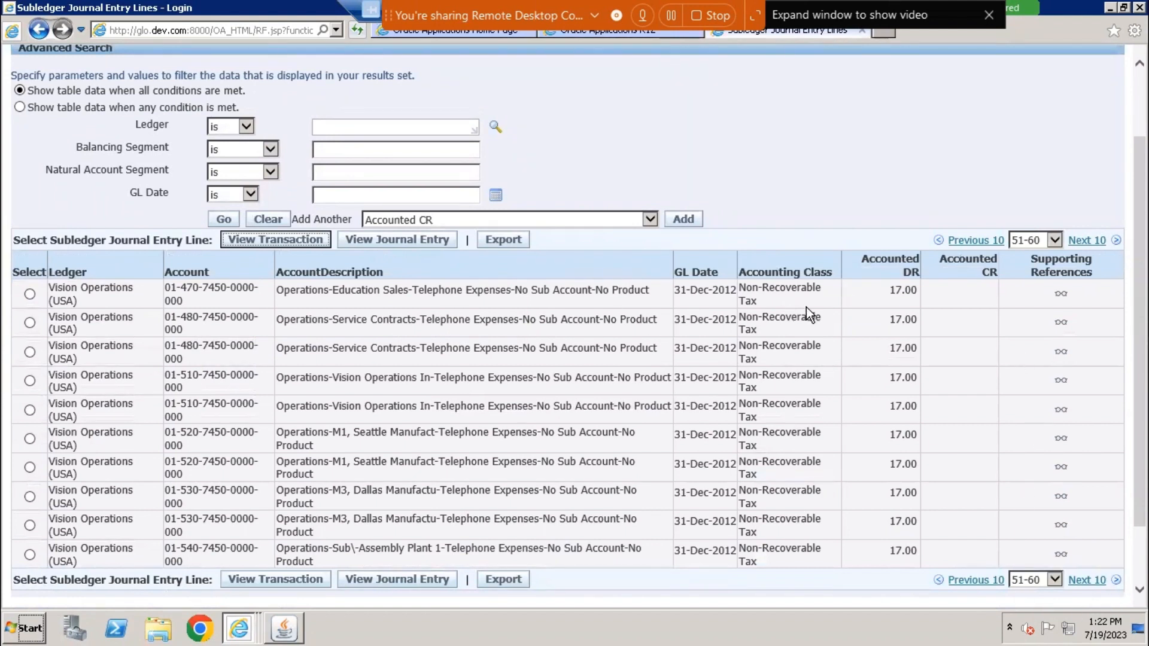
pyautogui.click(1088, 581)
pyautogui.click(1088, 581)
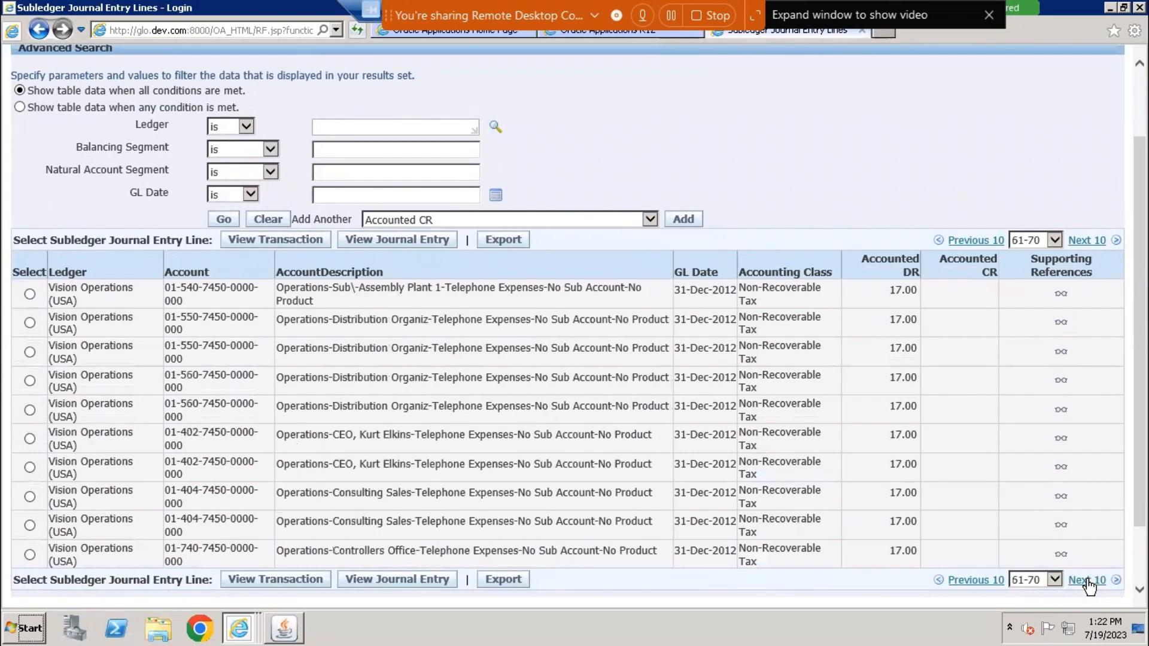
pyautogui.click(1088, 581)
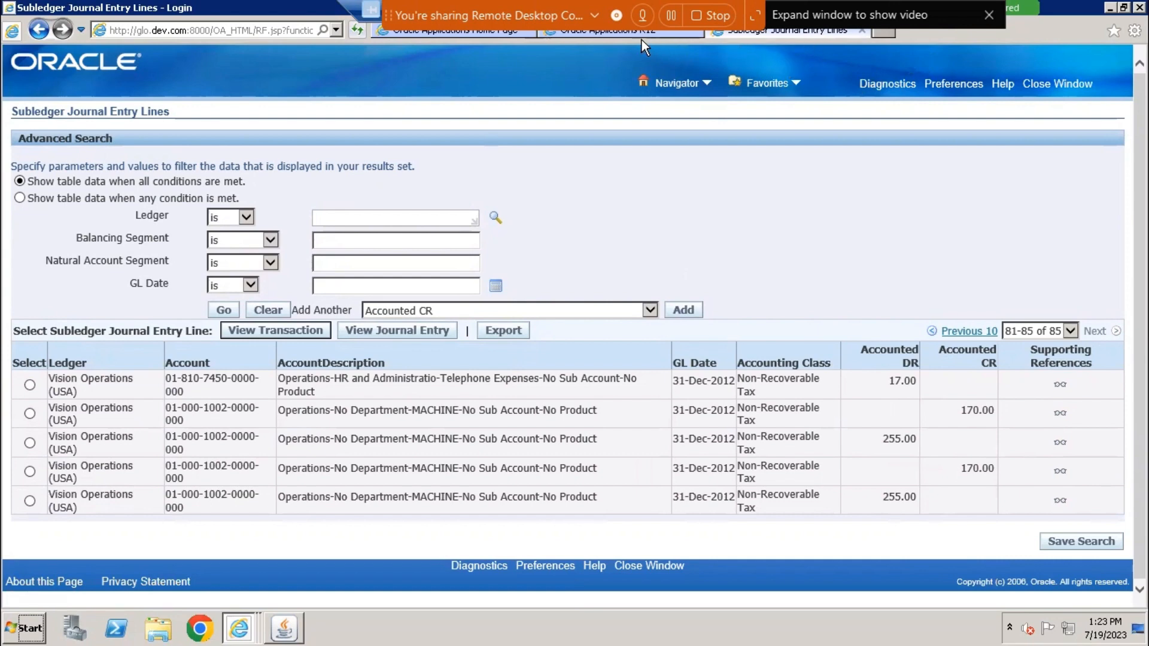
# Return to the Invoice Workbench and create accounting for invoice SP-0001 in Final Post mode
pyautogui.click(273, 629)
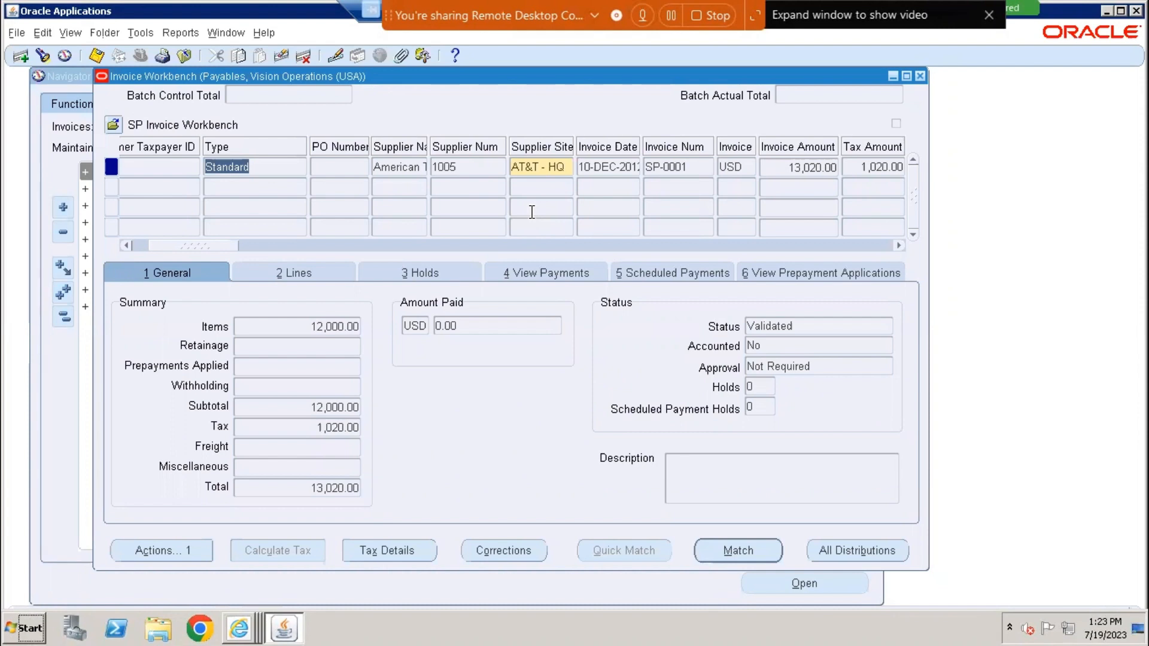
pyautogui.click(180, 33)
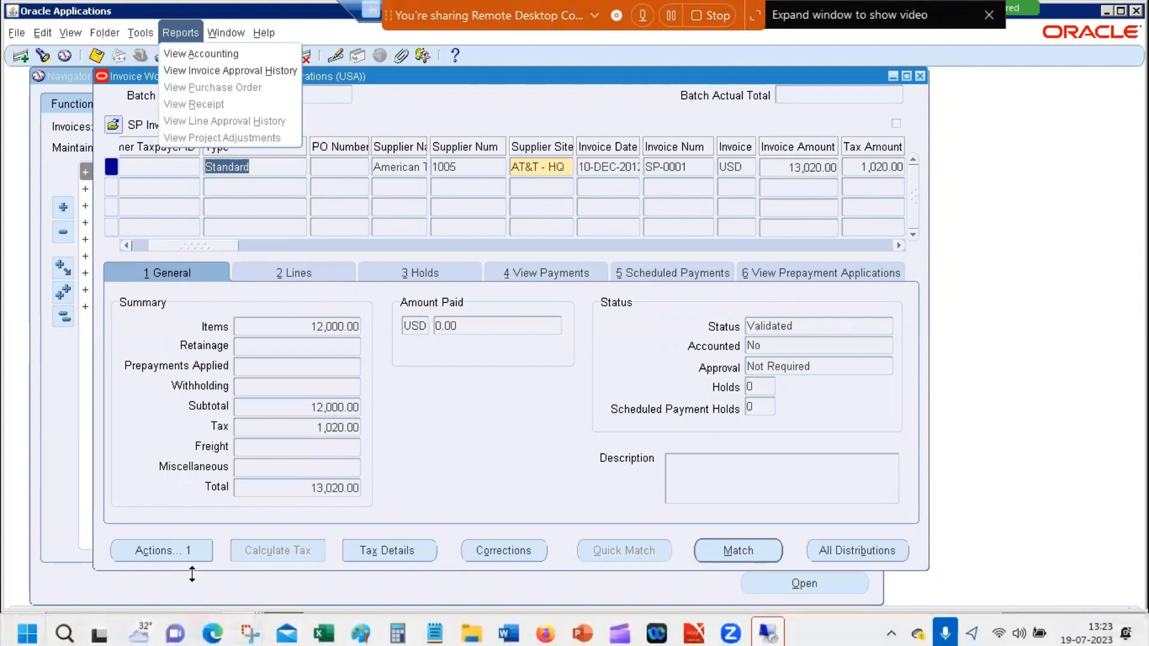
pyautogui.click(156, 549)
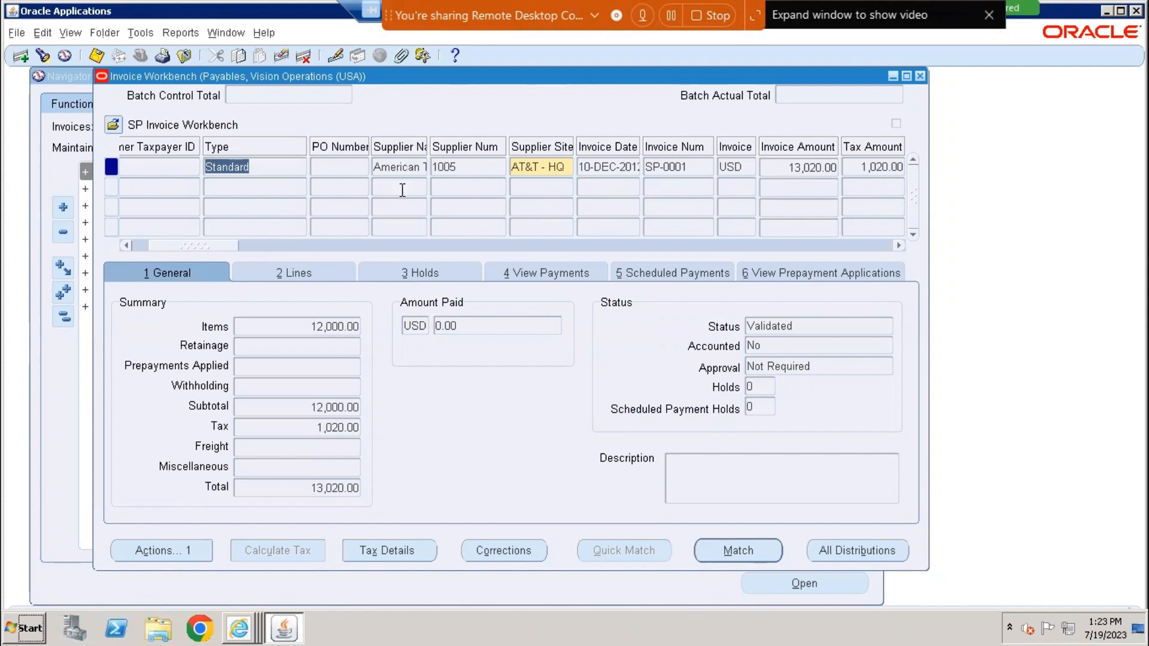
pyautogui.click(348, 170)
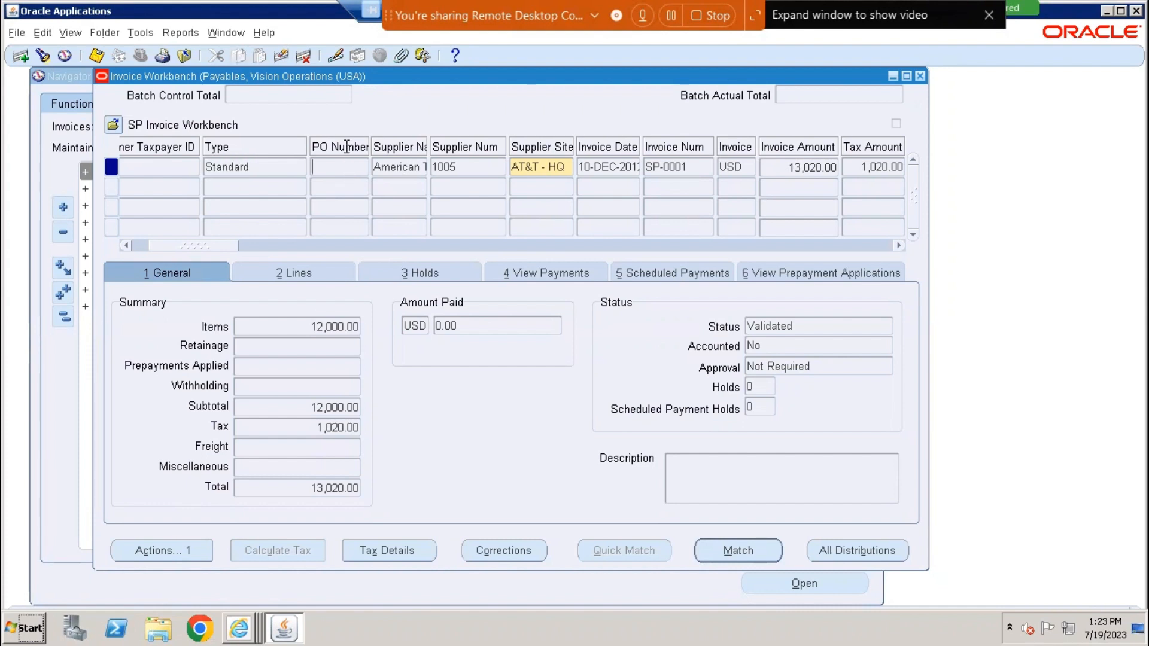
pyautogui.click(162, 550)
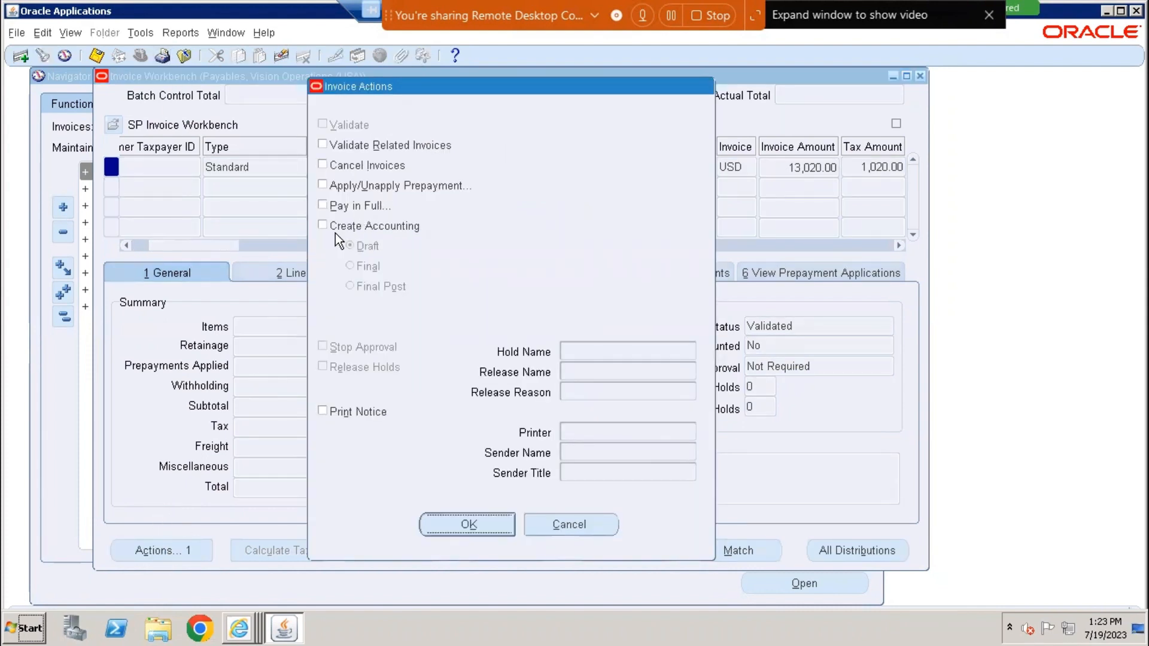
pyautogui.click(333, 224)
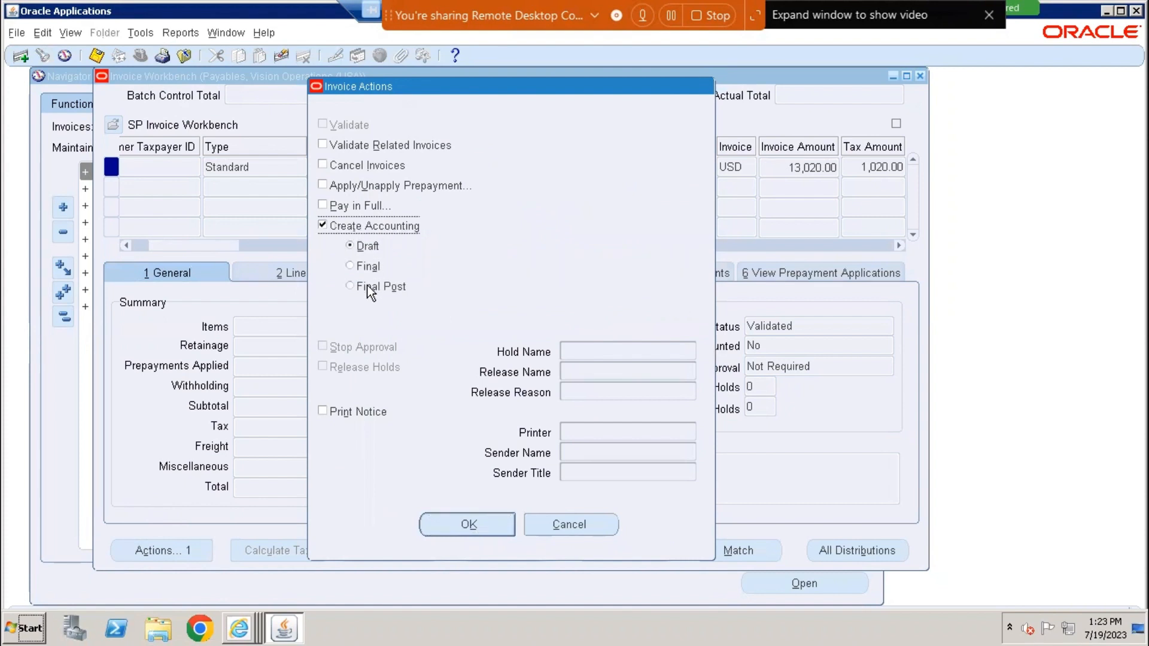
pyautogui.click(363, 268)
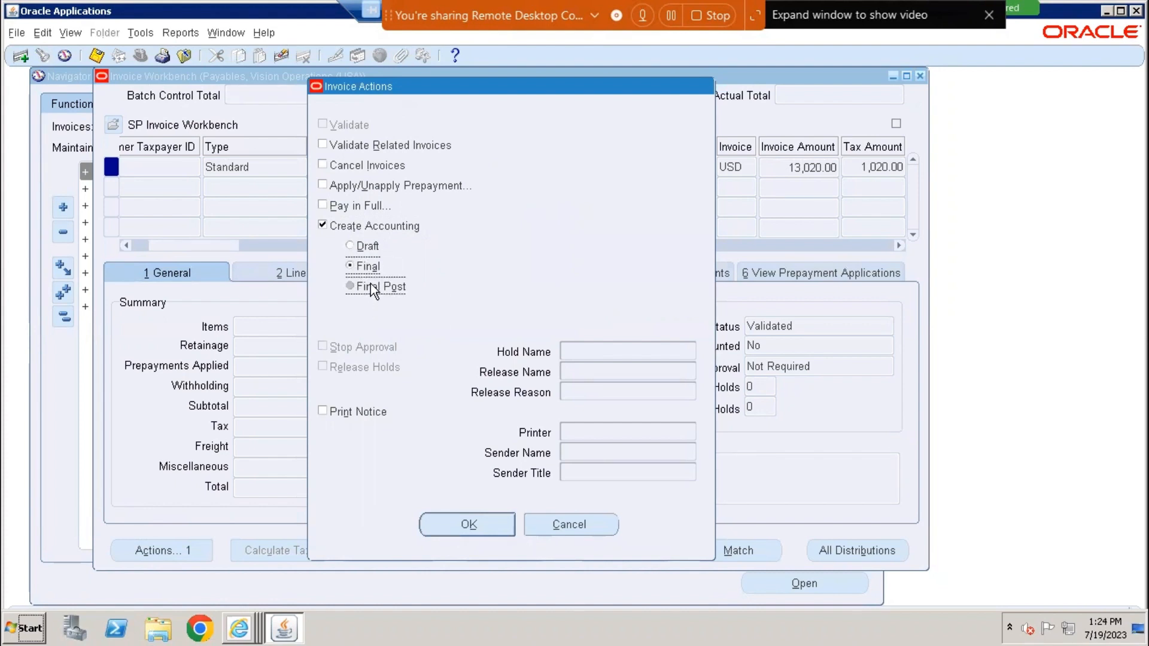
pyautogui.click(373, 287)
pyautogui.click(467, 527)
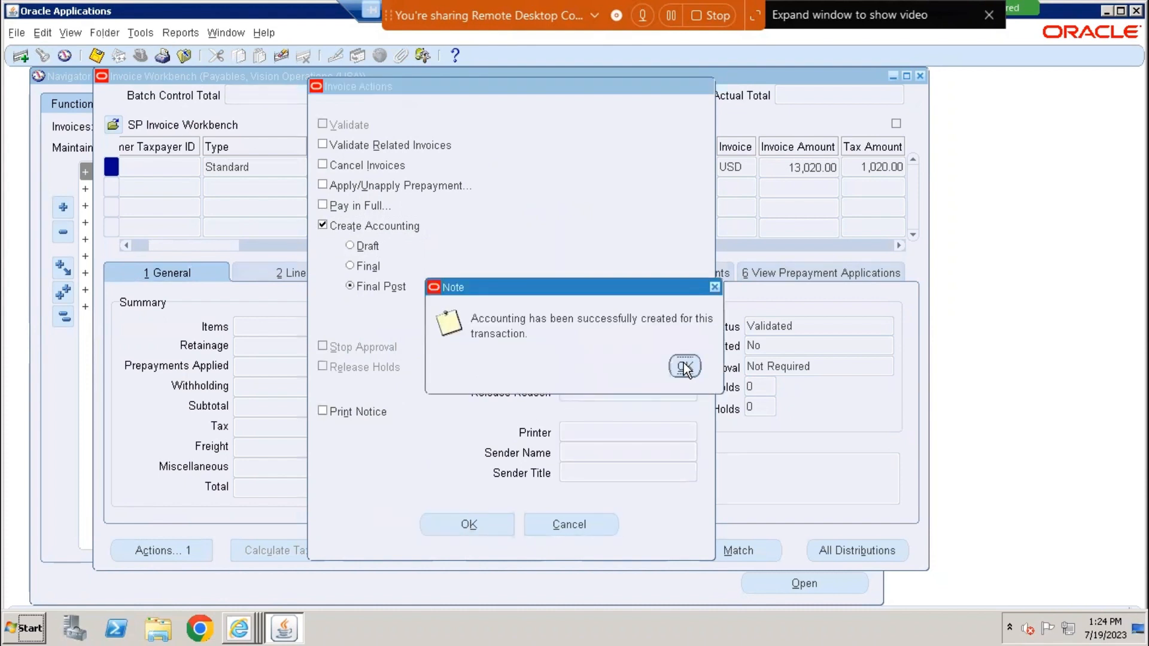
pyautogui.click(685, 367)
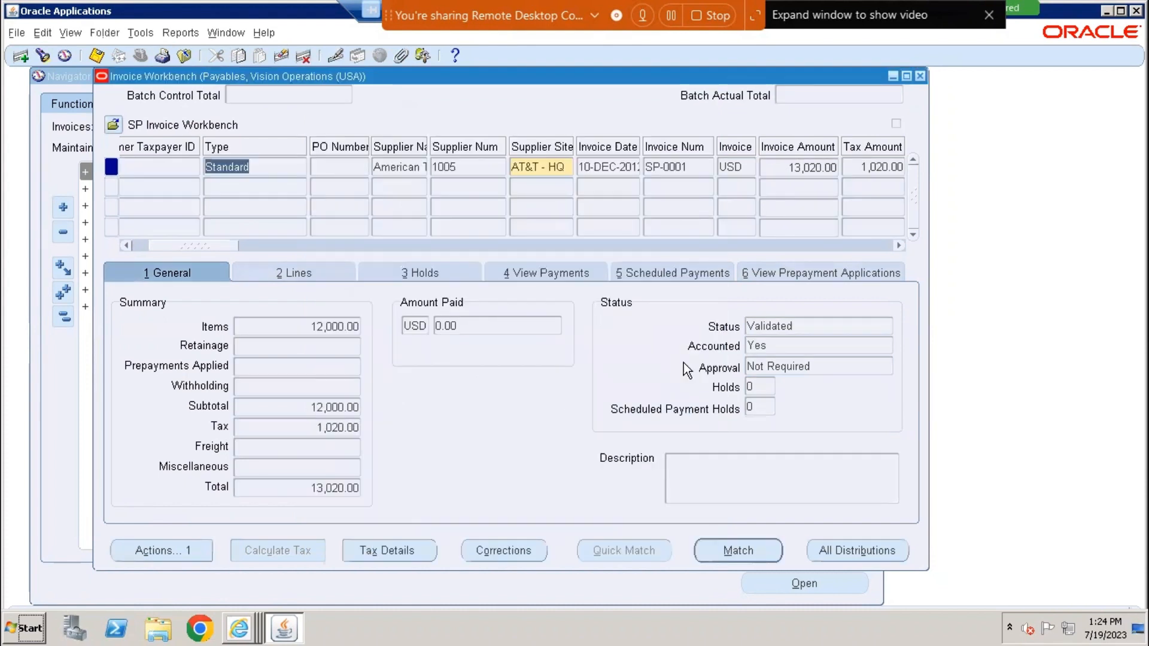
# Close the Invoice Workbench, switch to the General Ledger, Vision Operations (USA) responsibility and open the Enter Journals form
pyautogui.click(919, 77)
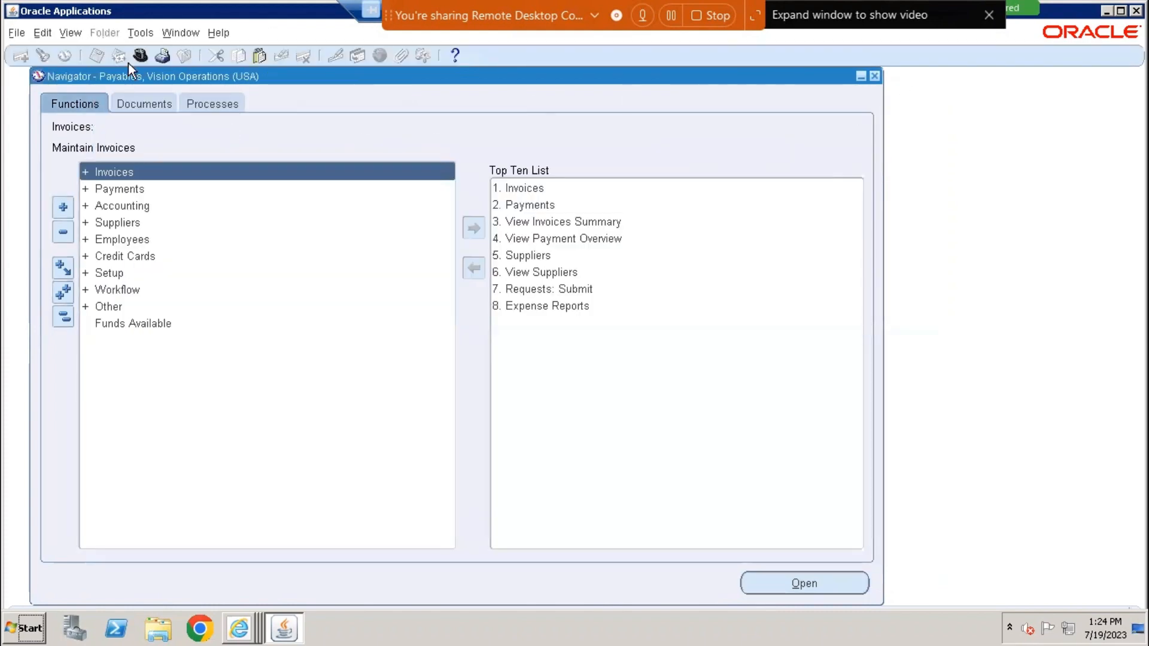
pyautogui.click(140, 56)
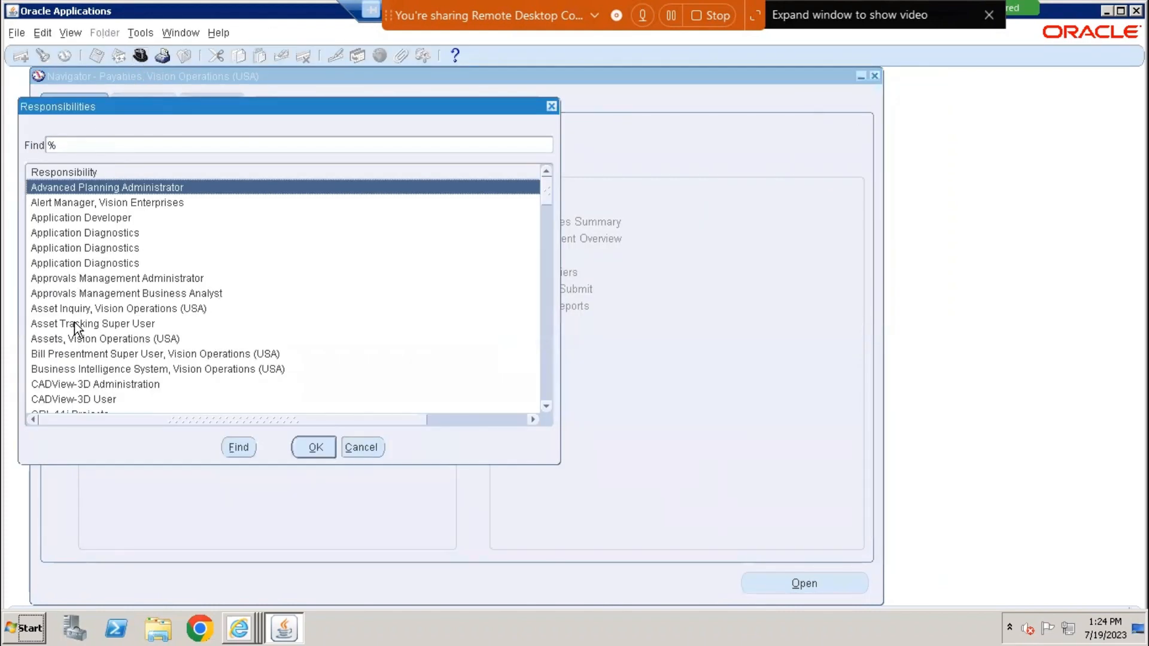
pyautogui.write('general Ledger,')
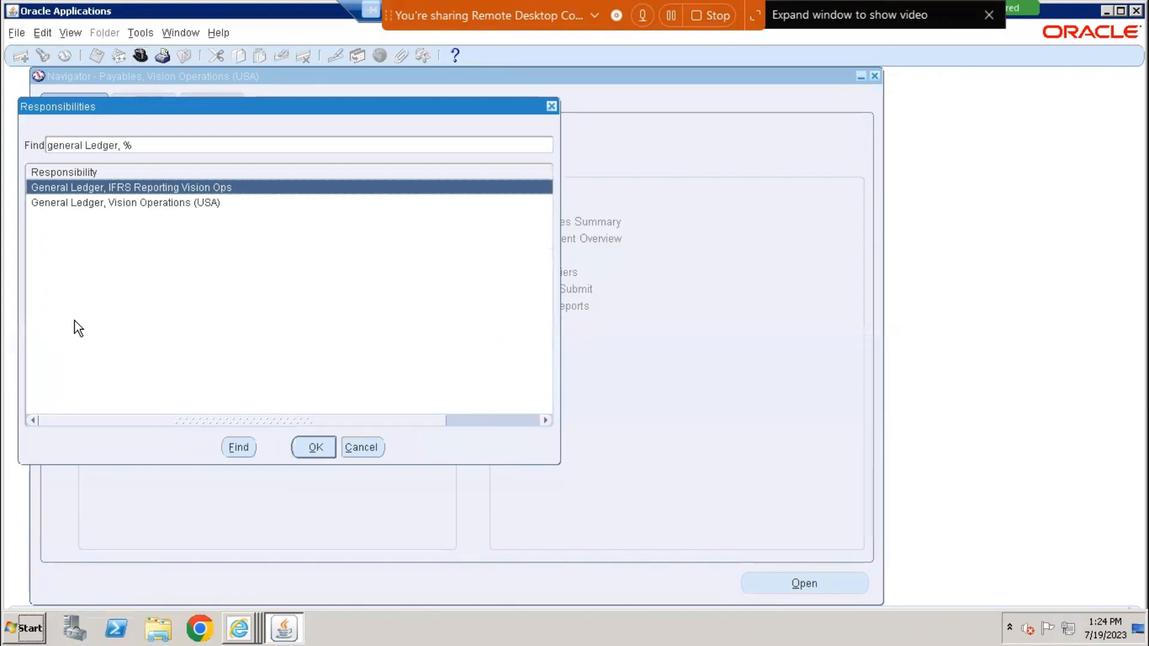
pyautogui.click(129, 204)
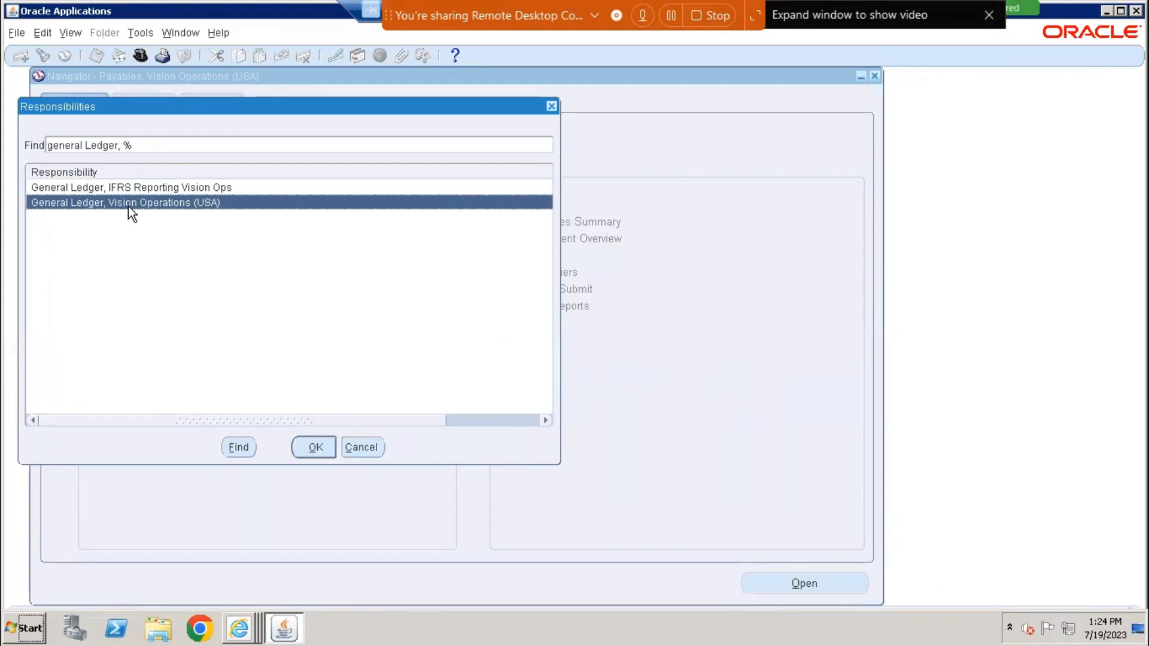
pyautogui.doubleClick(128, 204)
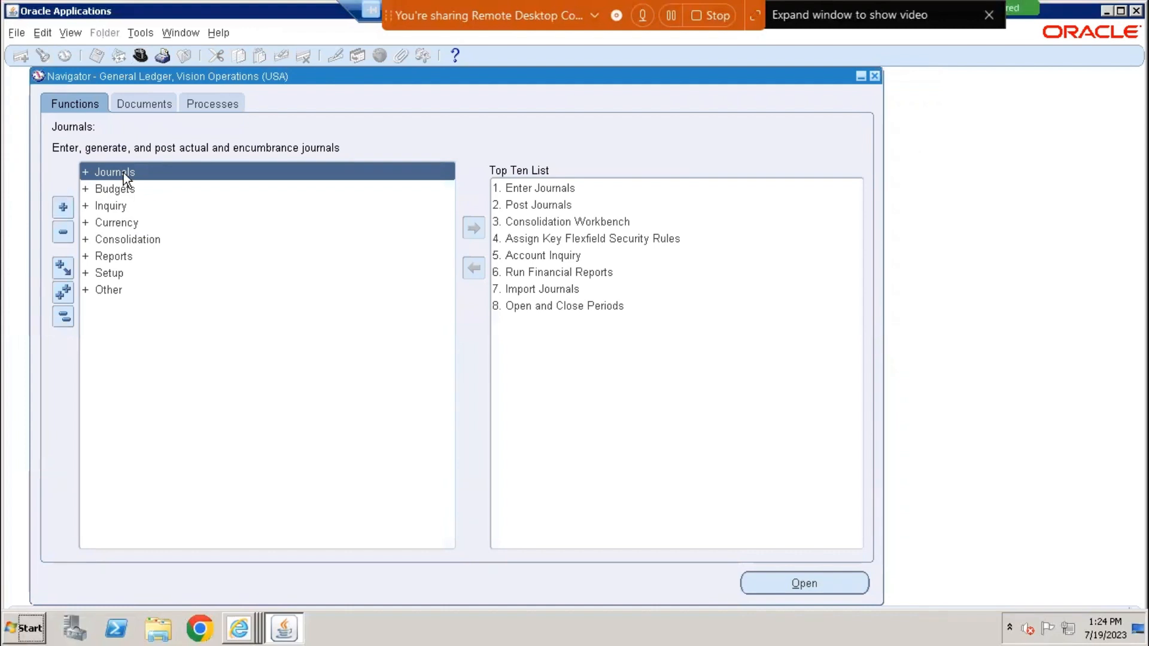
pyautogui.doubleClick(125, 172)
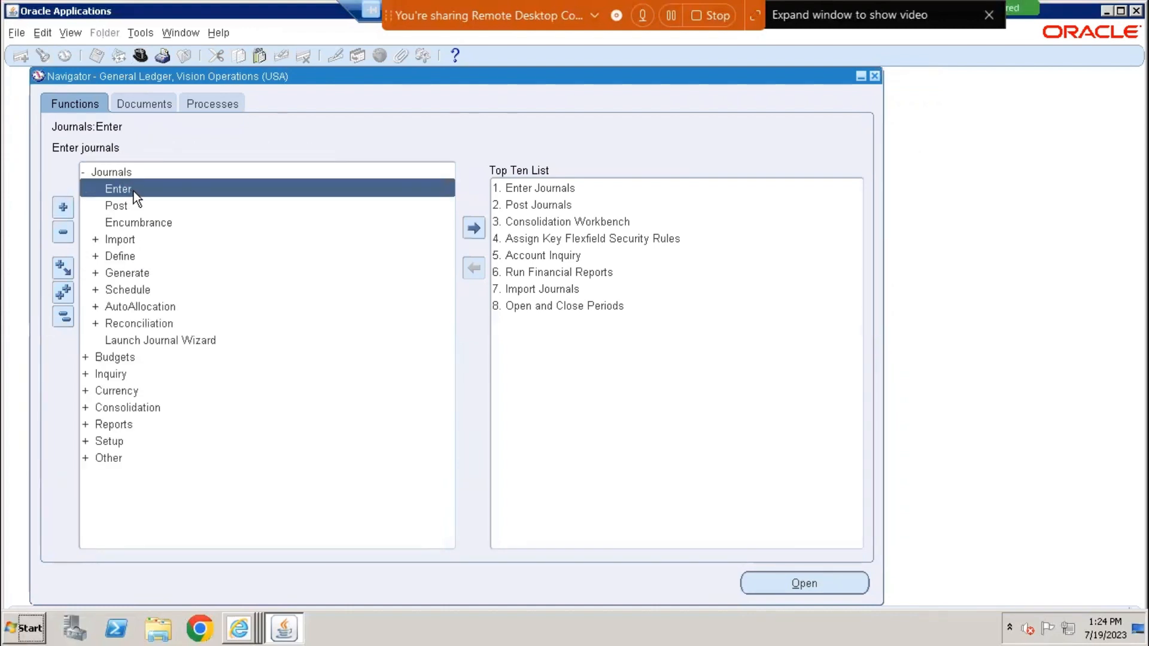
pyautogui.doubleClick(133, 191)
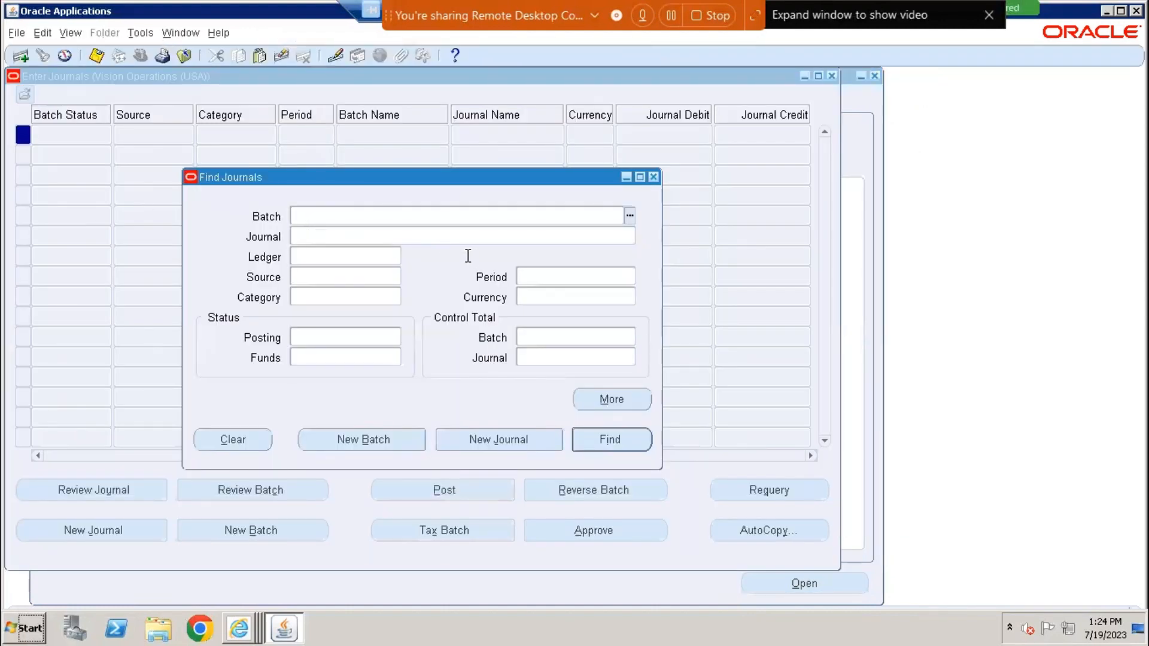
# Find the journals for period Dec-12 and rerun the same search to refresh the list
pyautogui.click(543, 281)
pyautogui.write('dec-2012')
pyautogui.press('Tab')
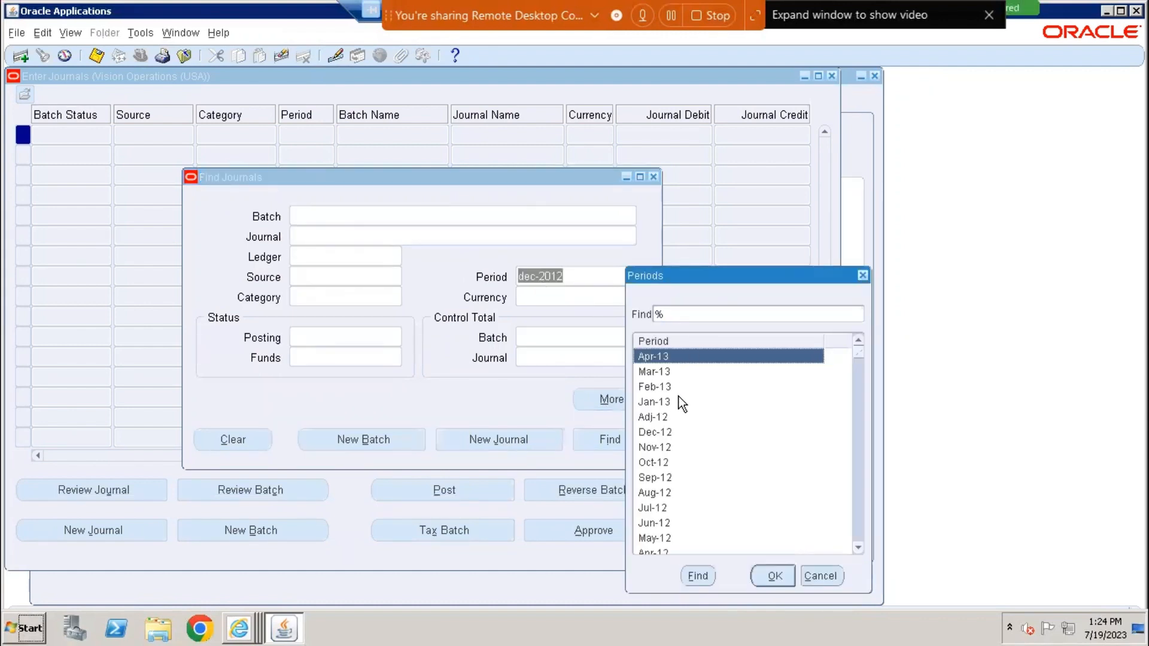
pyautogui.doubleClick(674, 435)
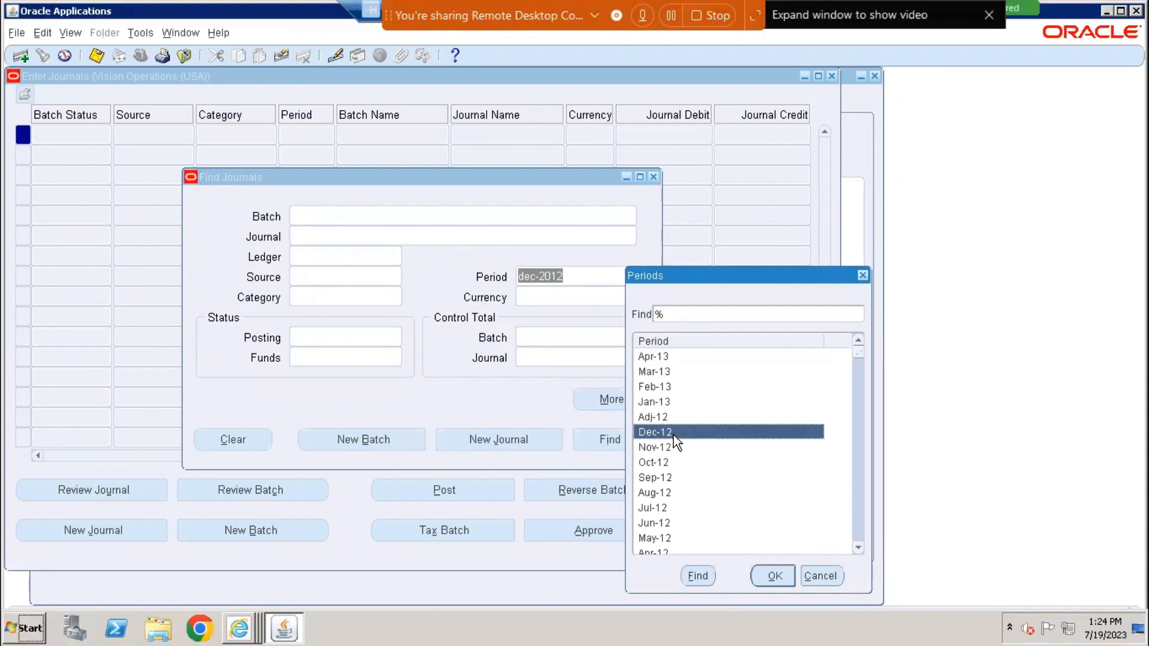
pyautogui.click(622, 445)
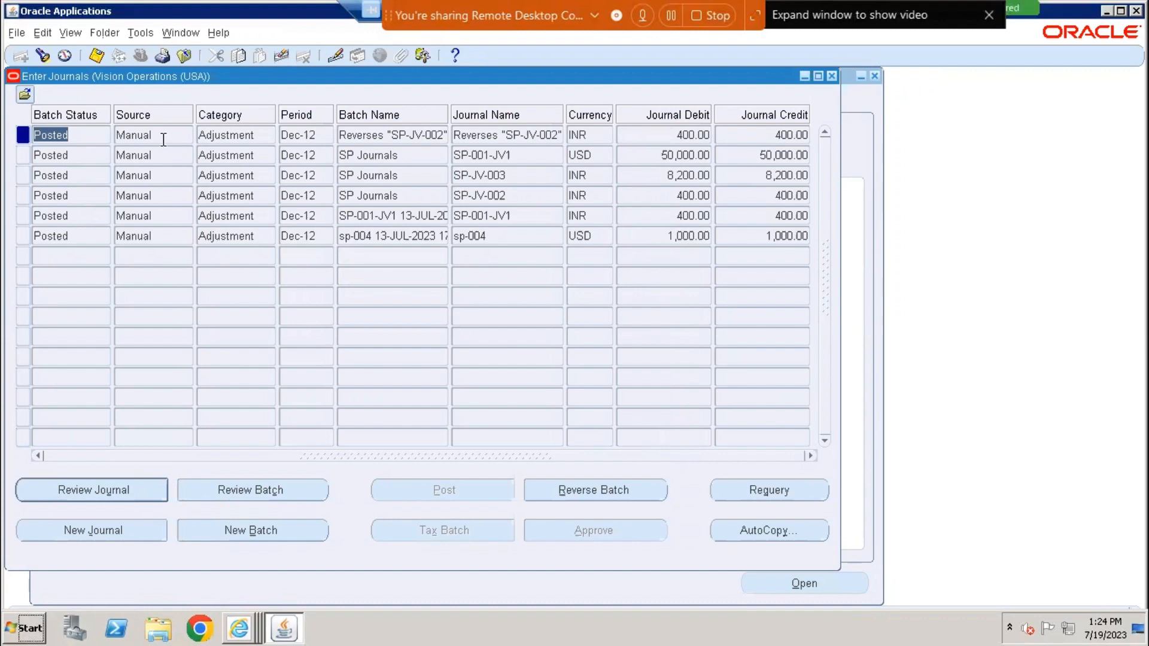
pyautogui.click(42, 56)
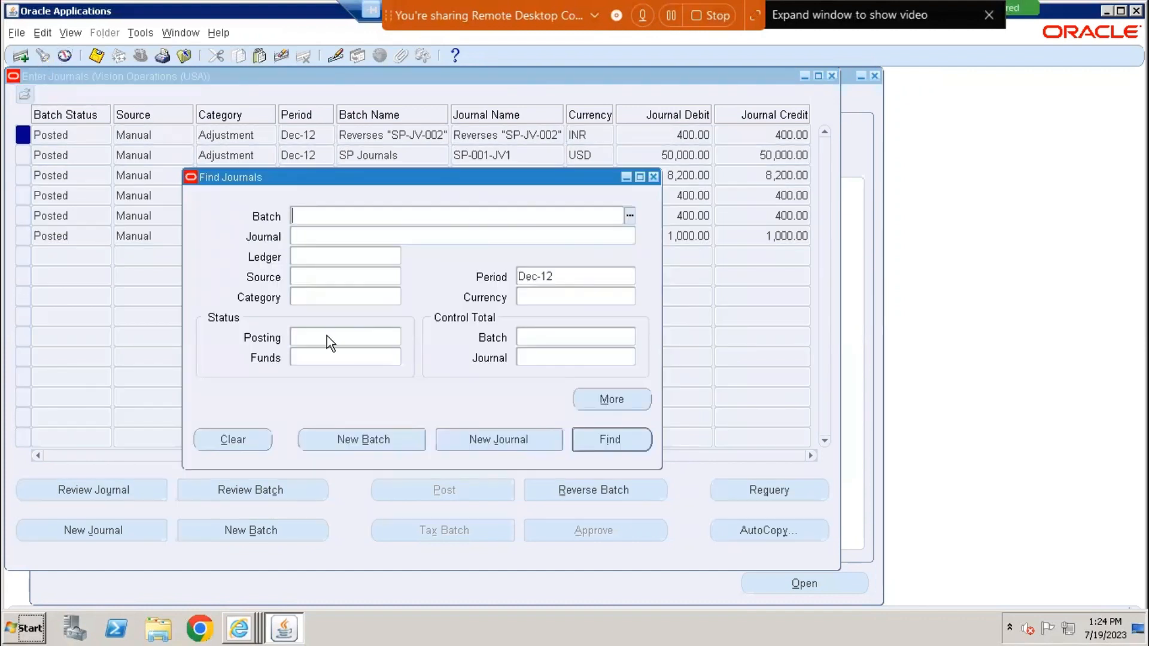
pyautogui.click(609, 441)
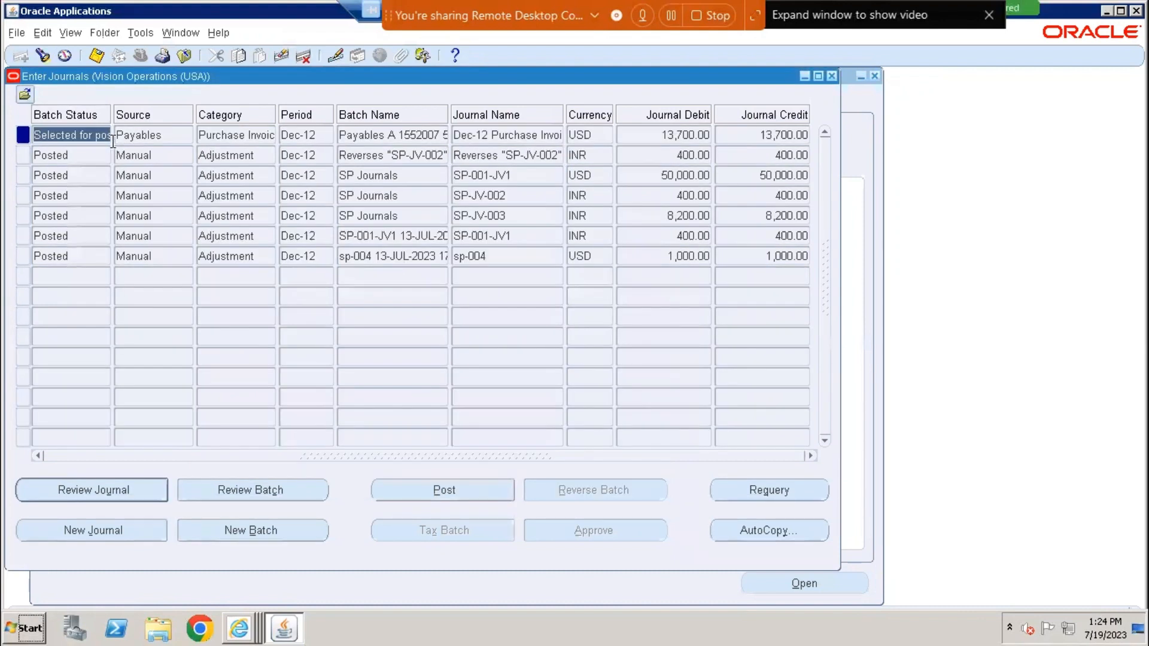
# Review the Payables purchase invoices journal, examining its batch status, debit and credit totals and other information
pyautogui.click(141, 134)
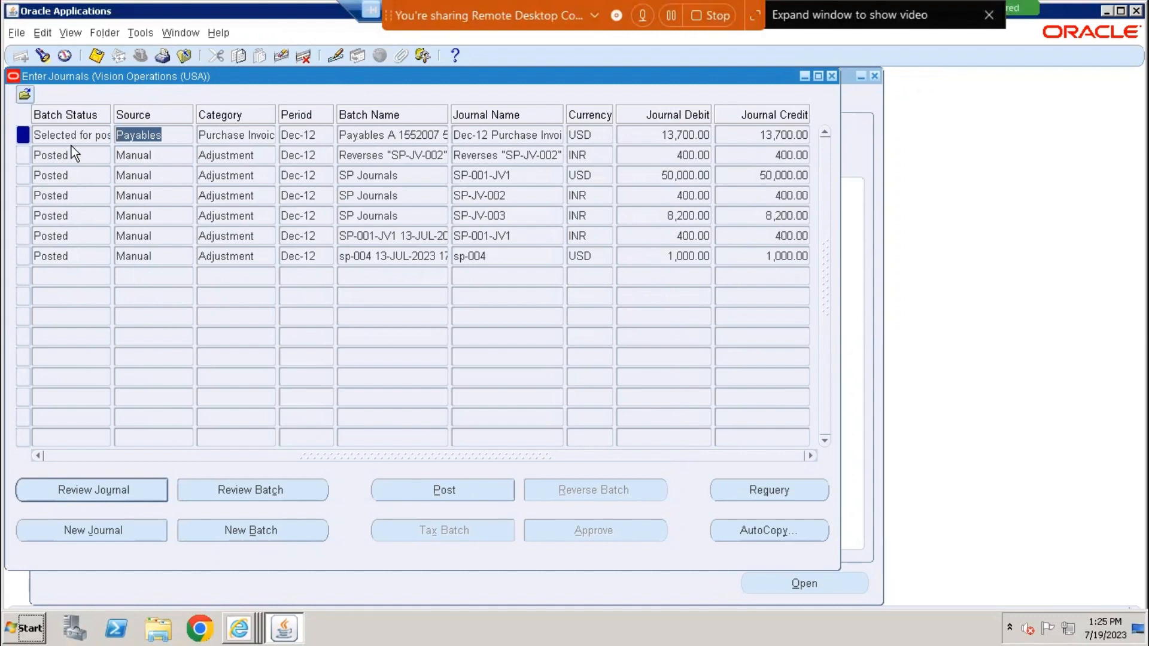
pyautogui.click(78, 130)
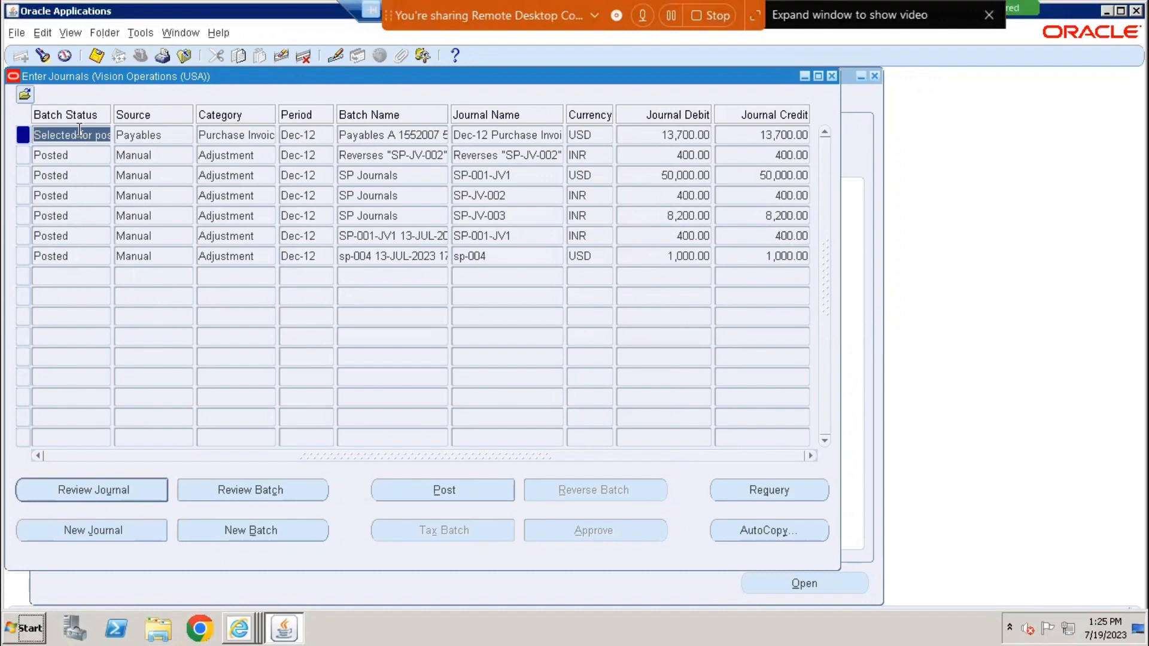
pyautogui.click(125, 490)
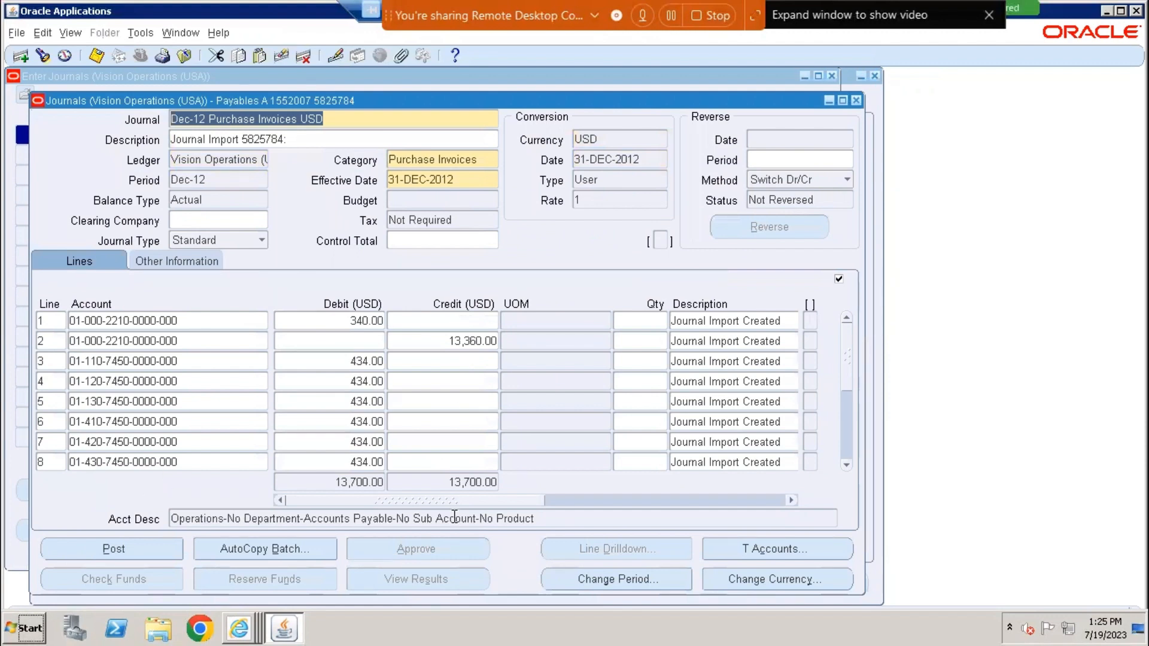
pyautogui.click(362, 482)
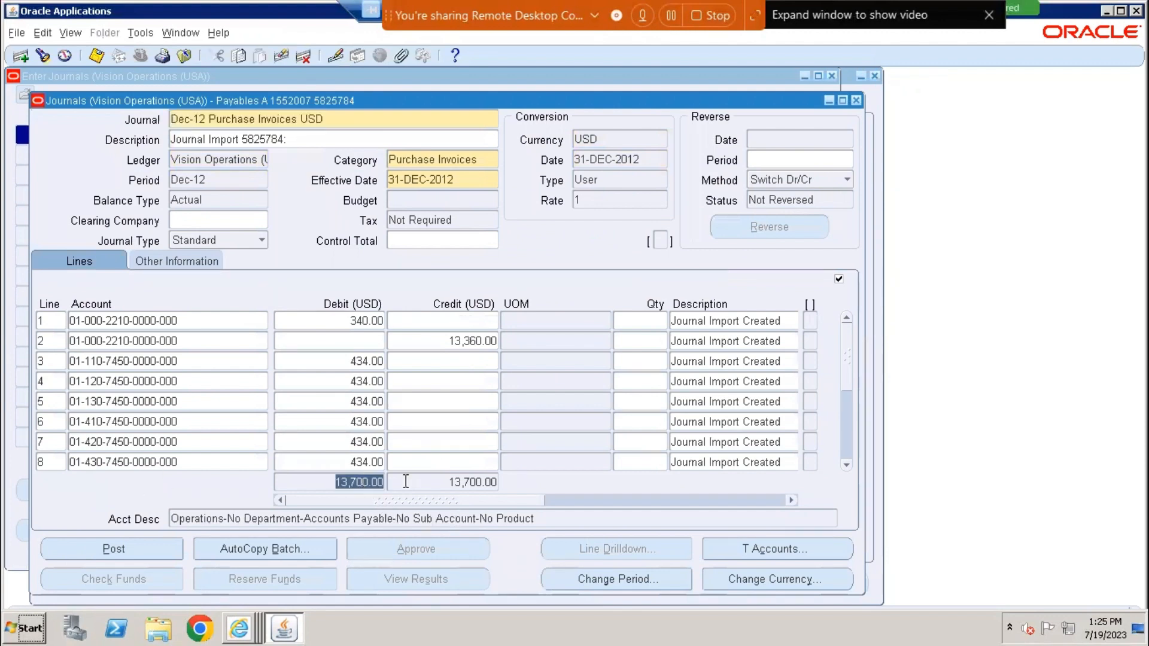
pyautogui.click(436, 482)
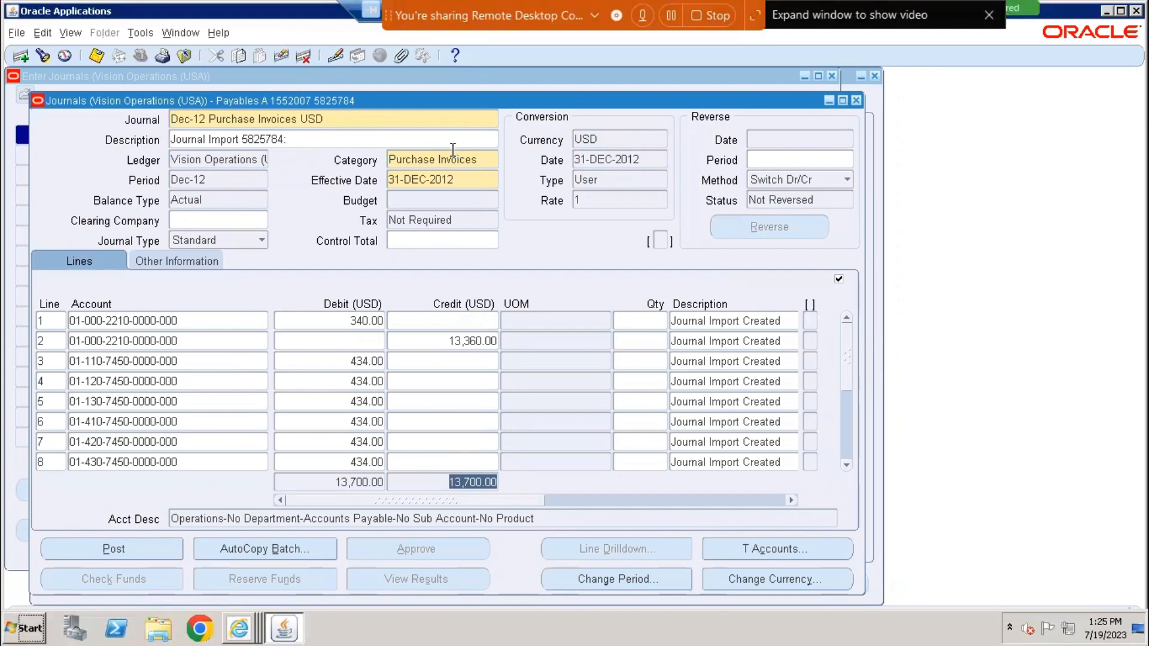
pyautogui.click(178, 259)
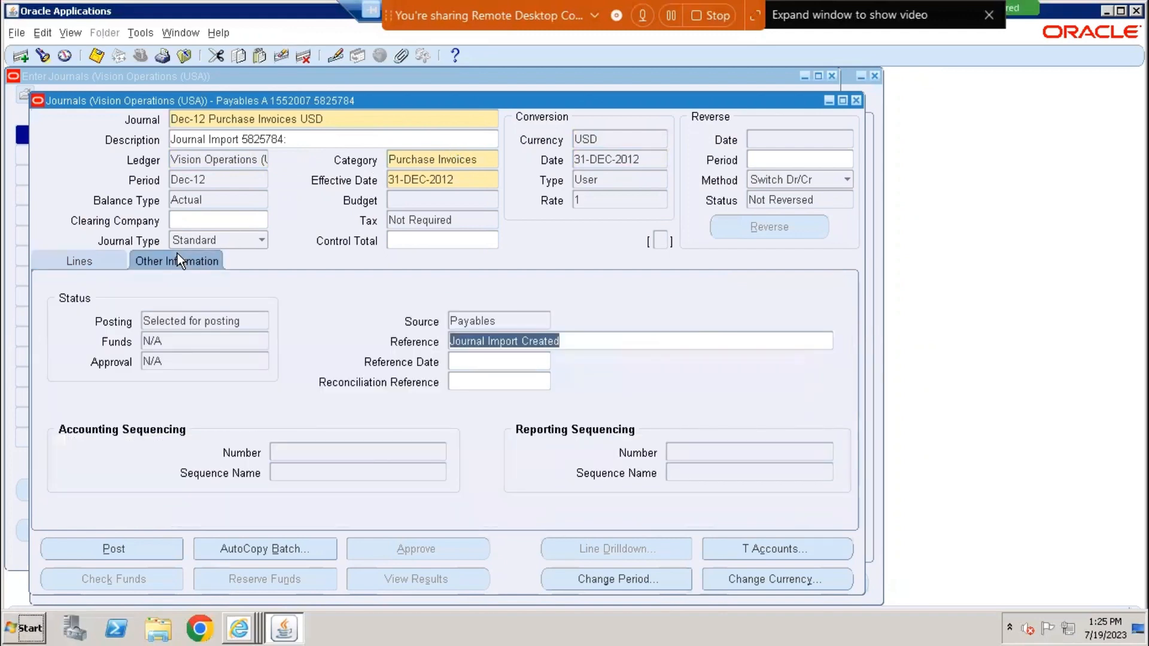
pyautogui.click(101, 261)
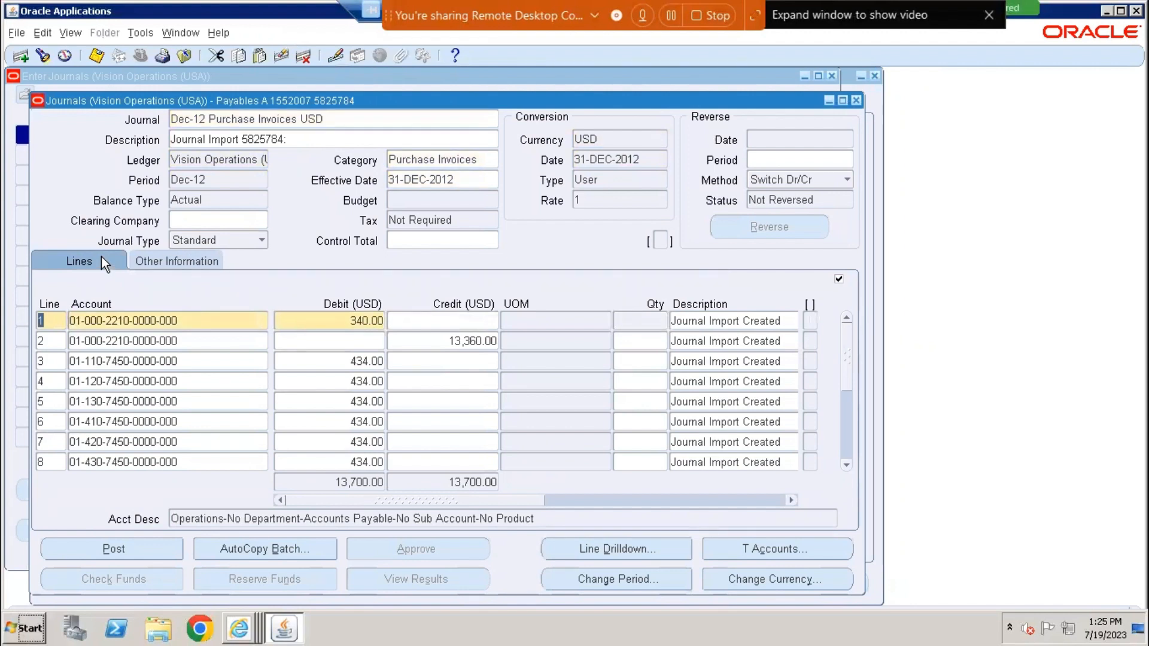
# Drill down from journal line 1 to its subledger entry lines and view the source transaction, declining to find all folder records
pyautogui.click(617, 550)
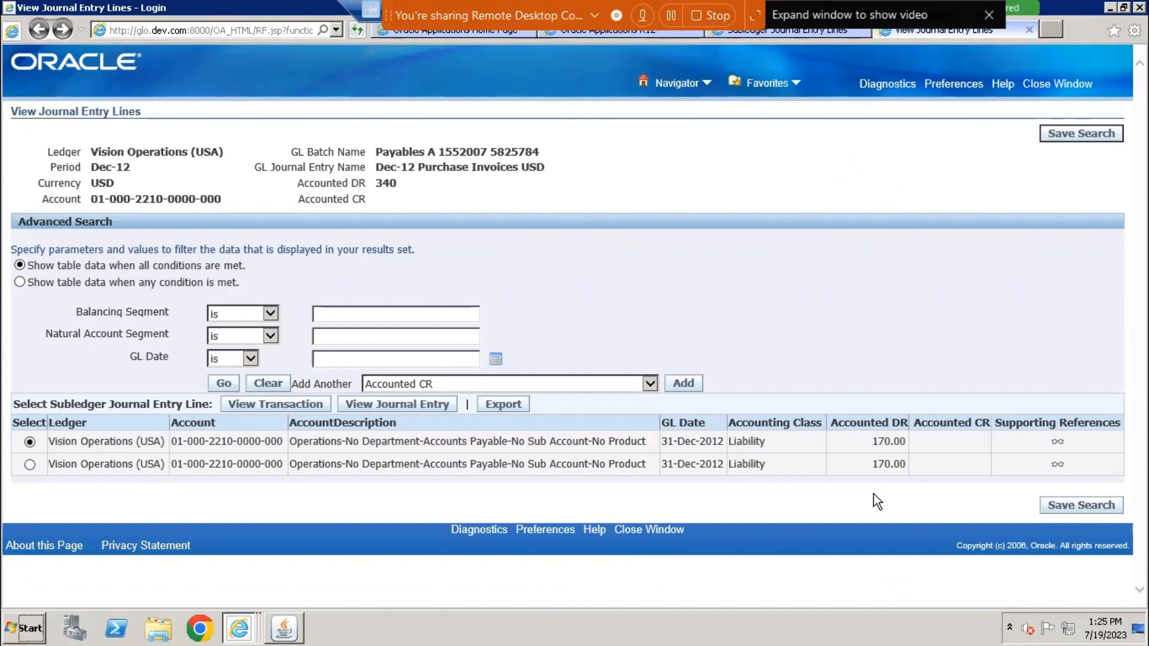
pyautogui.click(276, 404)
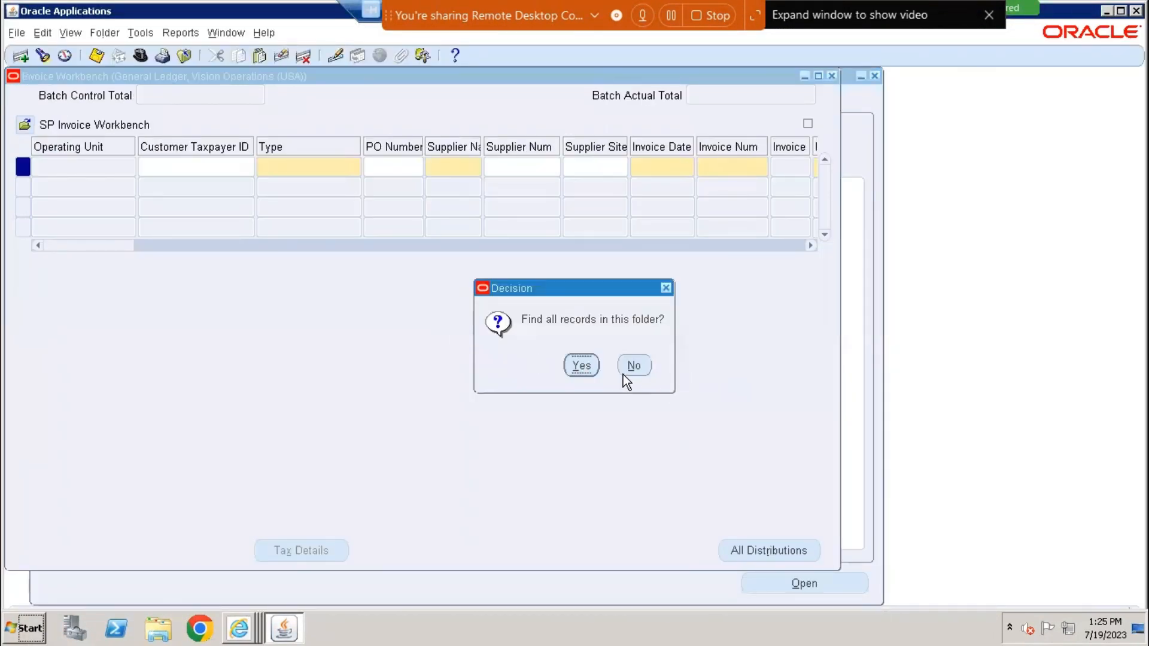
pyautogui.click(632, 365)
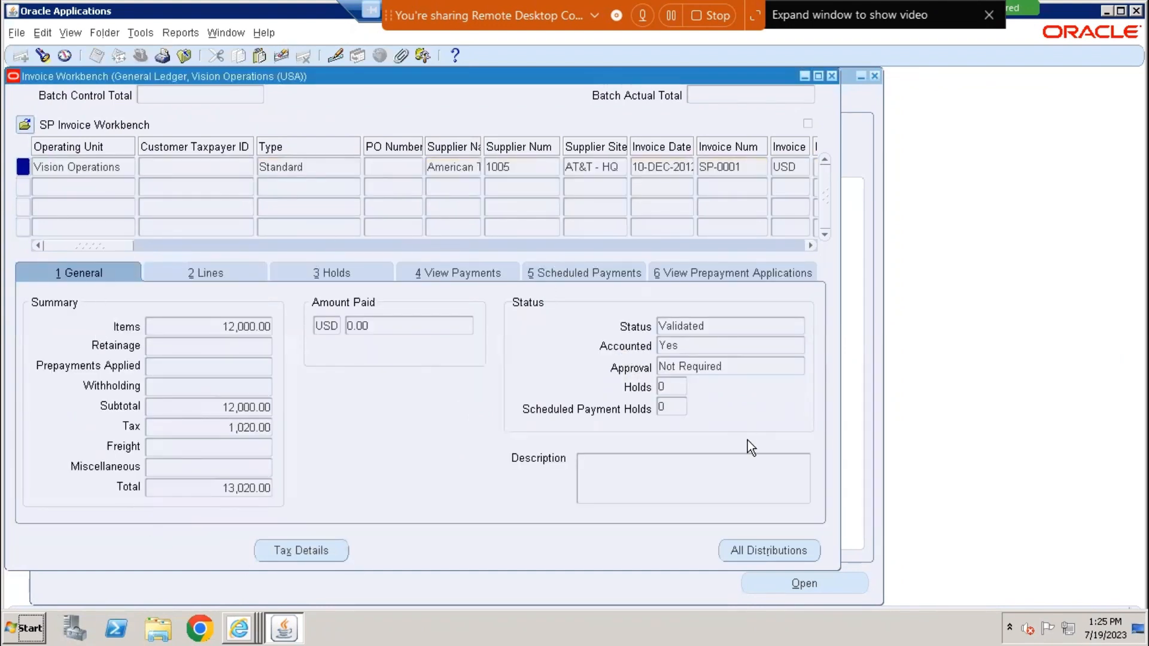
# Close the Invoice Workbench, reopen the Enter Journals form and find the journals for period Dec-12
pyautogui.click(833, 77)
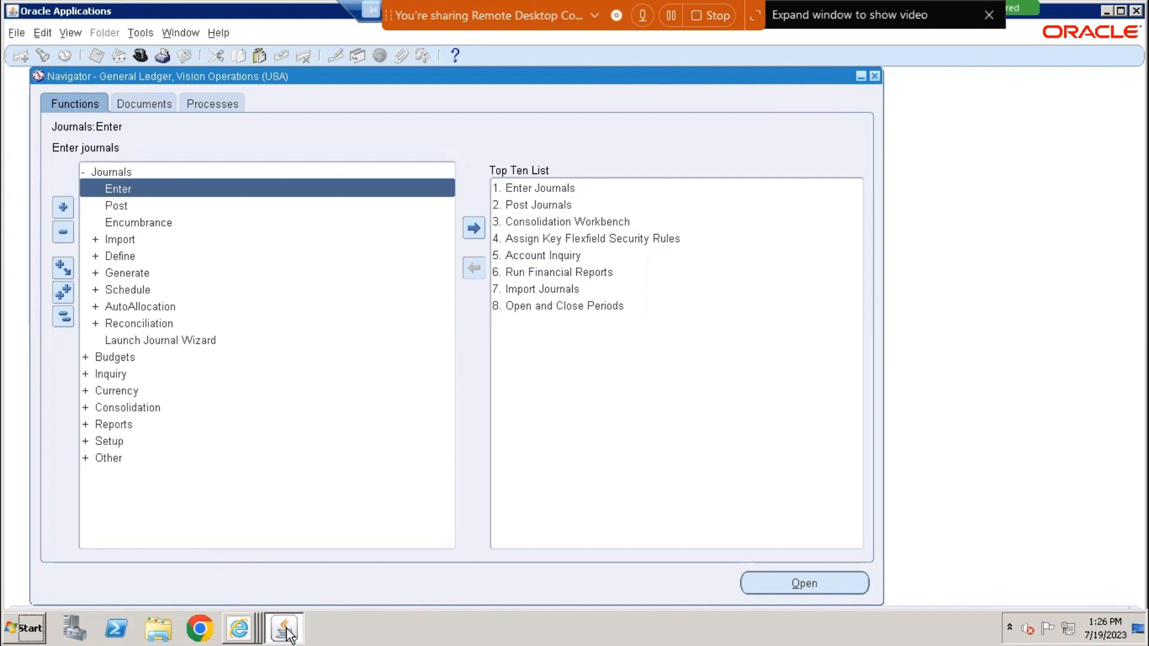
pyautogui.doubleClick(197, 189)
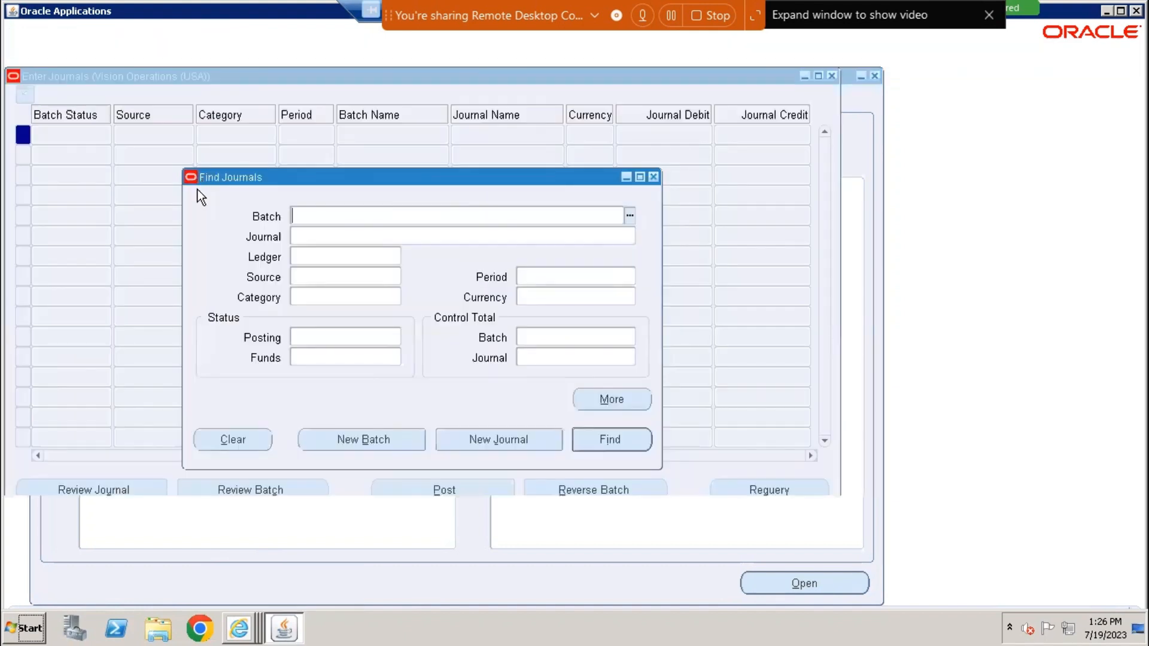
pyautogui.click(552, 273)
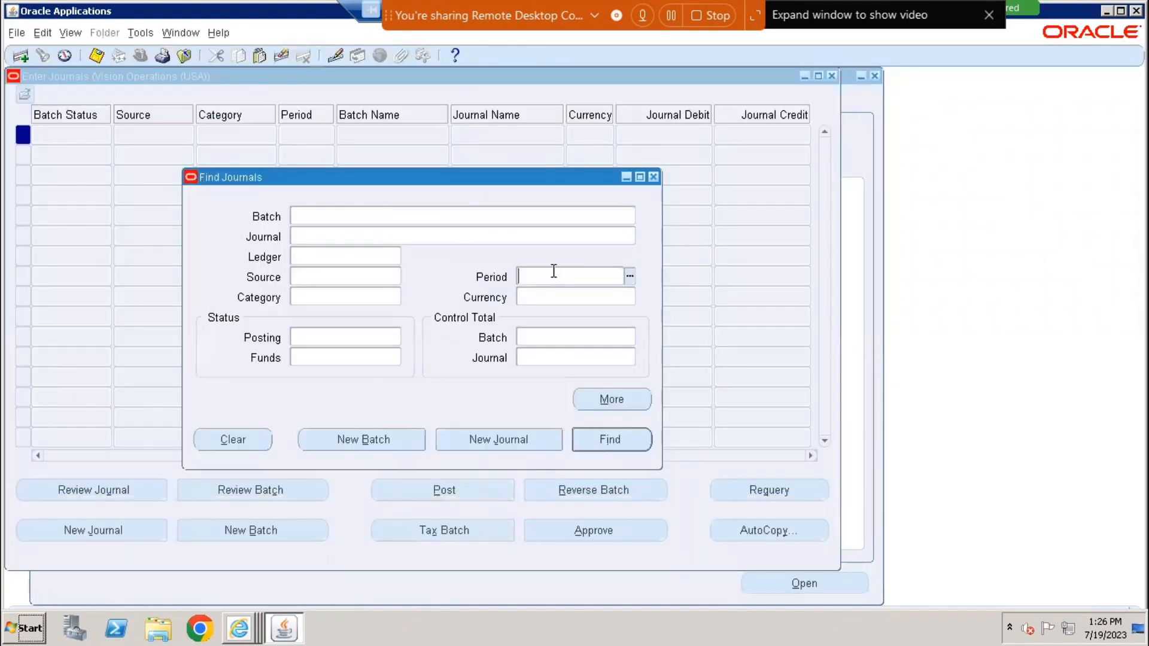
pyautogui.write('dec-12')
pyautogui.press('Return')
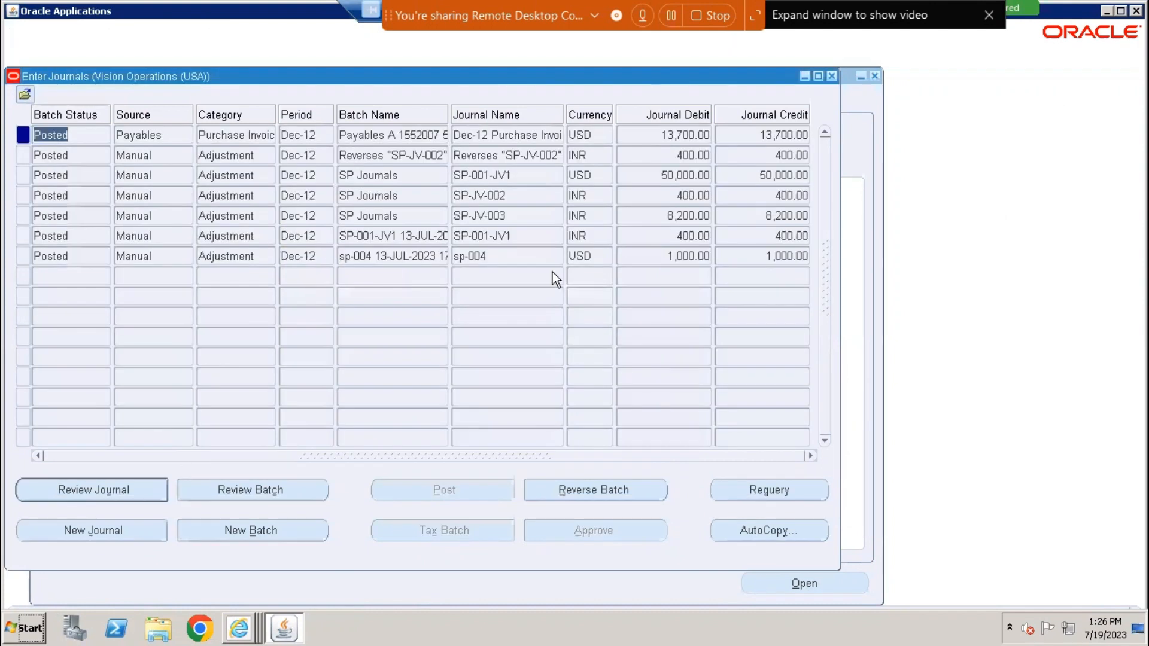
# Check the source and batch status of the Payables purchase invoices journal and open it for review
pyautogui.click(154, 134)
pyautogui.click(81, 137)
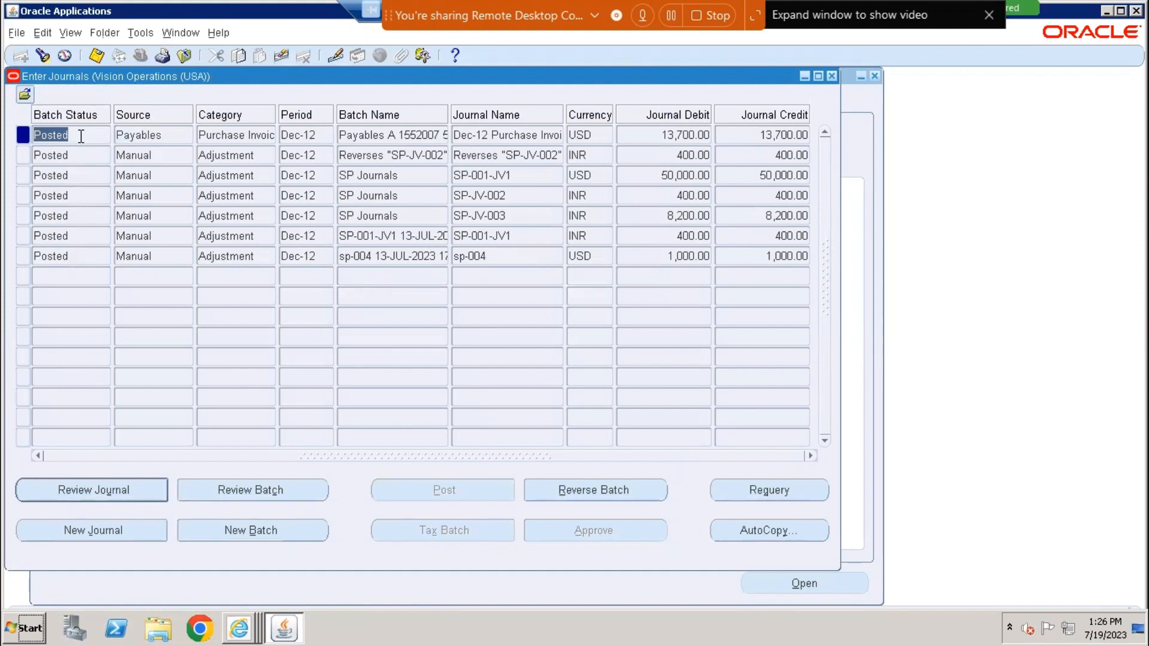
pyautogui.click(127, 489)
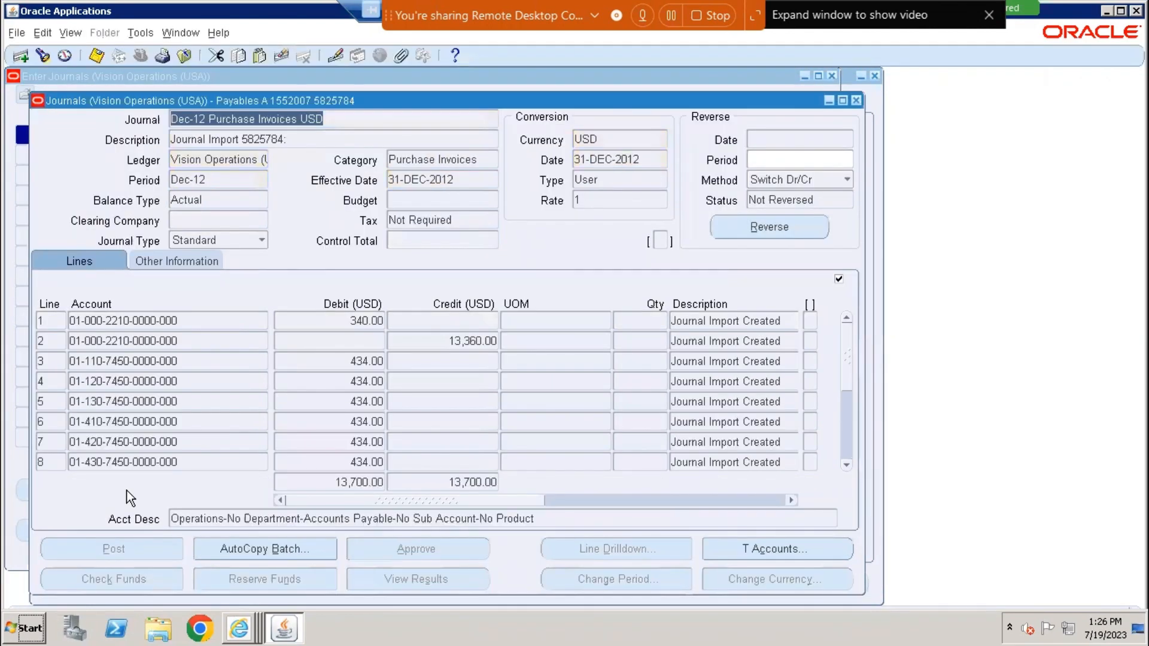